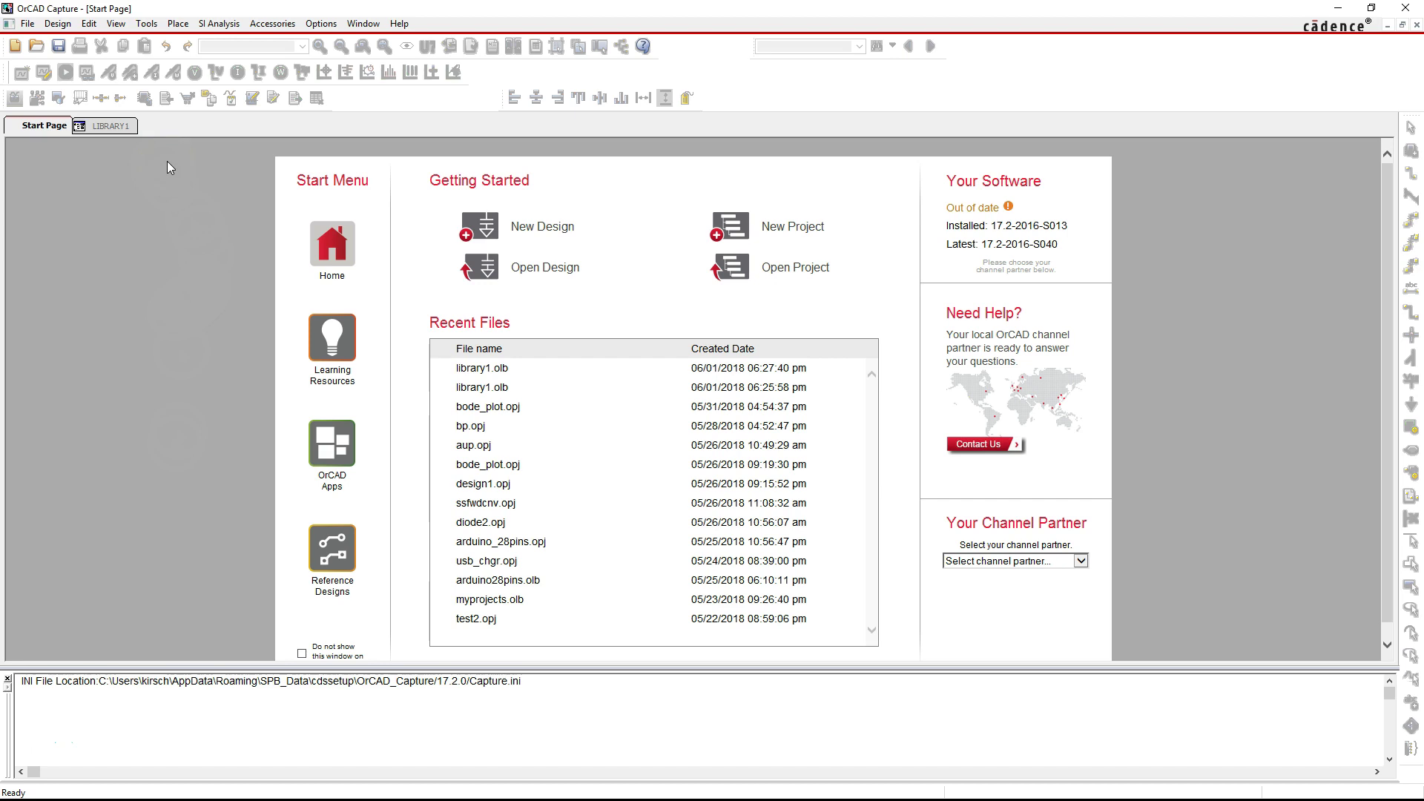
Step: Create a new Capture library and add it to a new project
click(27, 23)
click(44, 42)
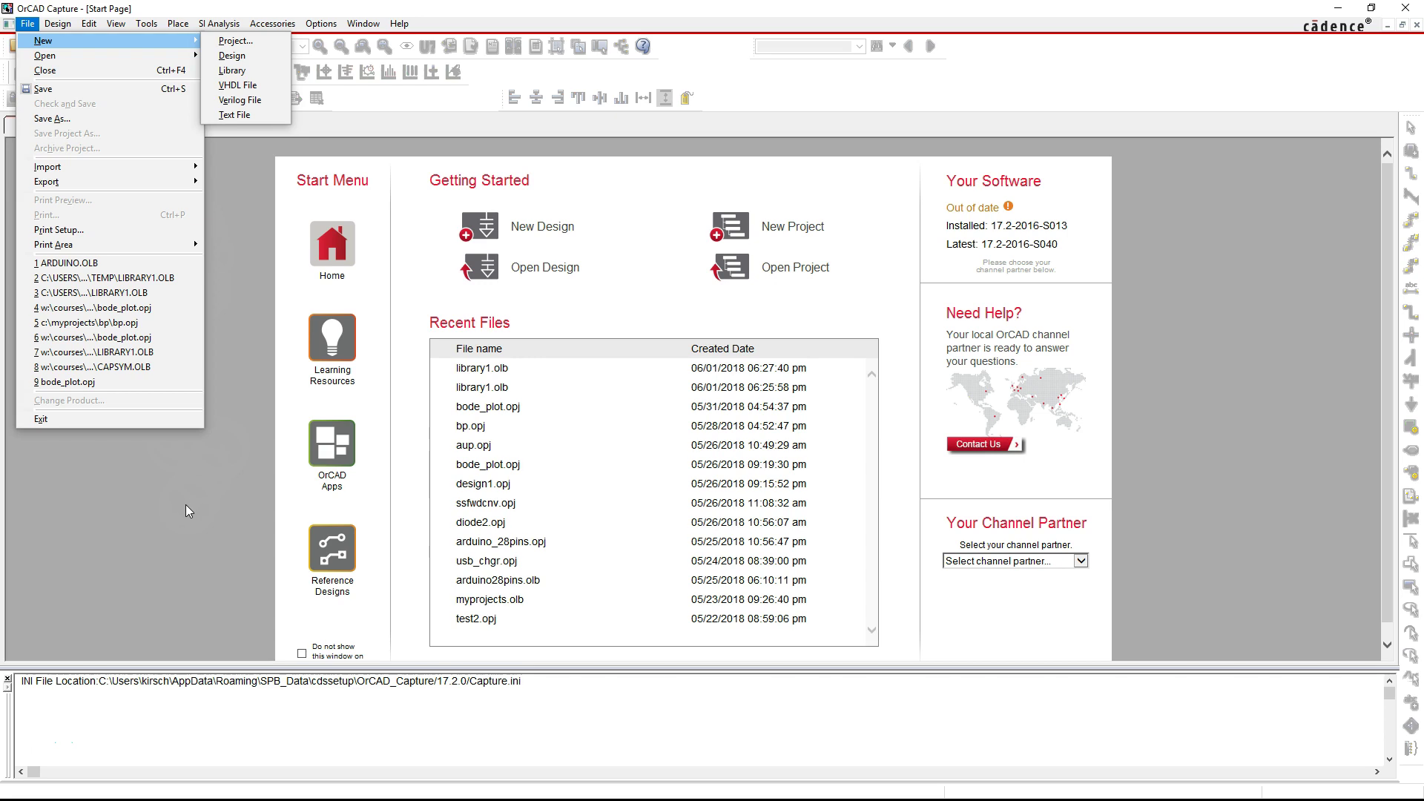
click(28, 23)
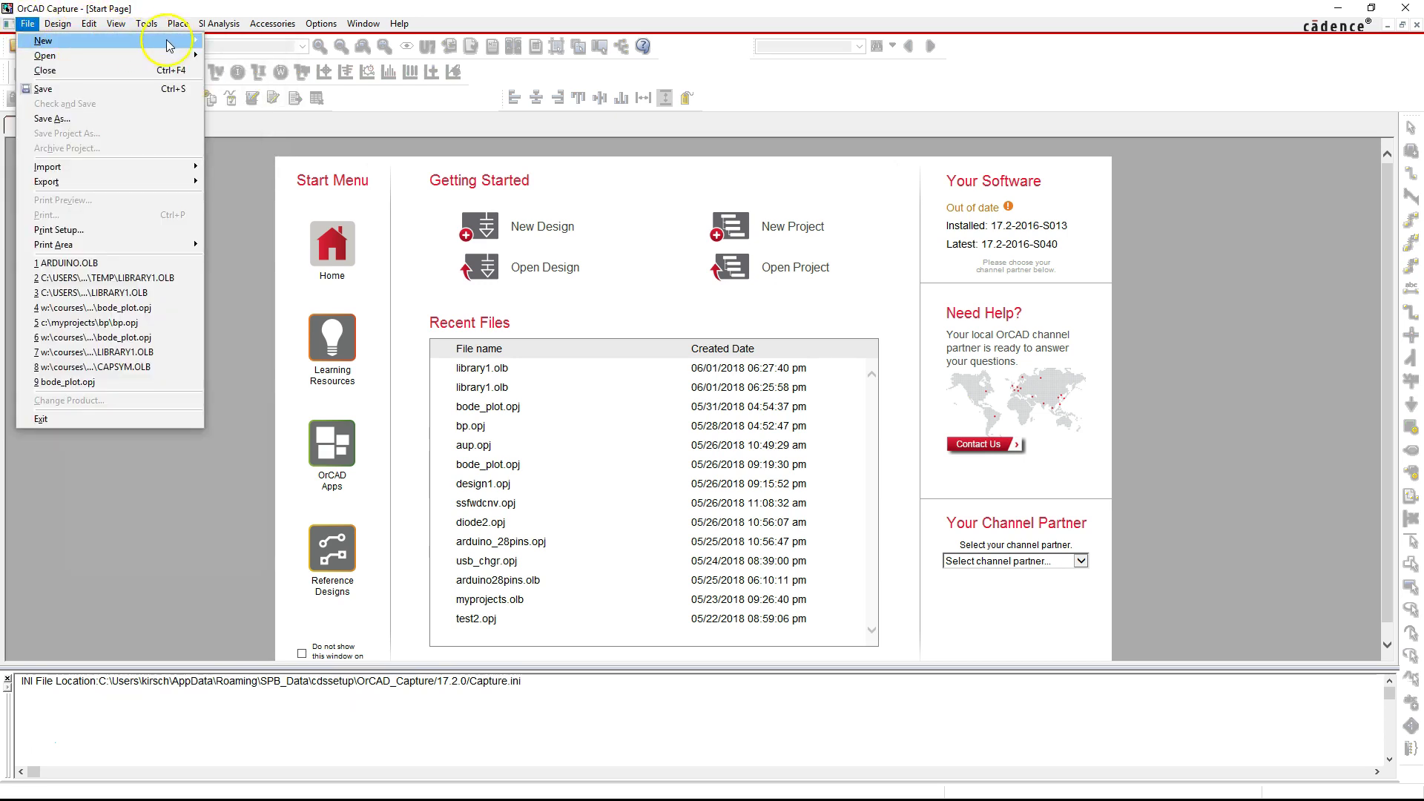
mouse_move(89, 41)
click(237, 70)
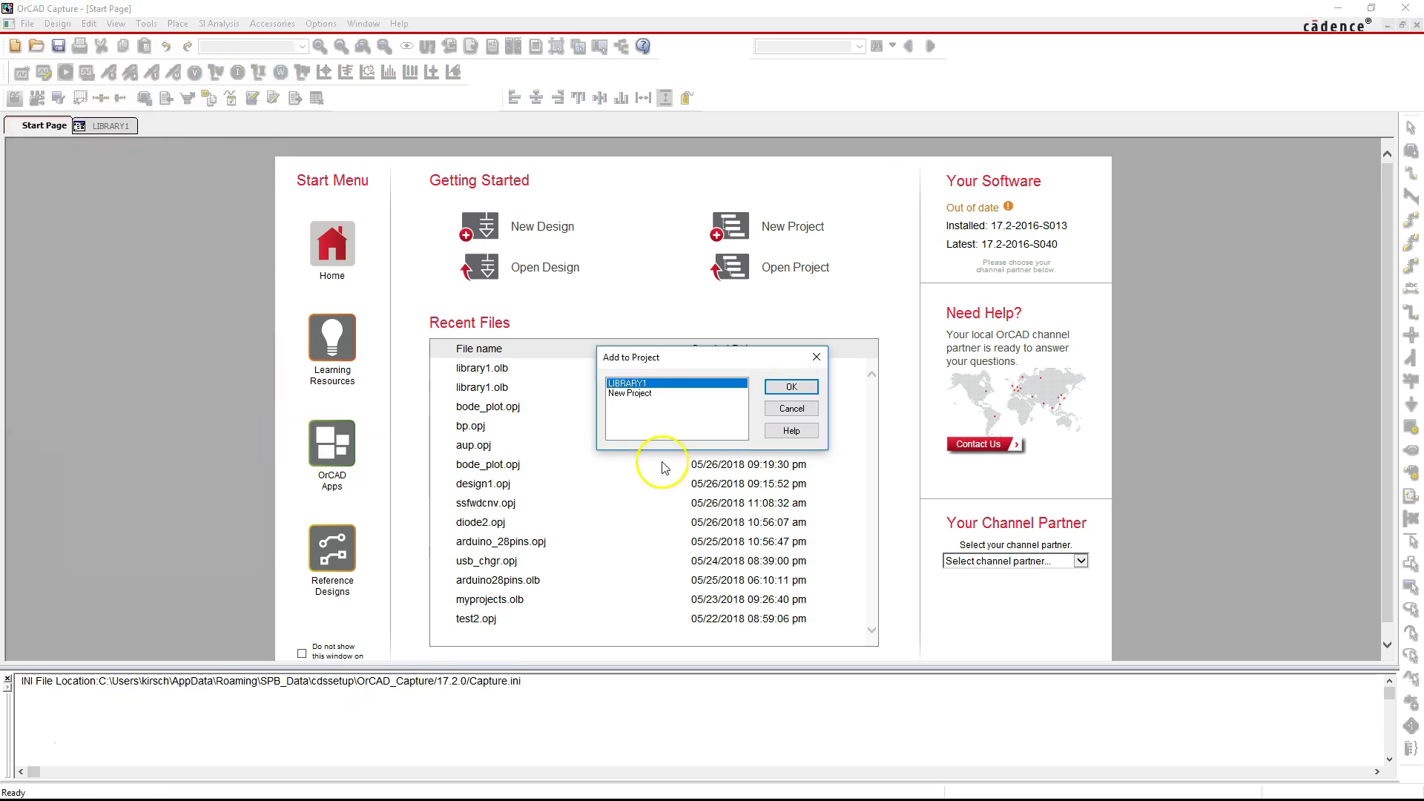
click(644, 394)
click(791, 387)
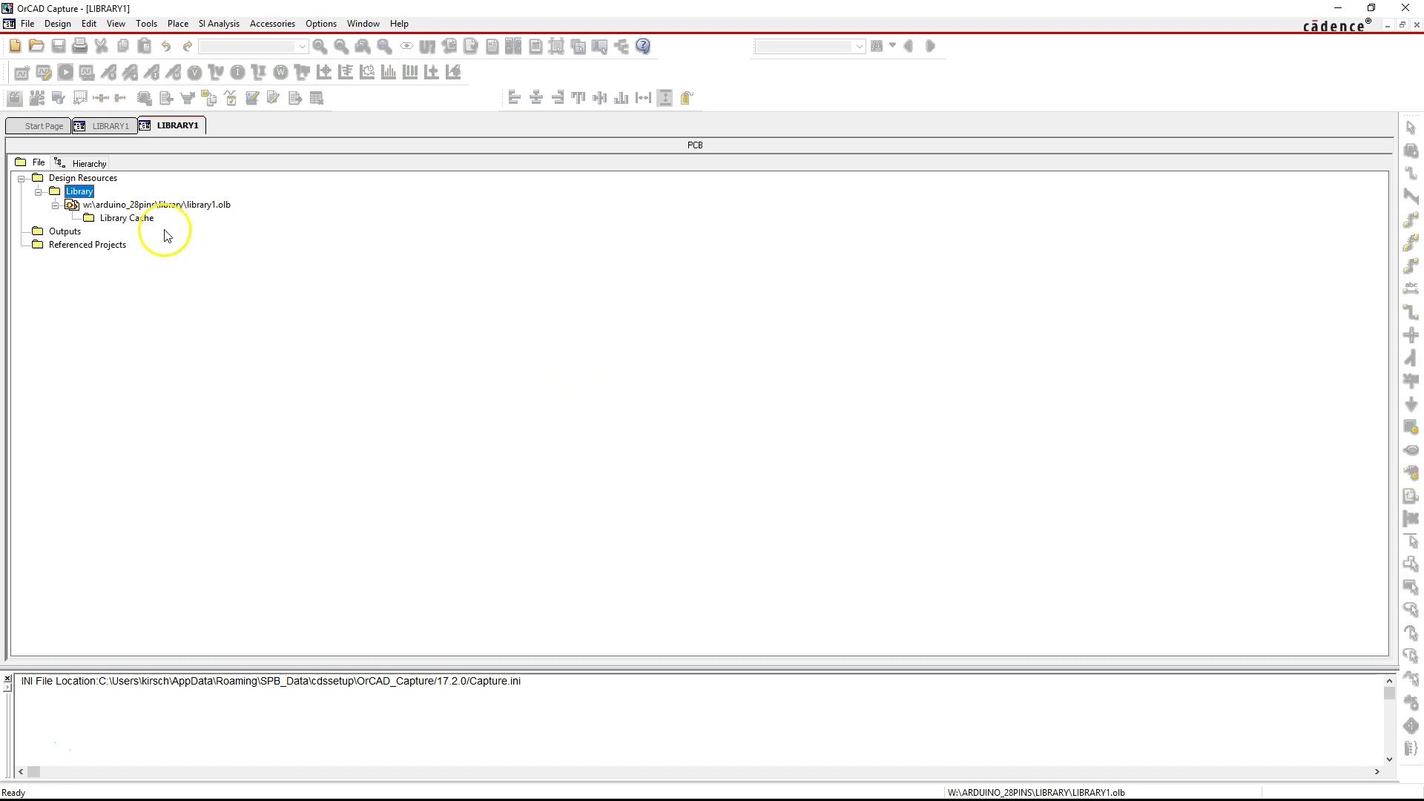
Step: Save library1.olb in the project's library folder as EXAMPLE.OLB
right_click(81, 197)
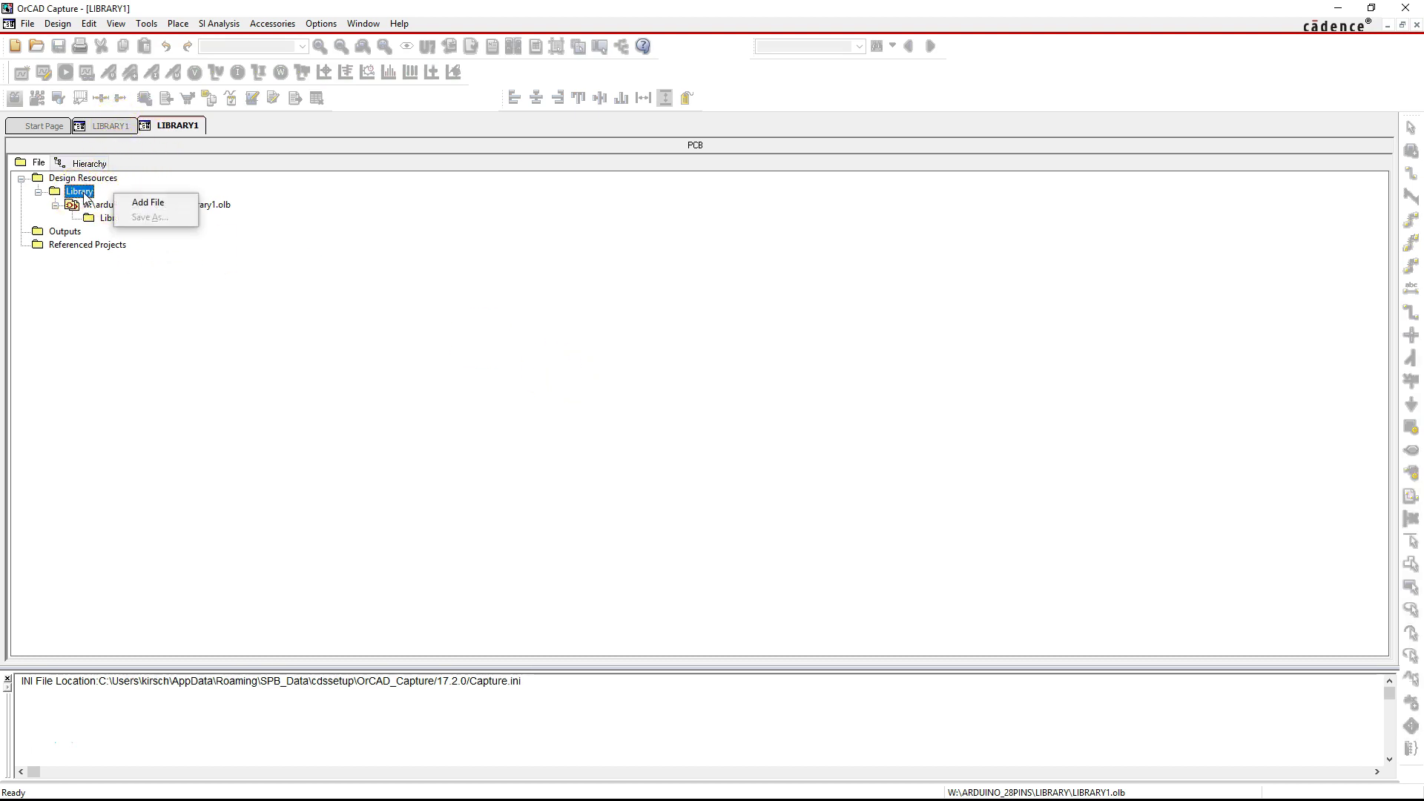
click(177, 207)
right_click(190, 204)
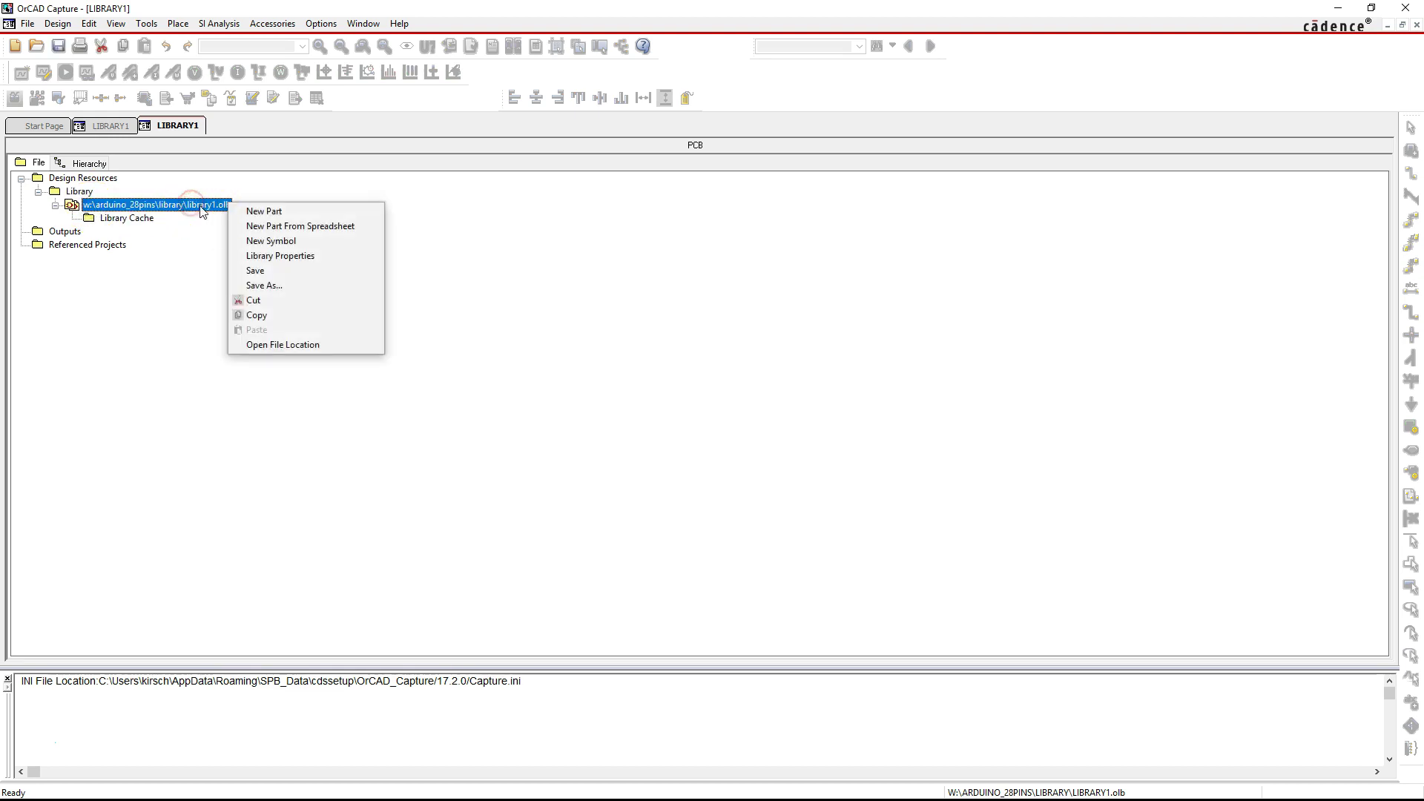
click(260, 287)
click(695, 518)
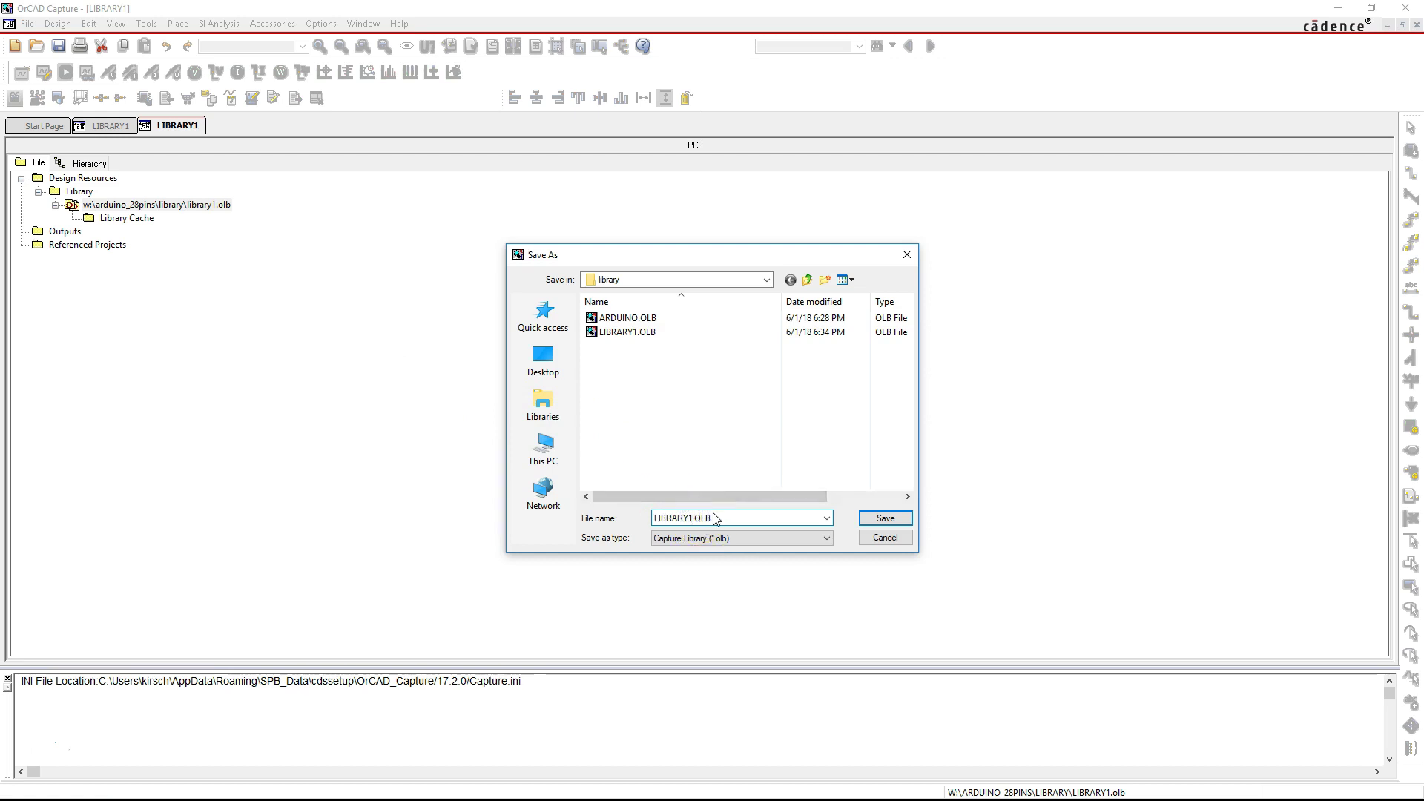
text(EXAMP)
key(Return)
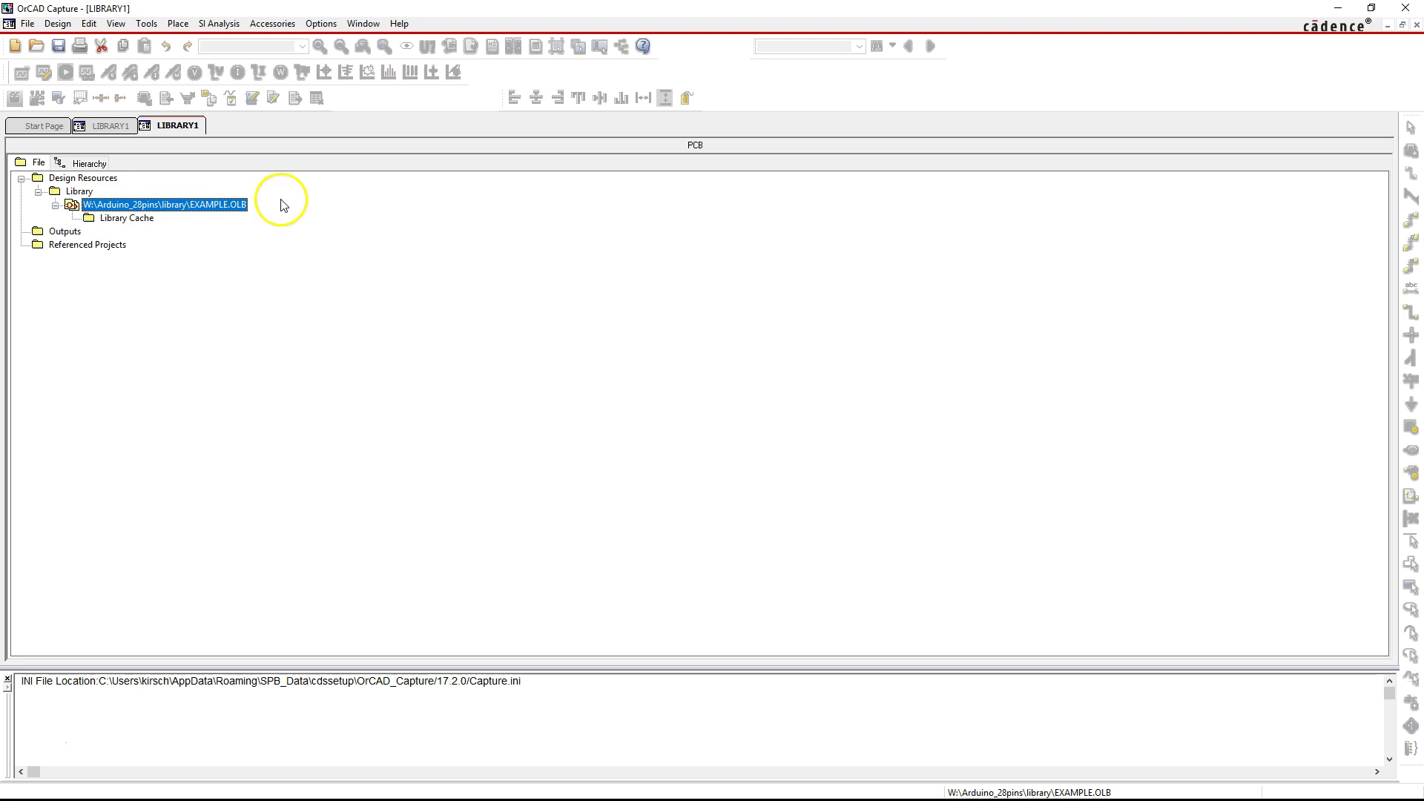
Step: Start a new part in the EXAMPLE.OLB library
right_click(197, 207)
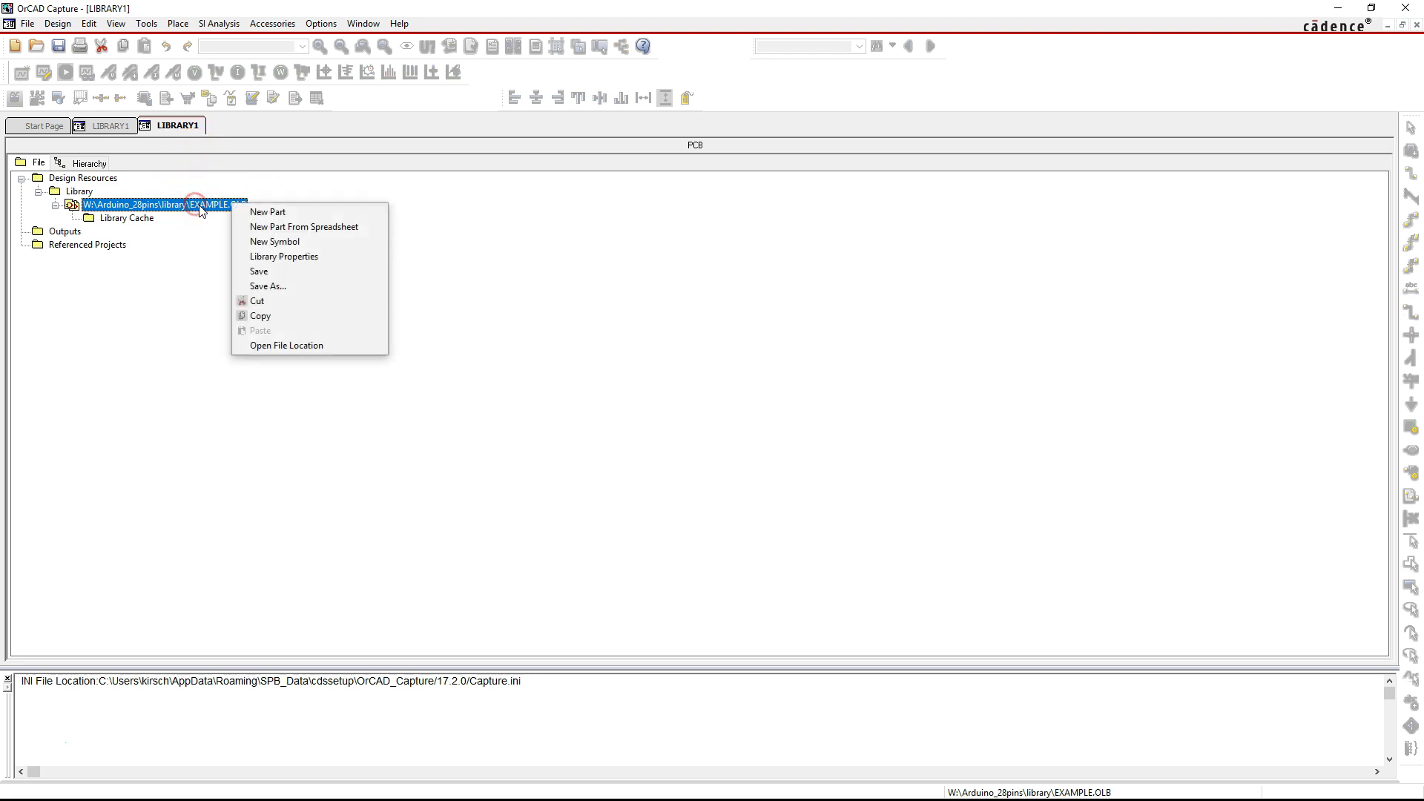
click(267, 213)
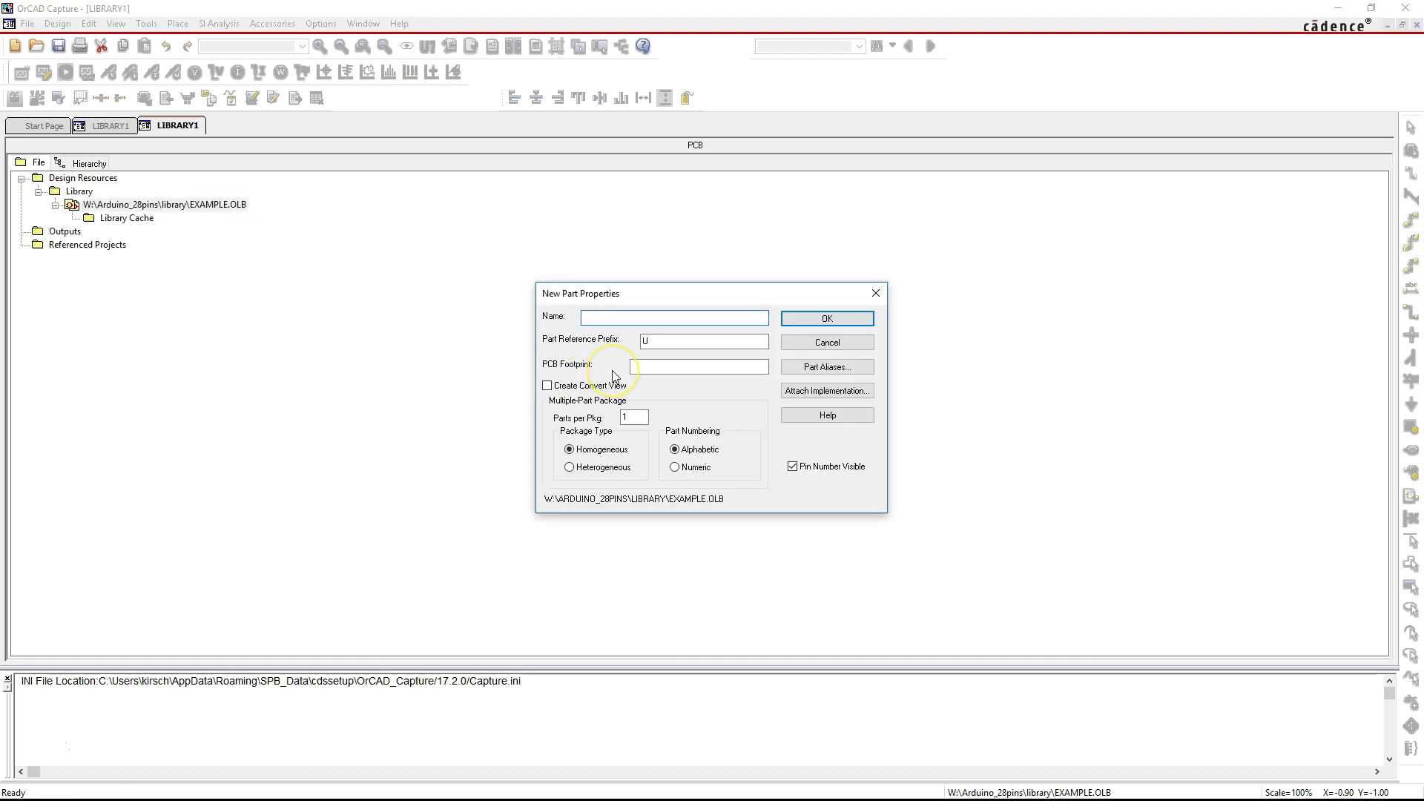
click(600, 316)
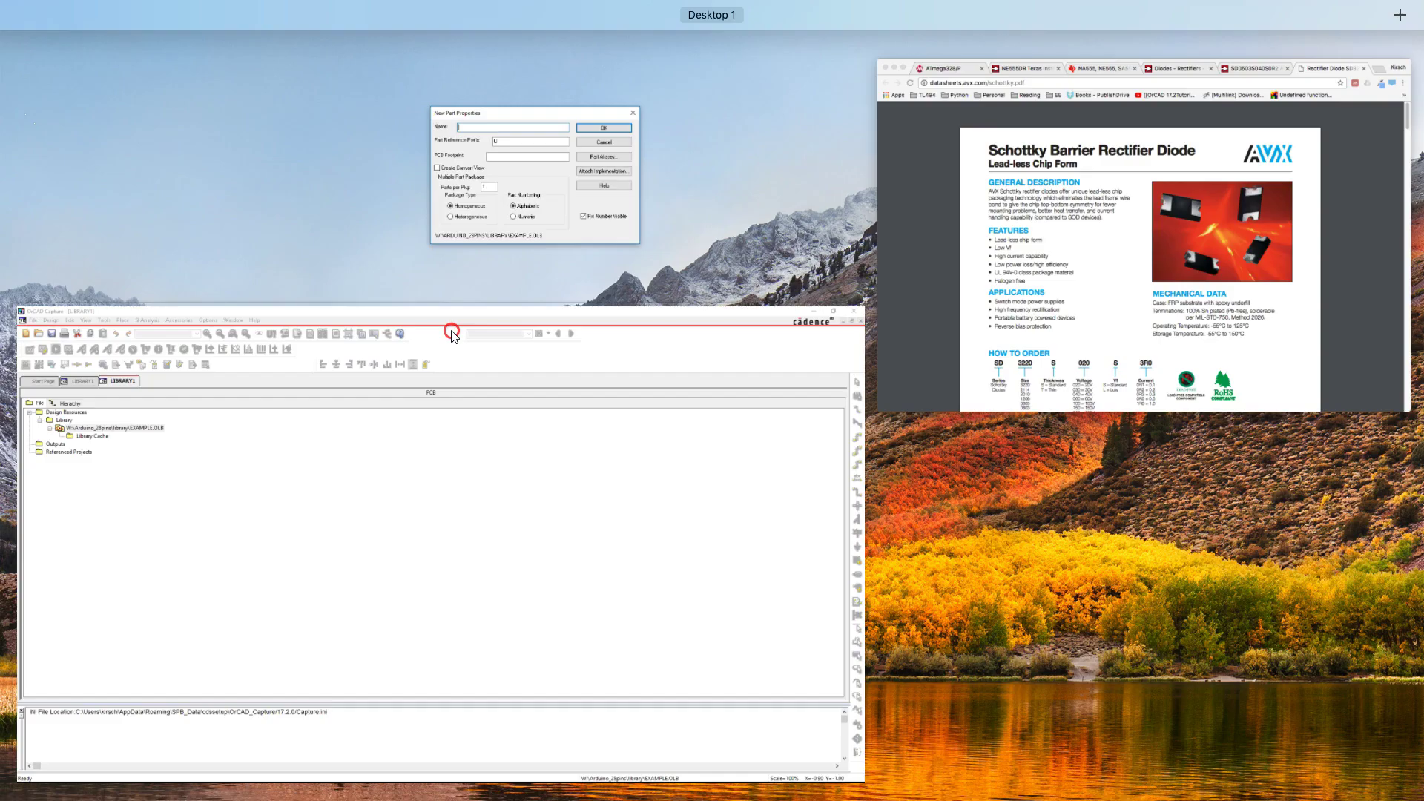
Step: Switch to the browser and copy the Schottky diode's manufacturer part number, SD0603S040S0R2, from its Digi-Key product page
key(ctrl+Up)
click(816, 247)
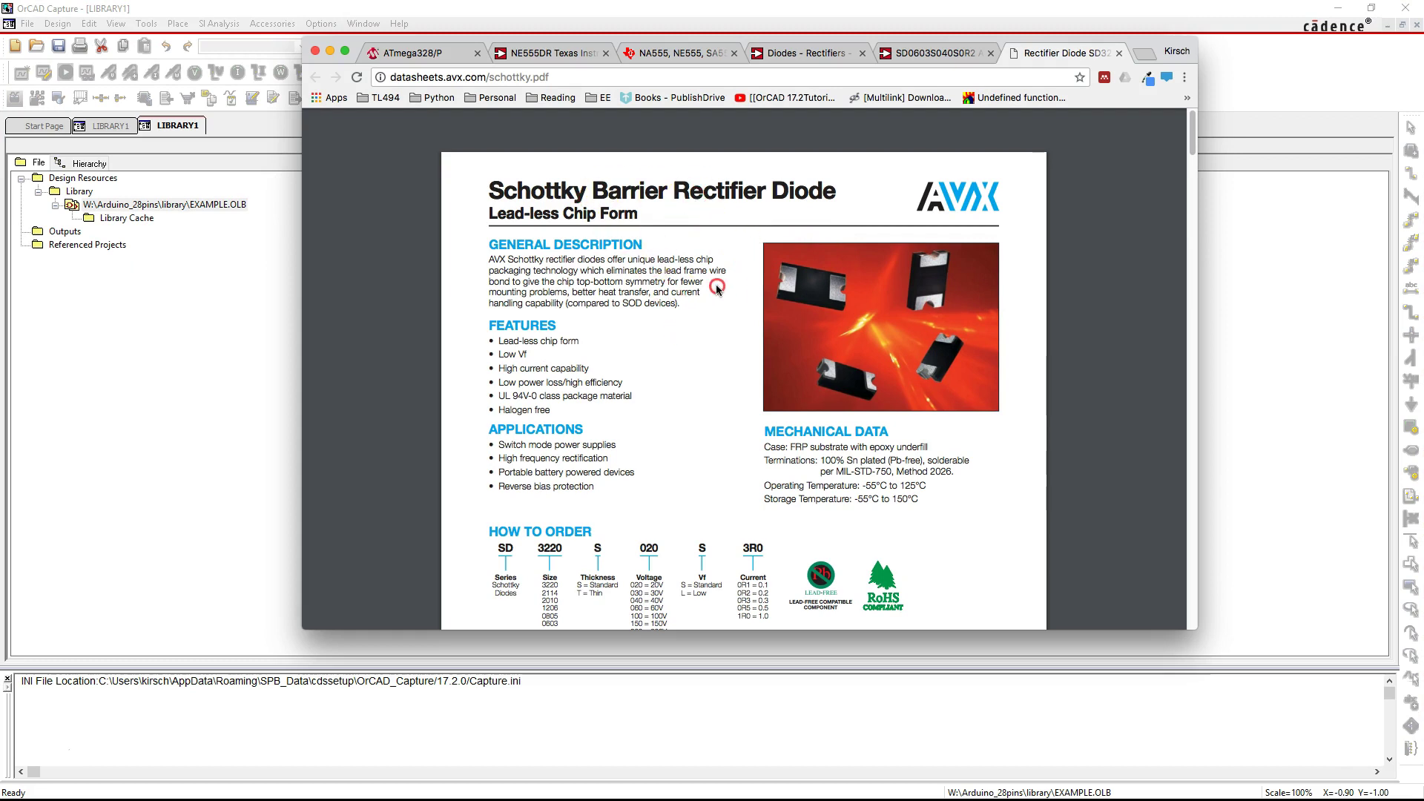
scroll(716, 288, down, 3)
scroll(716, 287, down, 2)
scroll(697, 337, up, 5)
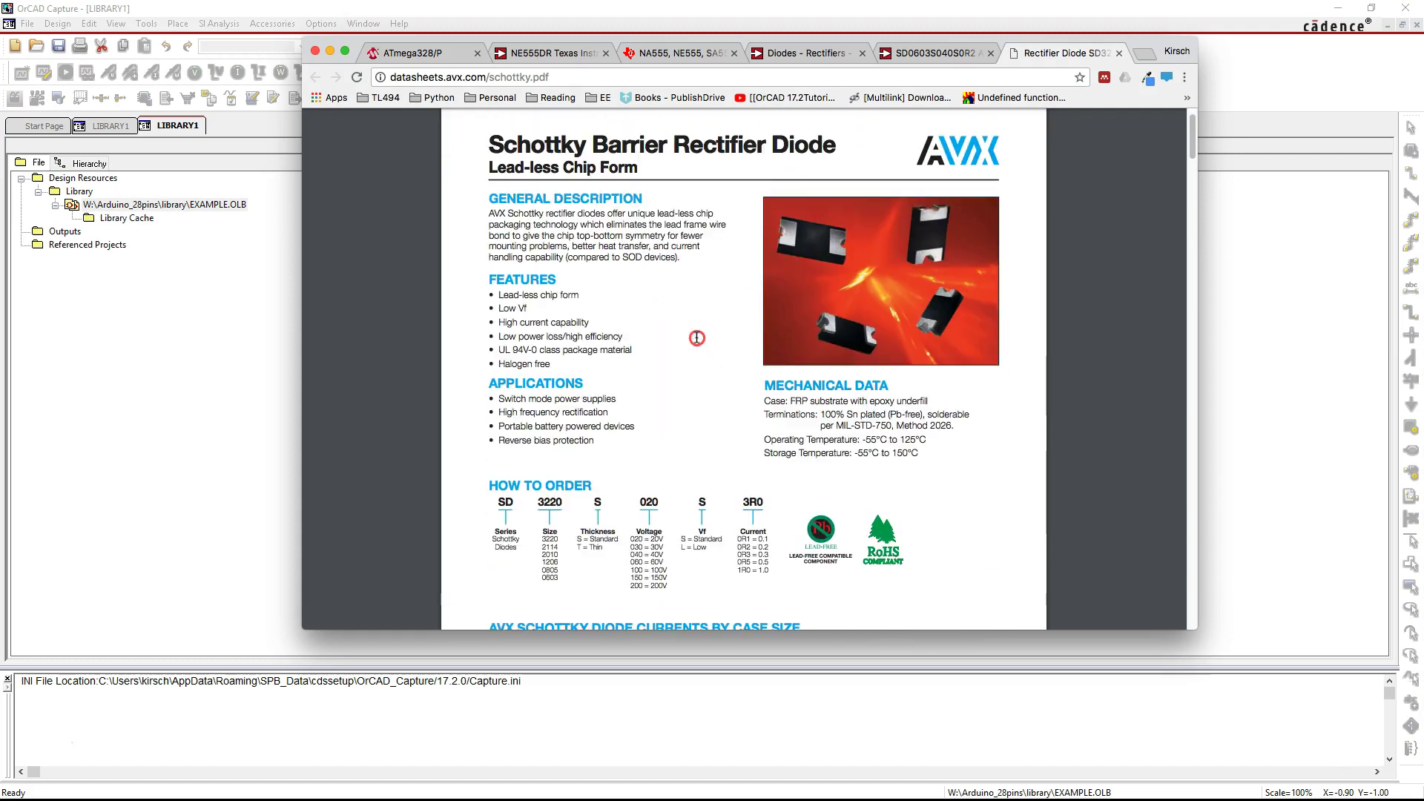
click(924, 56)
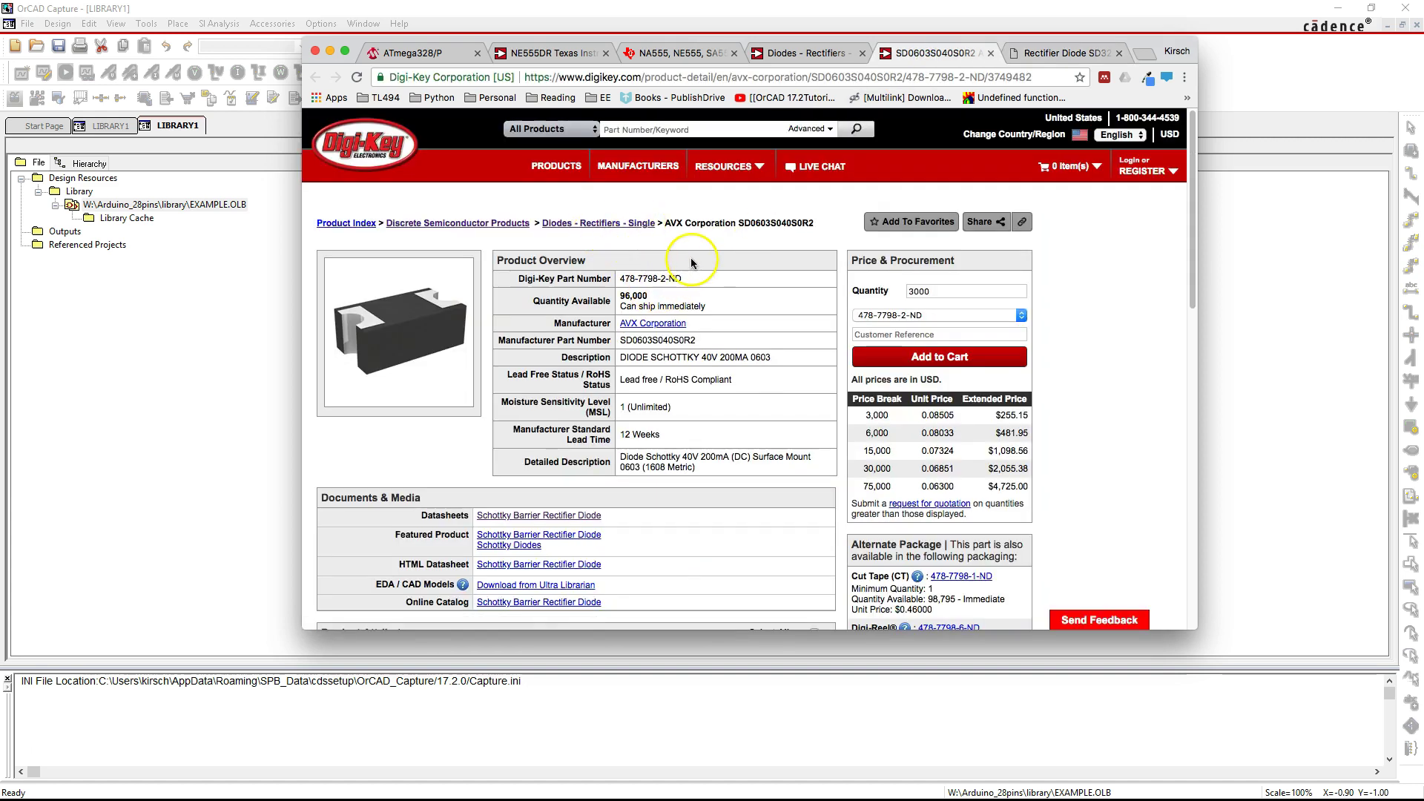
double_click(669, 340)
key(ctrl+c)
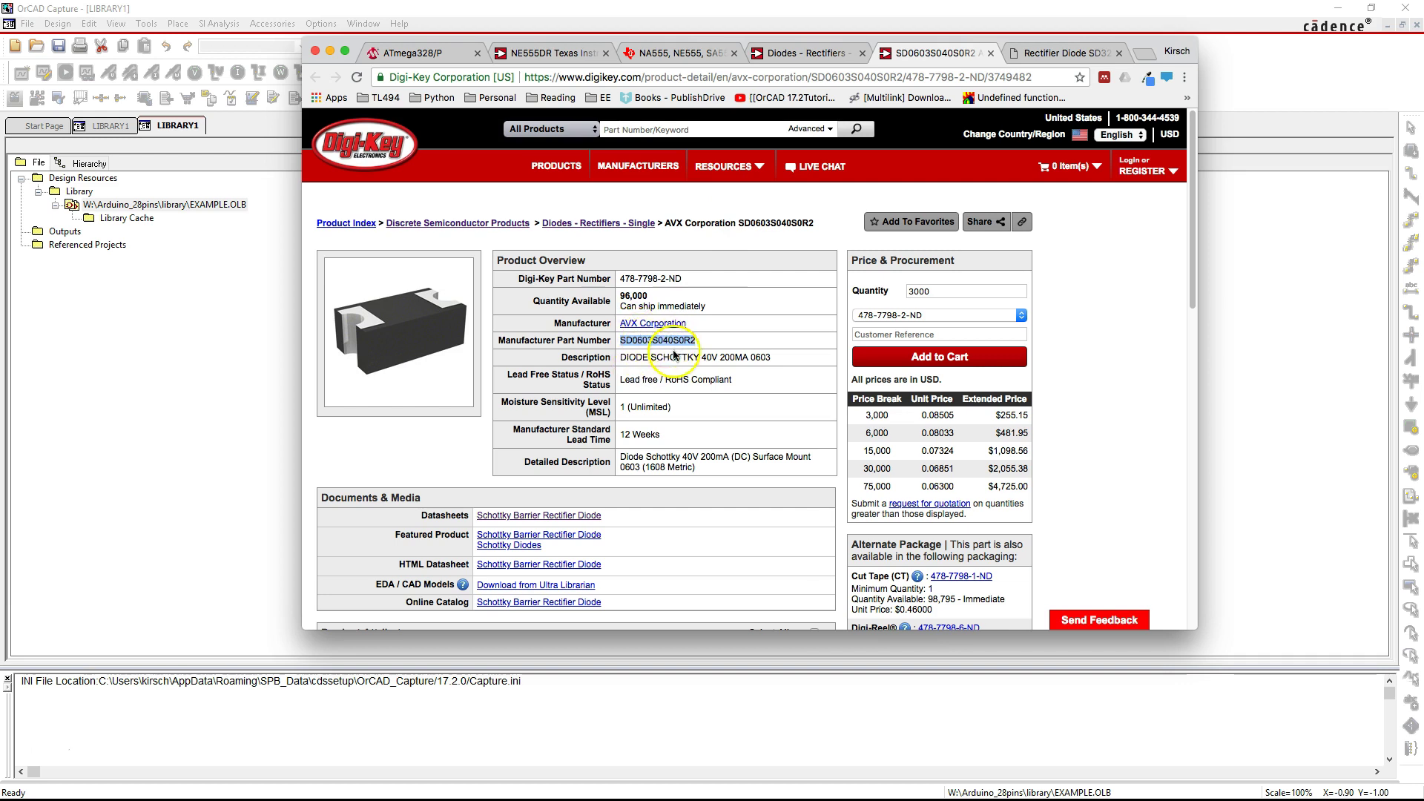
Step: Return to OrCAD Capture, name the new part SD0603S040S0R2 and set its reference prefix to D
drag(494, 82, 1423, 223)
click(617, 315)
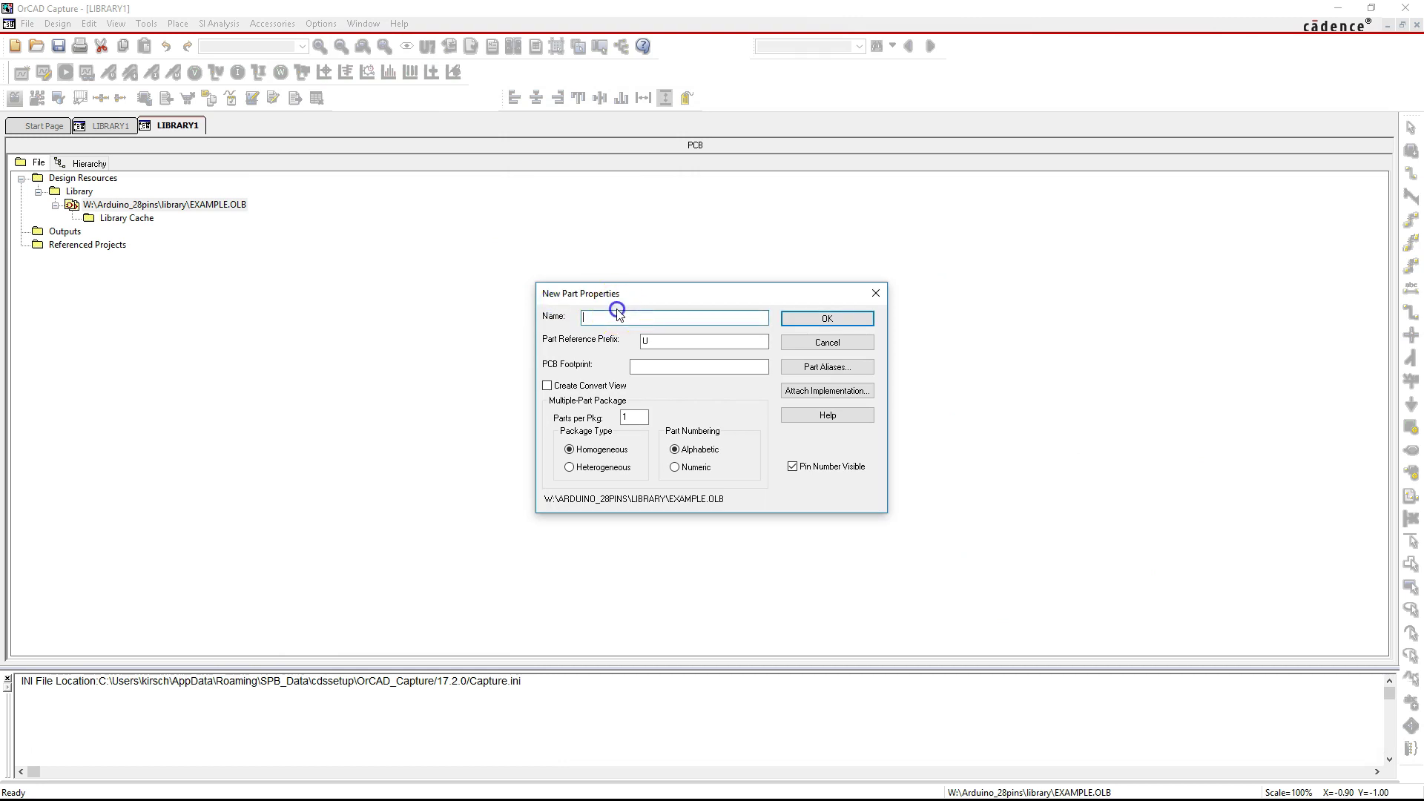
key(ctrl+v)
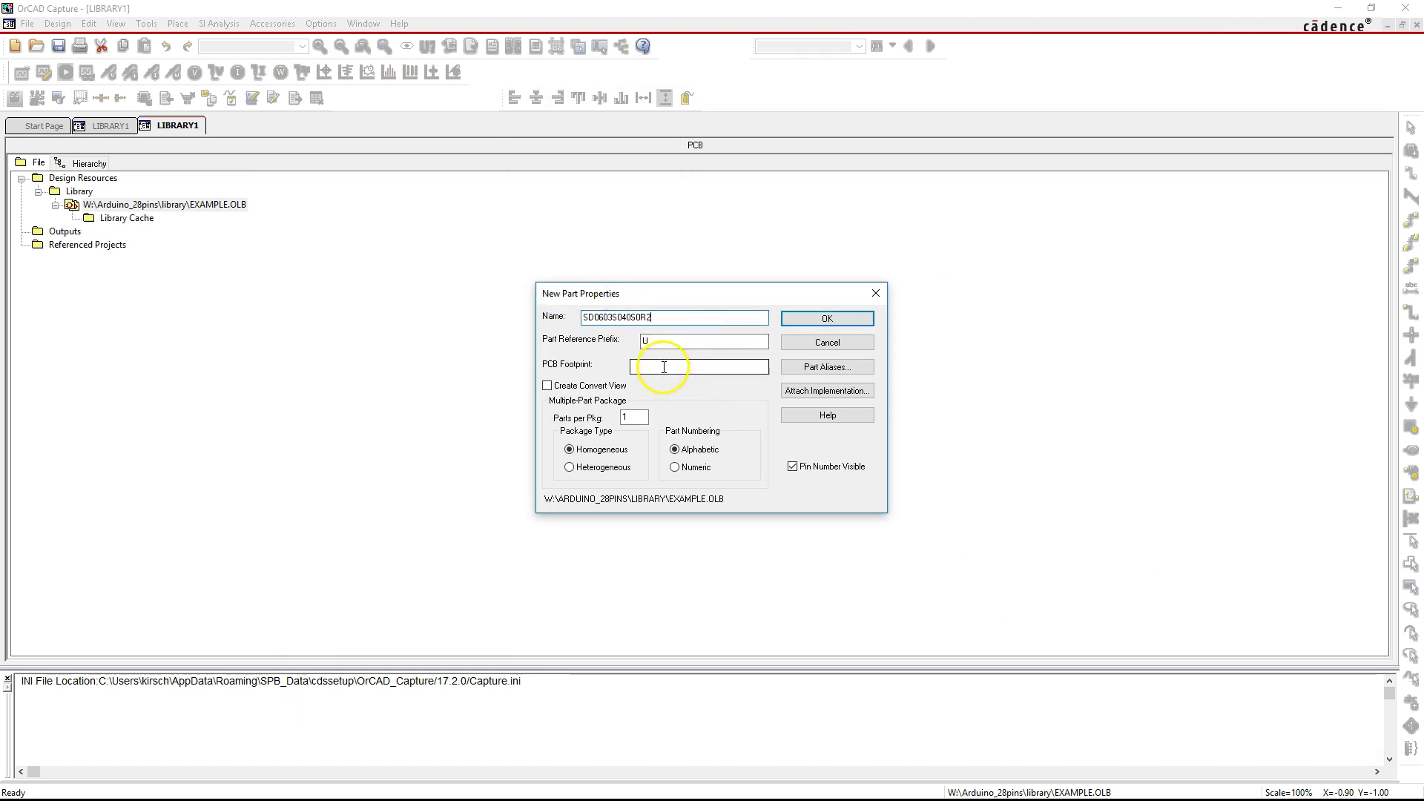
click(666, 340)
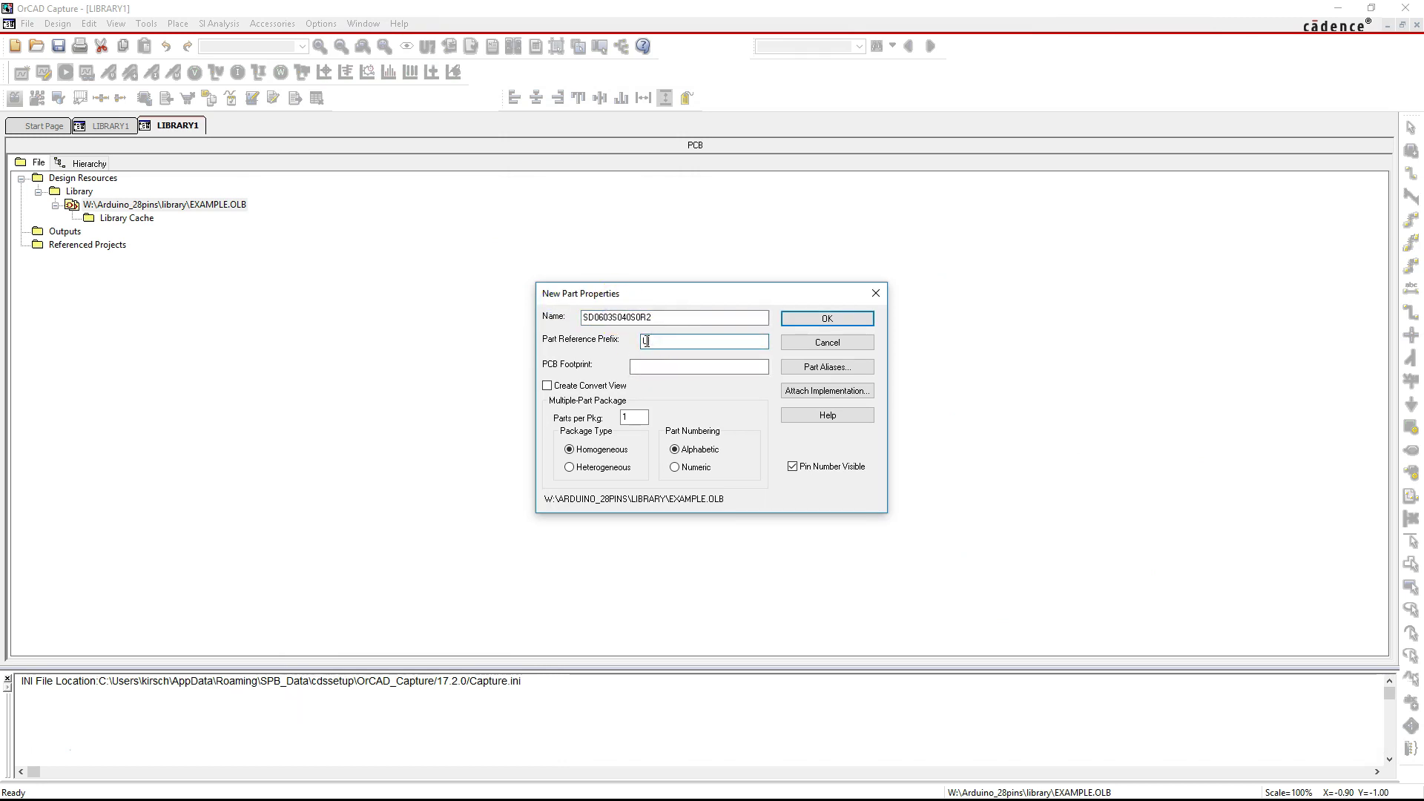
key(BackSpace)
text(D)
Step: Set the PCB footprint to 1206D with one part per package and numeric part numbering, and create the part
click(651, 364)
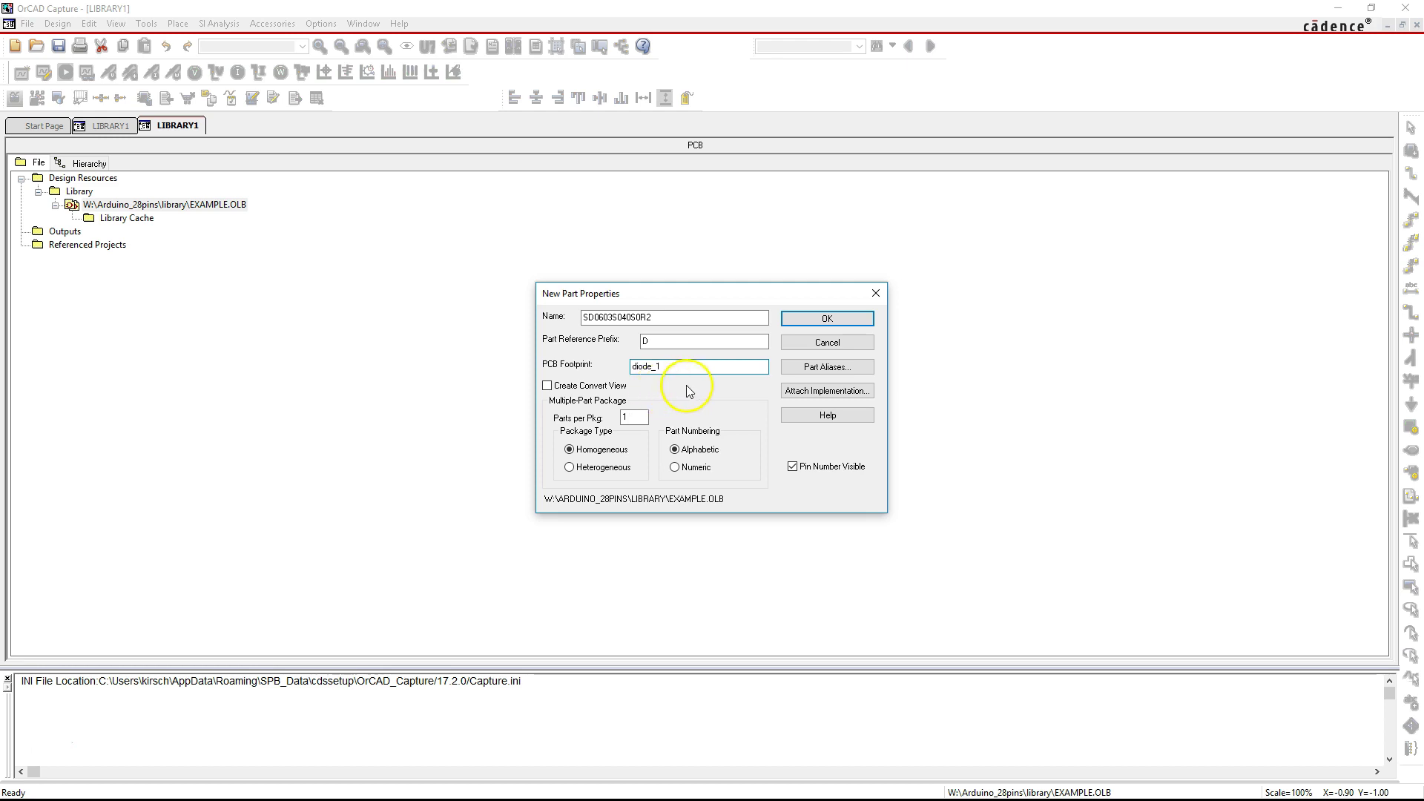
key(BackSpace)
text(s)
click(634, 416)
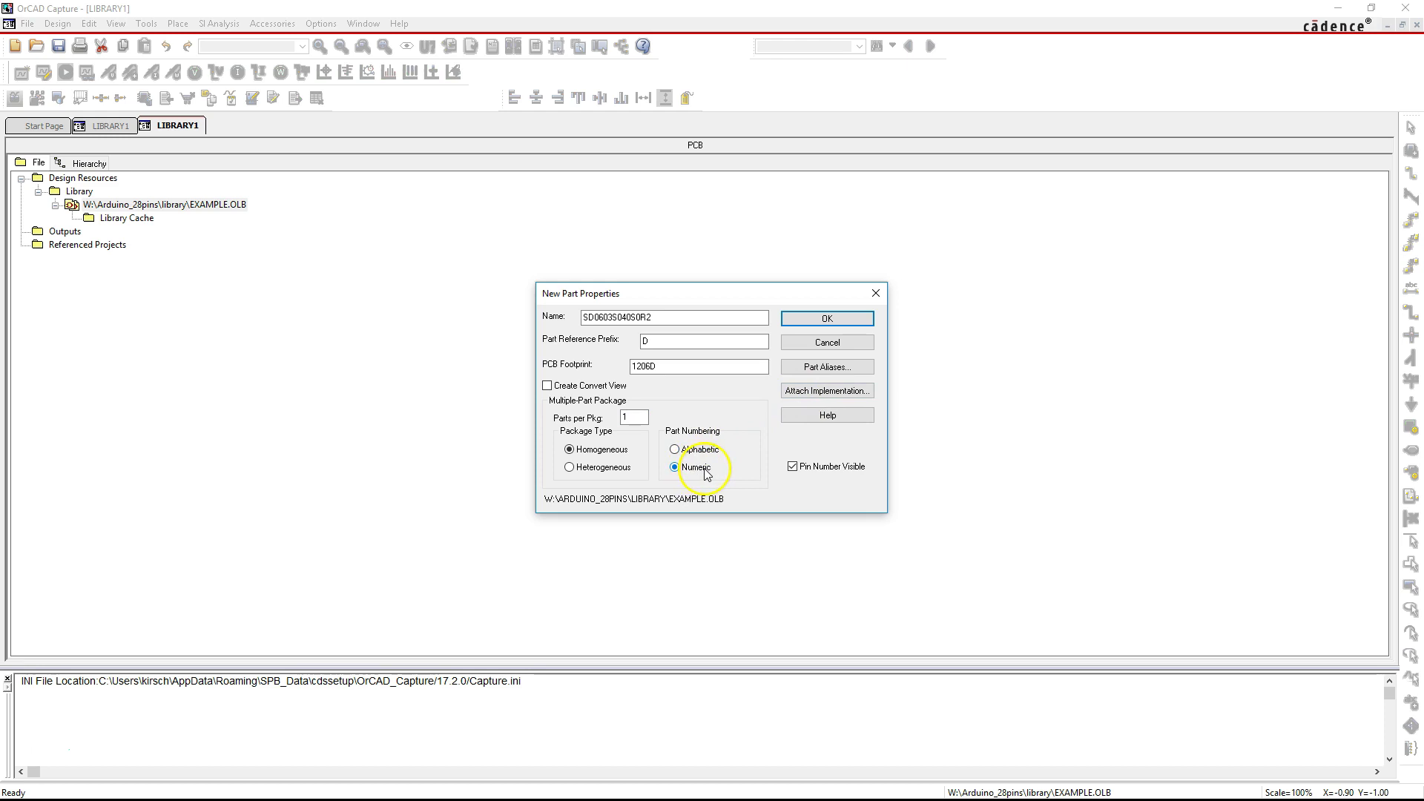
click(812, 320)
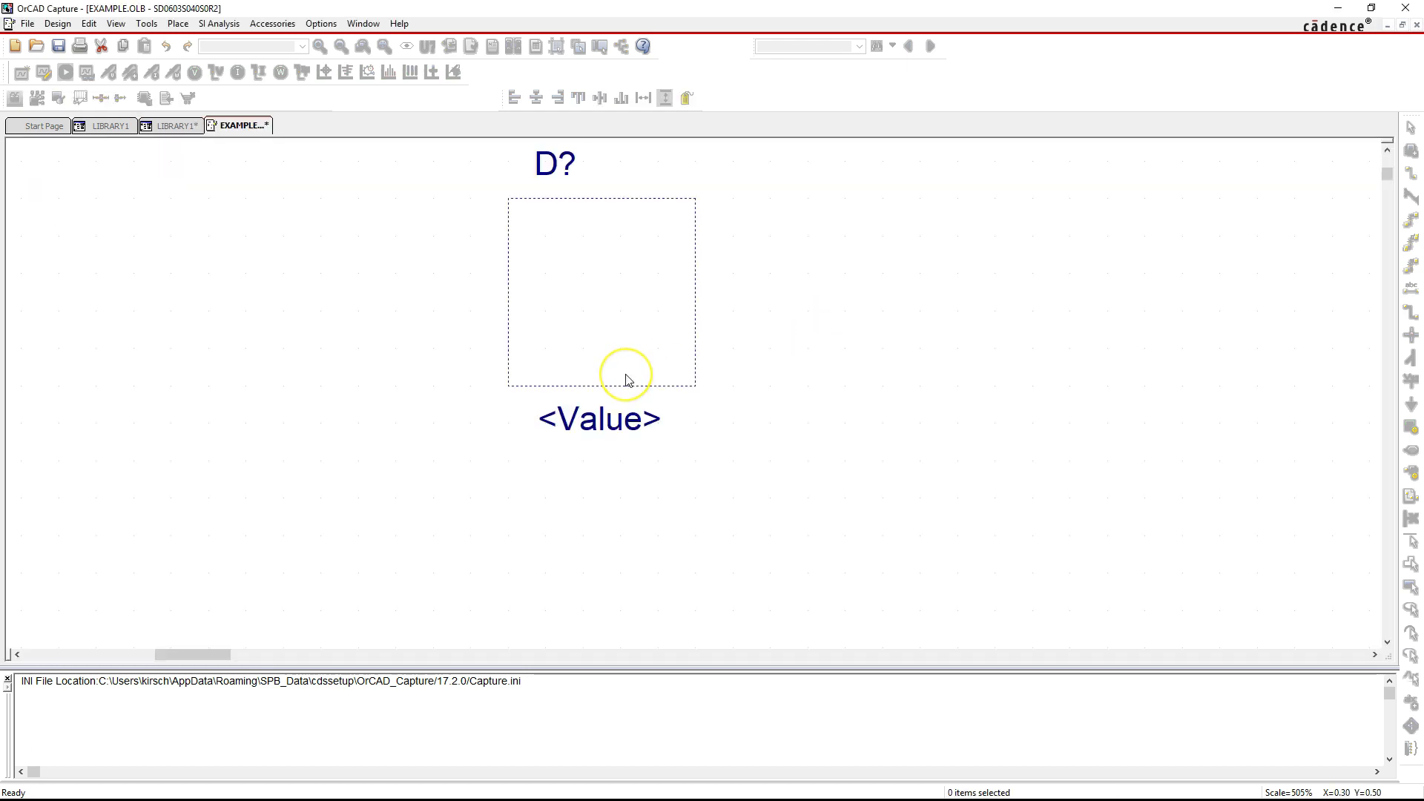
Step: Enlarge the part's dashed body outline to a square of about 1.1 by 1.1
click(695, 386)
drag(696, 385, 808, 422)
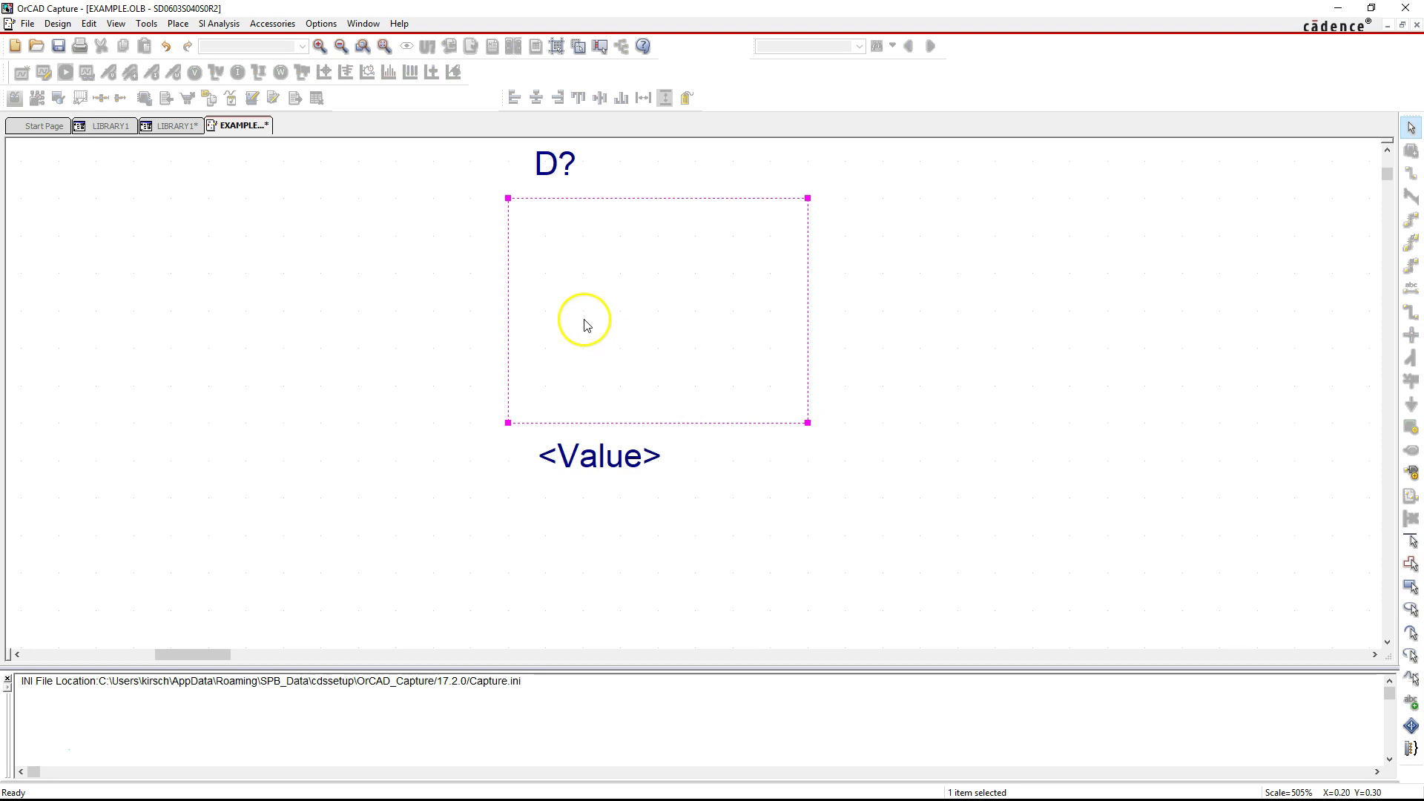
click(409, 297)
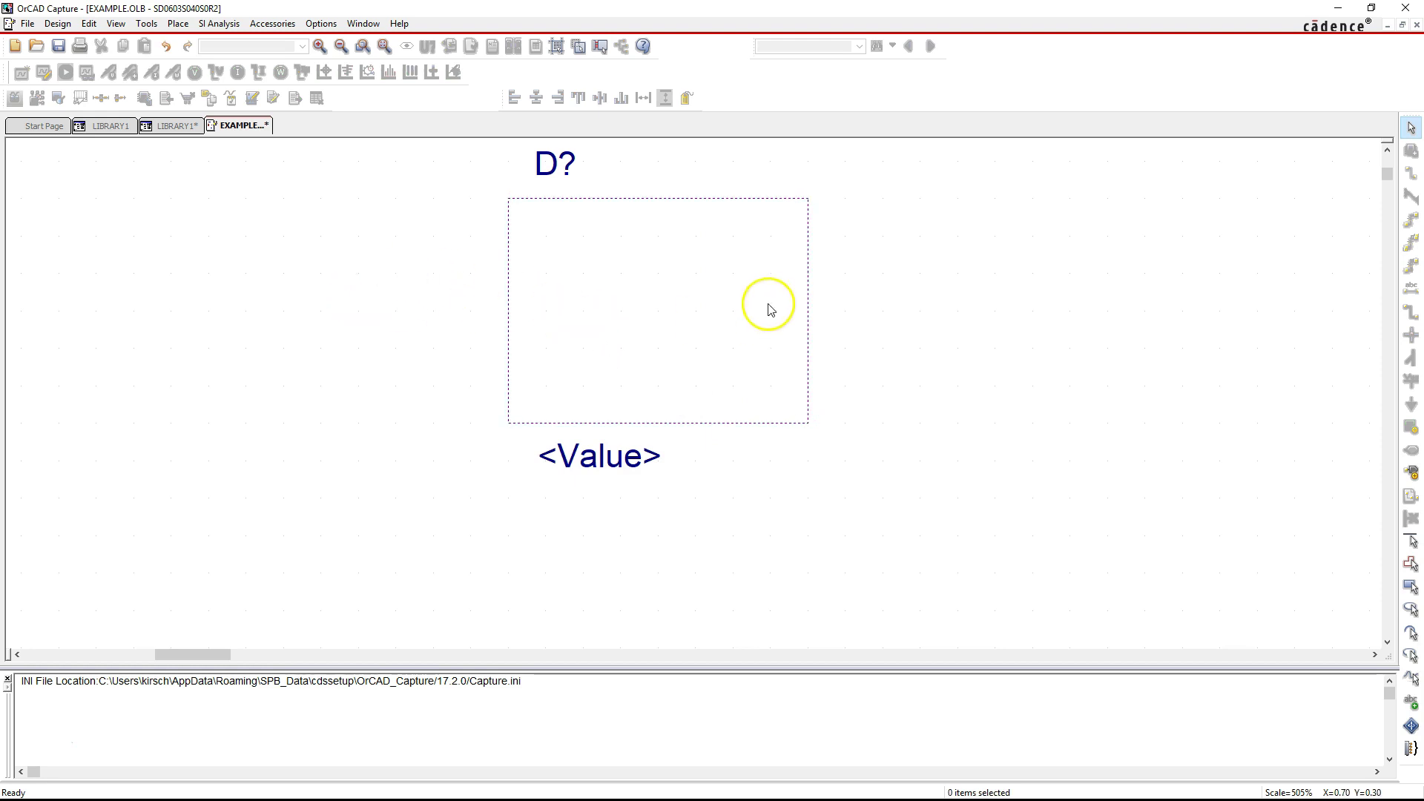
click(508, 422)
drag(509, 423, 405, 610)
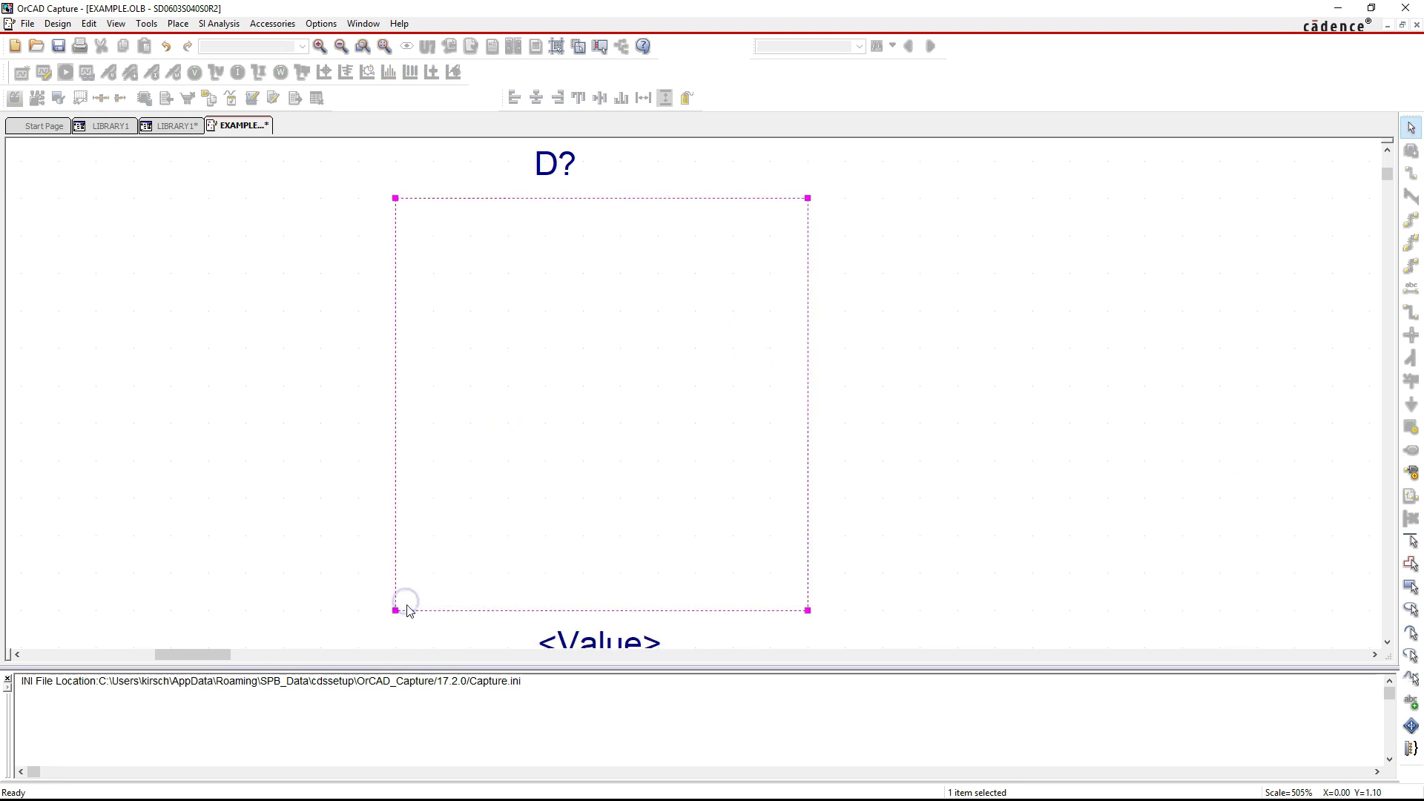
click(845, 281)
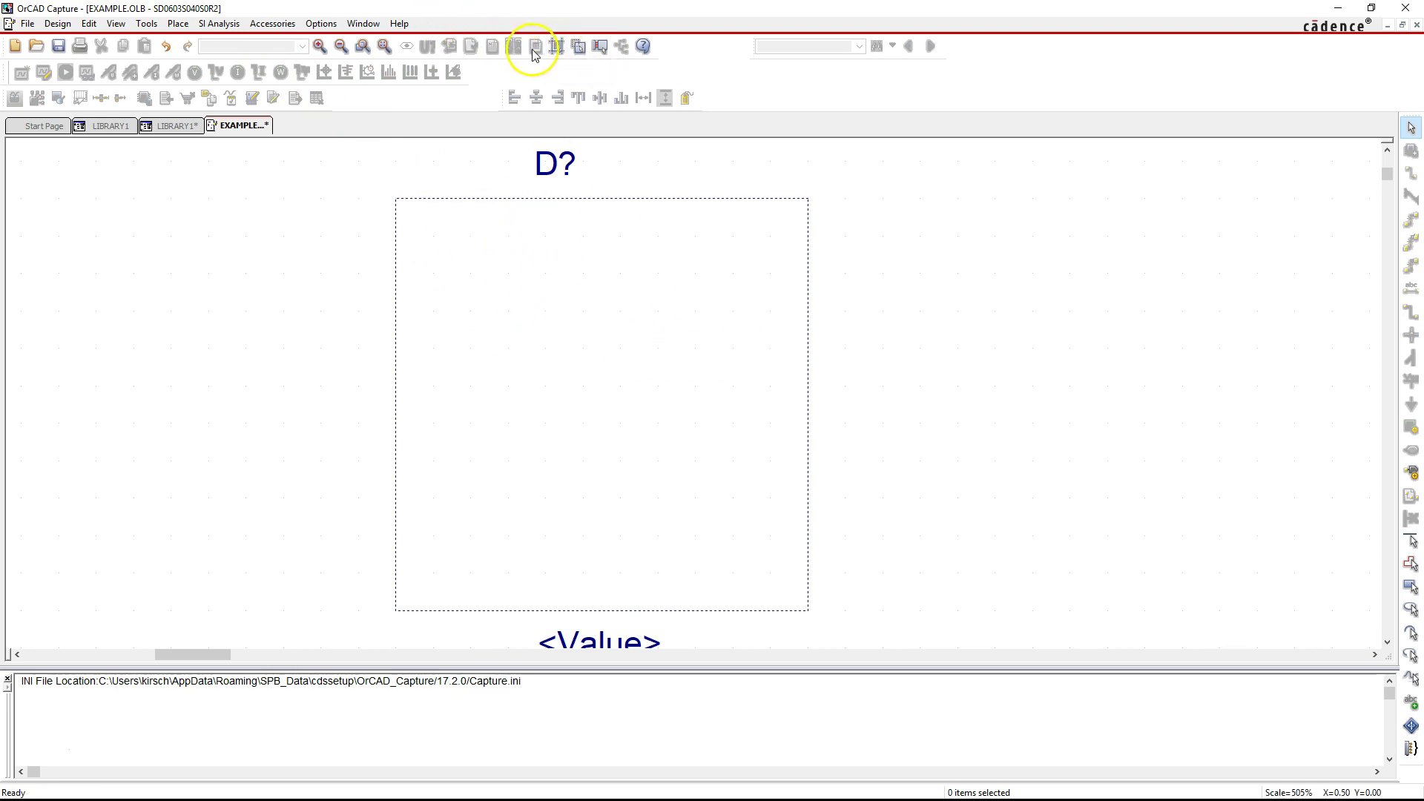
Step: Turn Snap To Grid off, try a selection inside the part outline, and turn snapping back on
click(557, 46)
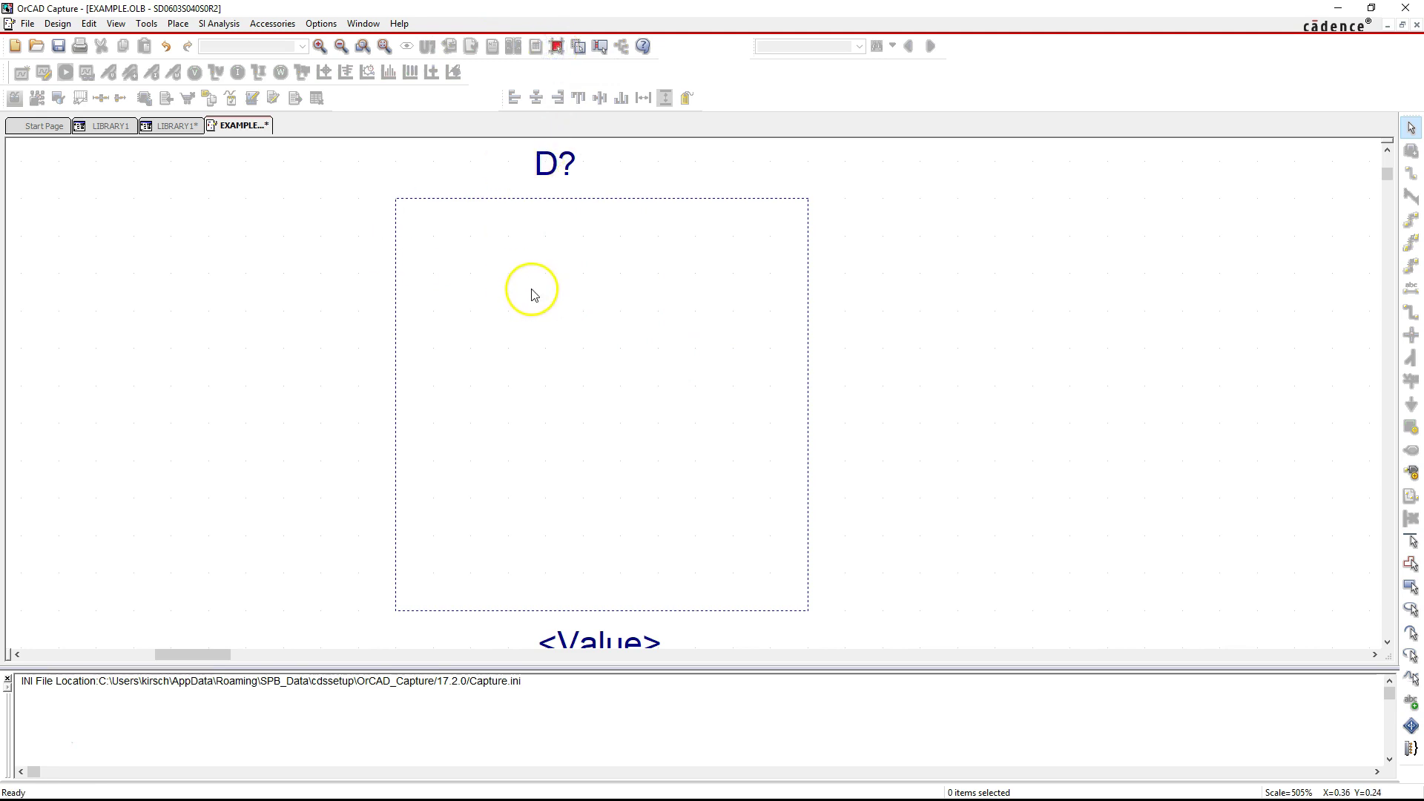
drag(536, 274, 658, 377)
click(895, 294)
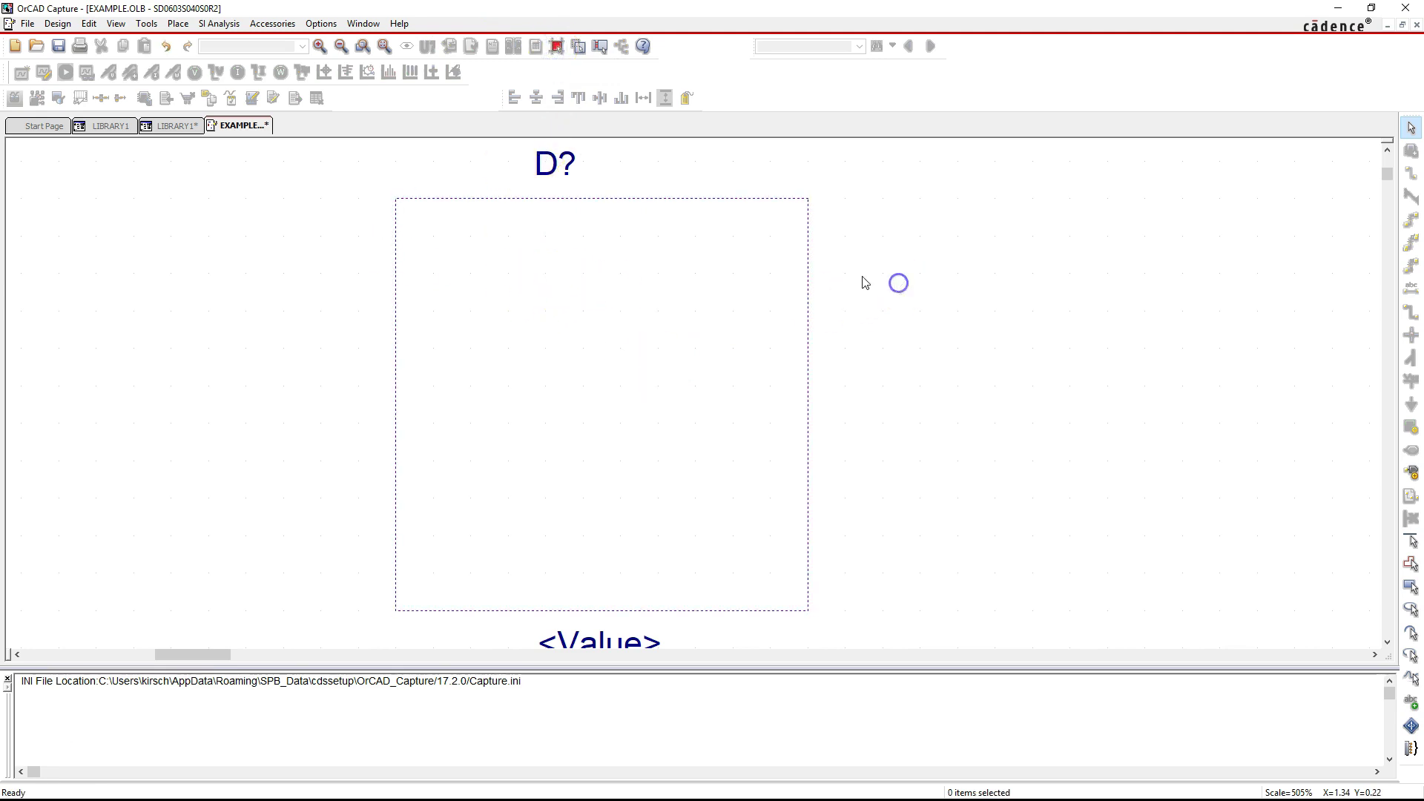
click(558, 49)
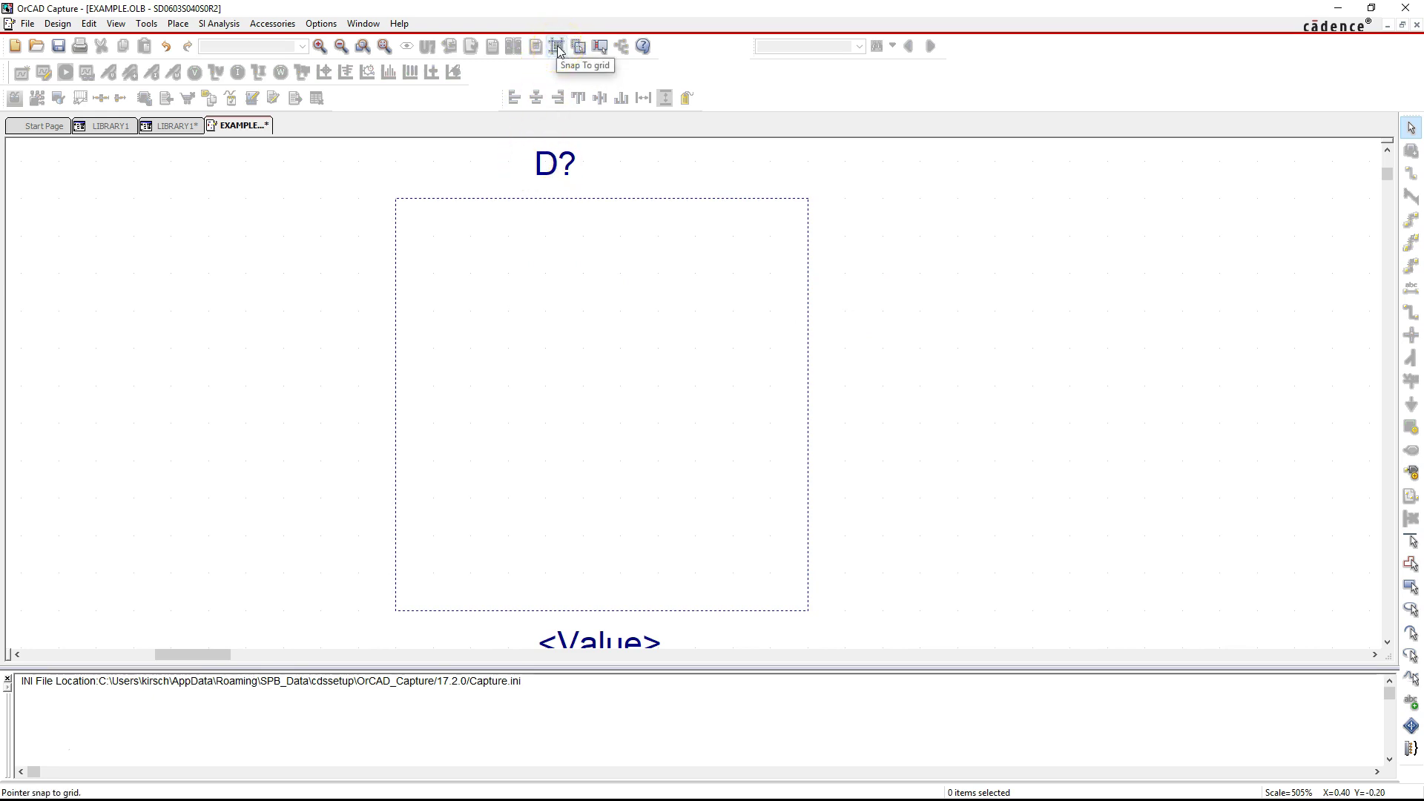
Step: Draw a vertical line about 1.1 long at X=0.50, from the top to the bottom edge of the part outline
click(178, 24)
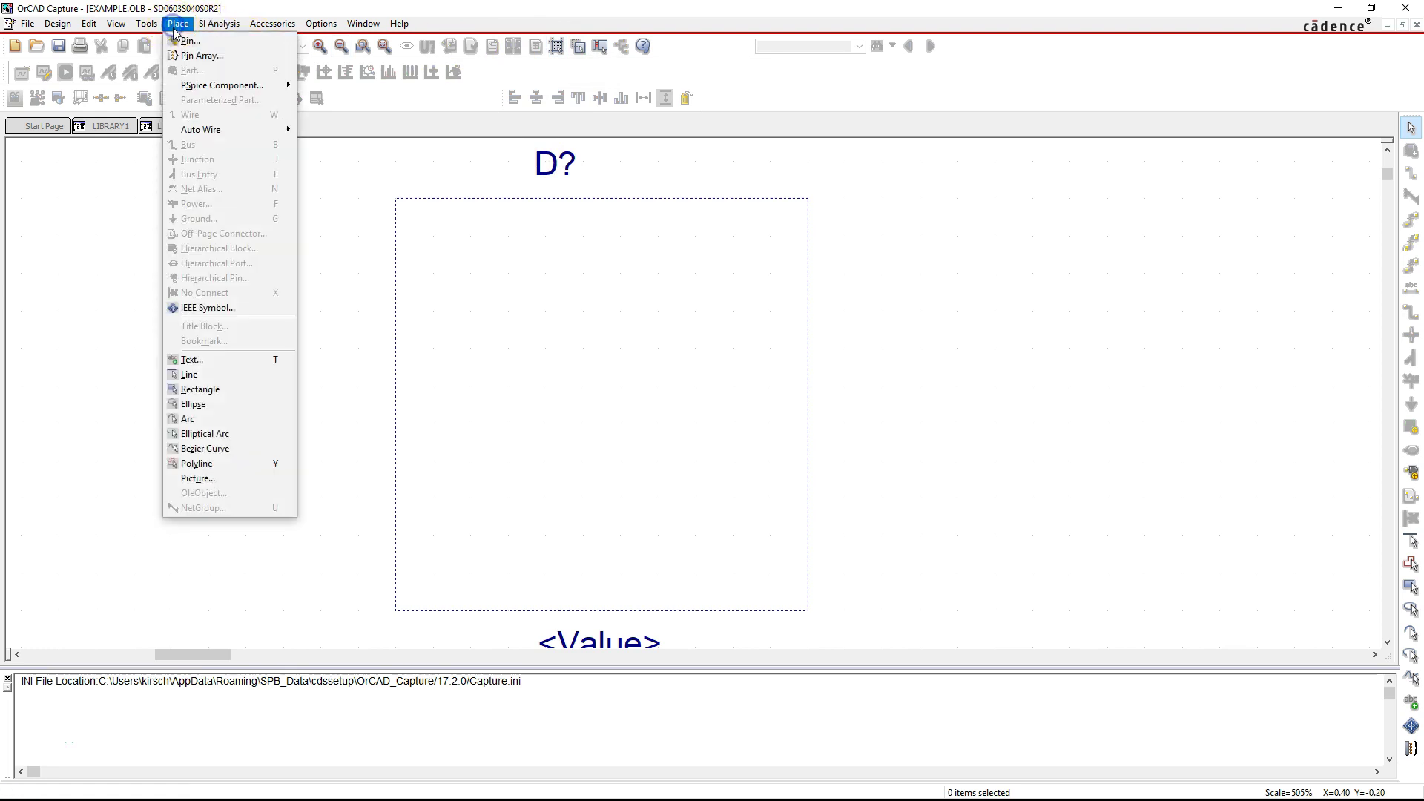
click(211, 374)
click(581, 196)
key(Escape)
click(583, 197)
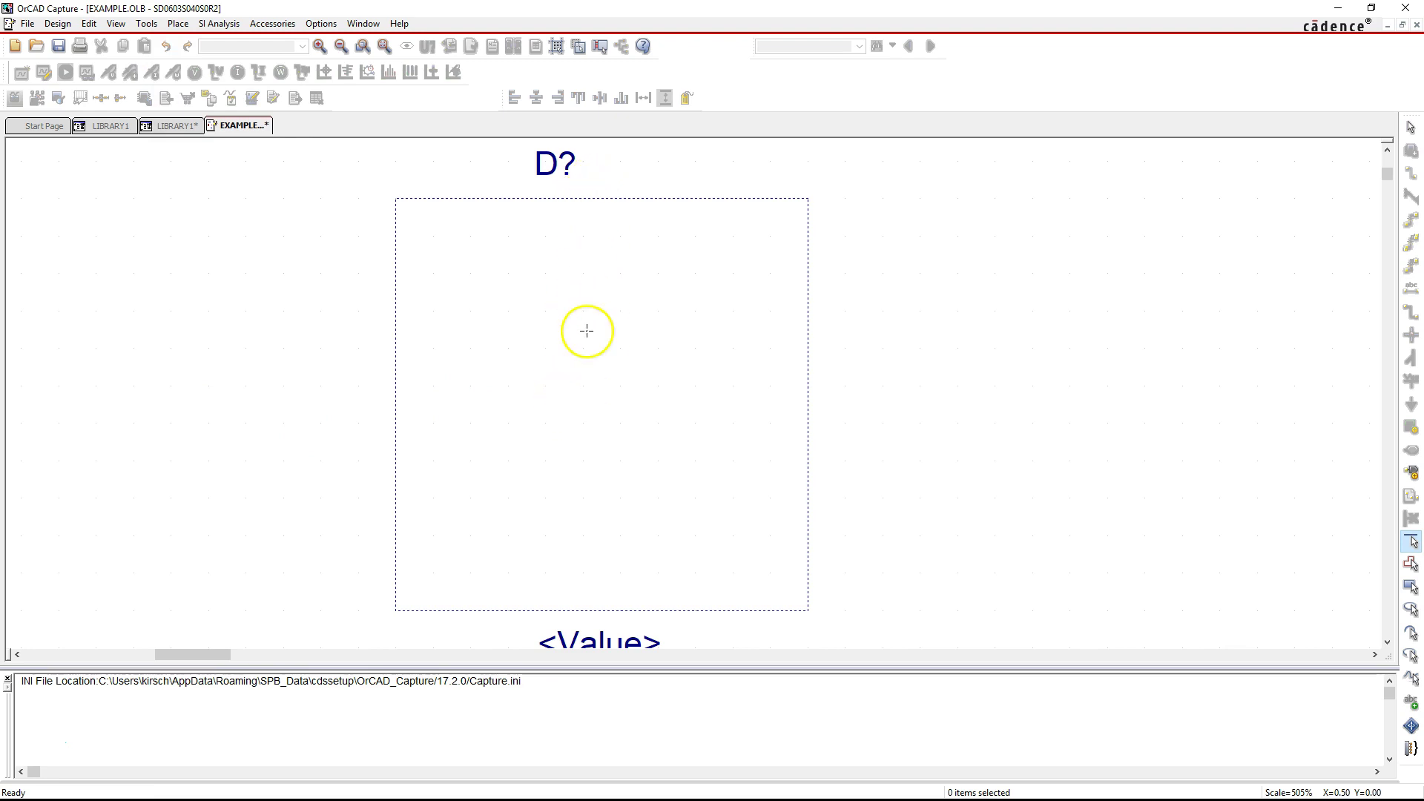
click(584, 609)
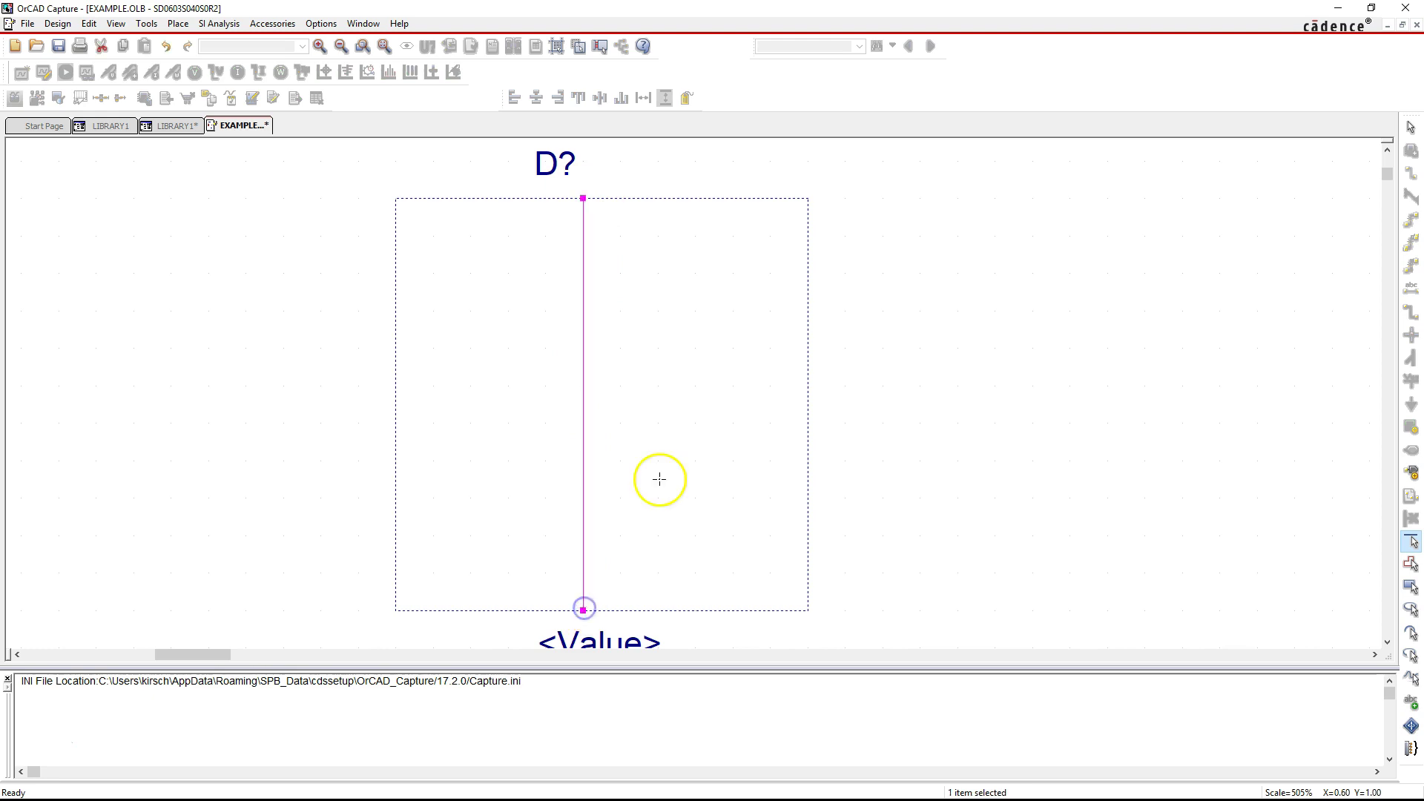
right_click(668, 442)
click(723, 454)
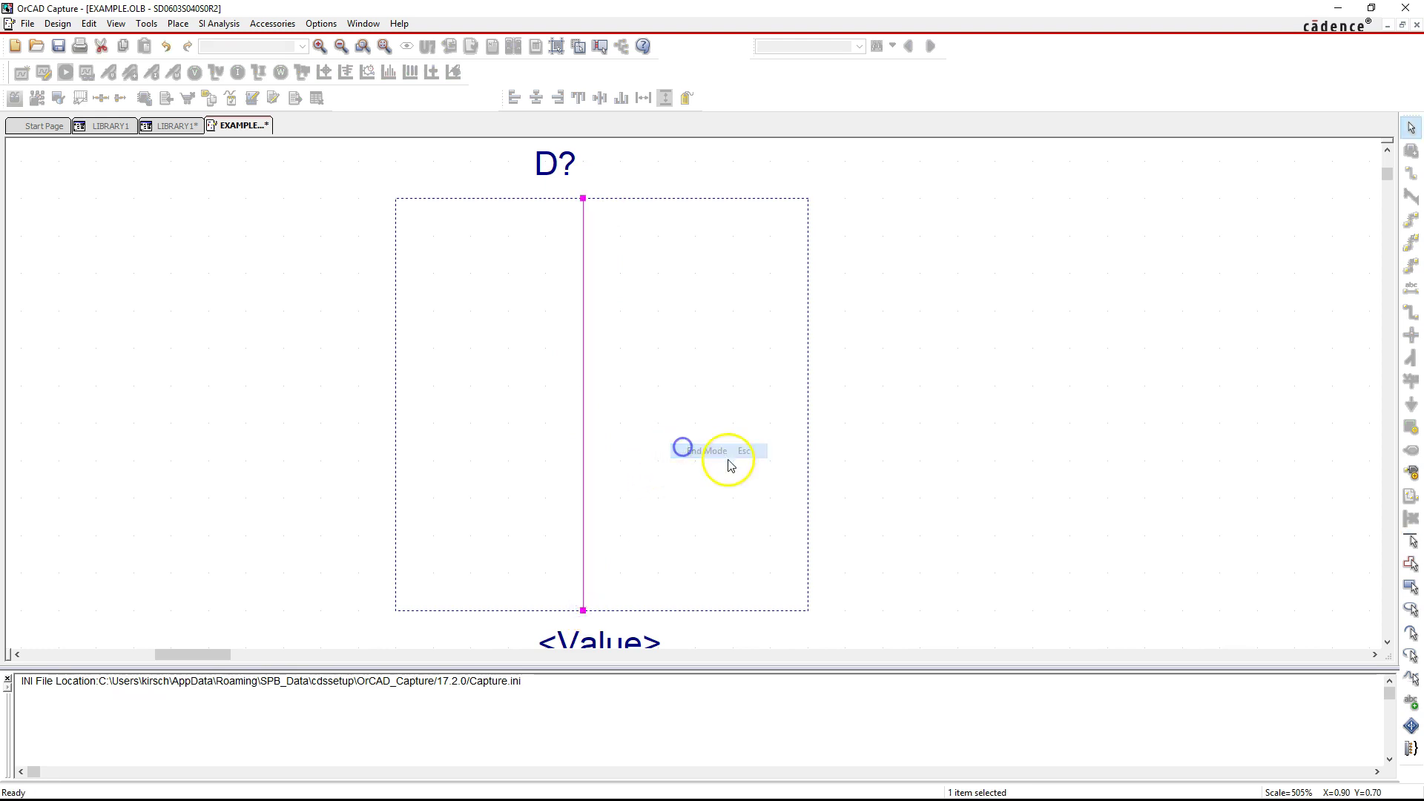
Step: Stretch the part's body outline slightly wider and well below the vertical line, to nearly twice its height
scroll(729, 513, down, 1)
scroll(729, 514, up, 1)
scroll(729, 514, down, 2)
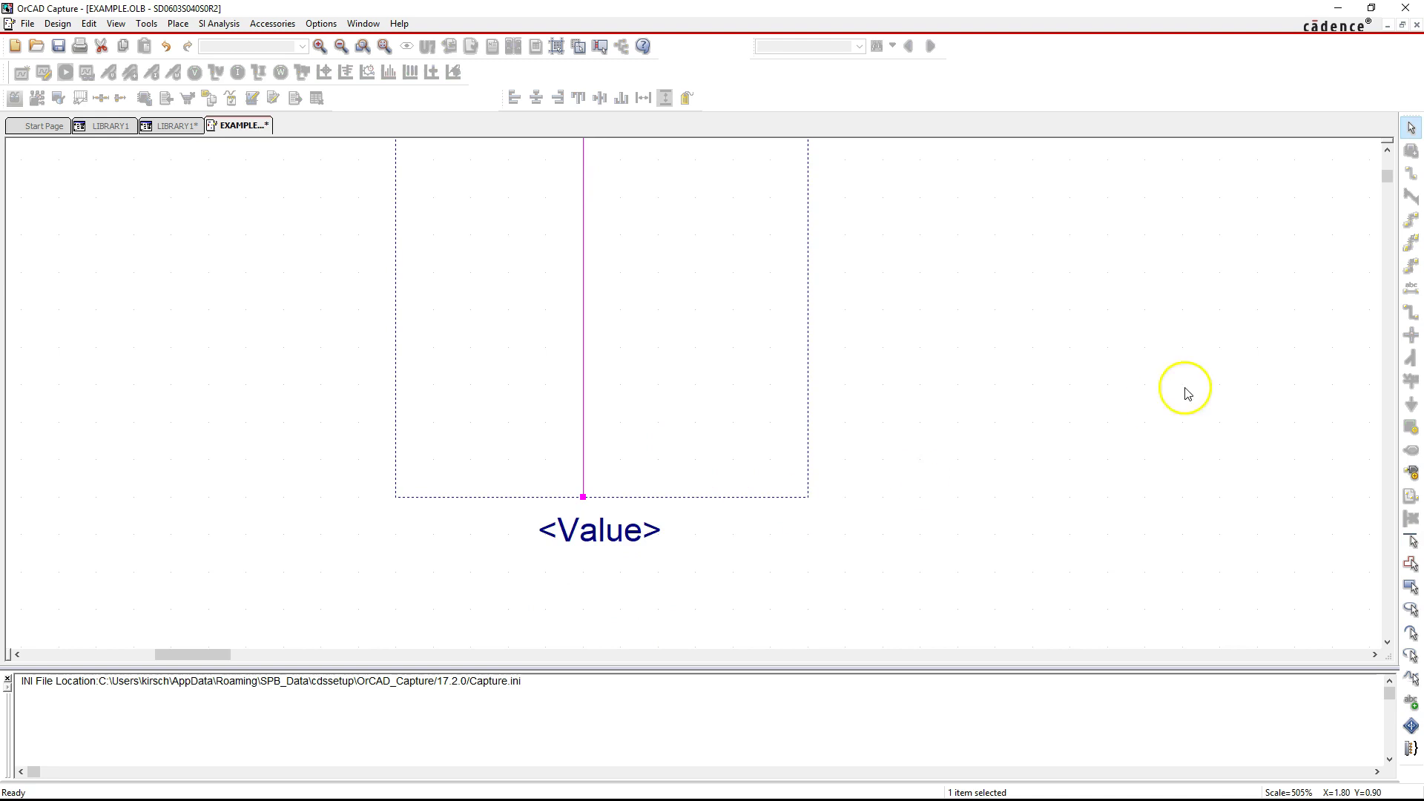
key(o)
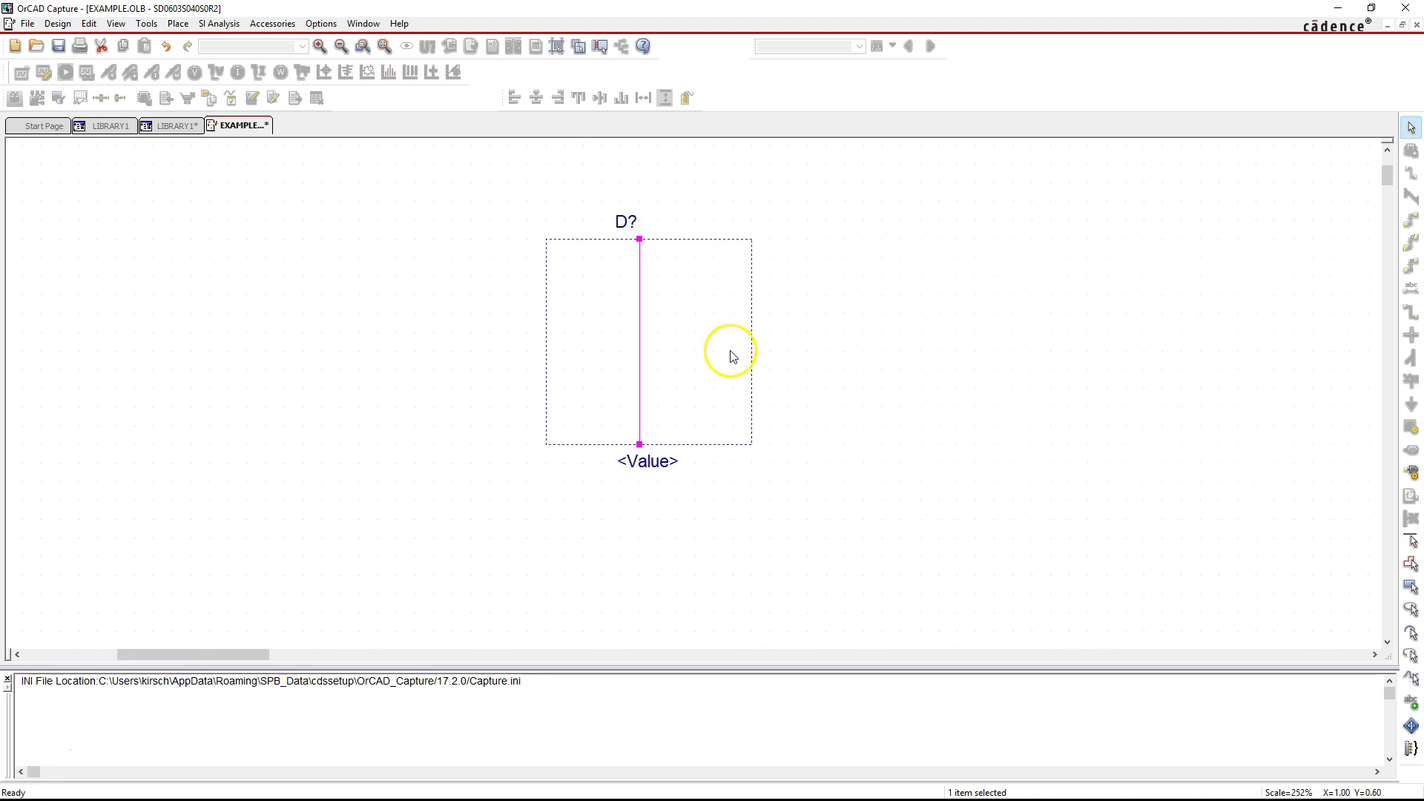
drag(752, 447, 761, 618)
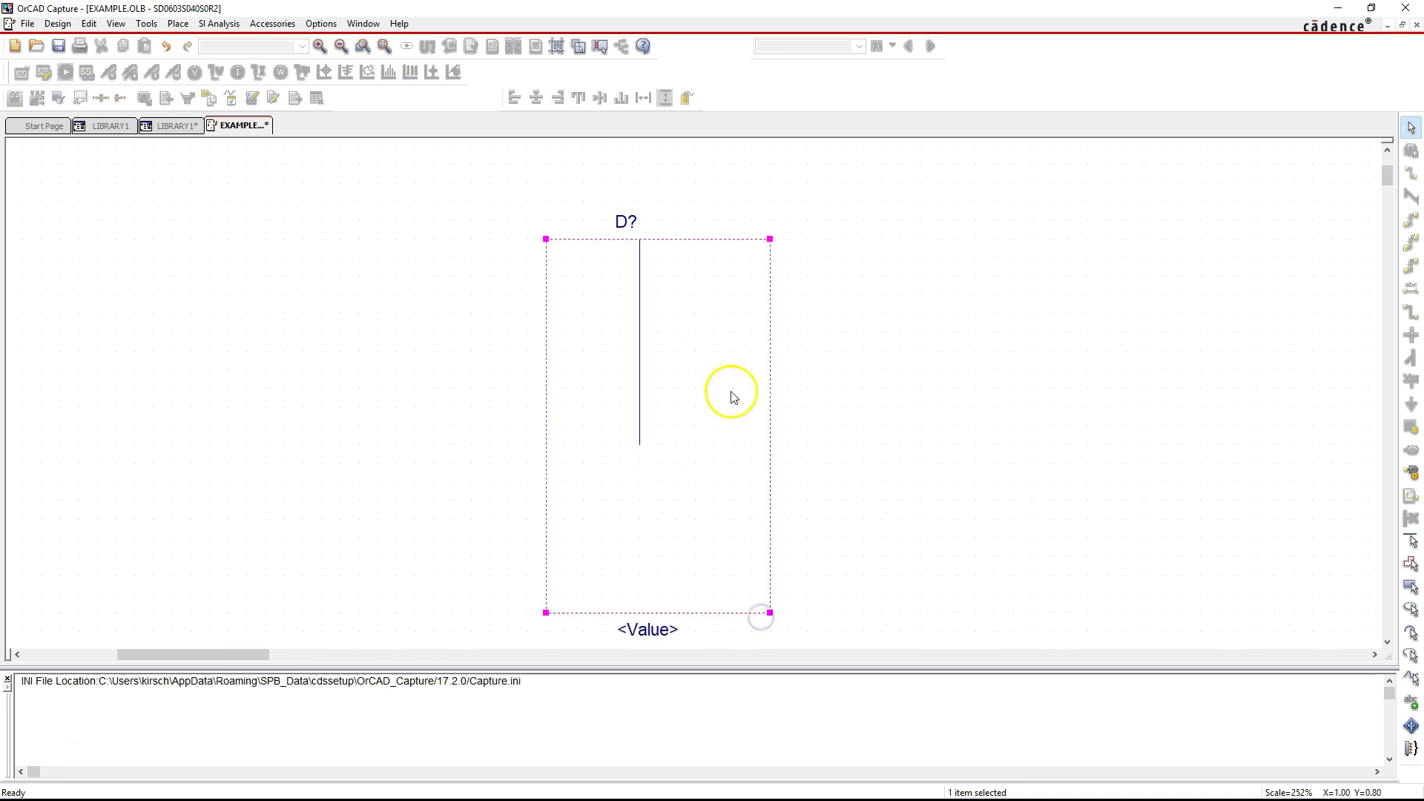
Step: Move the vertical line to the outline's horizontal center at X=0.60 and extend its lower end to the outline's bottom edge
click(642, 364)
click(647, 365)
drag(642, 364, 659, 364)
click(855, 361)
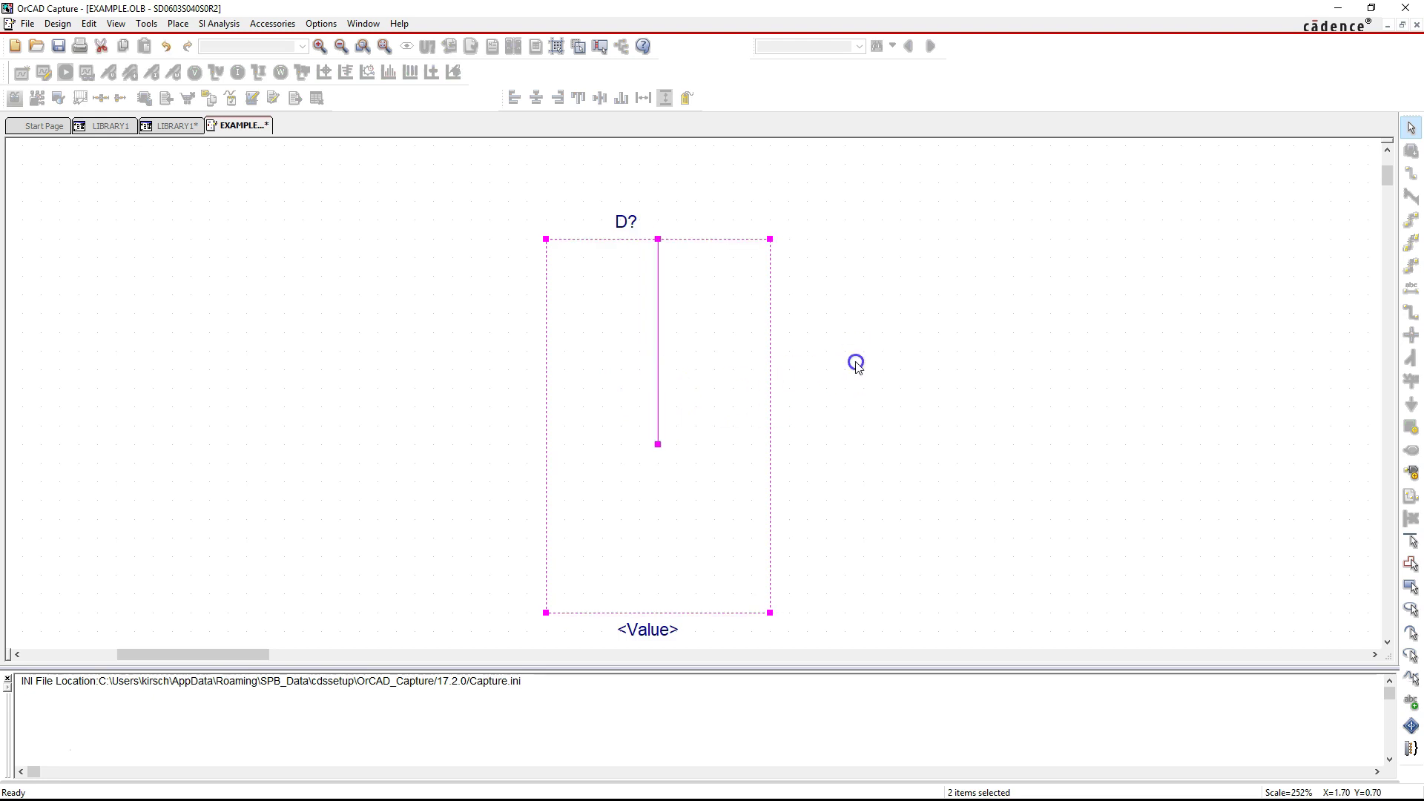
click(658, 446)
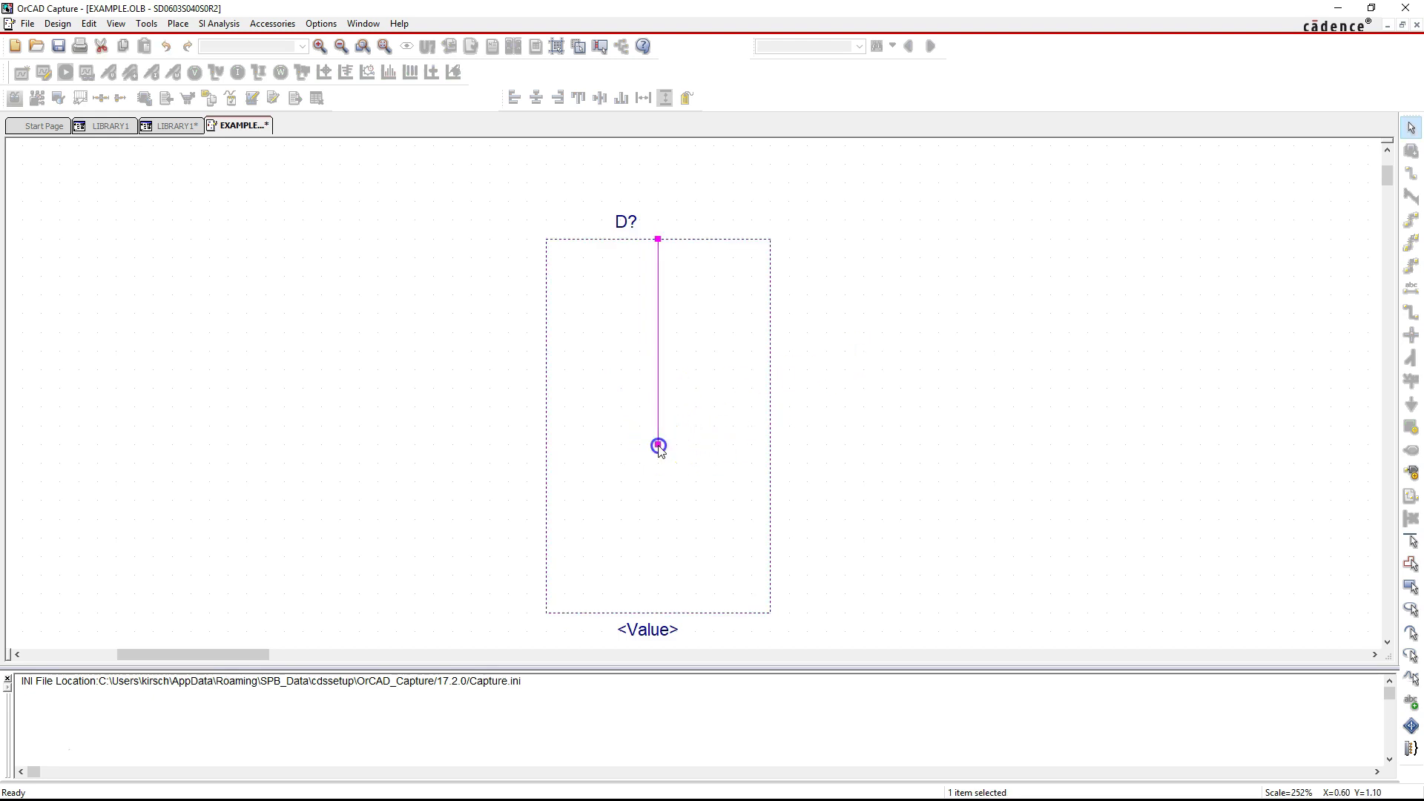
drag(658, 445, 659, 496)
click(658, 455)
click(694, 326)
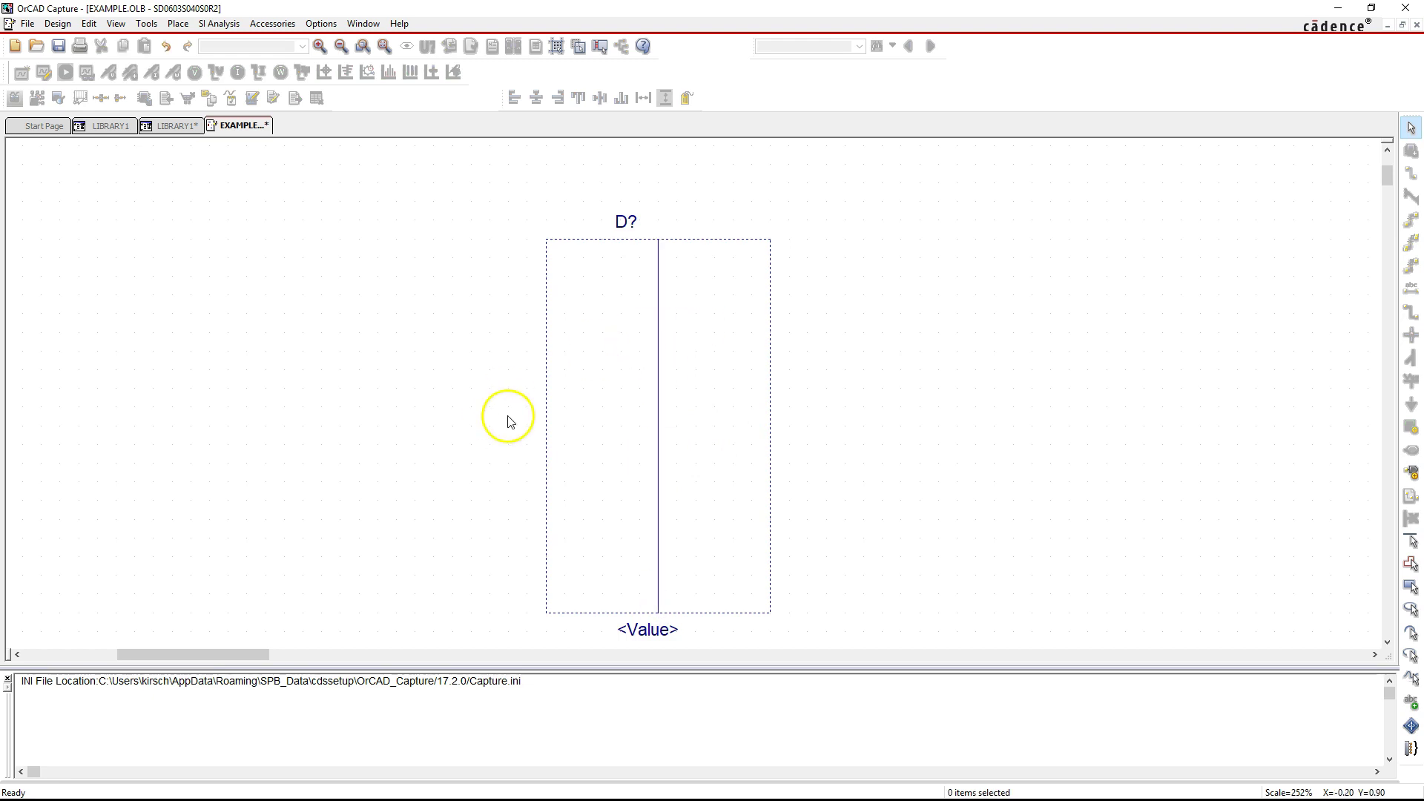
click(180, 24)
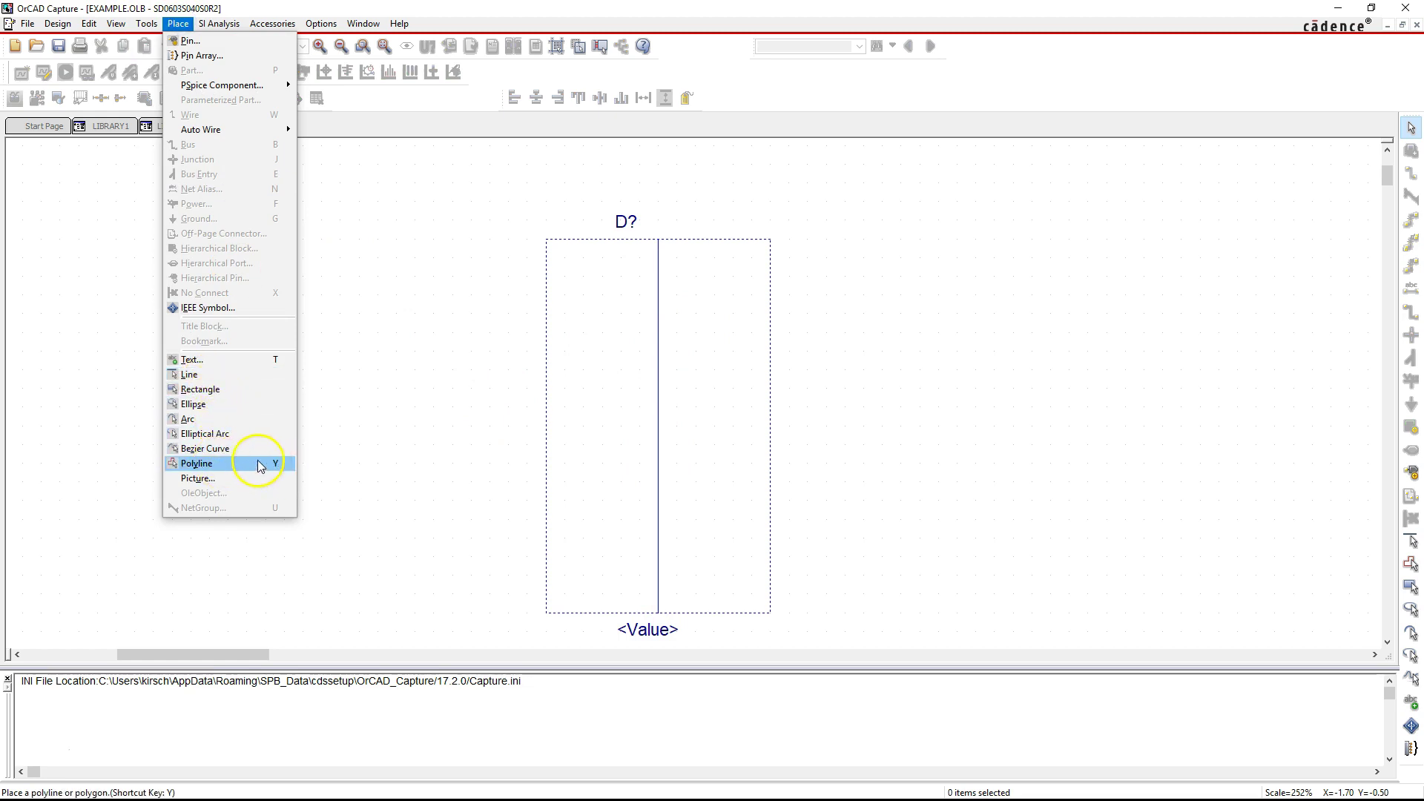
click(261, 465)
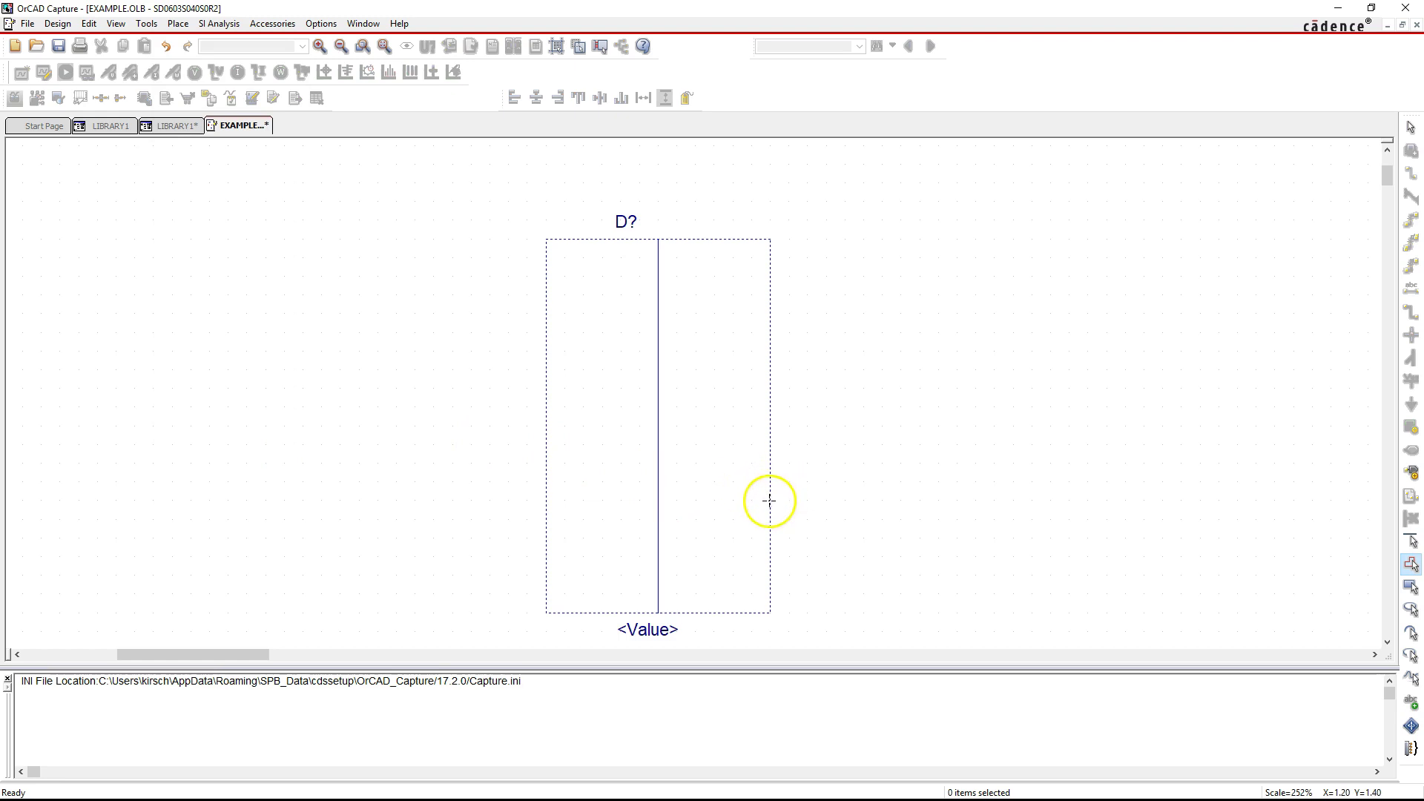
click(769, 500)
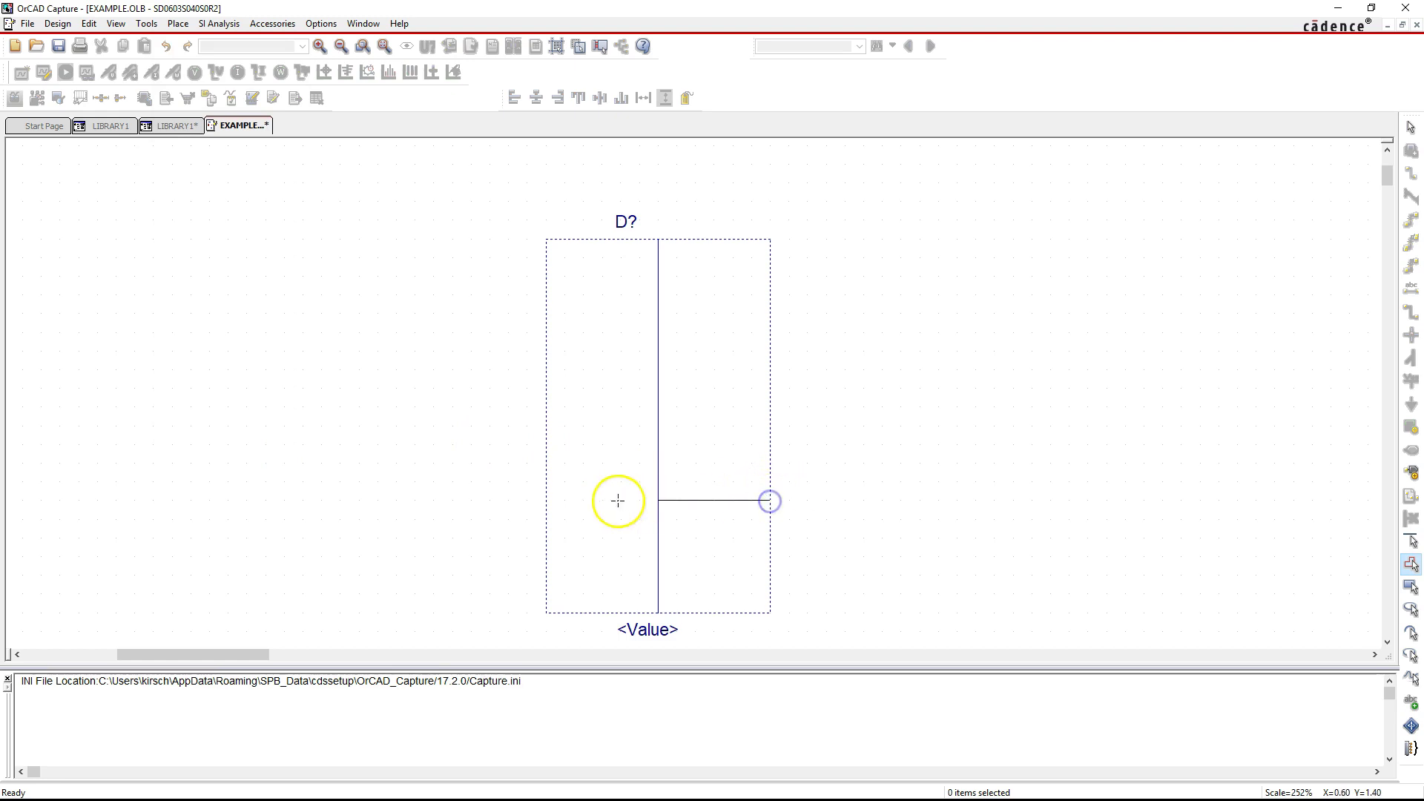
click(547, 500)
click(547, 574)
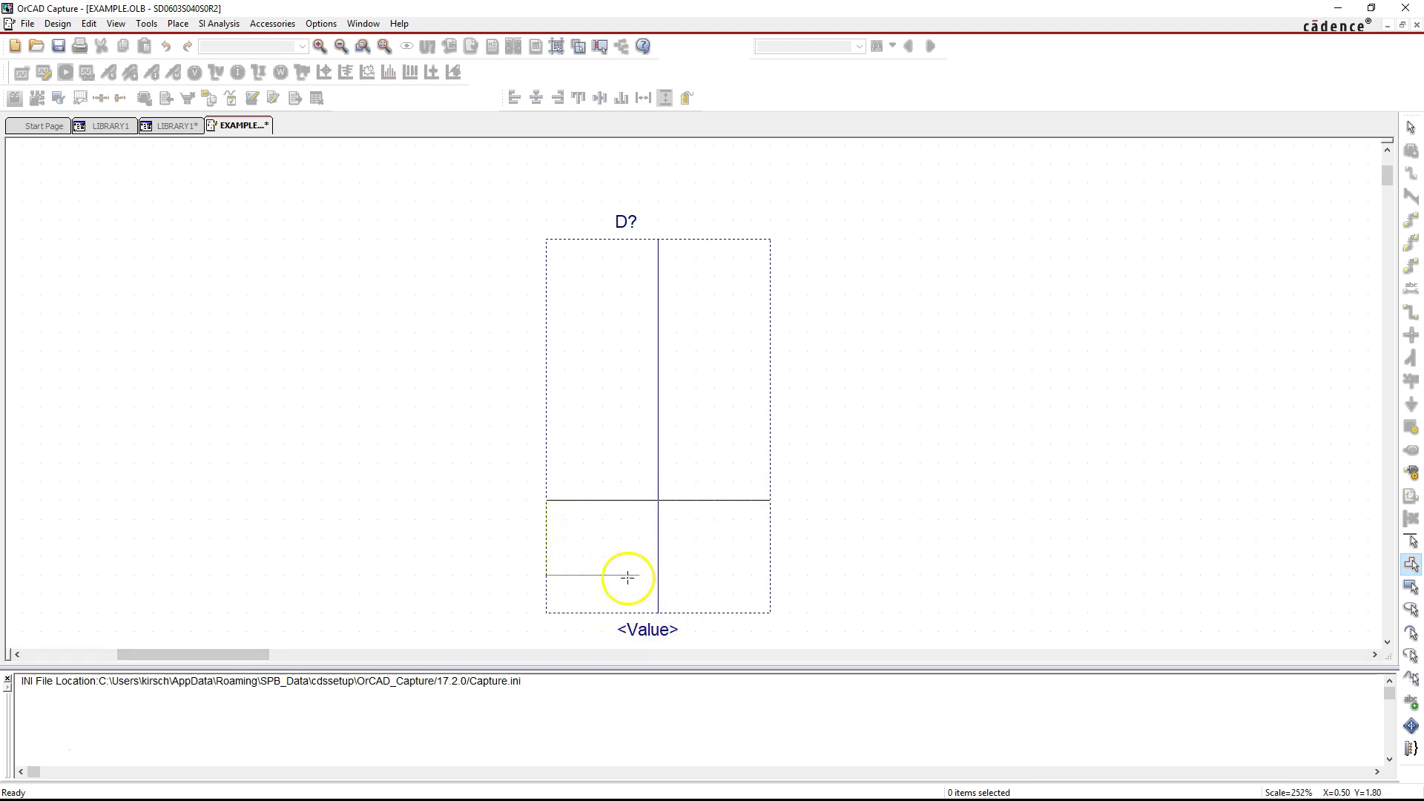
right_click(440, 420)
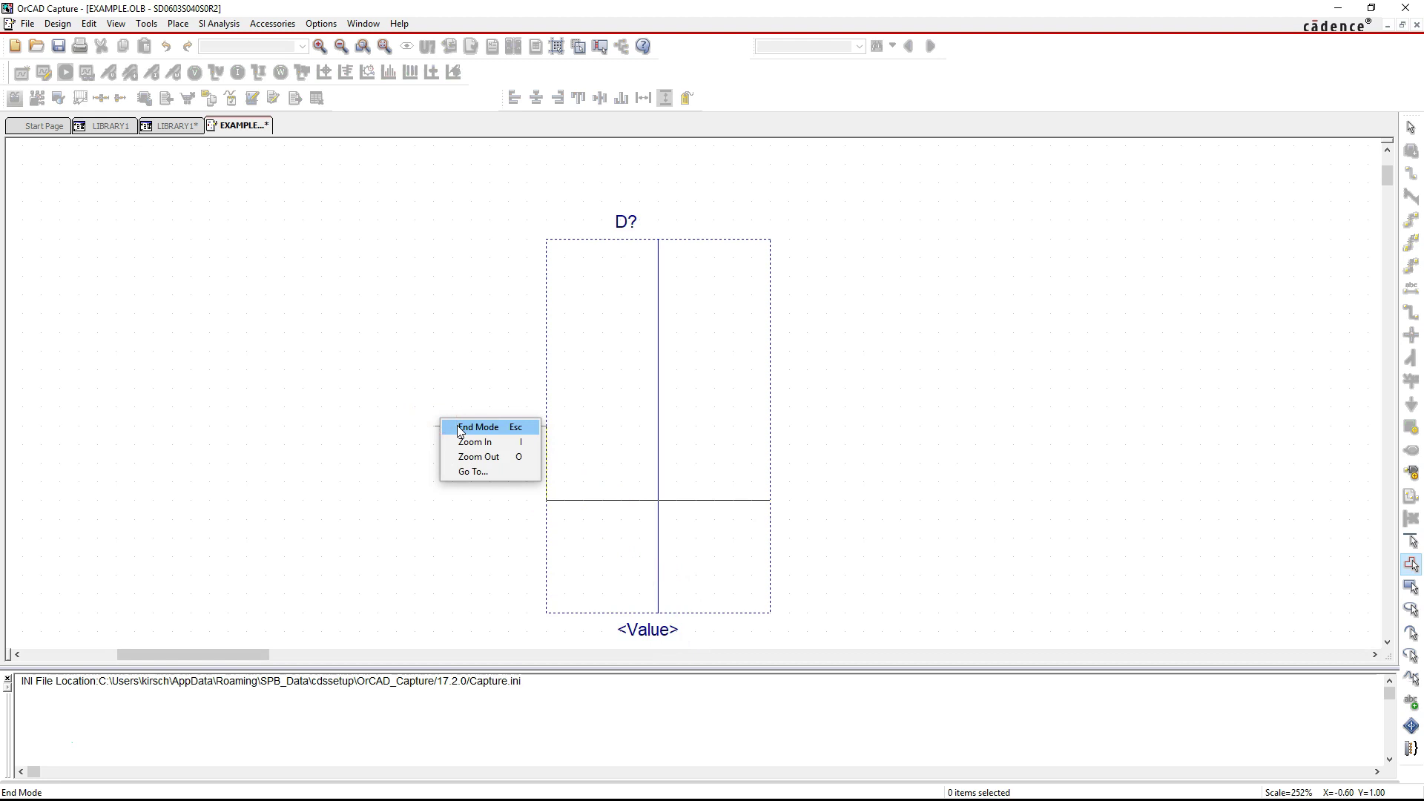
click(460, 428)
right_click(415, 376)
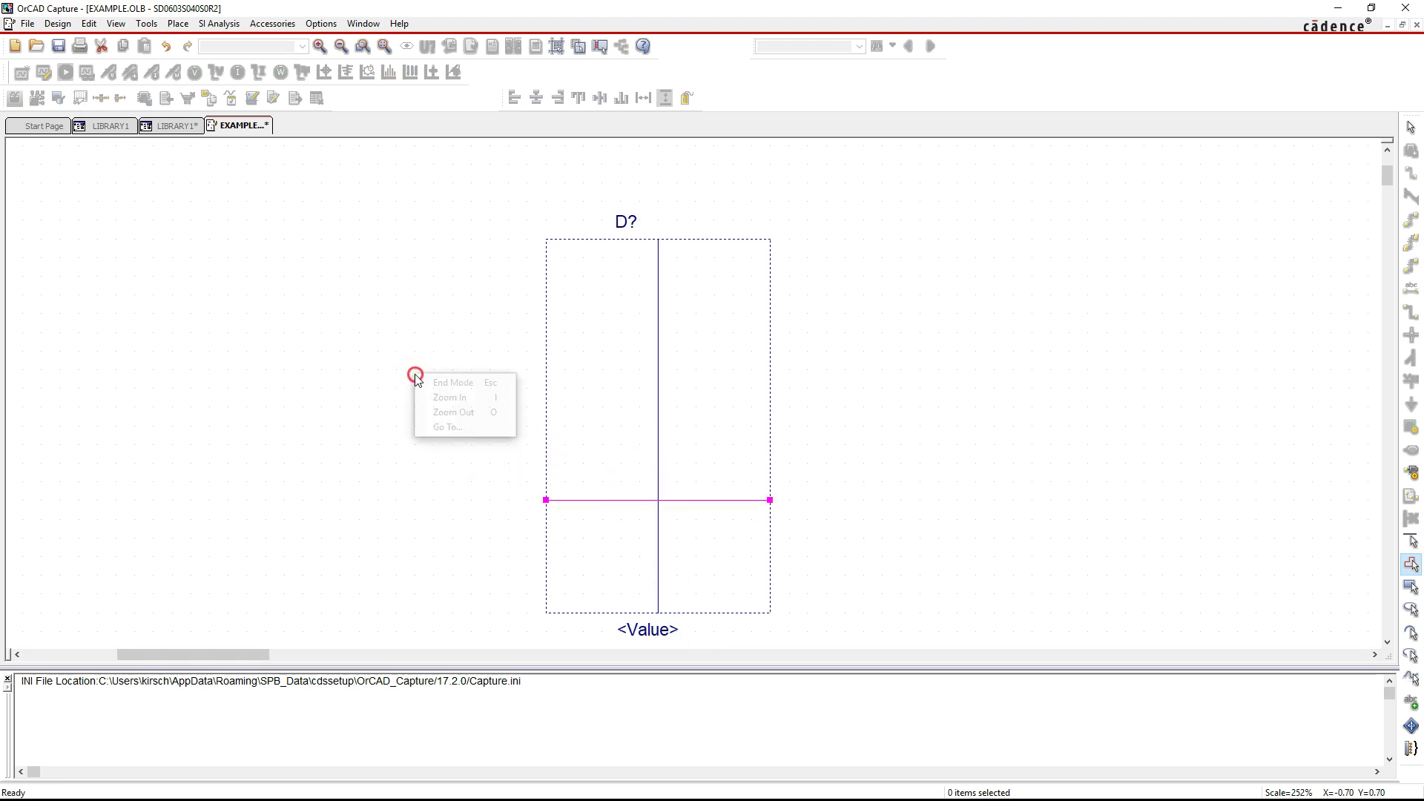
click(448, 382)
click(583, 501)
key(Delete)
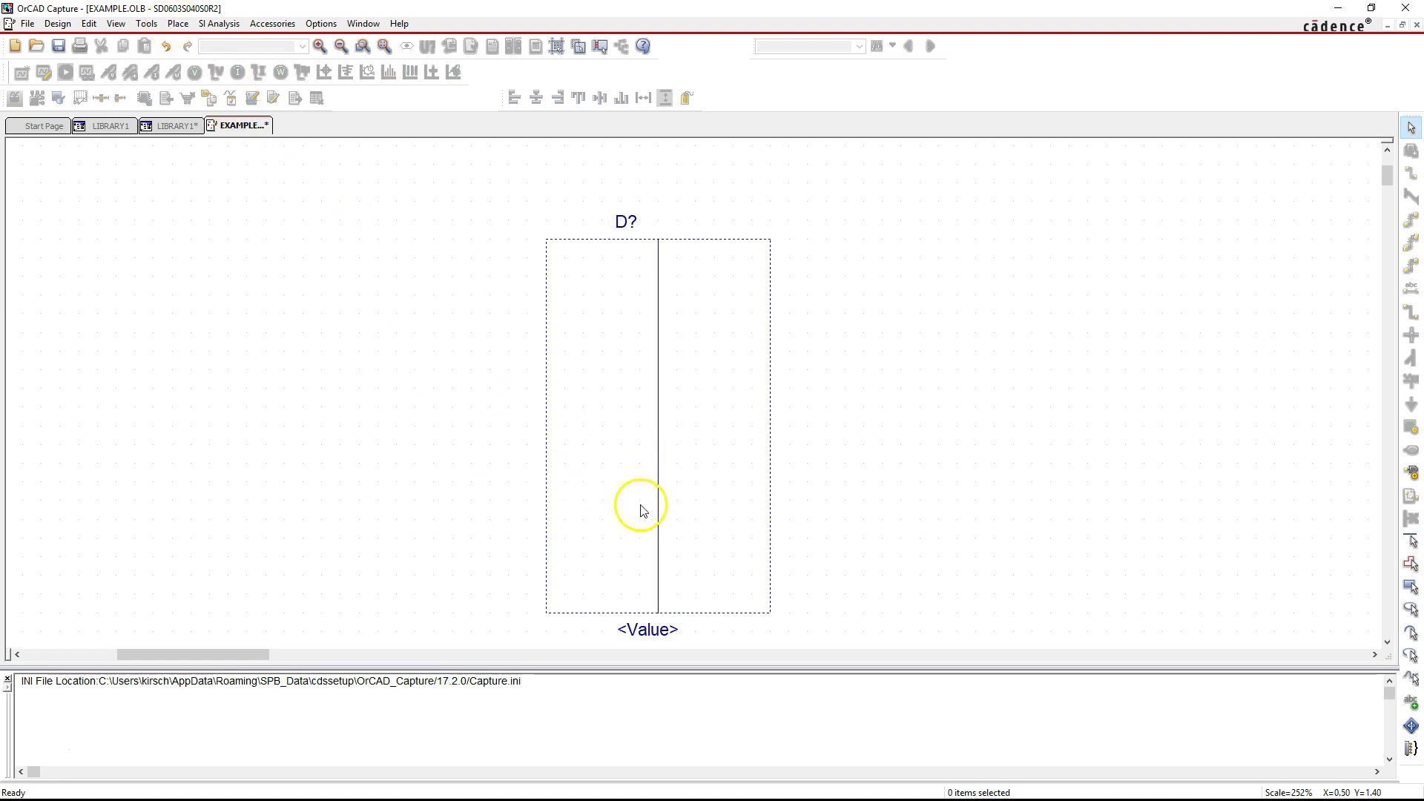
Step: Draw a closed downward-pointing triangle polyline about 1.2 wide, from Y=1.40 at the outline's sides to a tip at the vertical line's lower end
click(178, 23)
click(261, 468)
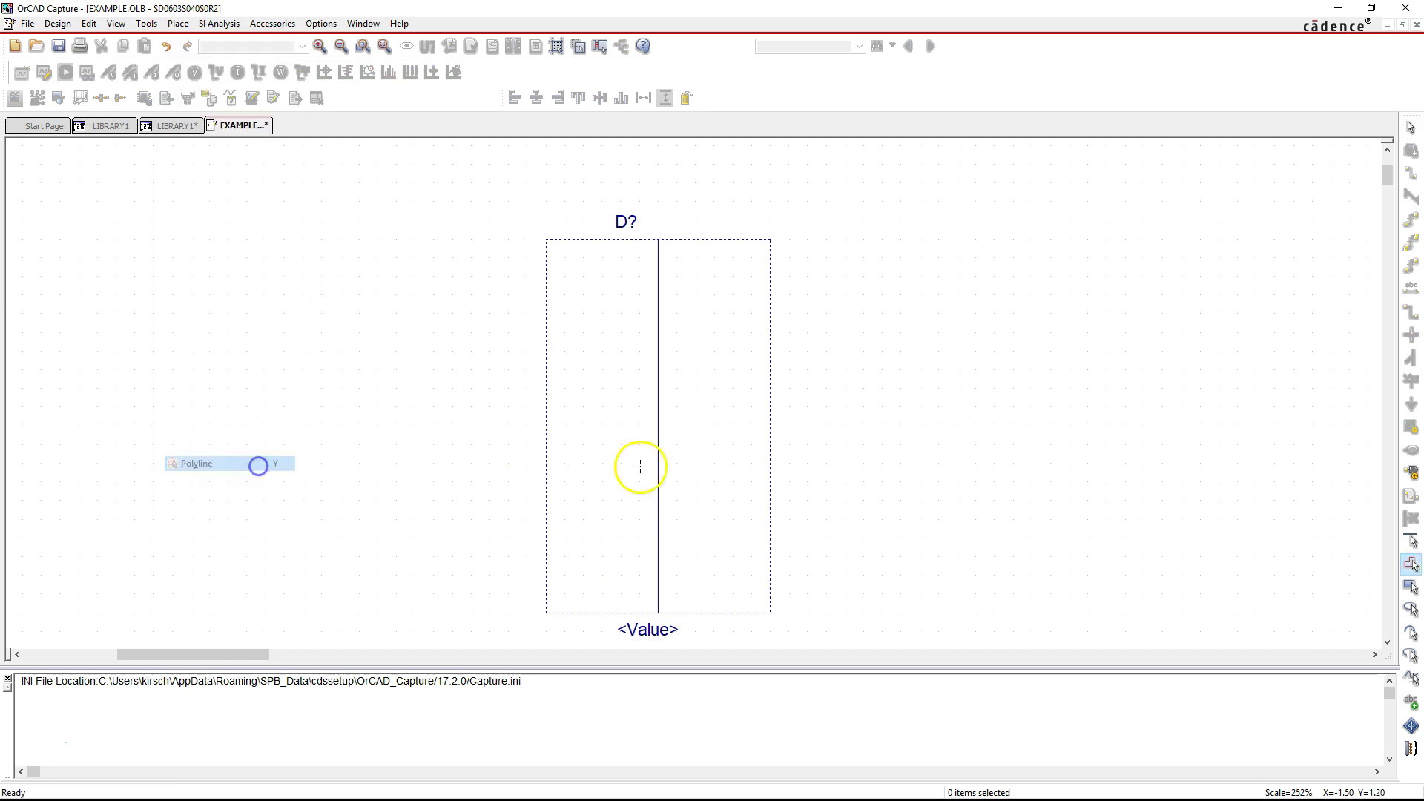
click(769, 497)
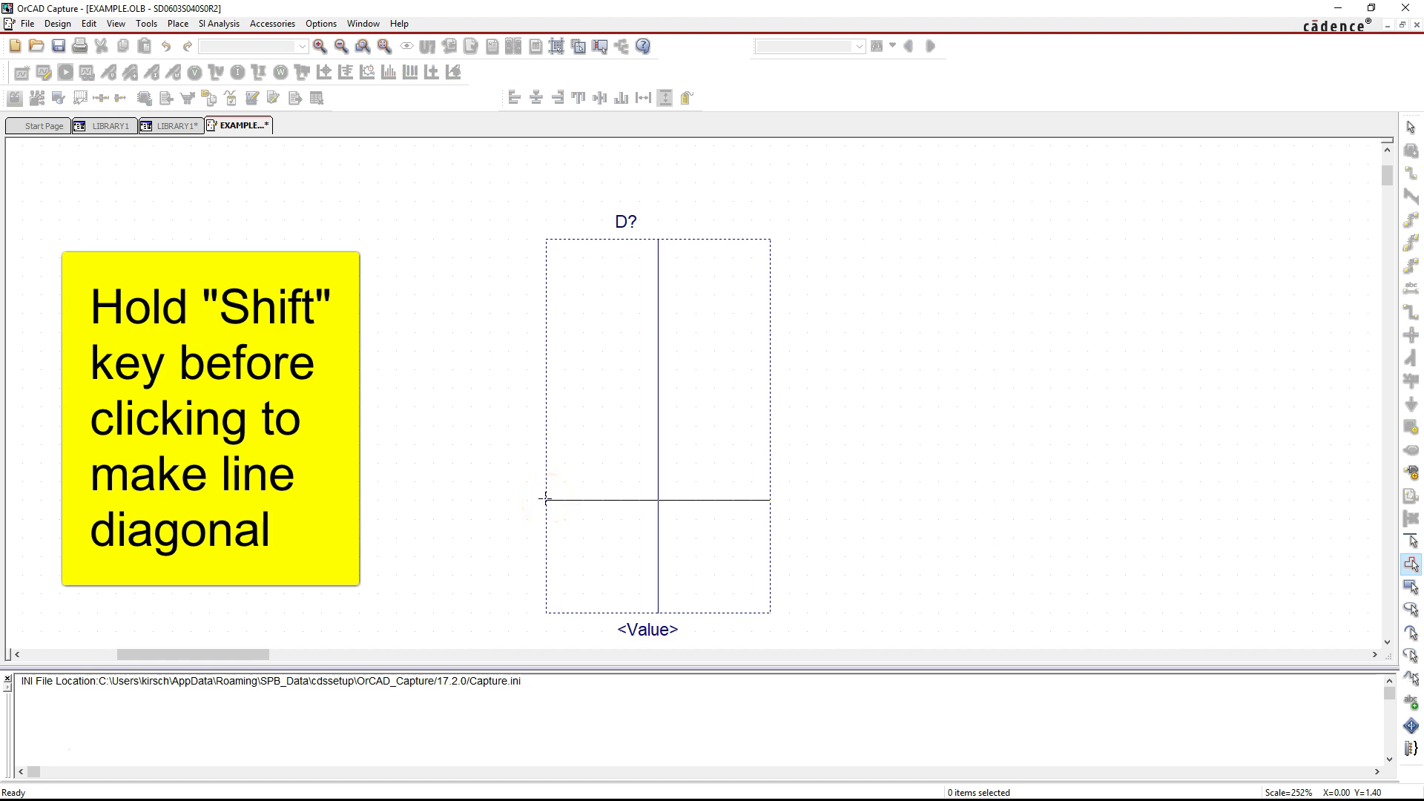
click(546, 499)
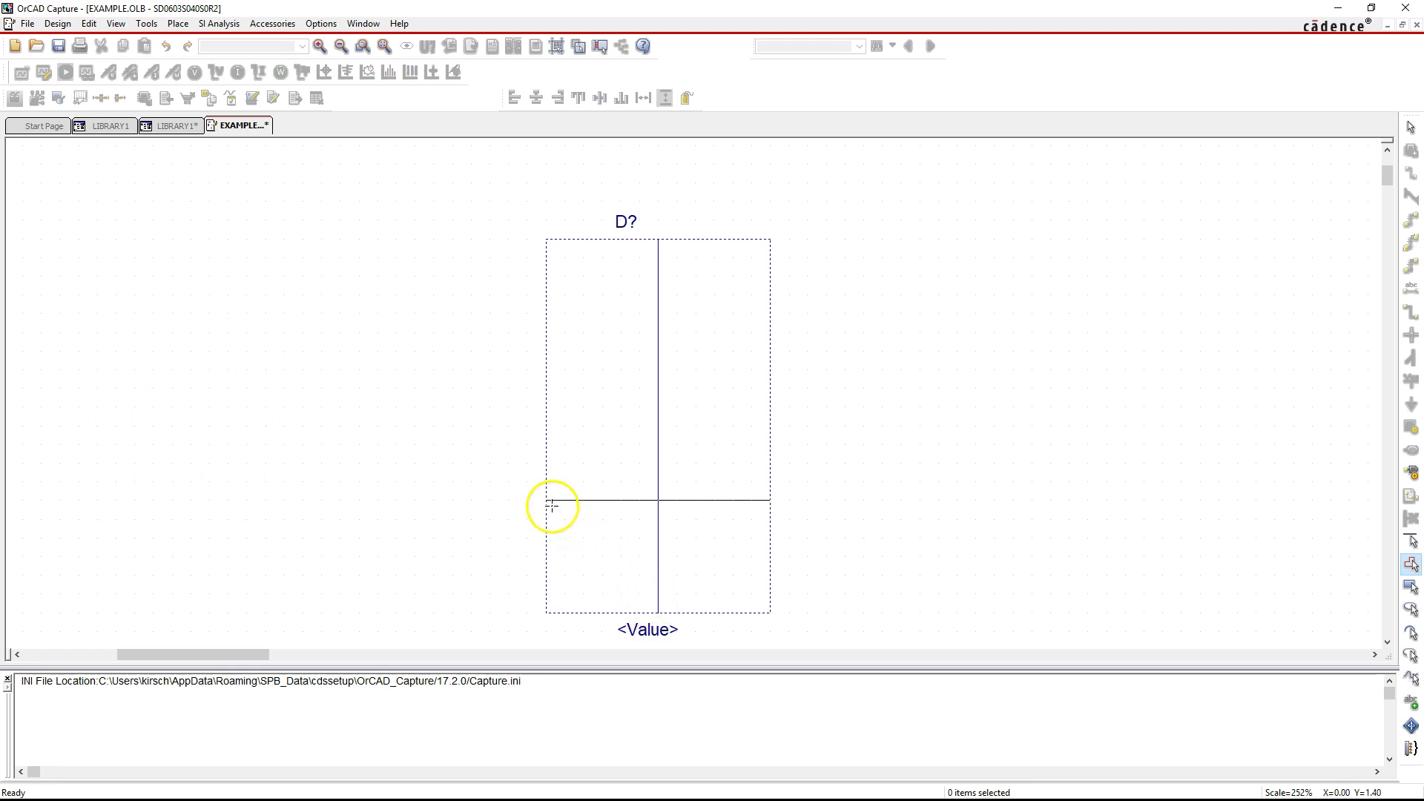
click(658, 613)
double_click(770, 500)
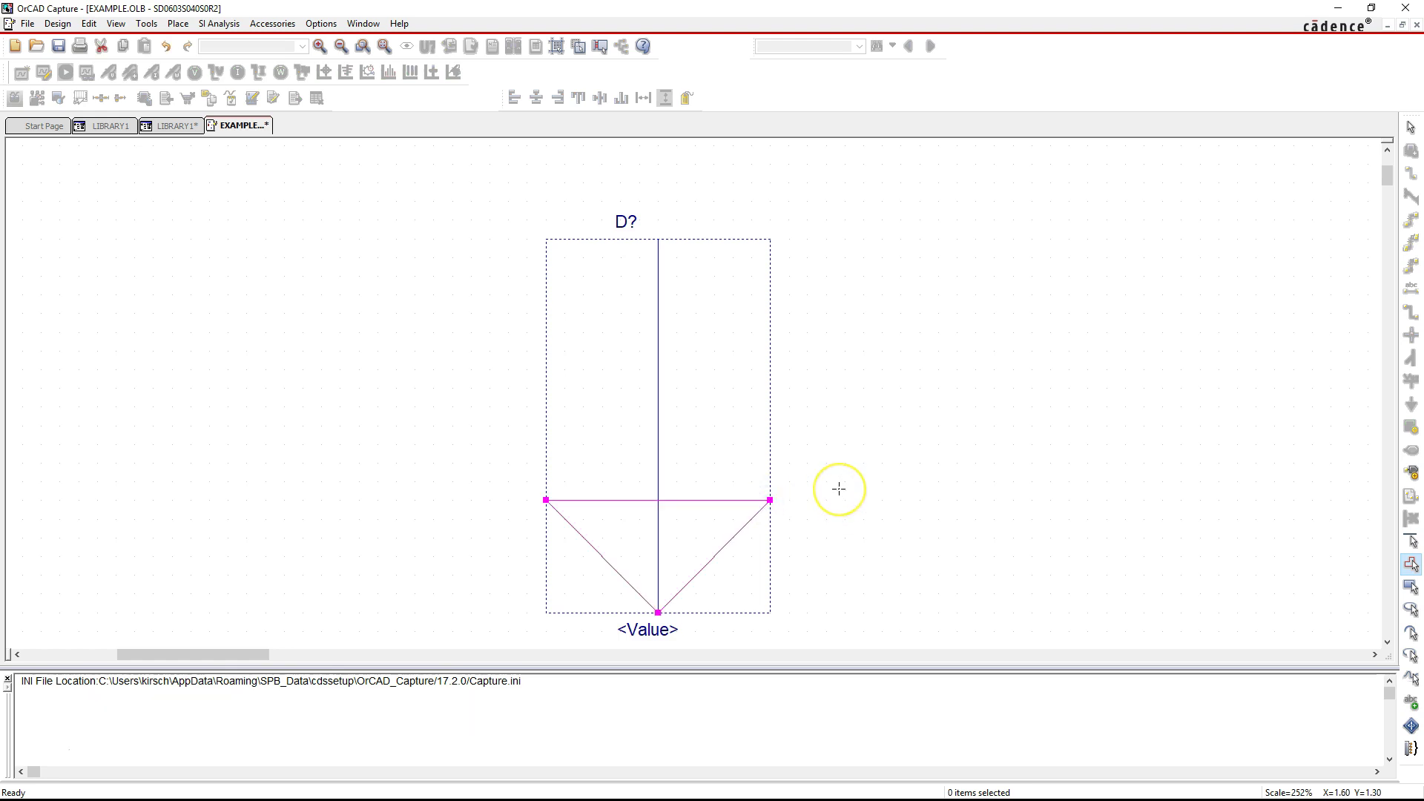
right_click(838, 438)
click(874, 443)
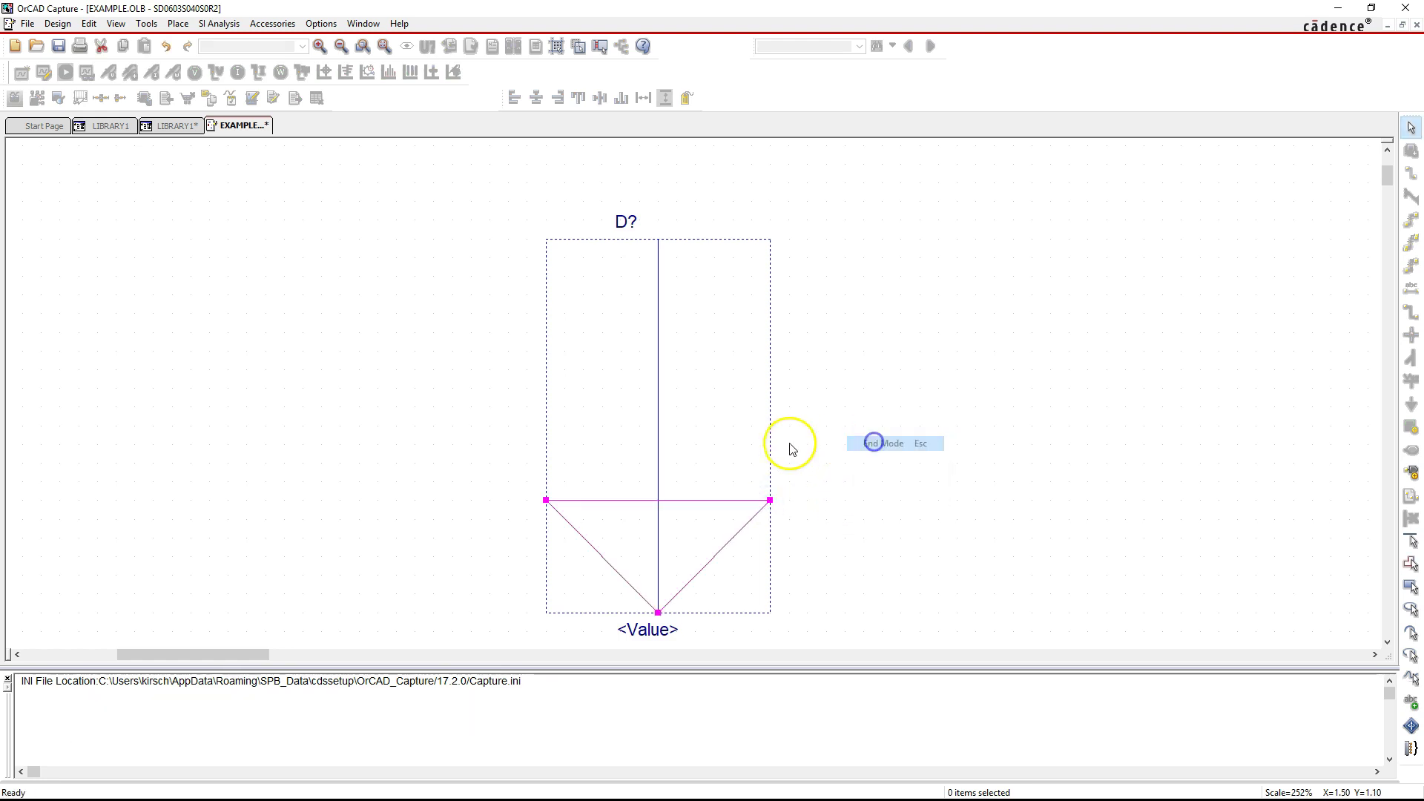
Step: Set the triangle's fill style to Solid
right_click(721, 505)
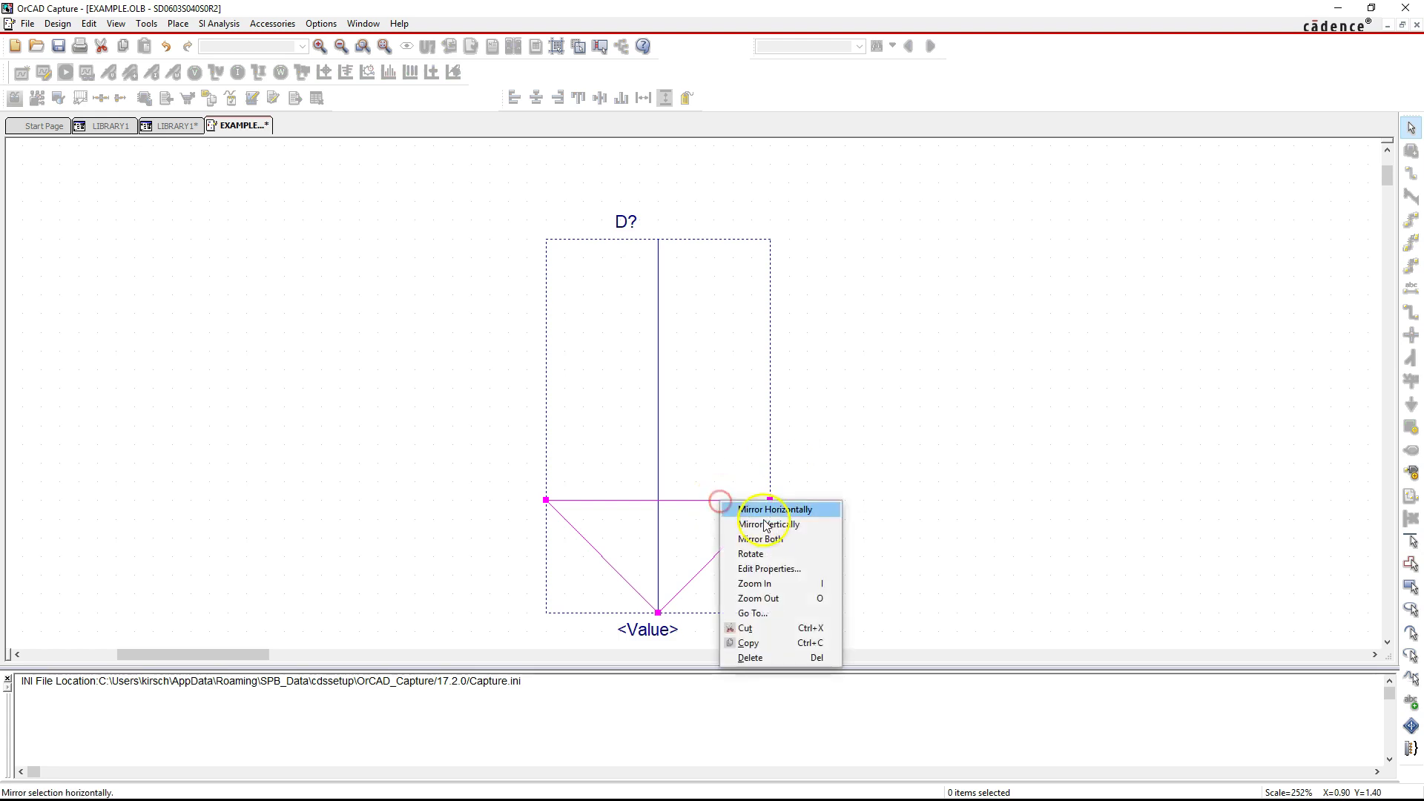
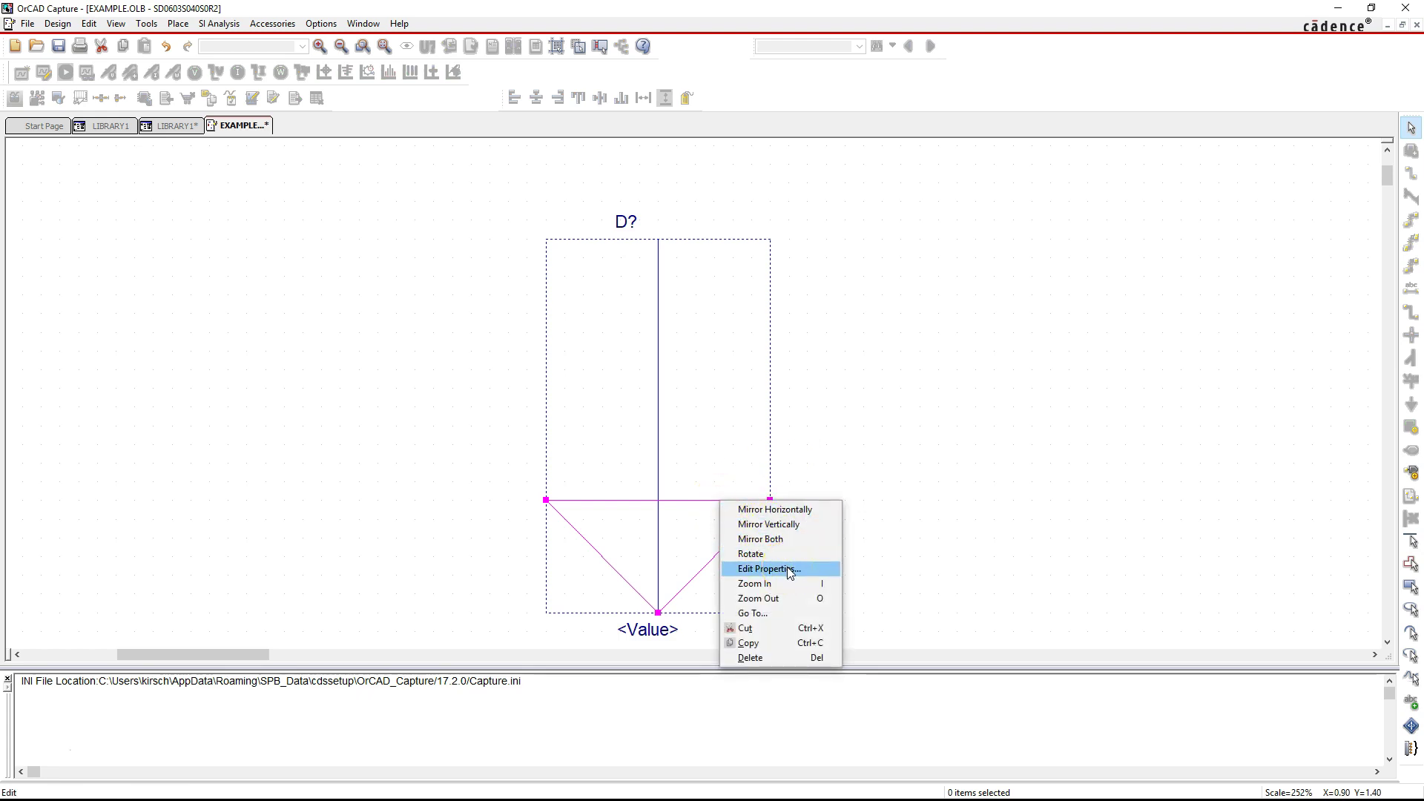
click(787, 570)
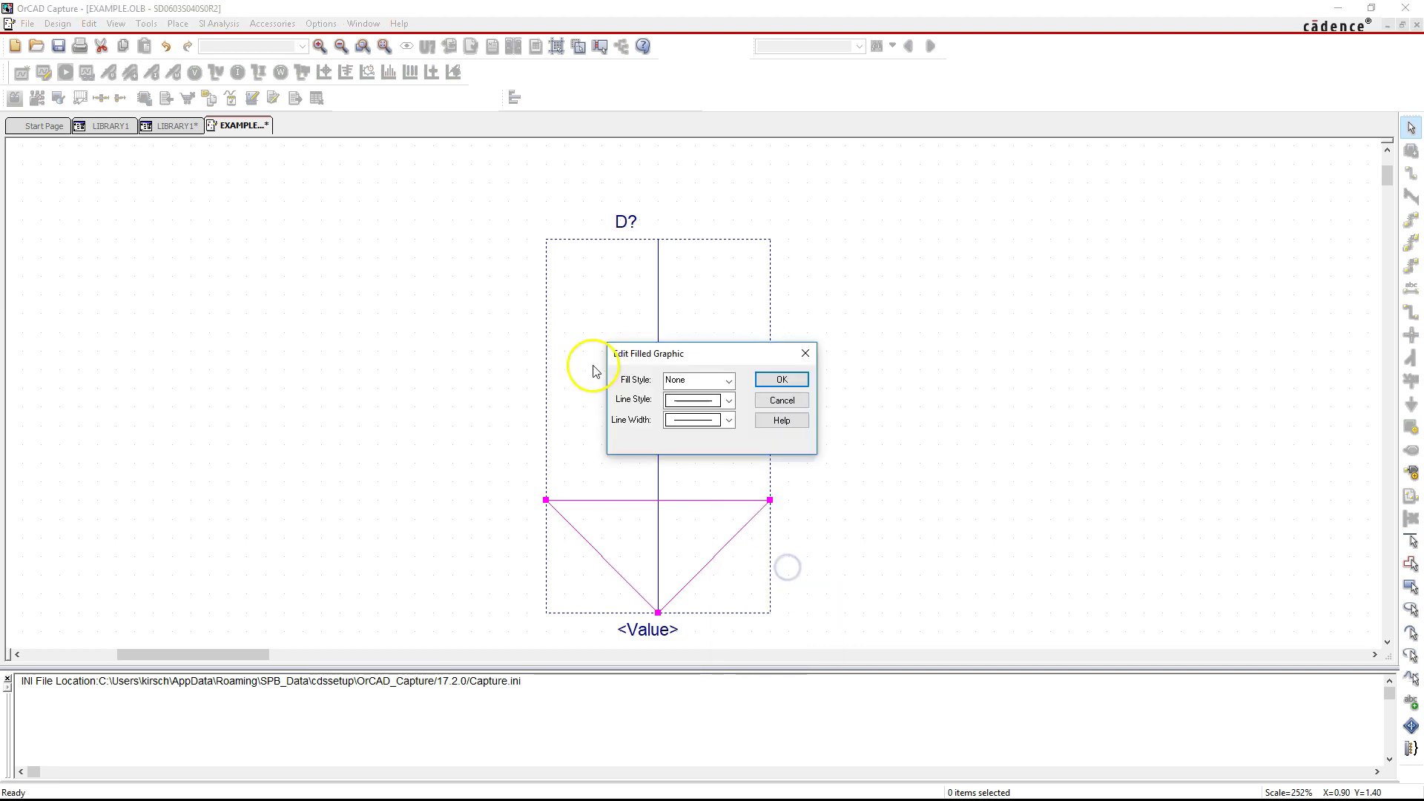
click(728, 380)
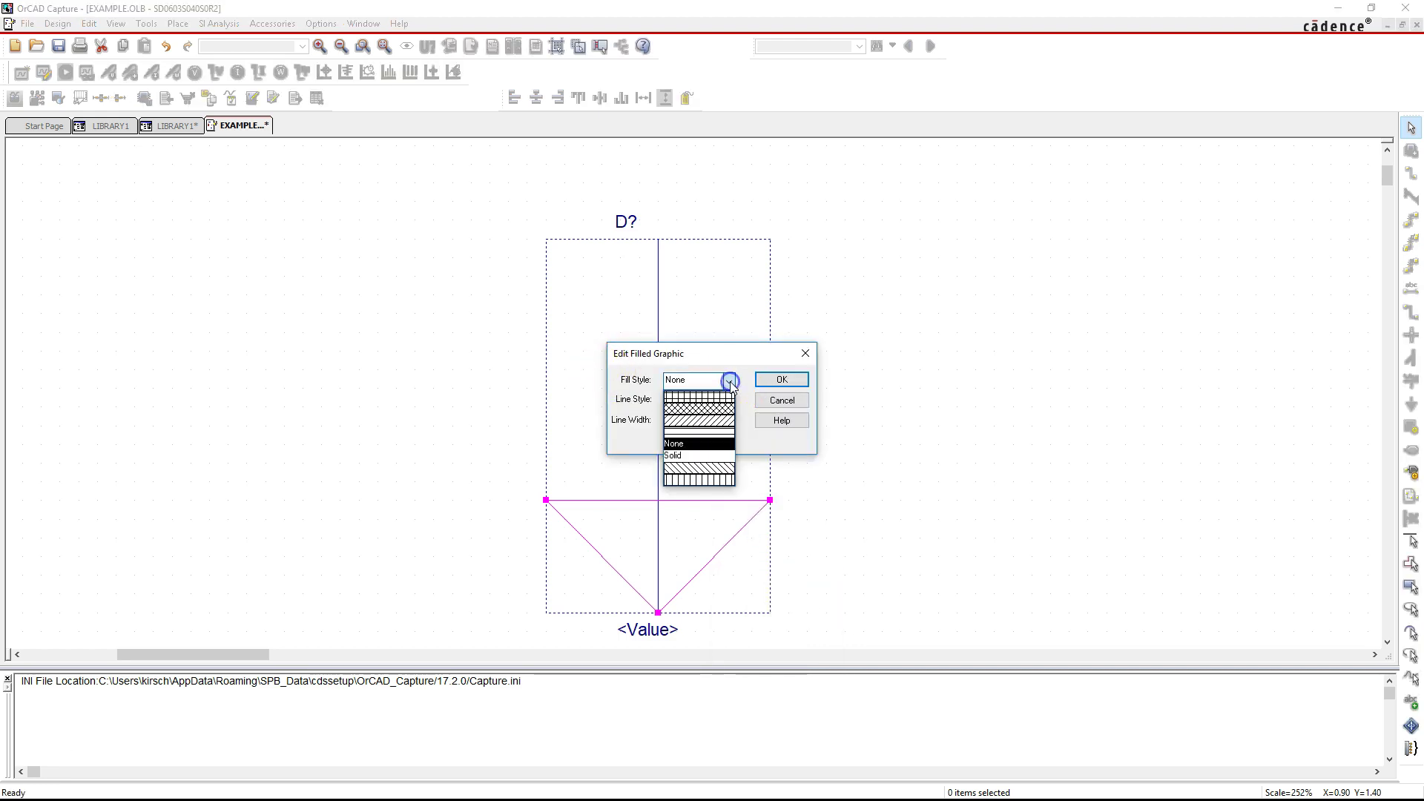
click(693, 455)
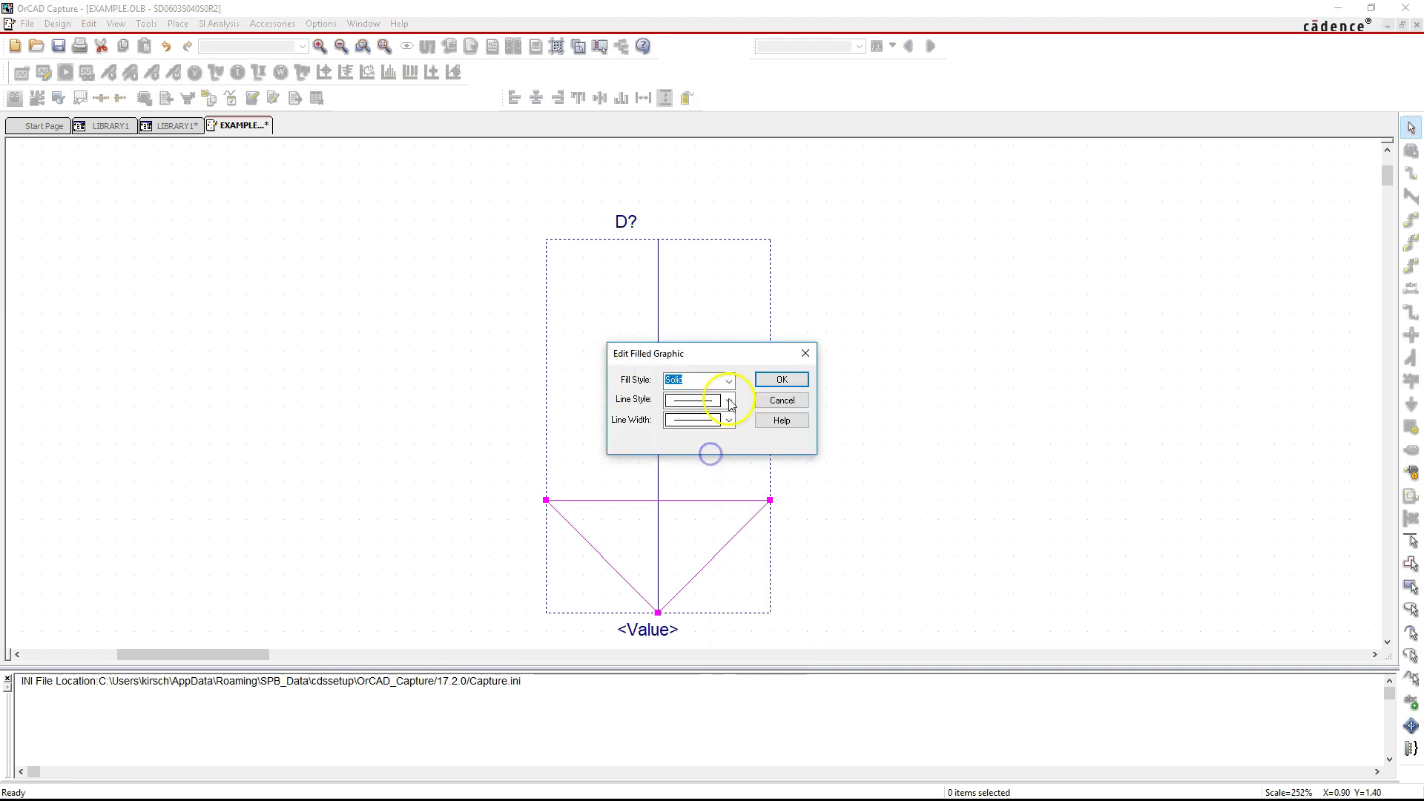
click(778, 392)
click(818, 466)
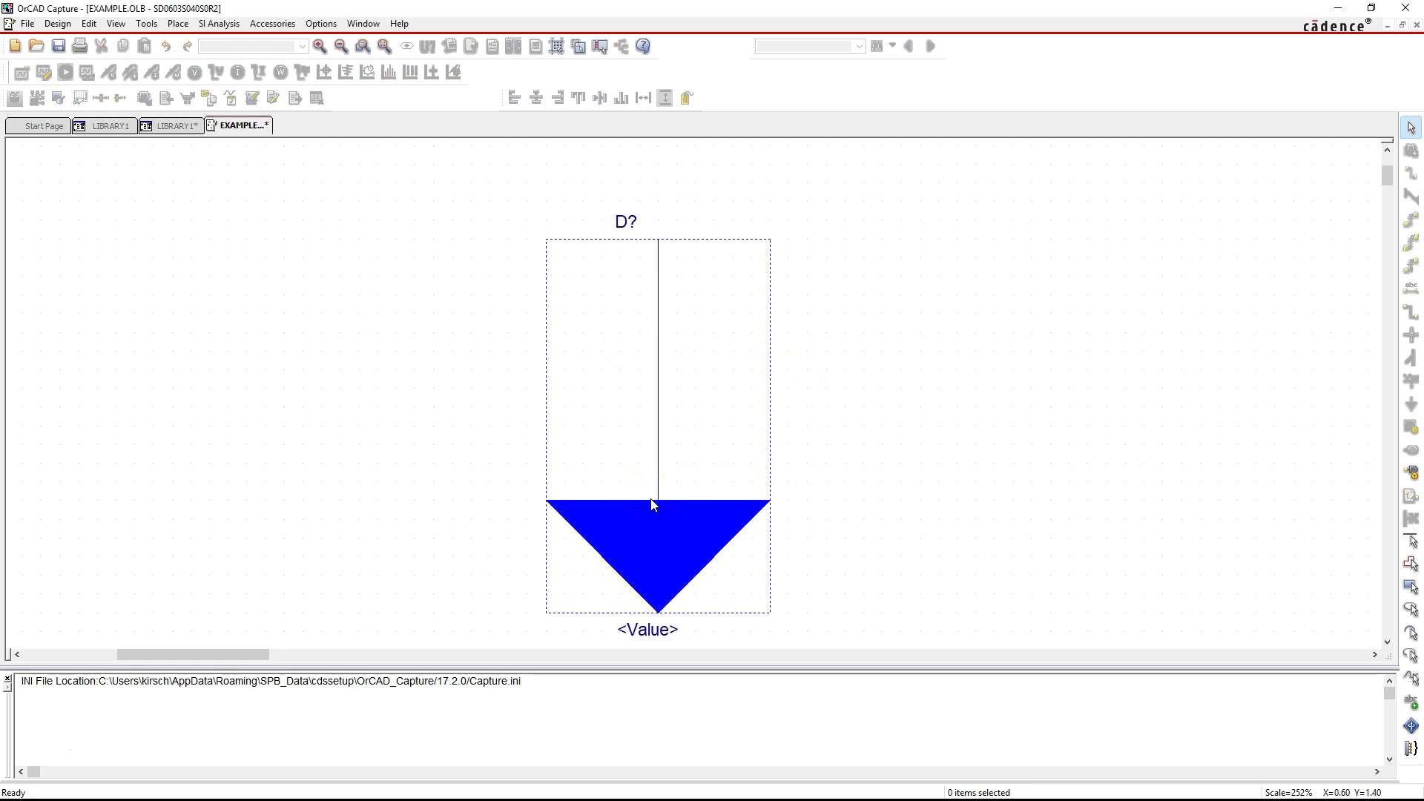
Step: Move the filled triangle up about 0.2 along the vertical line, leaving a short stub of line below its tip
scroll(843, 553, down, 1)
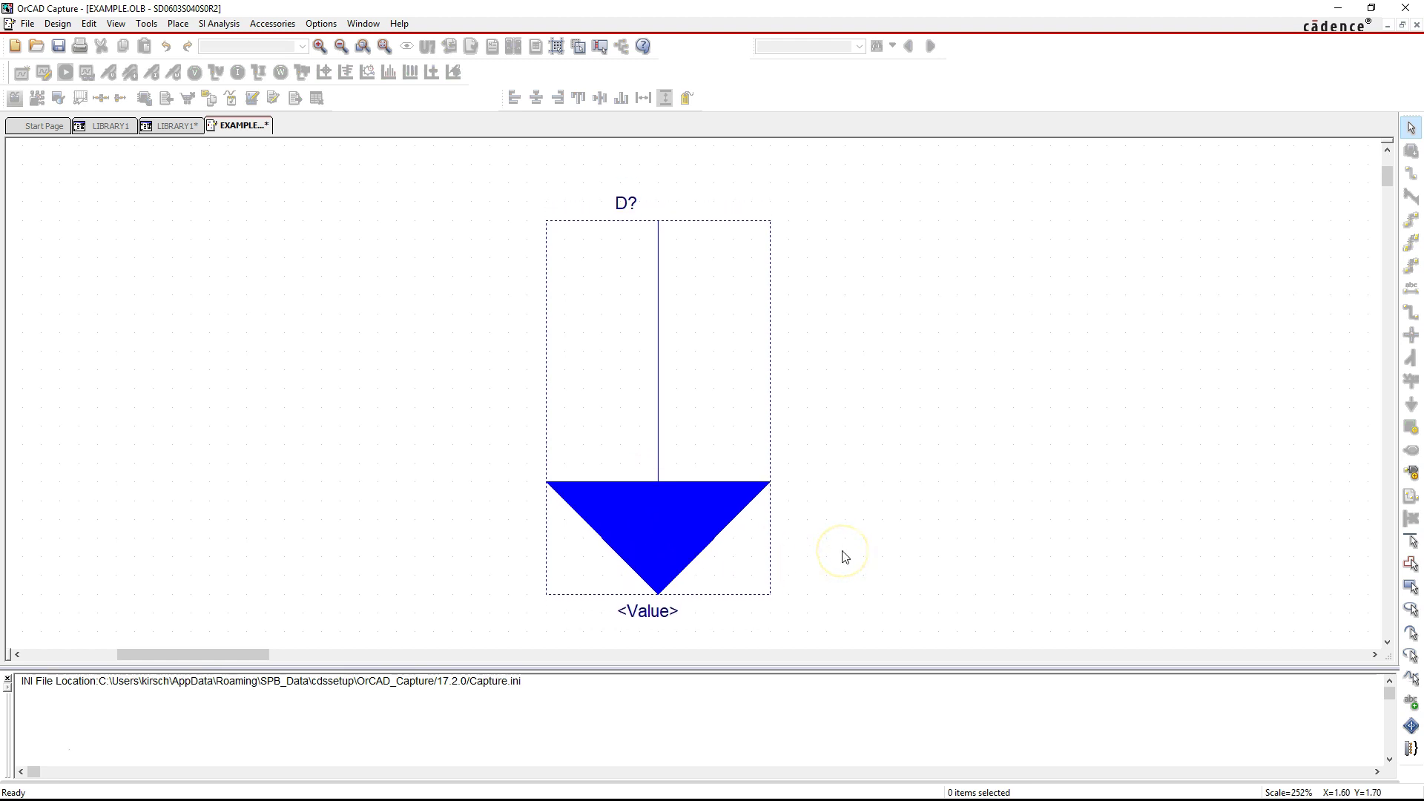
scroll(843, 556, down, 2)
drag(691, 480, 701, 424)
click(864, 434)
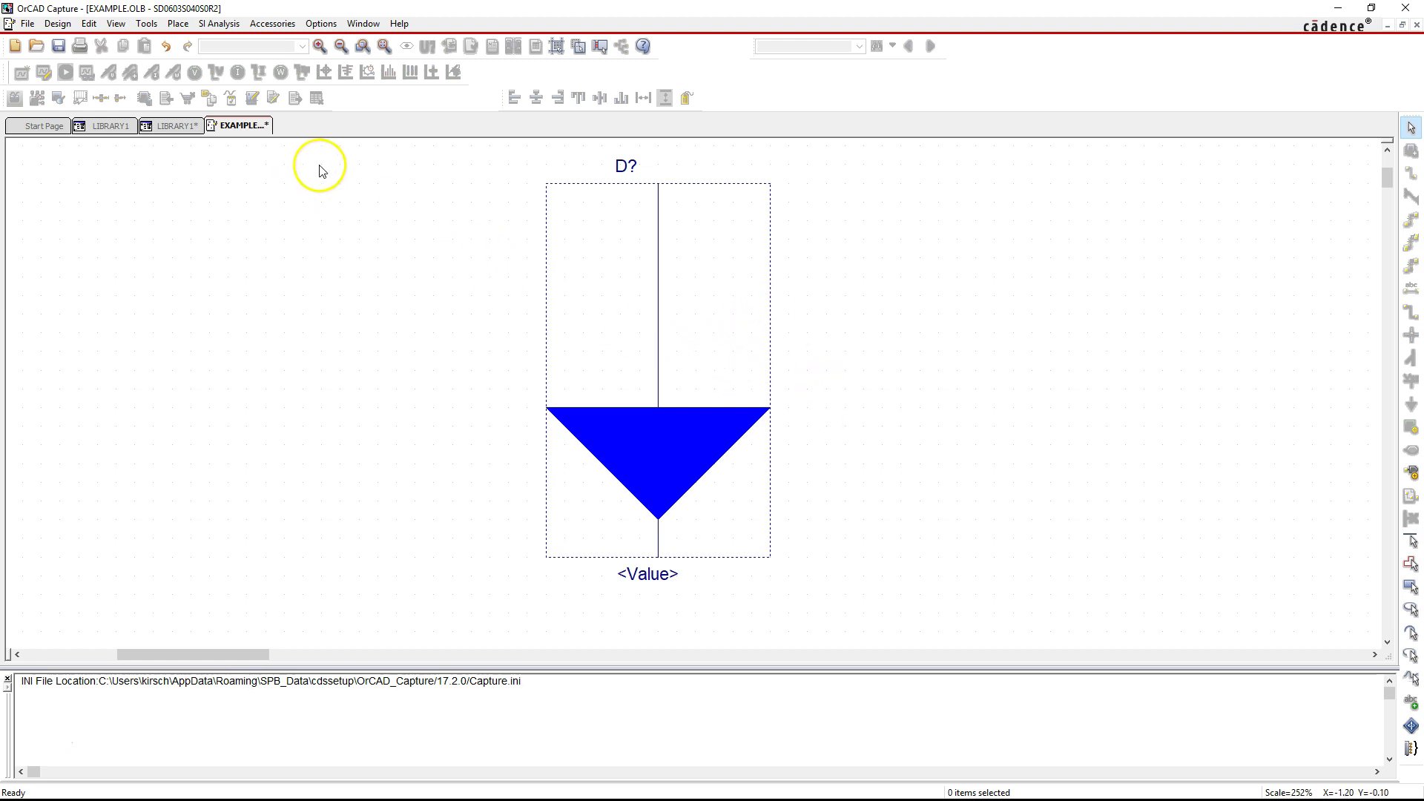
Step: Define a new scalar pin named A with number 1, shape Line and type Passive
click(179, 24)
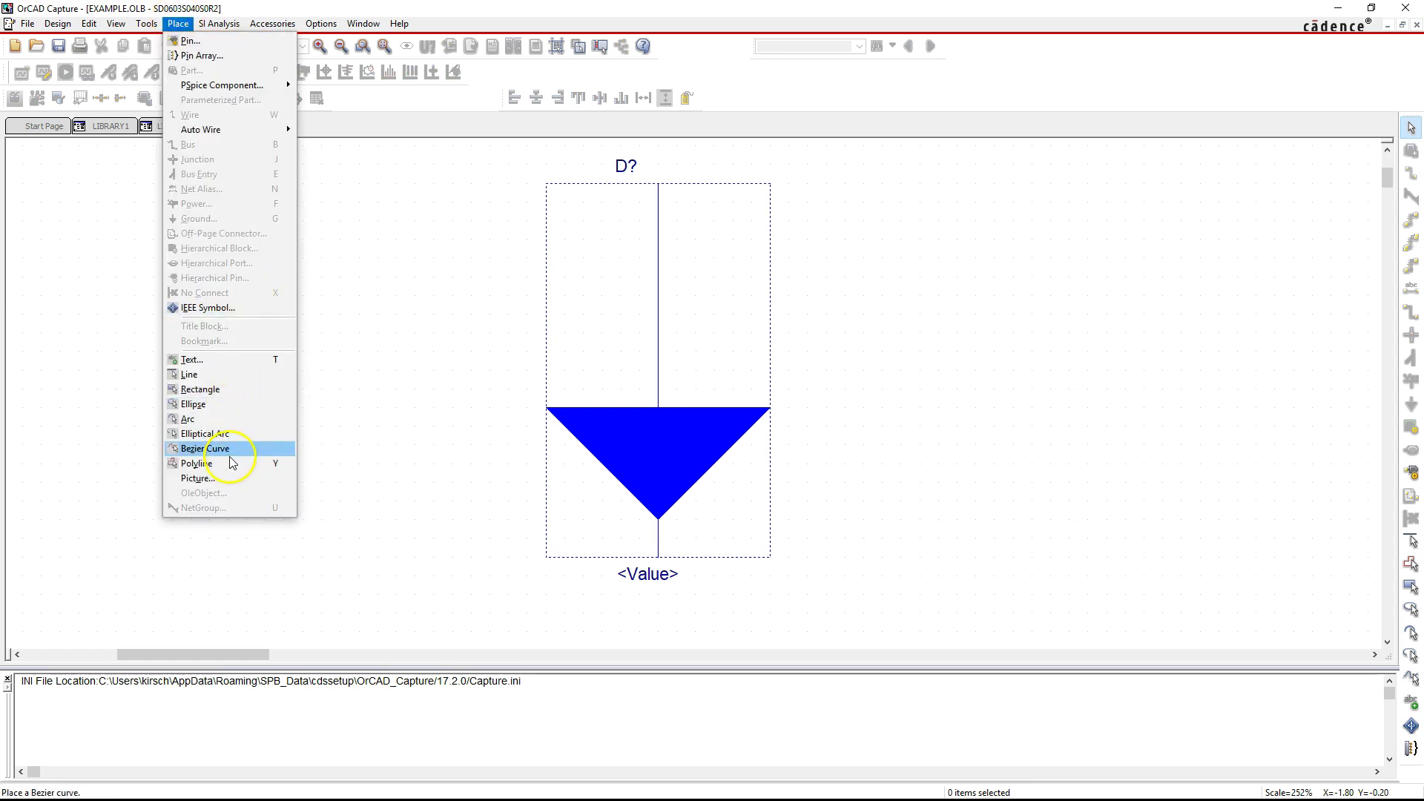
mouse_move(215, 24)
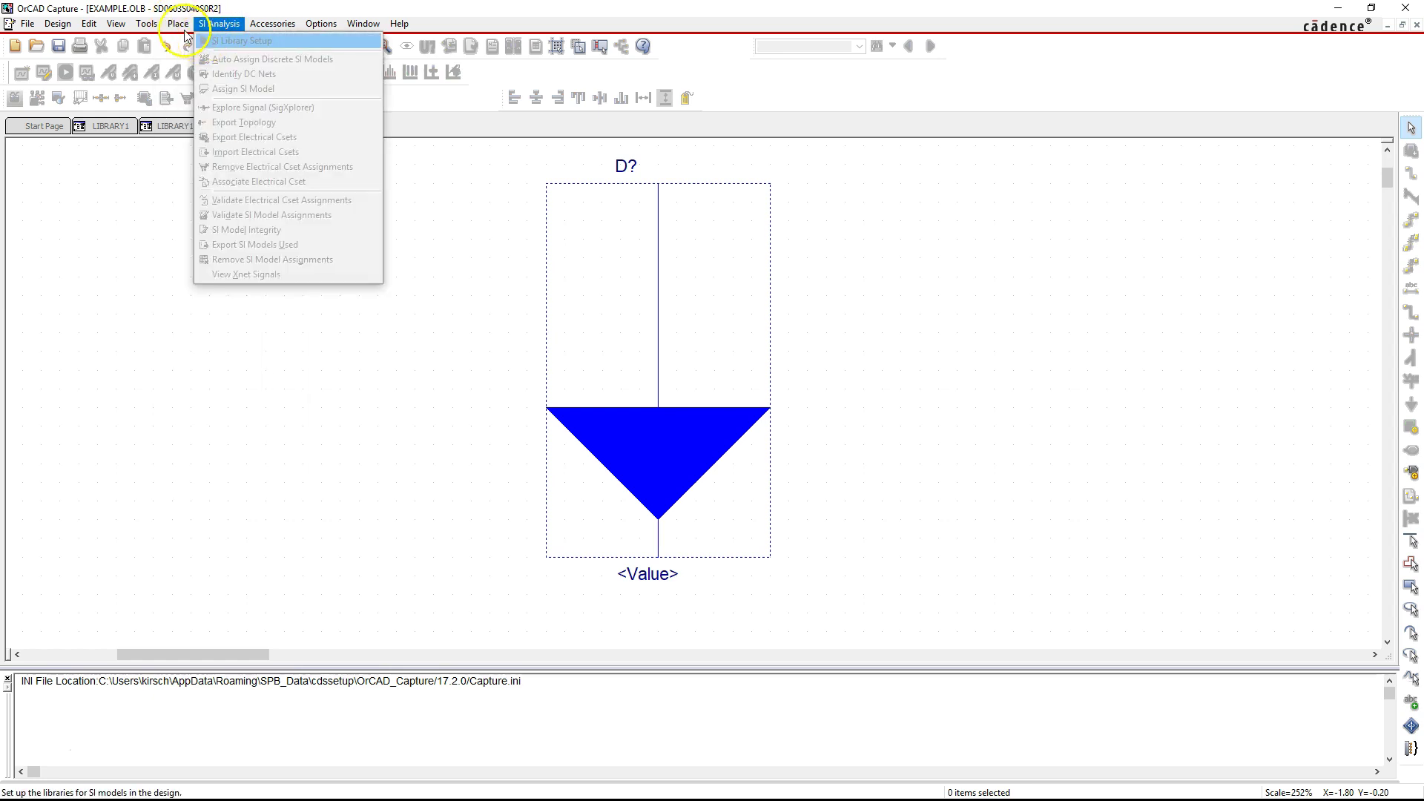
click(197, 39)
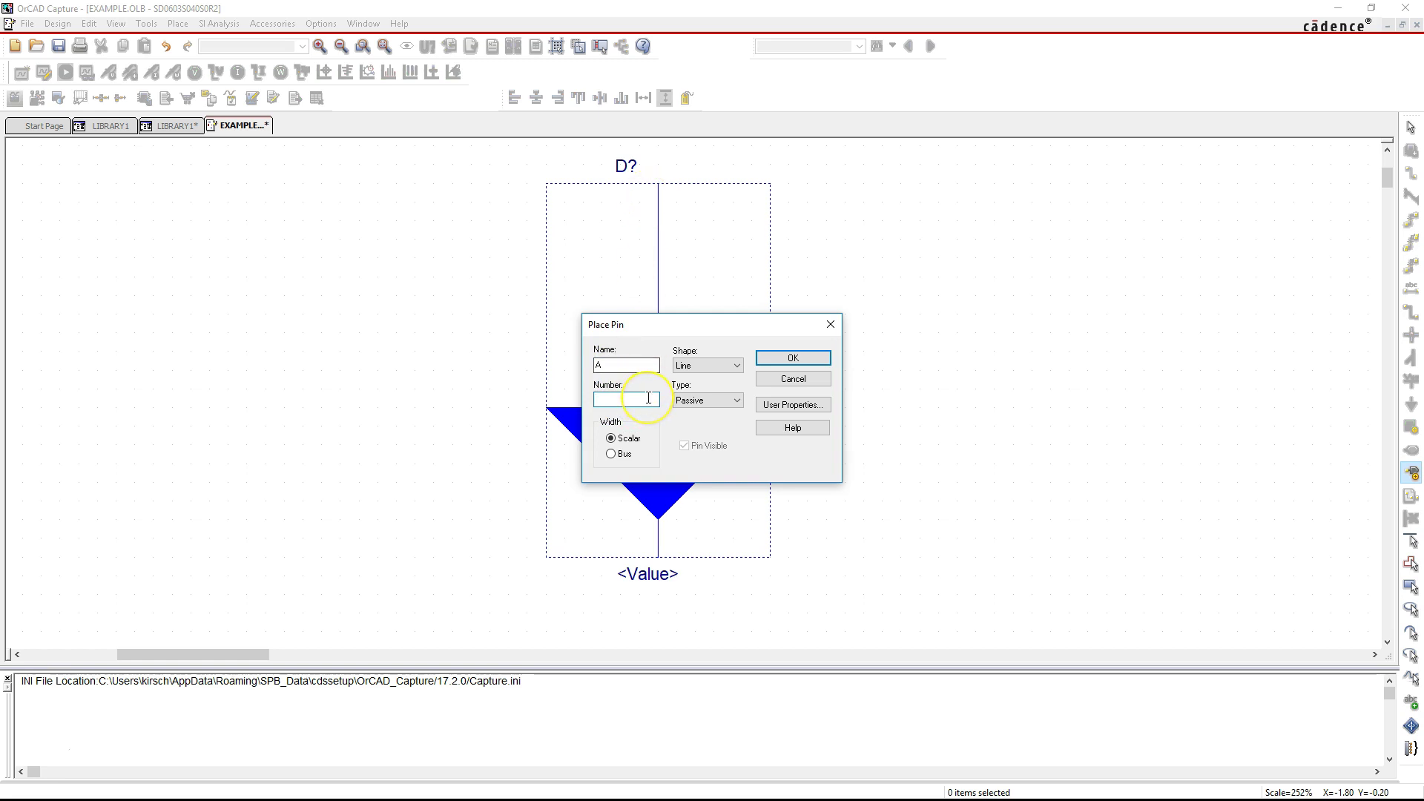
click(697, 372)
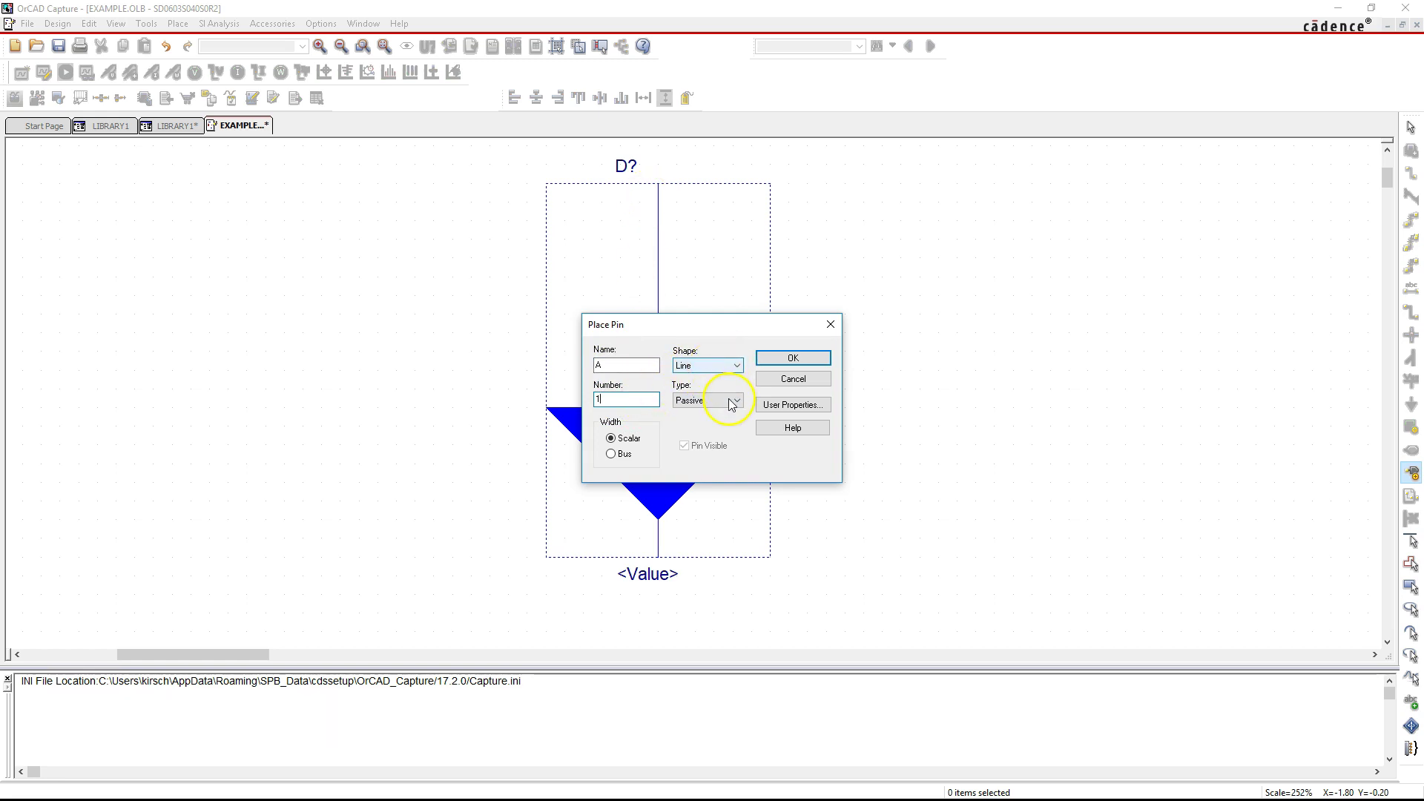
click(731, 366)
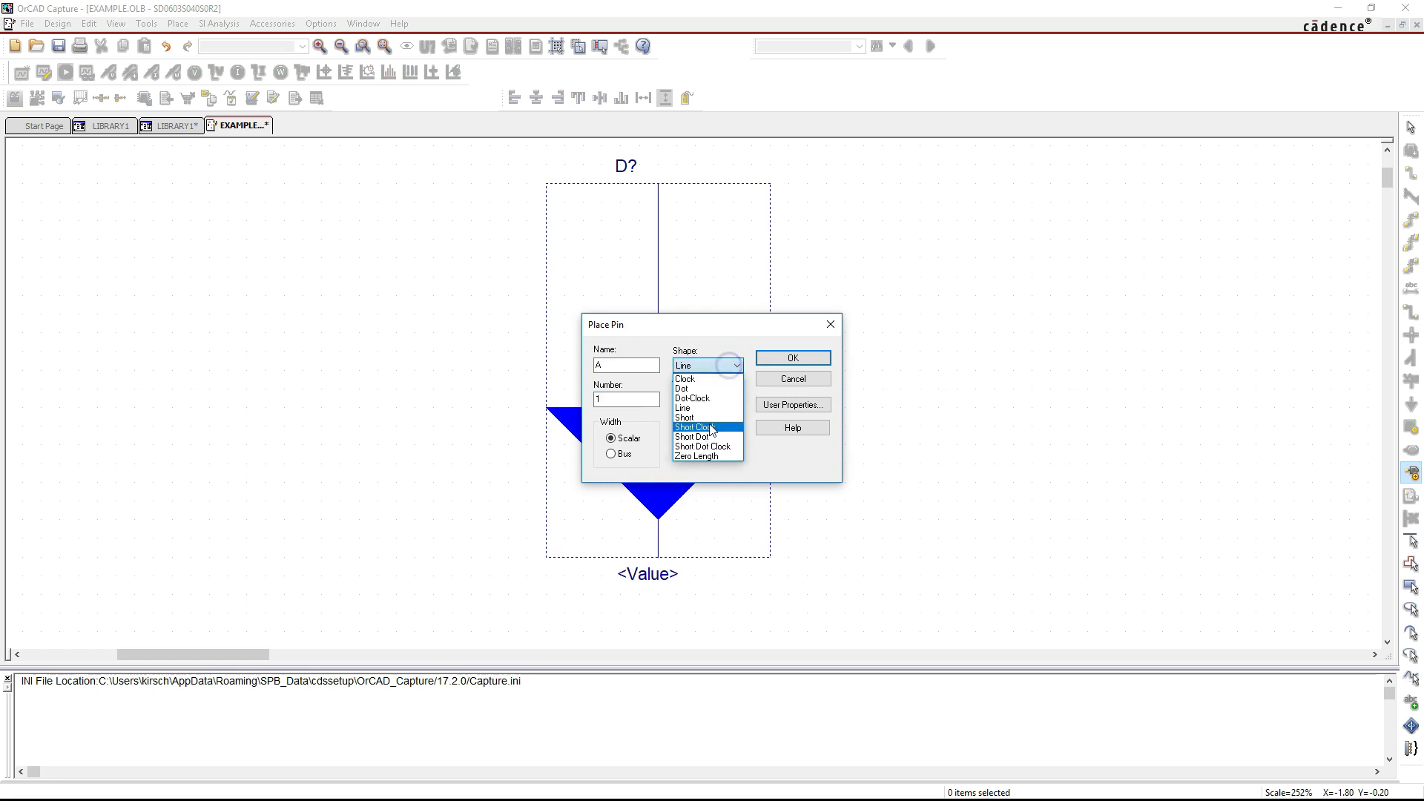
click(713, 367)
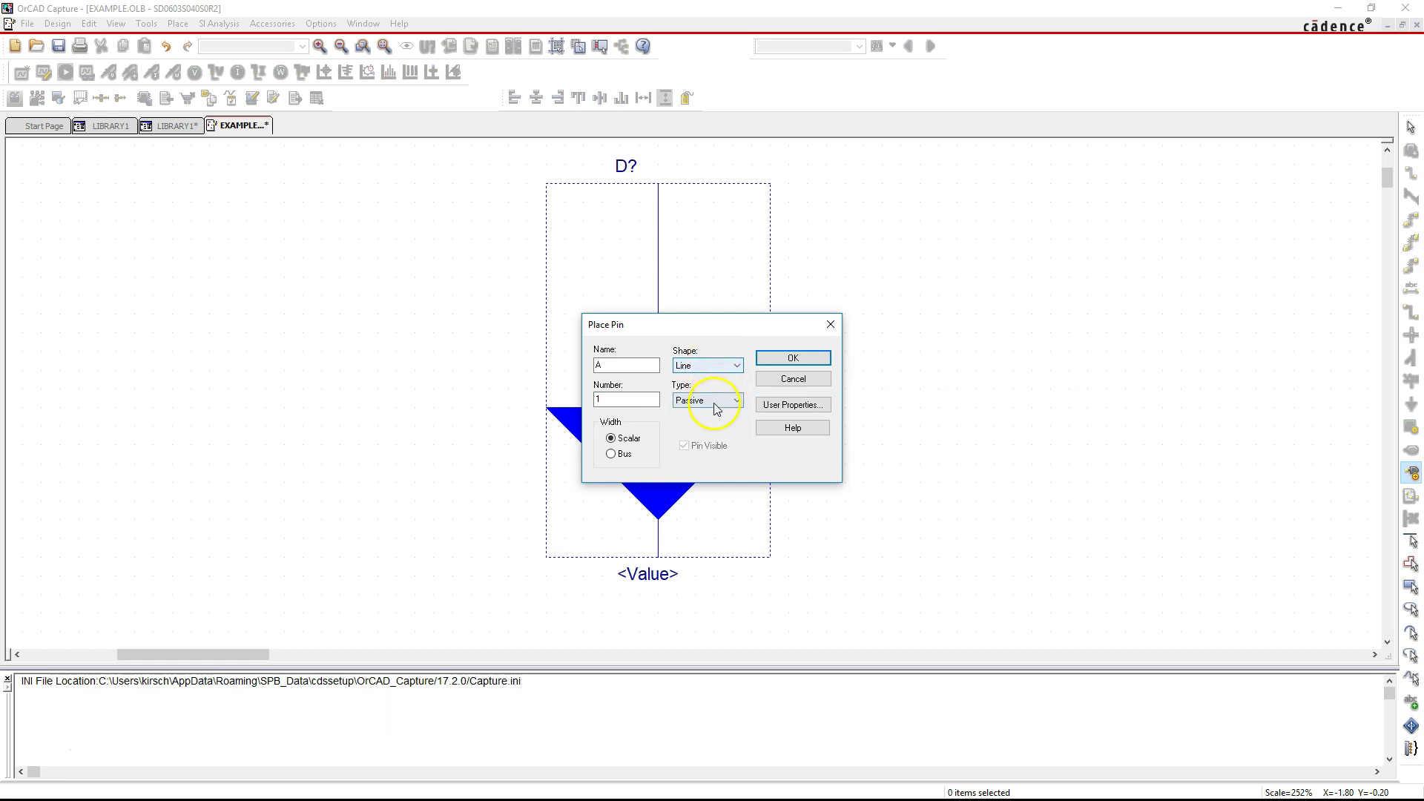
click(702, 404)
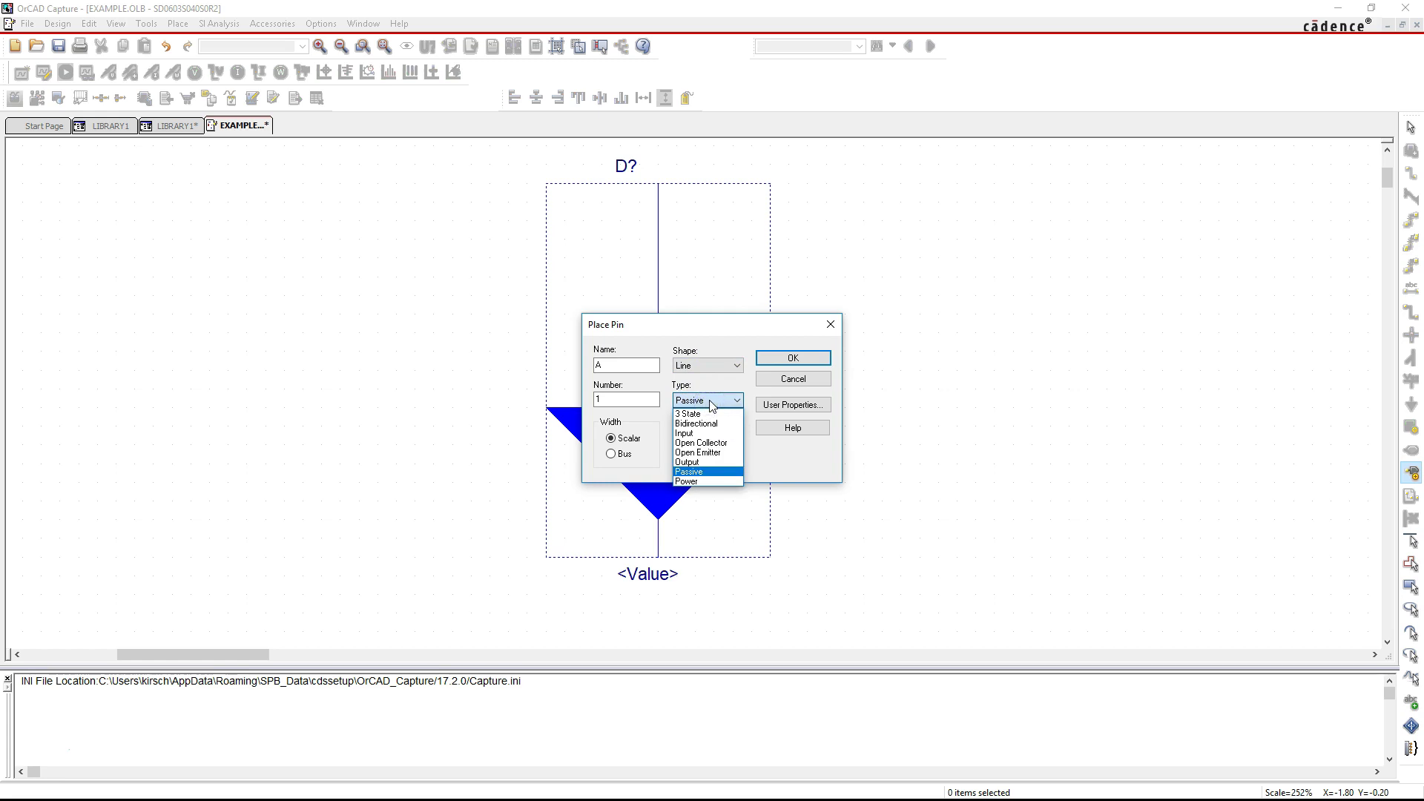
click(710, 404)
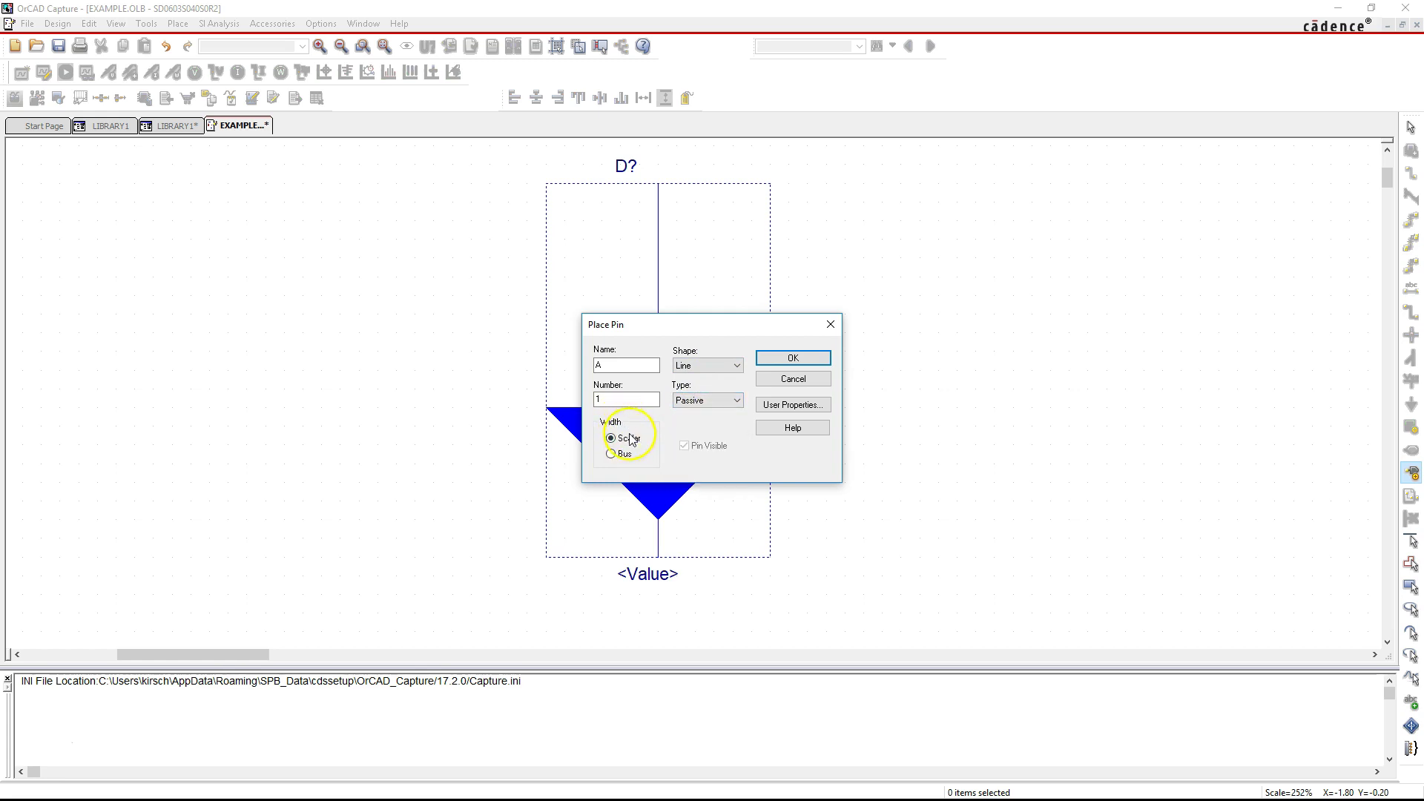
click(793, 358)
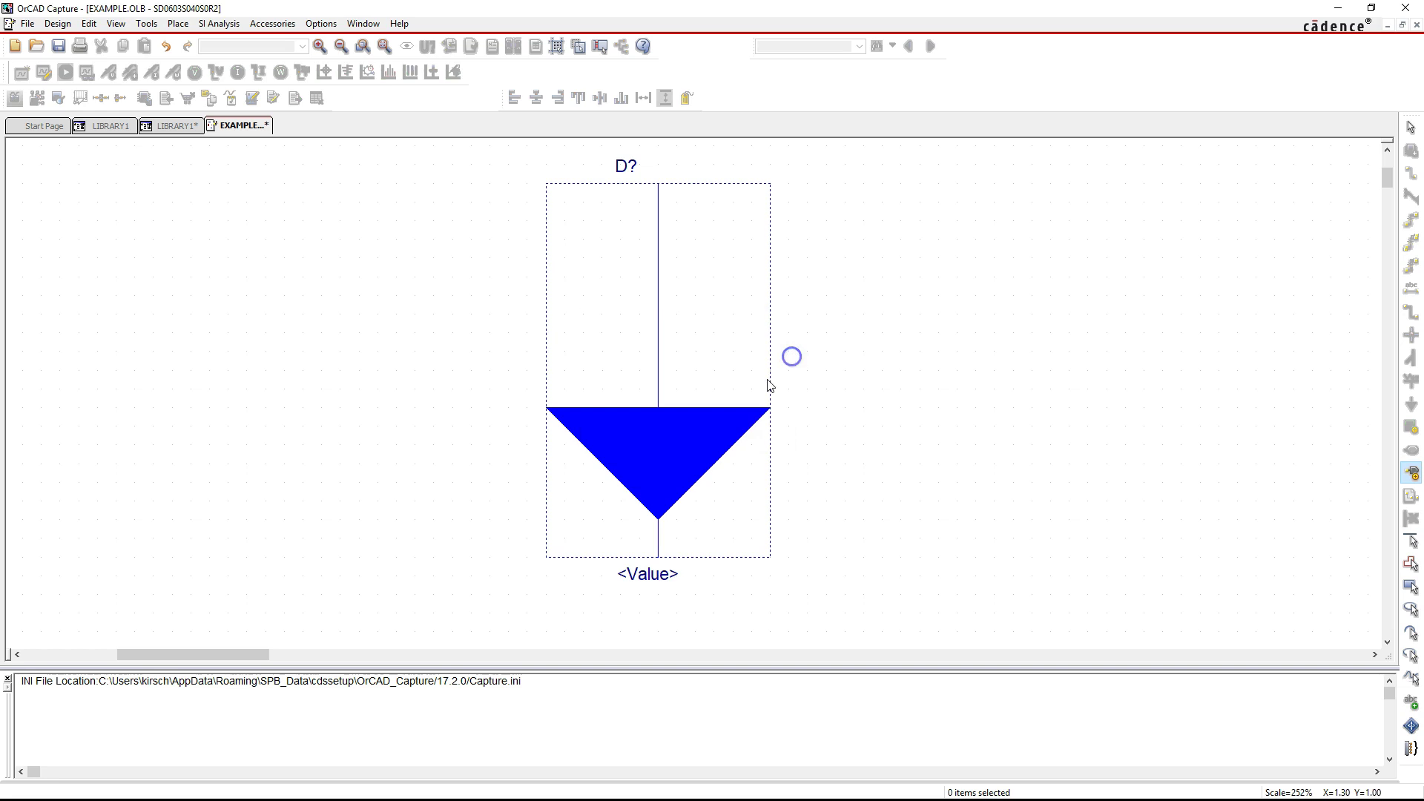
Step: Place pin 1 at the vertical line's top end and a second pin at its bottom end, and finish pin placement
click(657, 186)
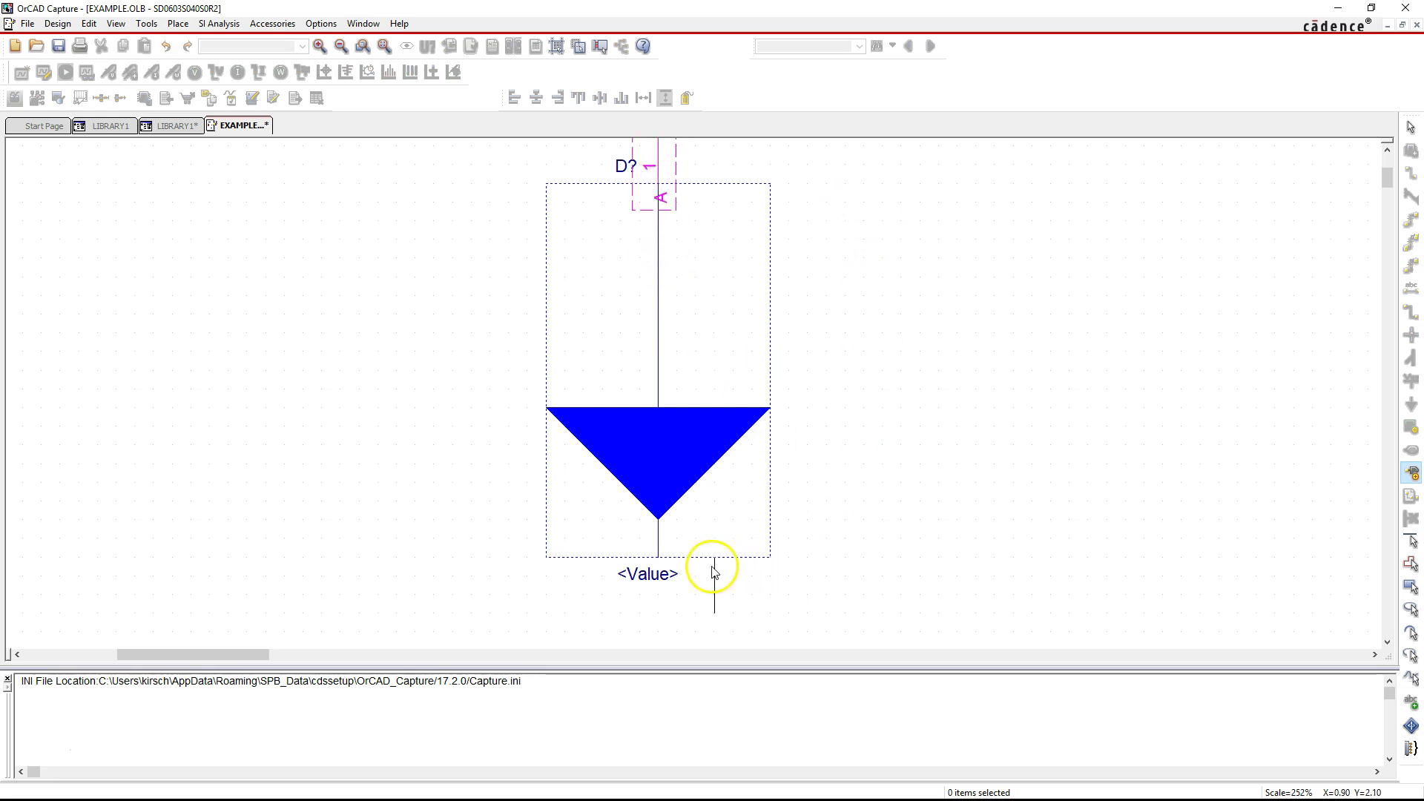
click(659, 560)
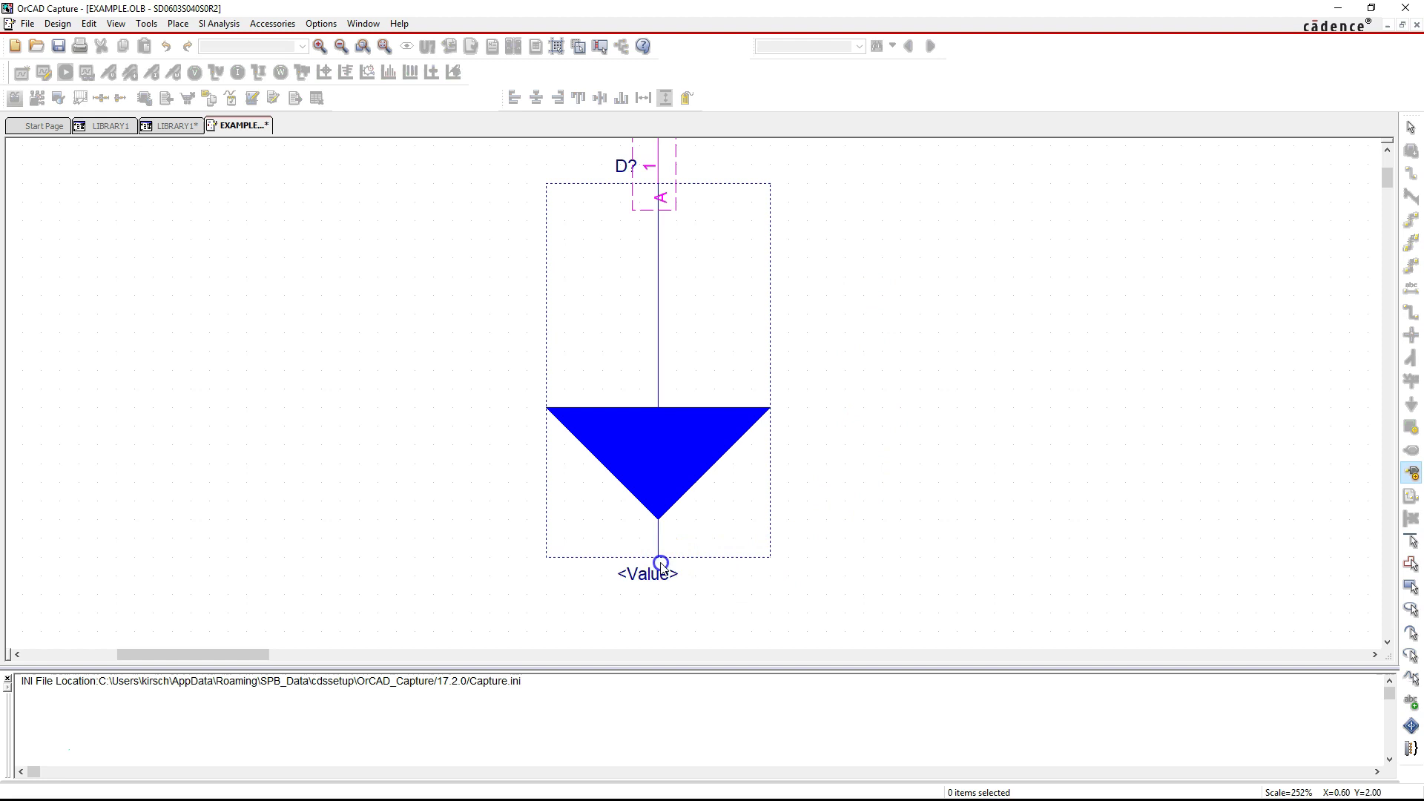
right_click(865, 525)
click(879, 530)
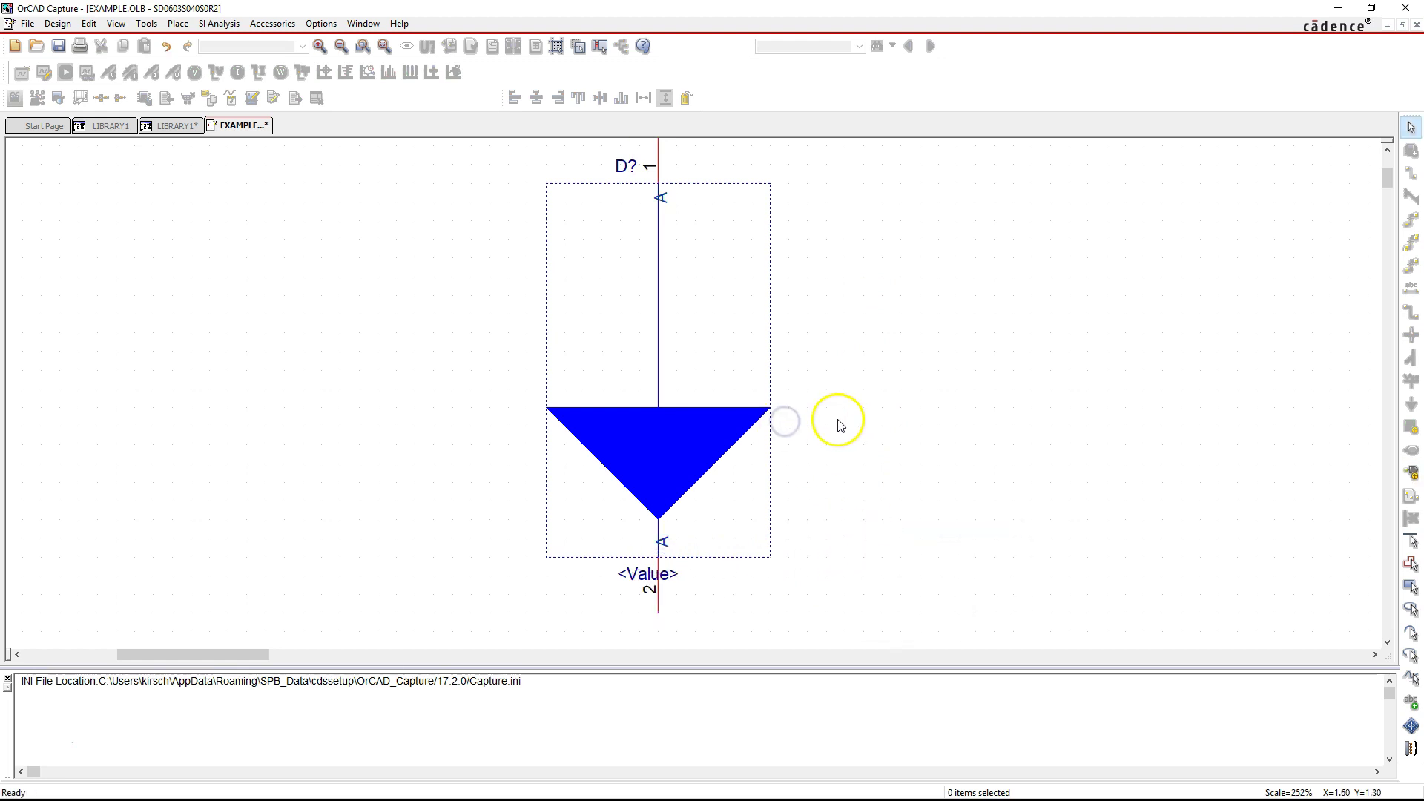
scroll(840, 419, up, 1)
scroll(840, 420, up, 1)
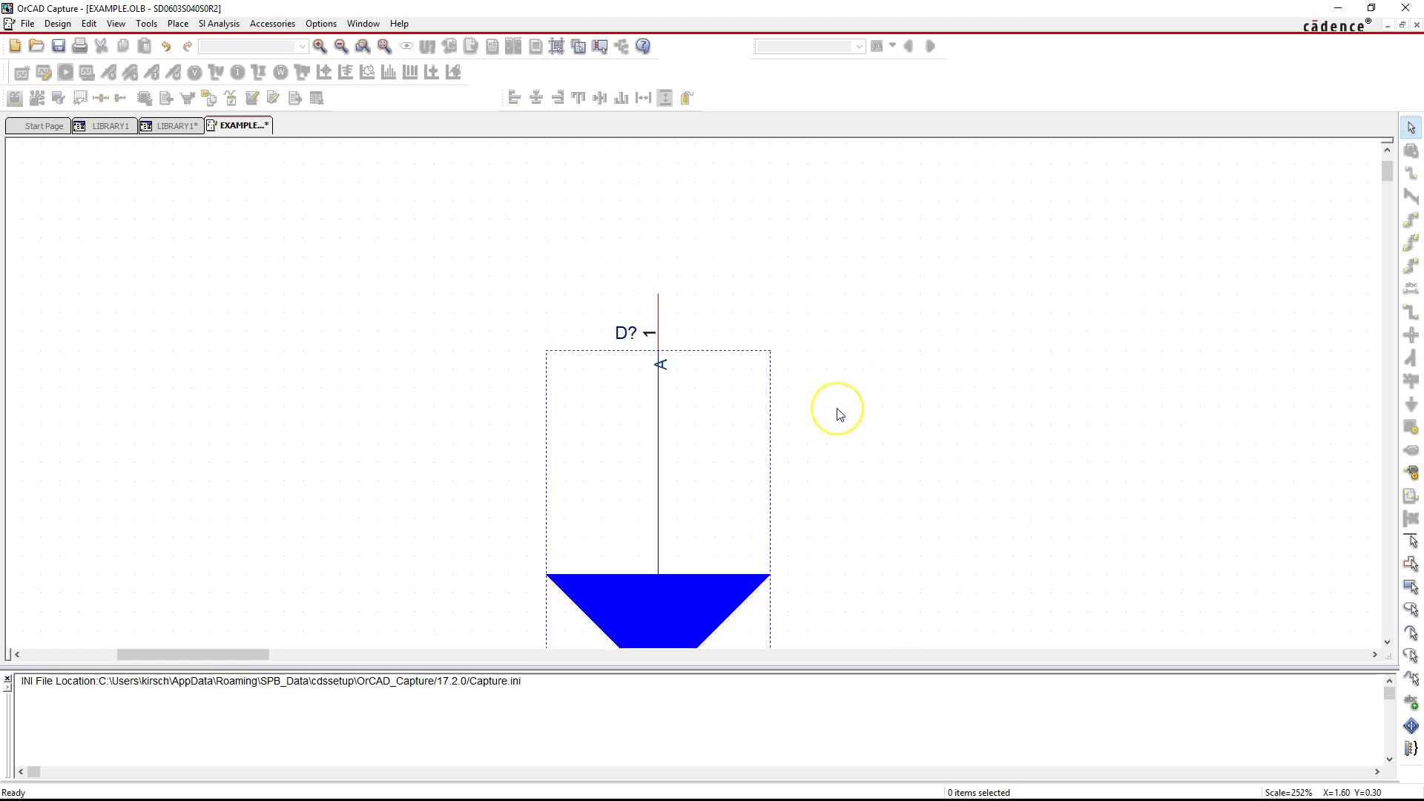
scroll(840, 414, down, 1)
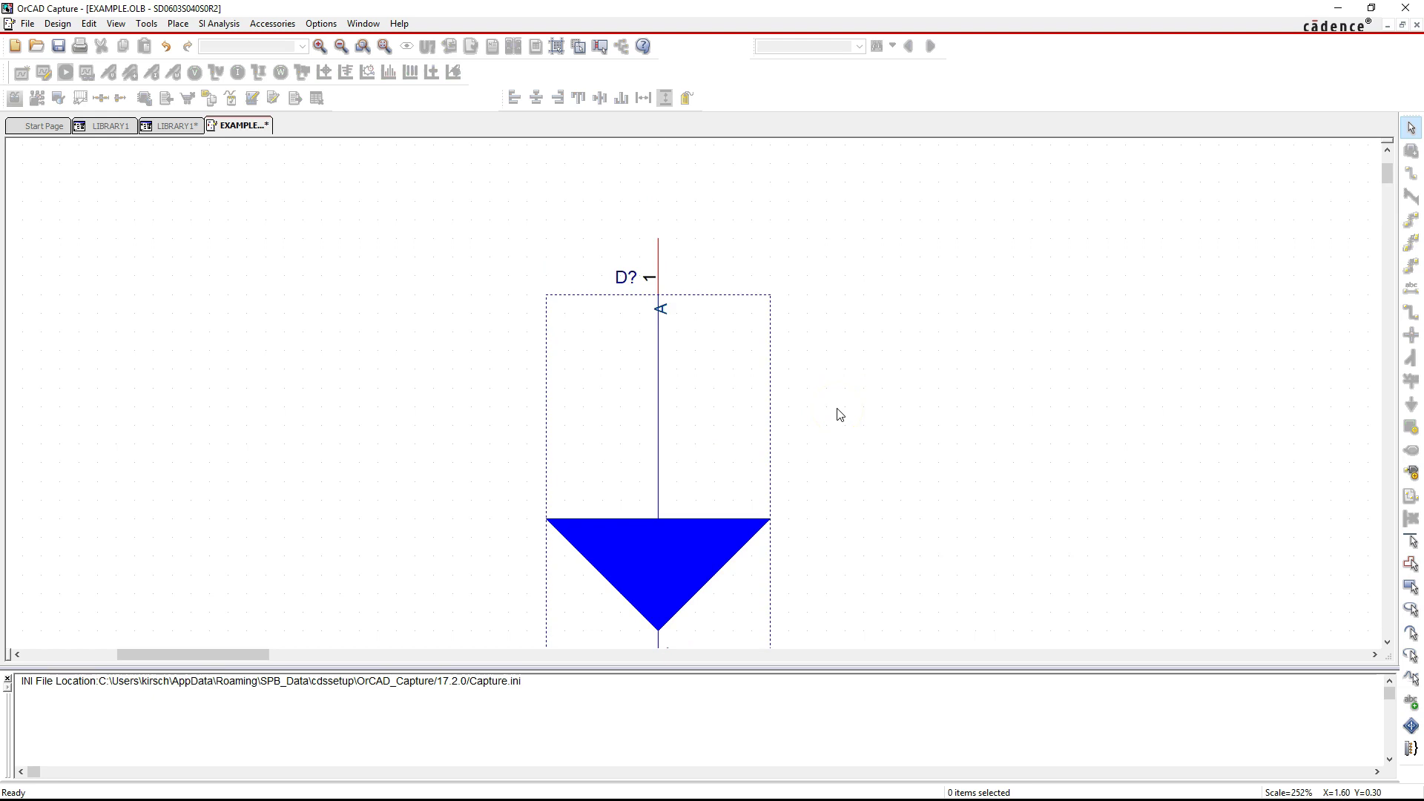
click(816, 390)
scroll(827, 428, up, 1)
scroll(826, 427, down, 3)
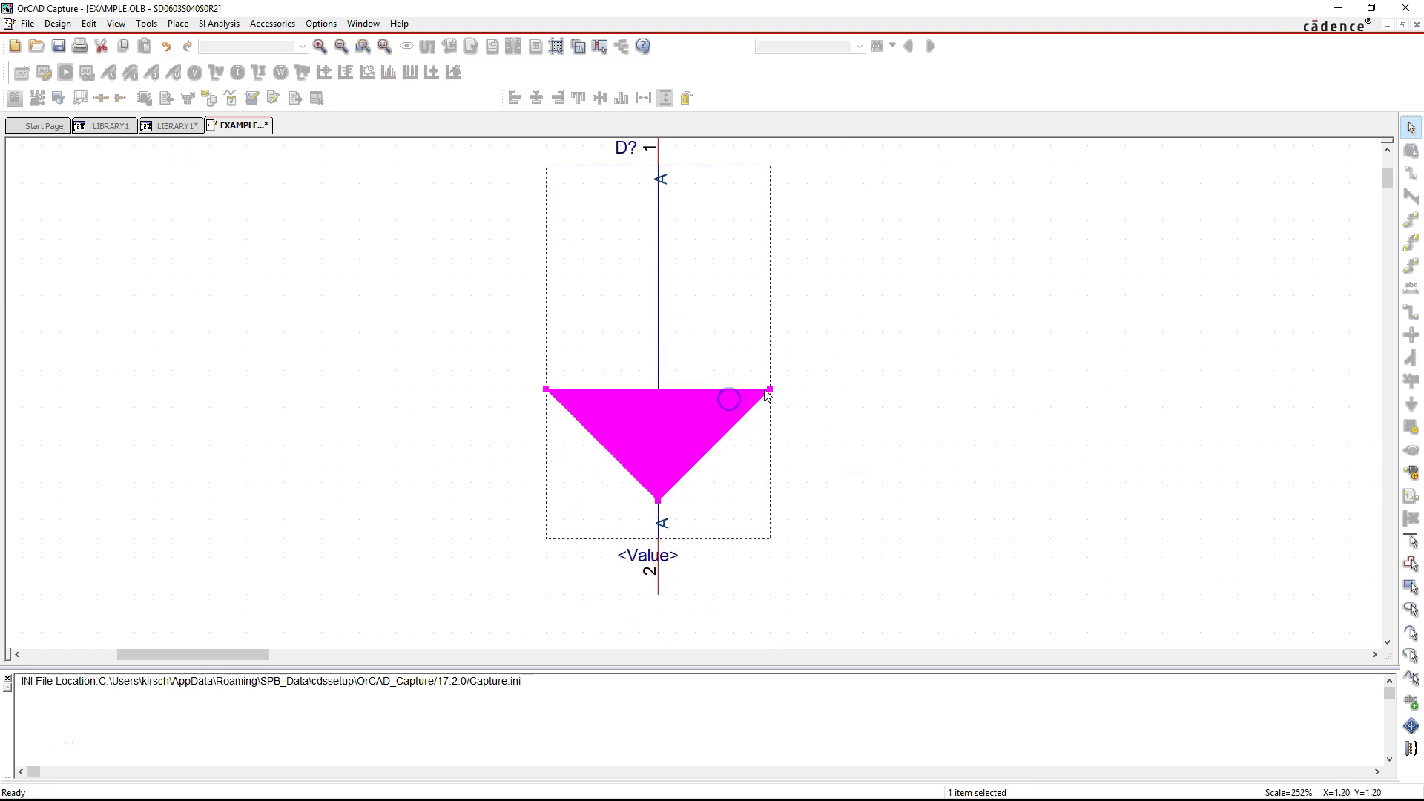
mouse_move(769, 389)
mouse_down()
mouse_move(715, 390)
mouse_move(767, 391)
mouse_up()
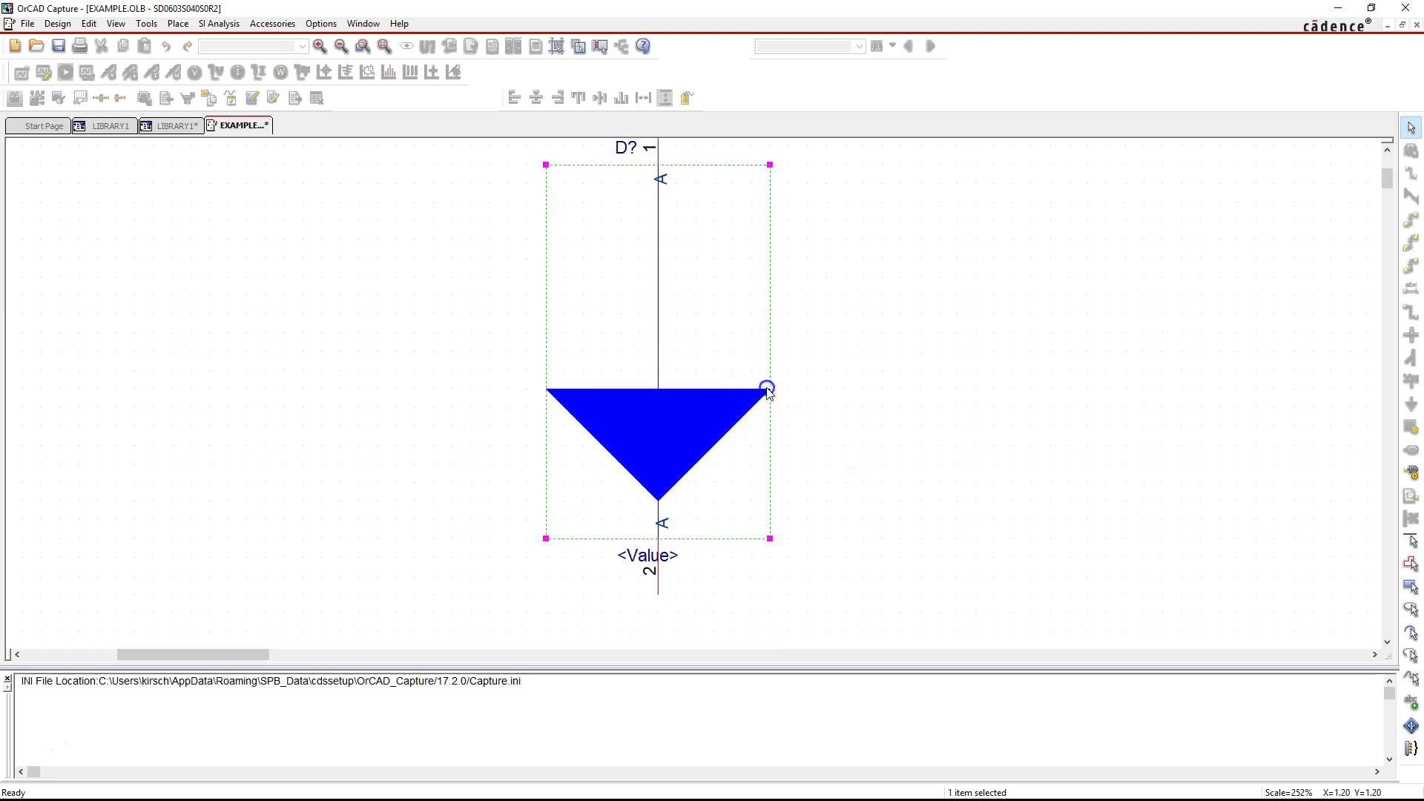
click(763, 395)
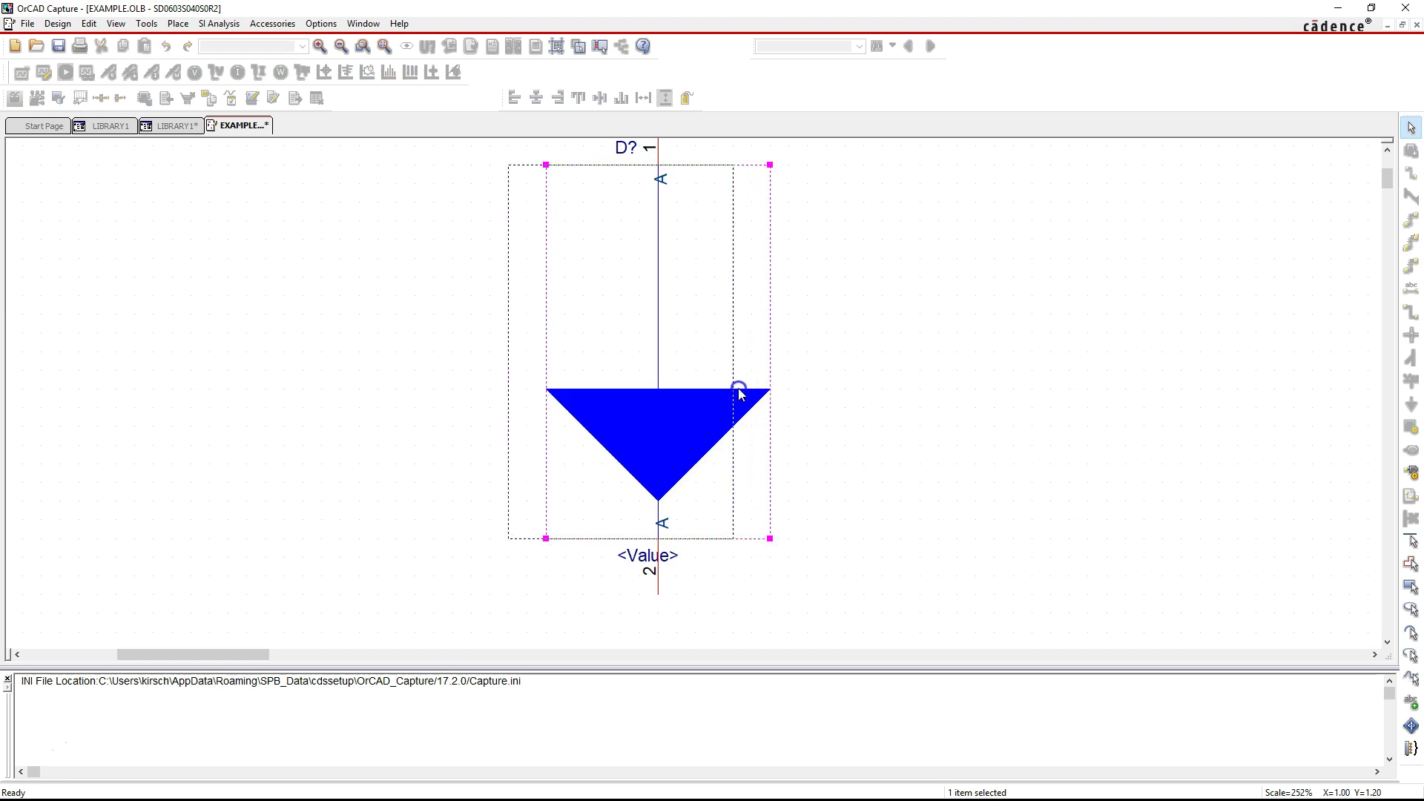
drag(723, 393, 703, 422)
click(703, 421)
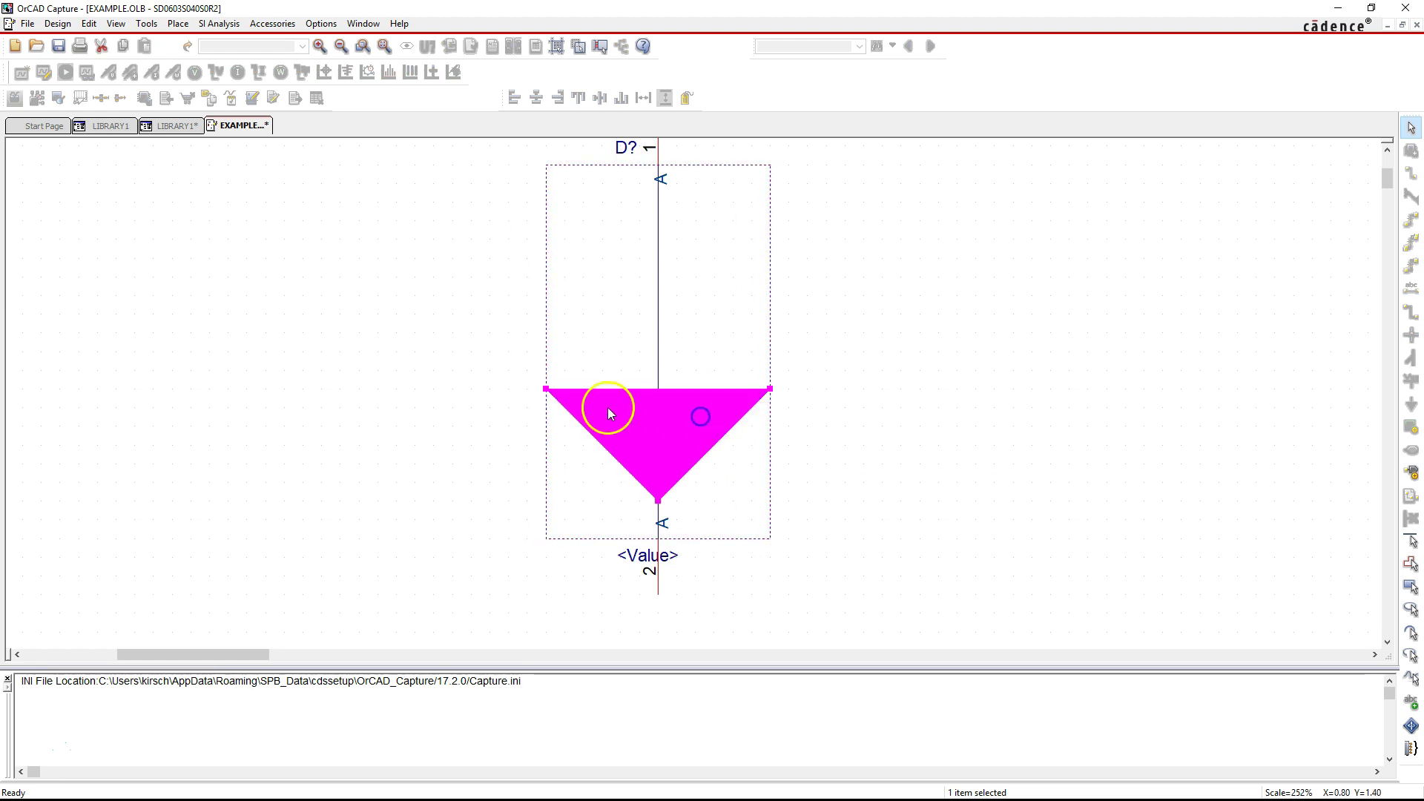
click(799, 476)
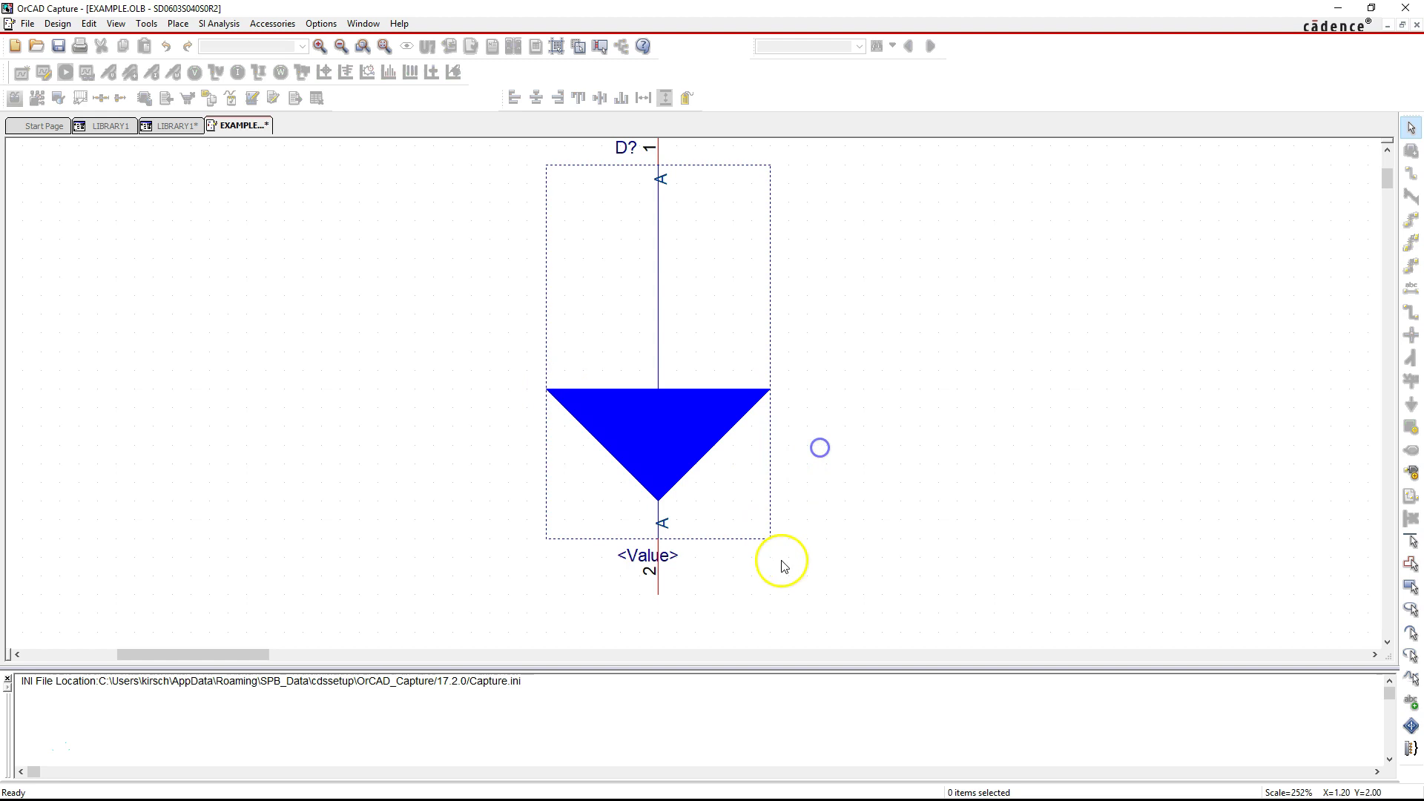
Step: Move the <Value> text left so it starts under the lower-left corner of the part outline, clear of pin 2
drag(639, 555, 573, 555)
click(875, 448)
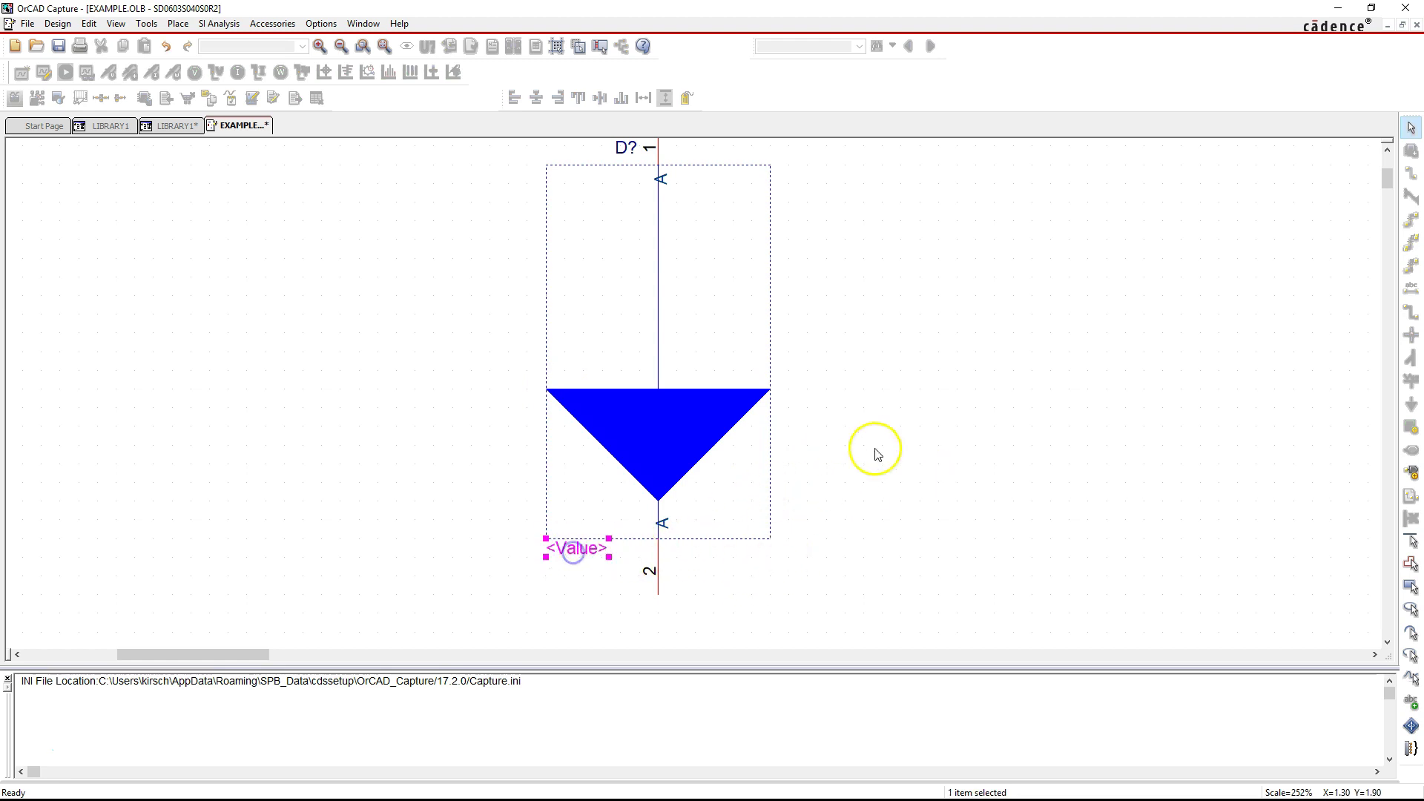
scroll(915, 407, up, 2)
scroll(913, 407, down, 2)
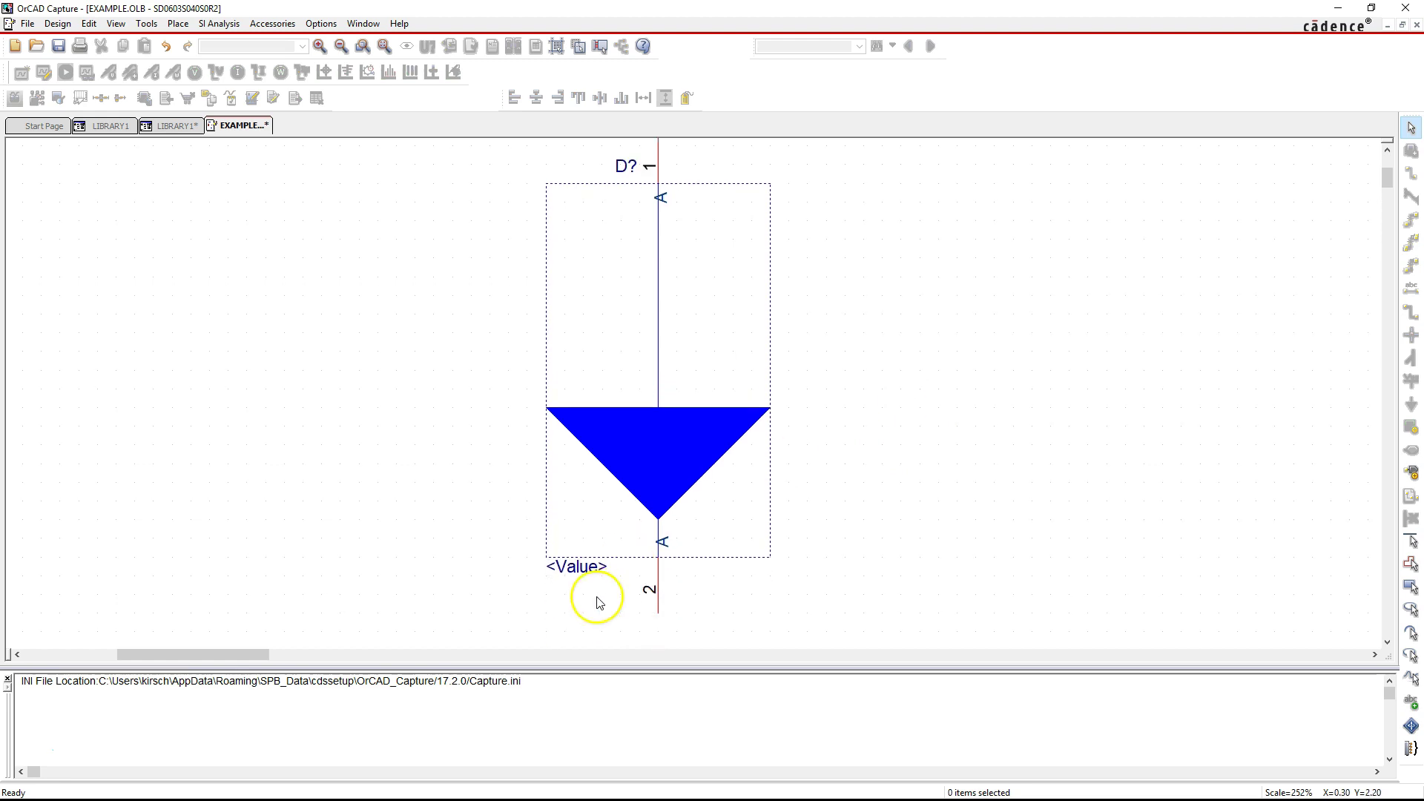
Step: Set the part's Value property to SD0603S040S0R2 with the display format Value Only
double_click(569, 569)
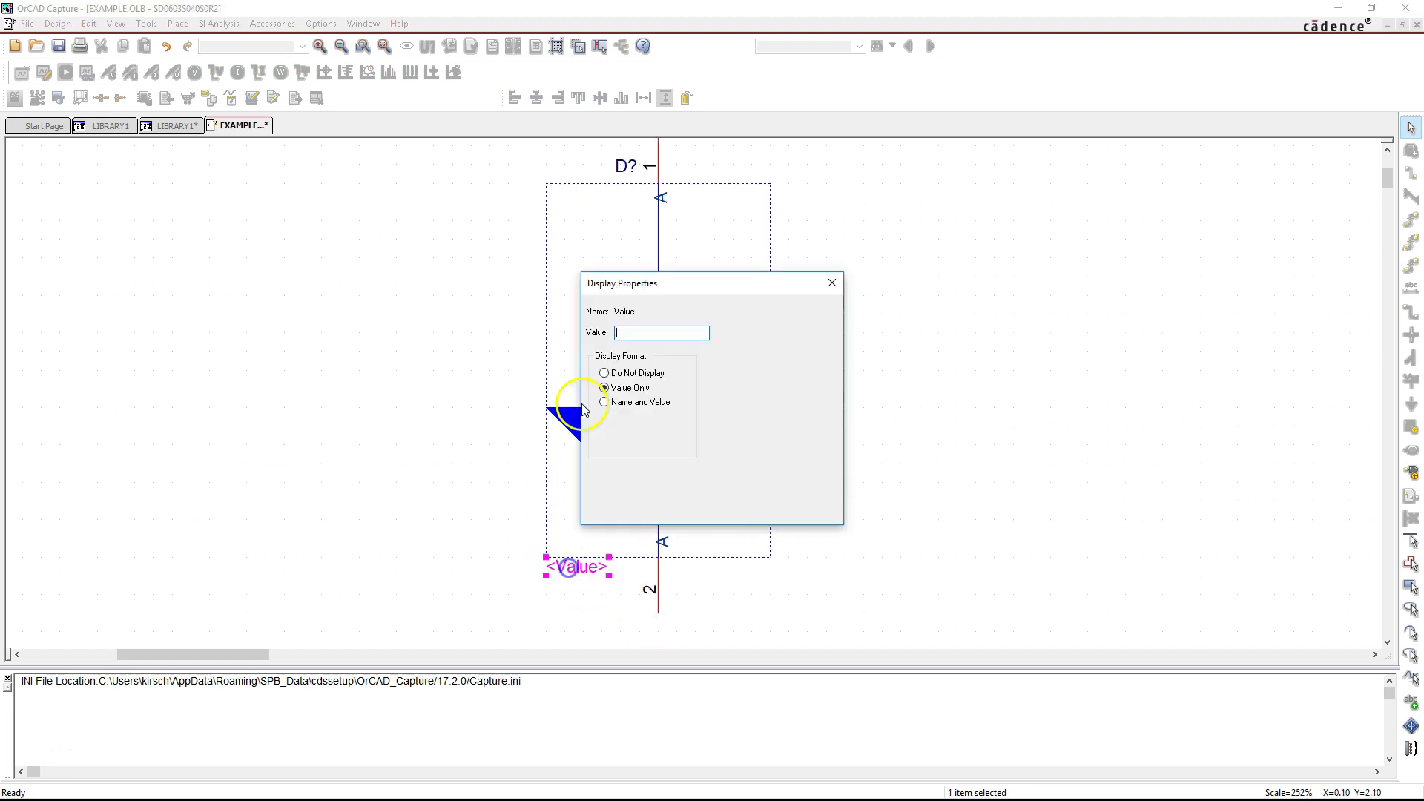
click(636, 330)
key(ctrl+v)
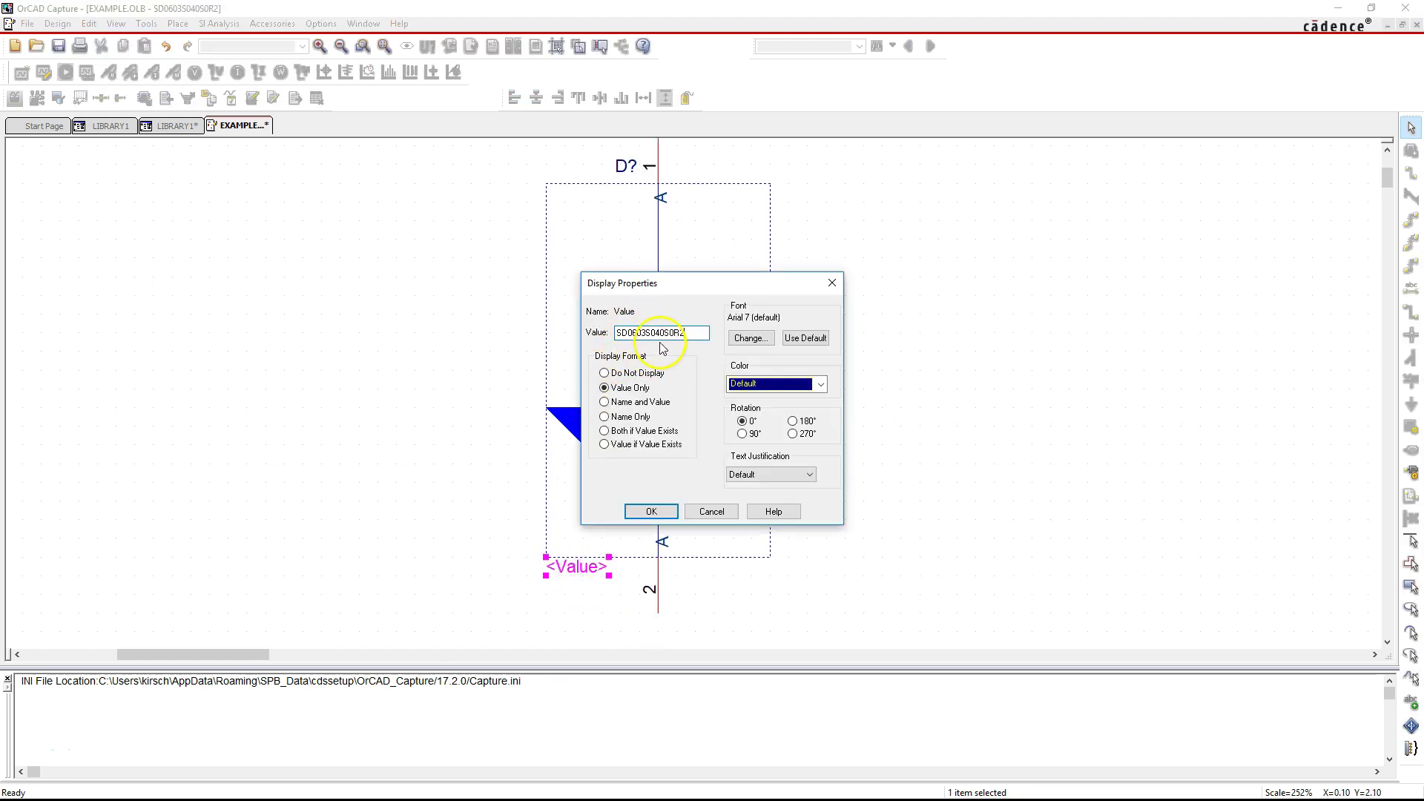
click(651, 511)
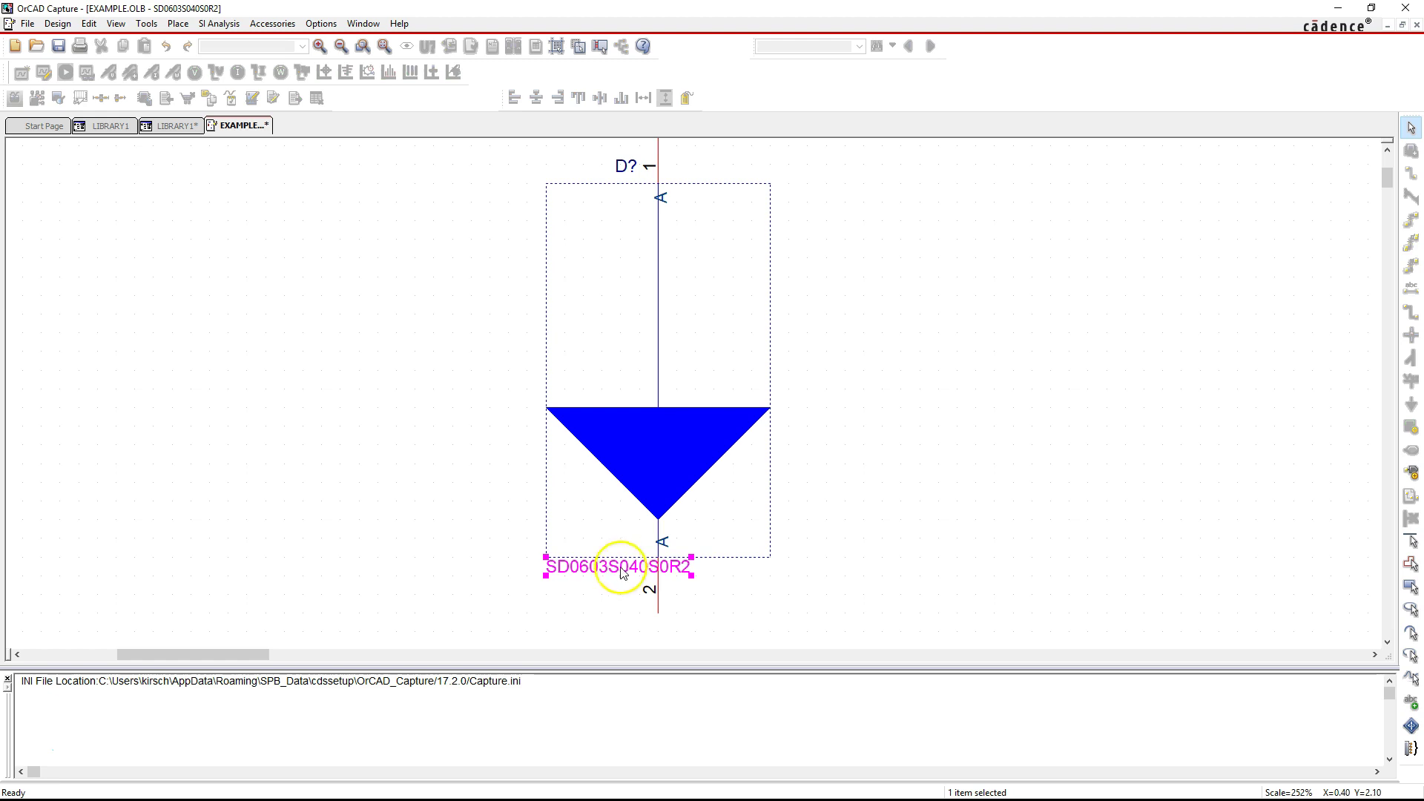
click(933, 468)
scroll(820, 531, up, 5)
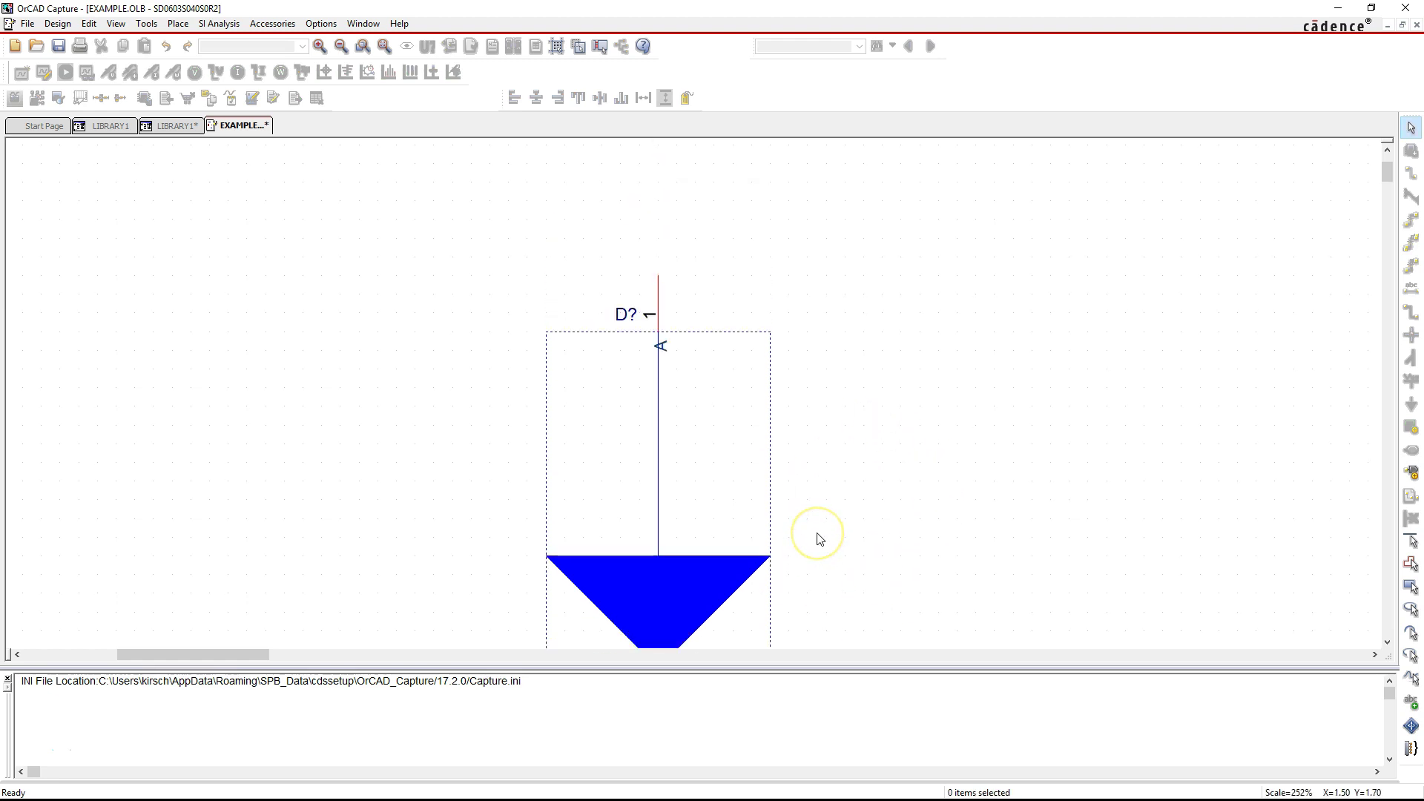
scroll(818, 537, down, 4)
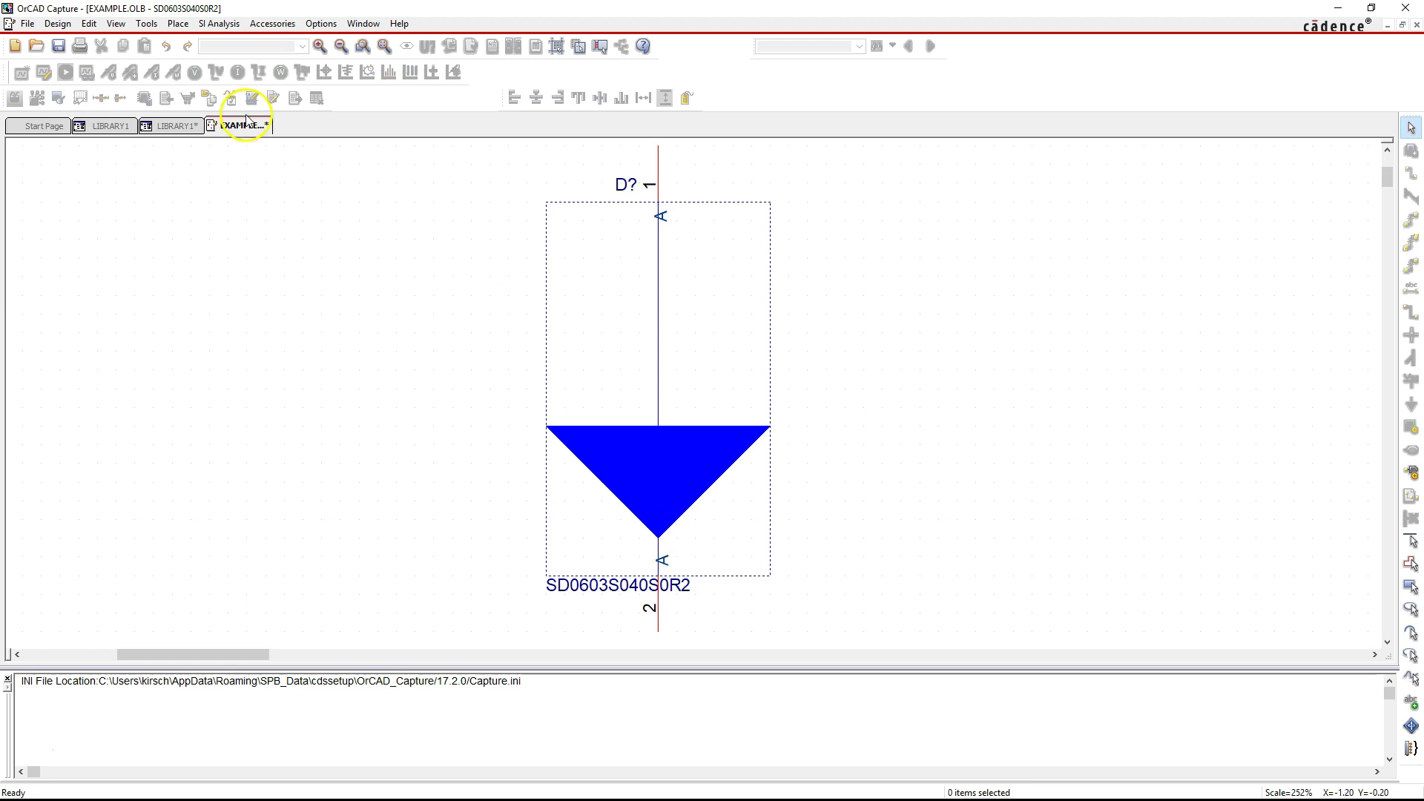
right_click(272, 197)
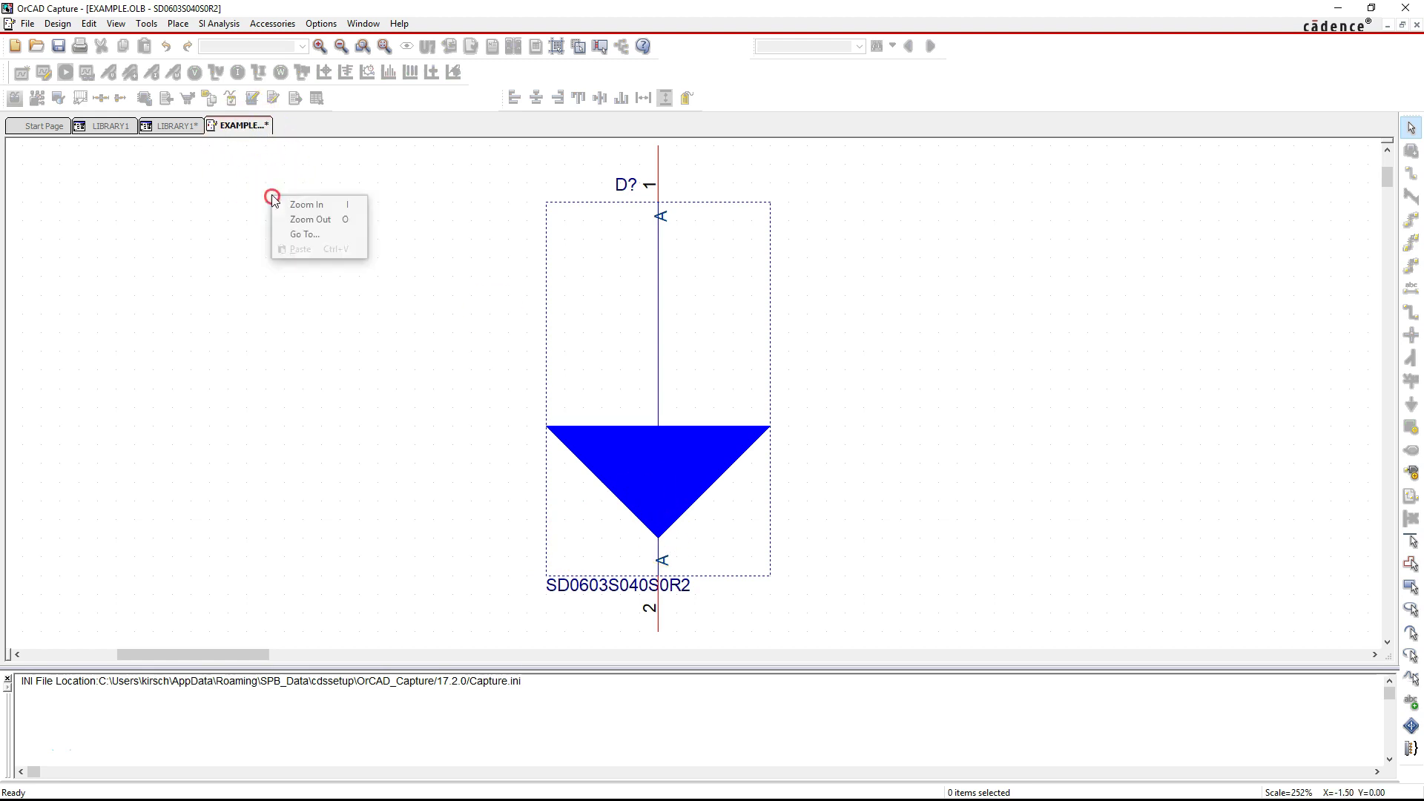
click(201, 175)
click(146, 23)
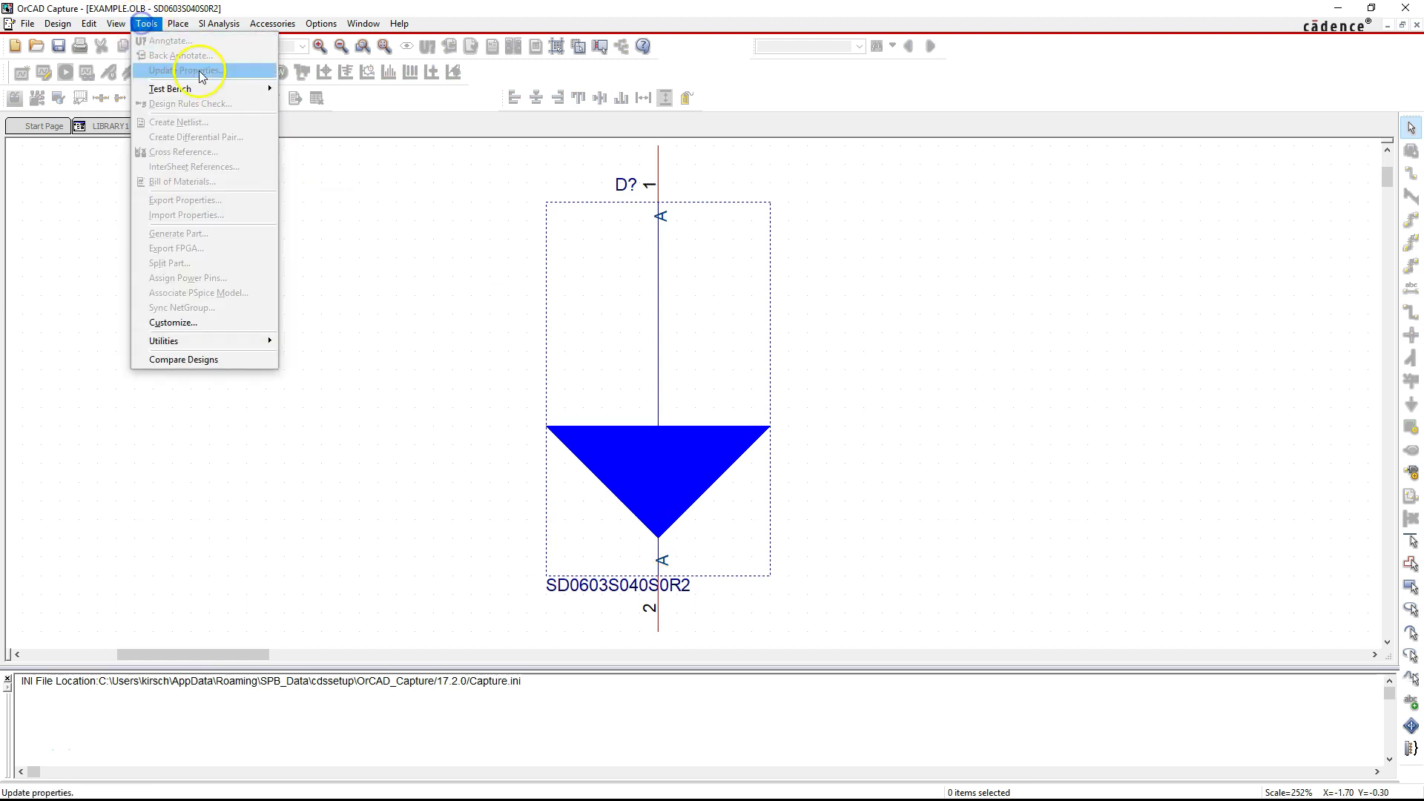
click(146, 23)
click(178, 23)
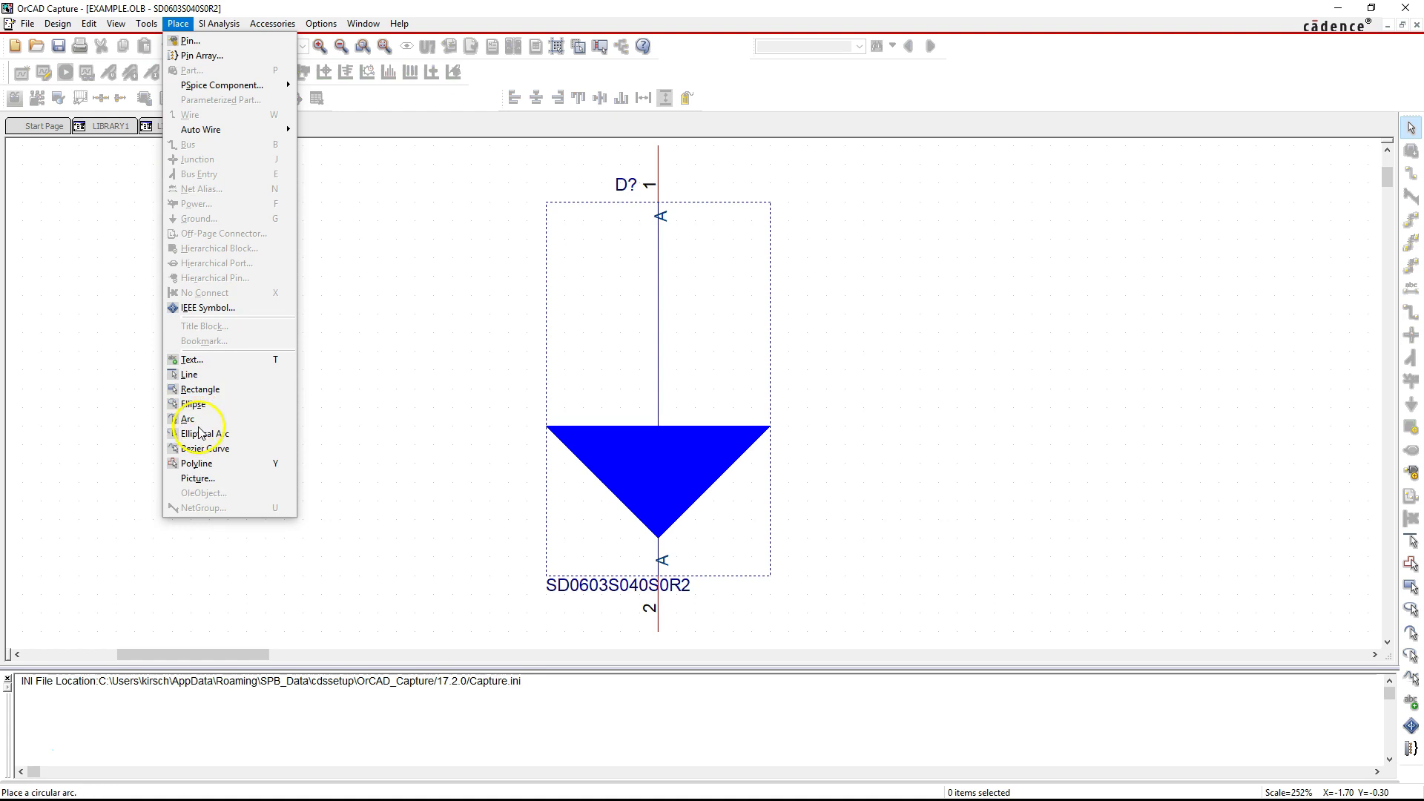
click(205, 464)
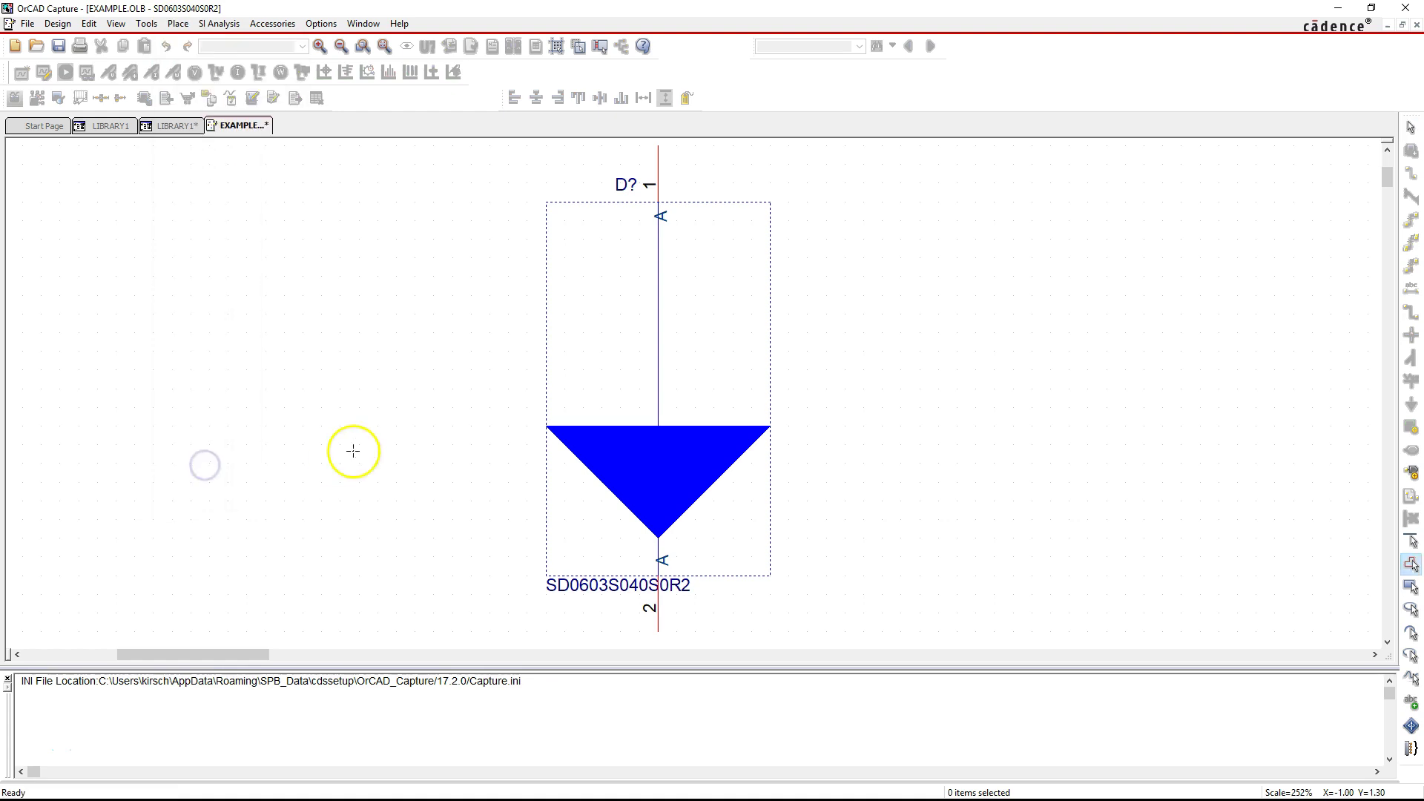
click(583, 556)
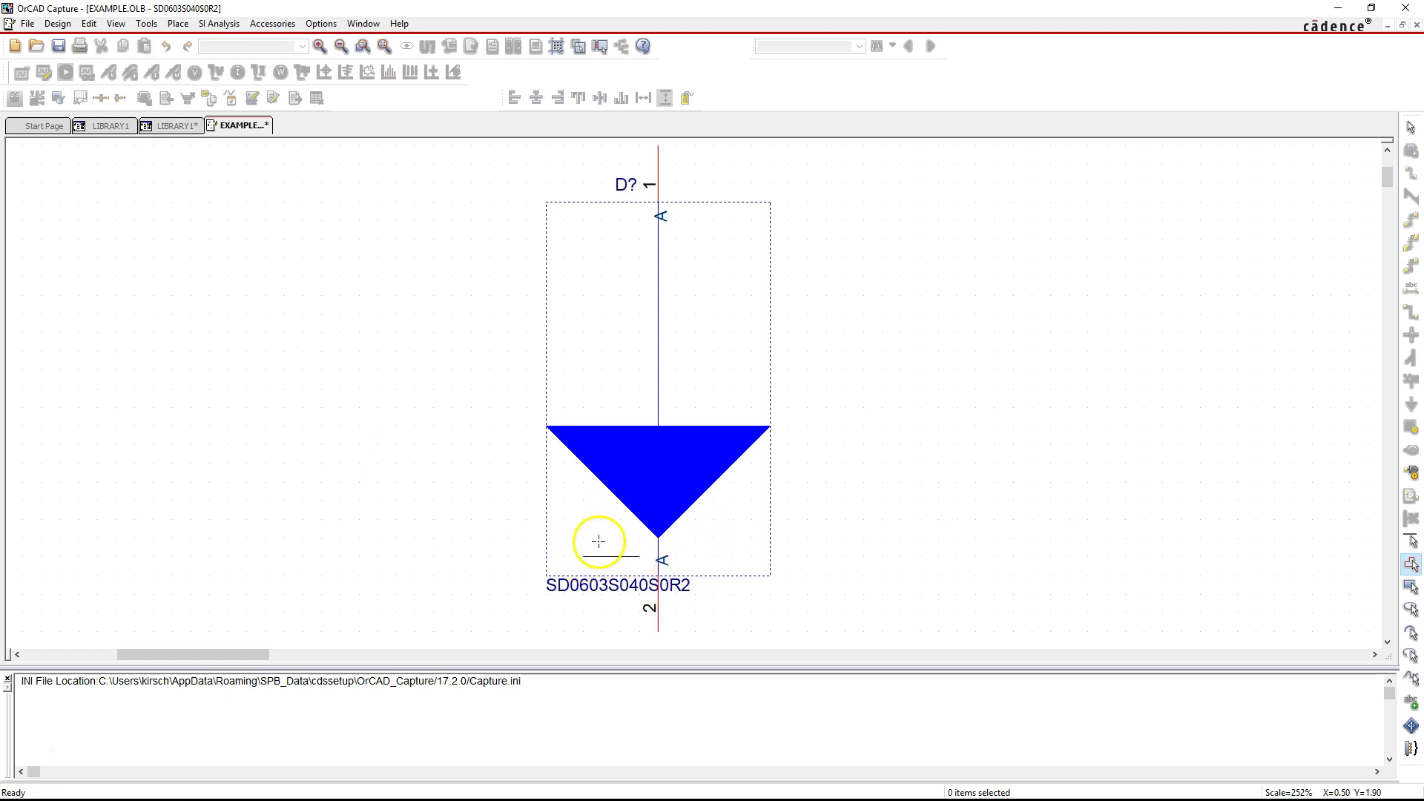
right_click(604, 546)
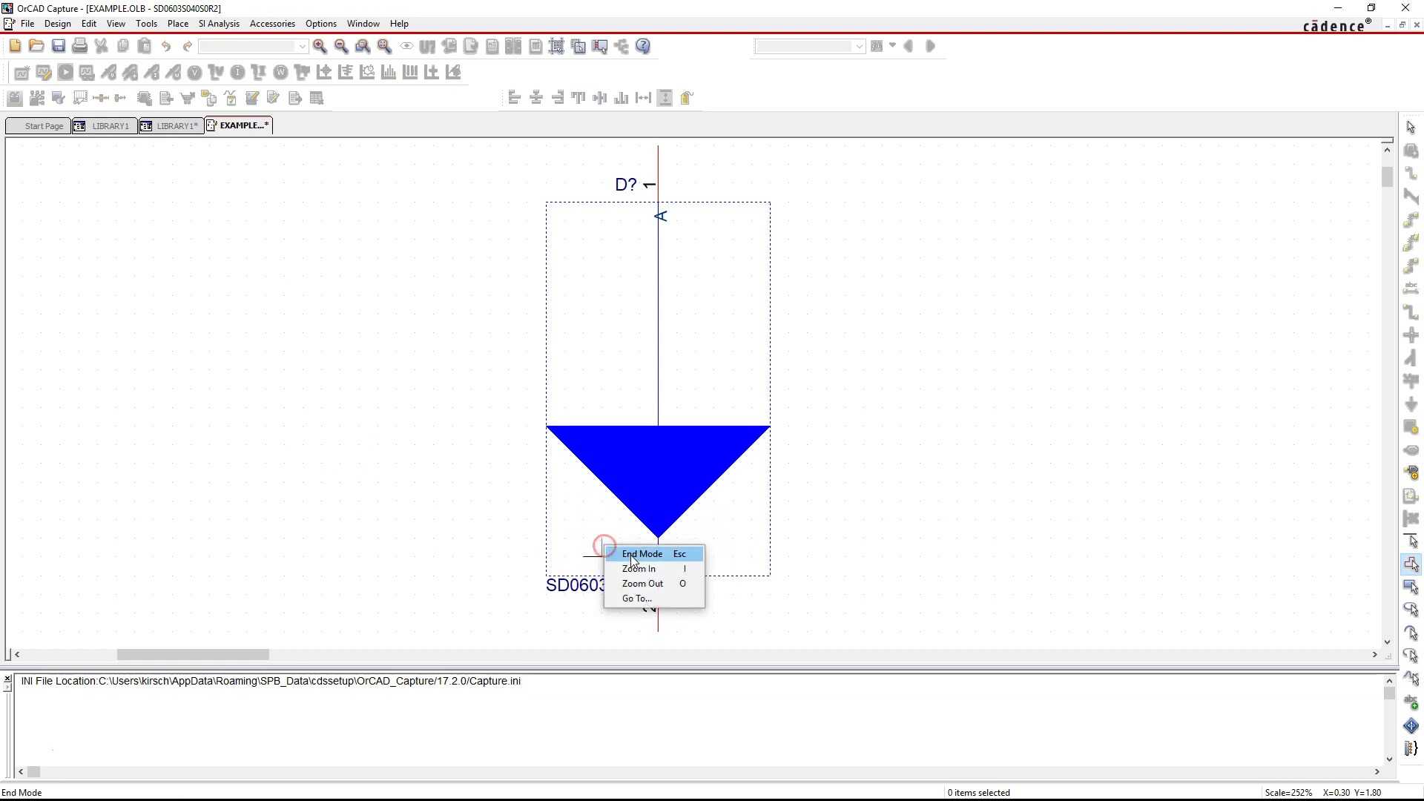
click(631, 555)
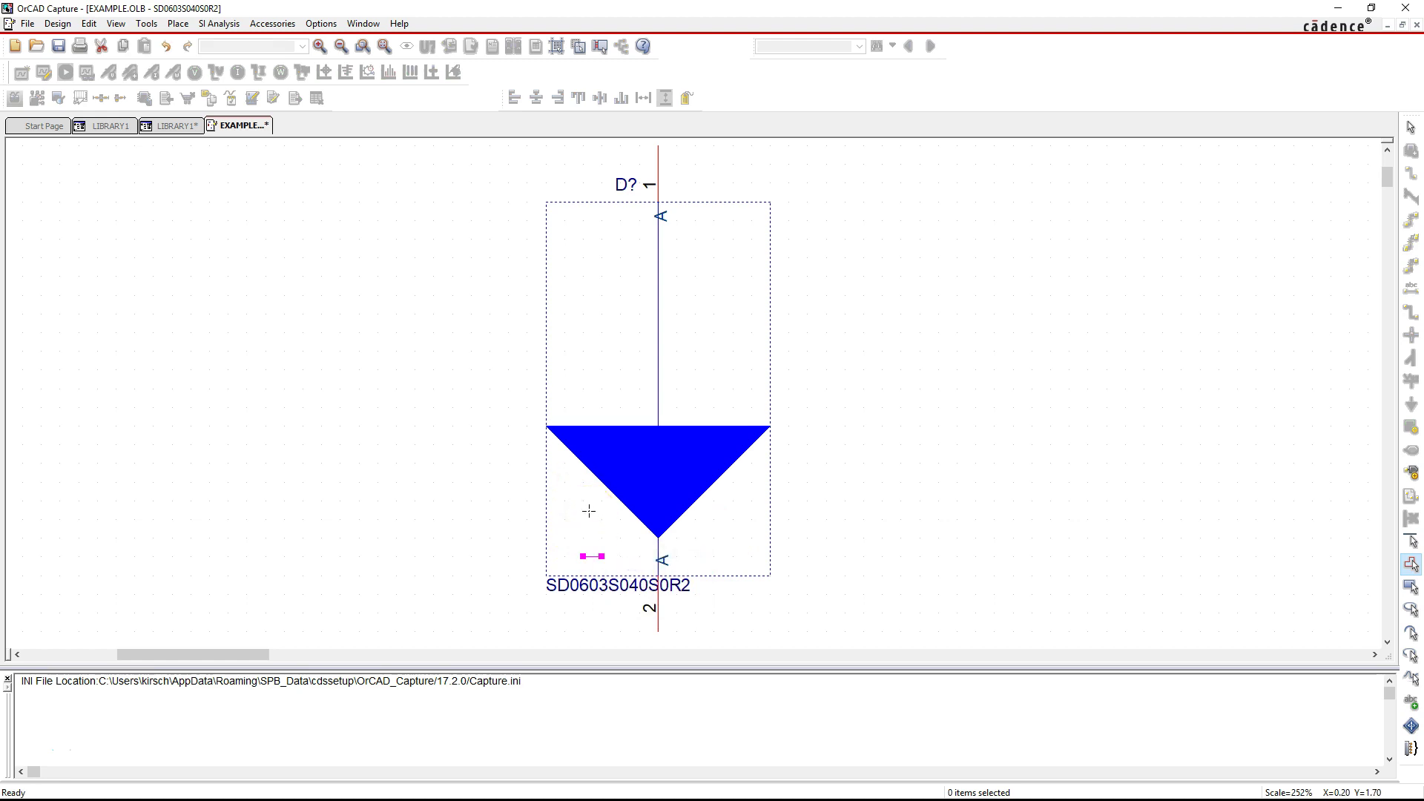
right_click(588, 511)
click(600, 515)
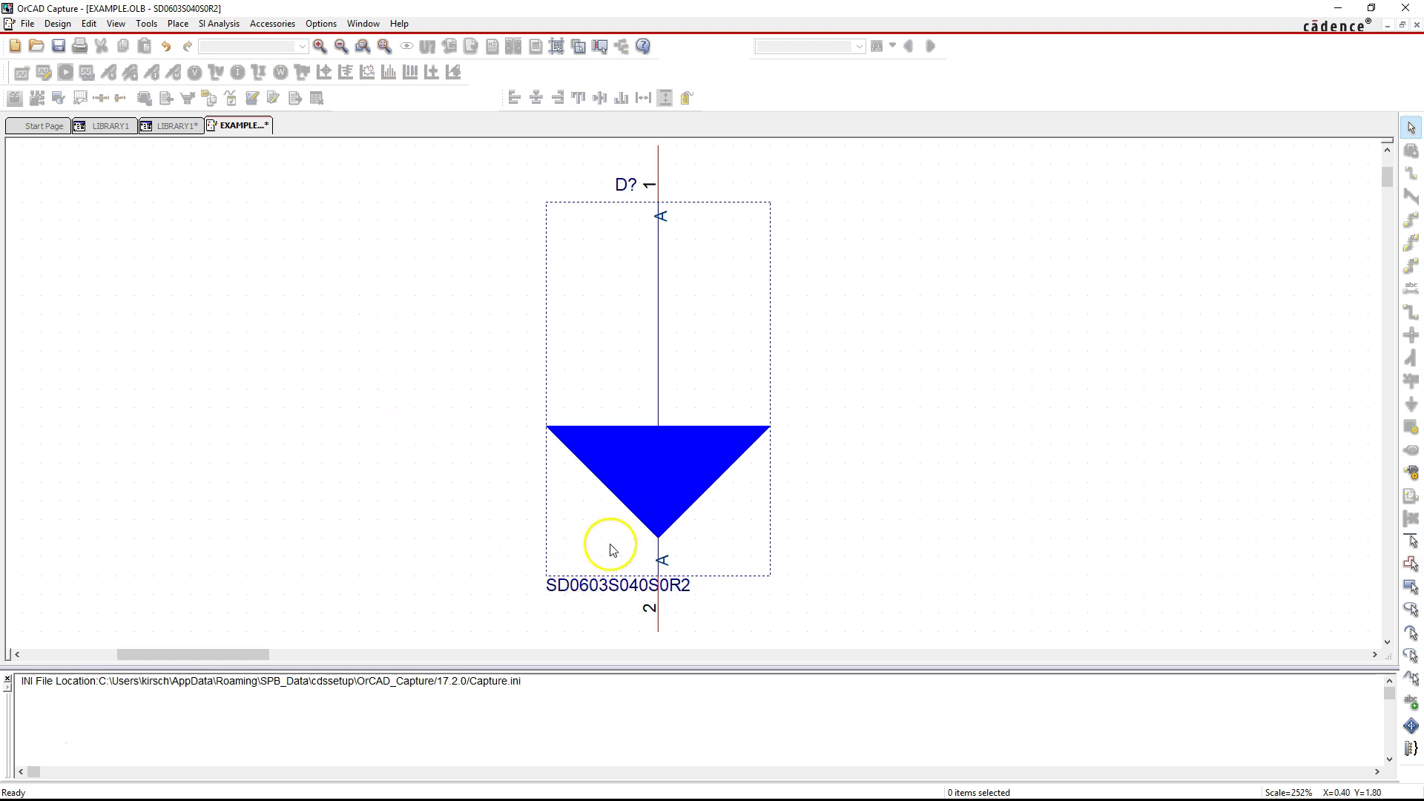
Step: Draw a polyline cathode bar about 0.4 wide through the triangle's tip, its left end slanting down 0.1 and right end up 0.1
key(y)
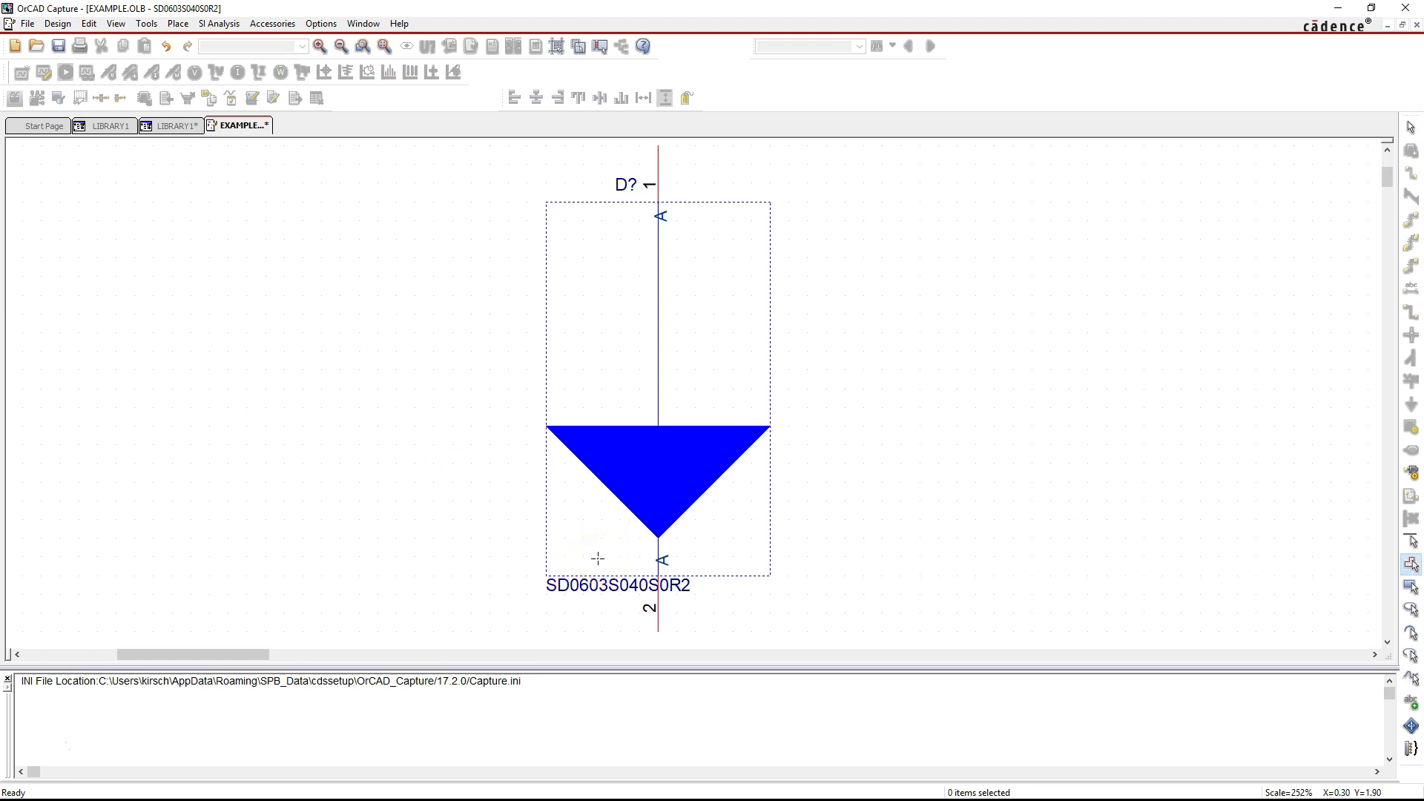
click(600, 559)
click(711, 521)
right_click(711, 522)
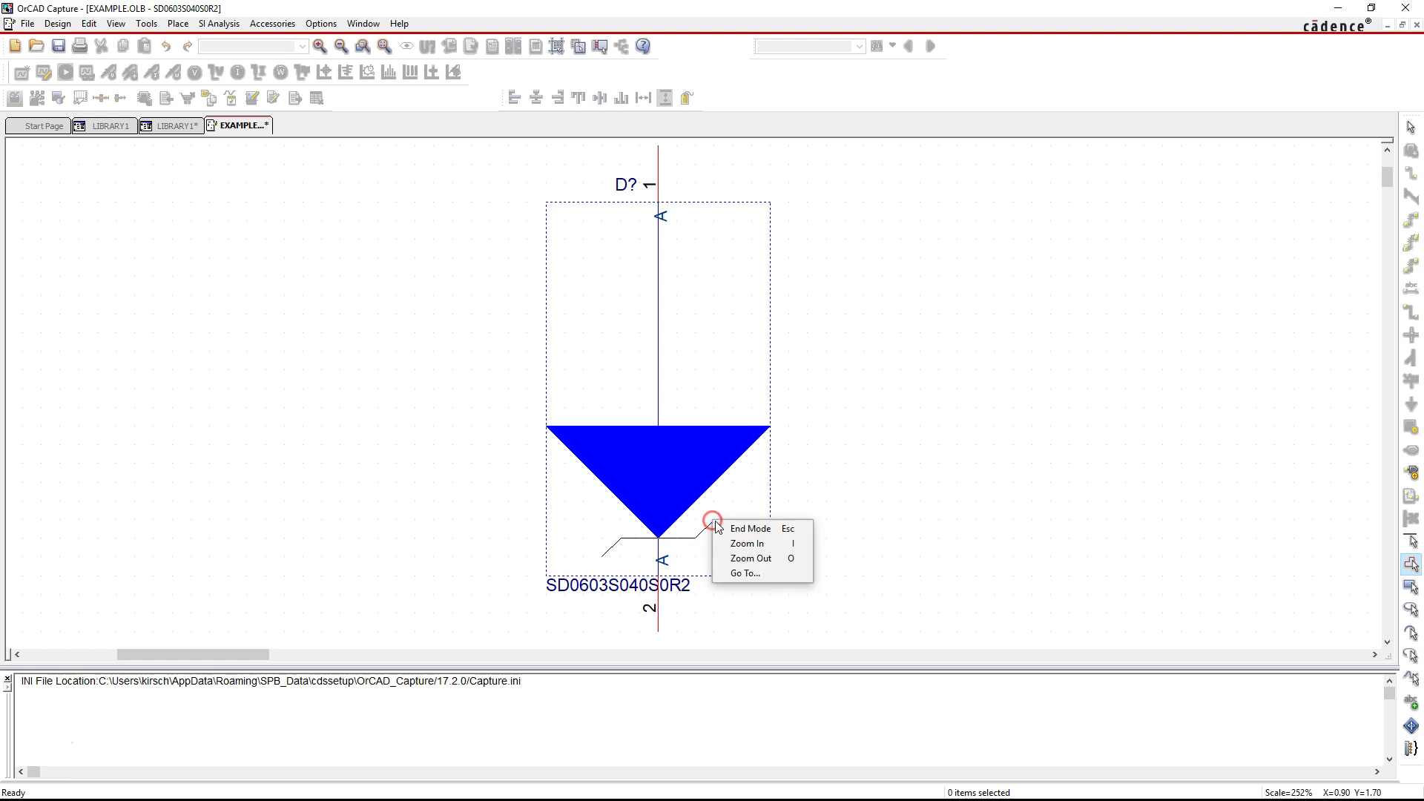
click(753, 525)
right_click(814, 470)
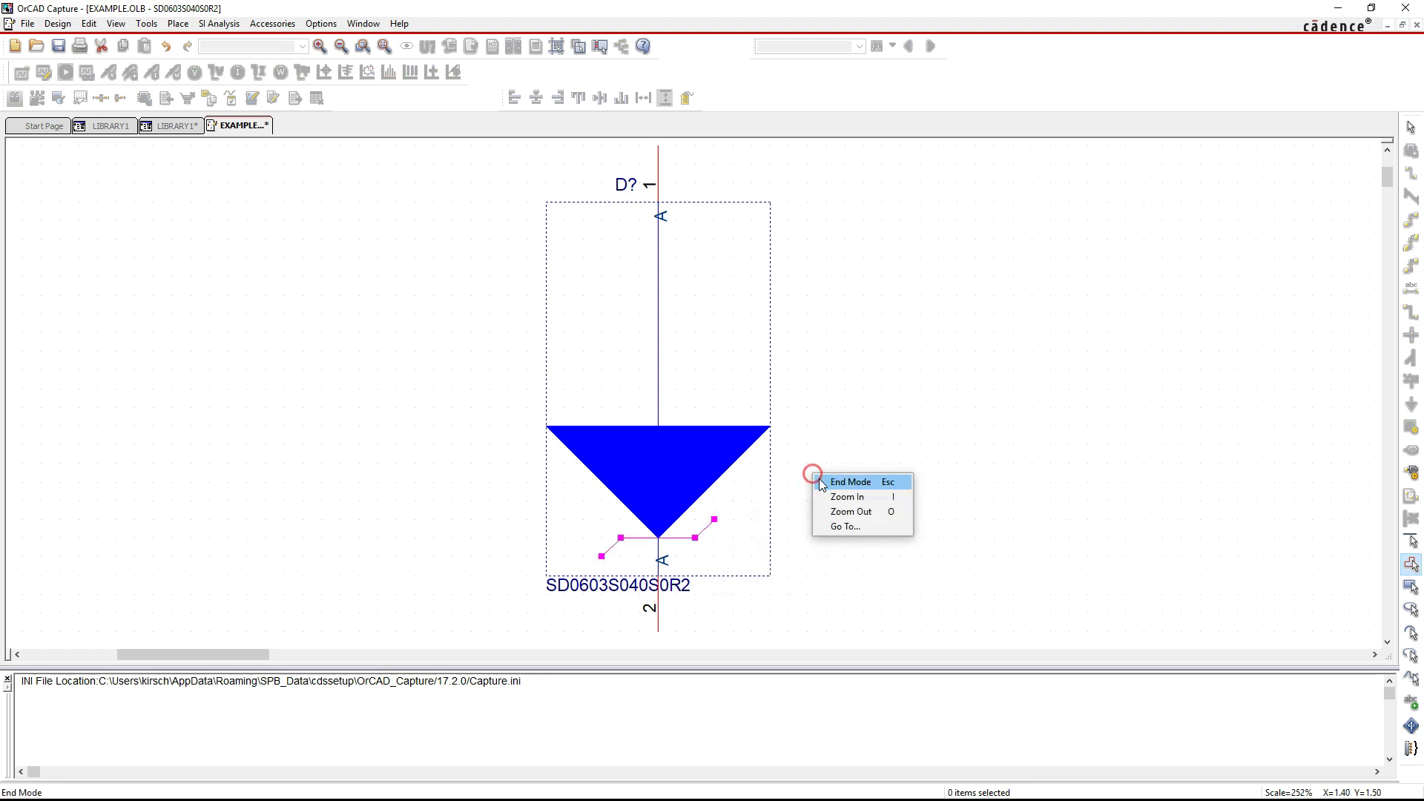
click(827, 472)
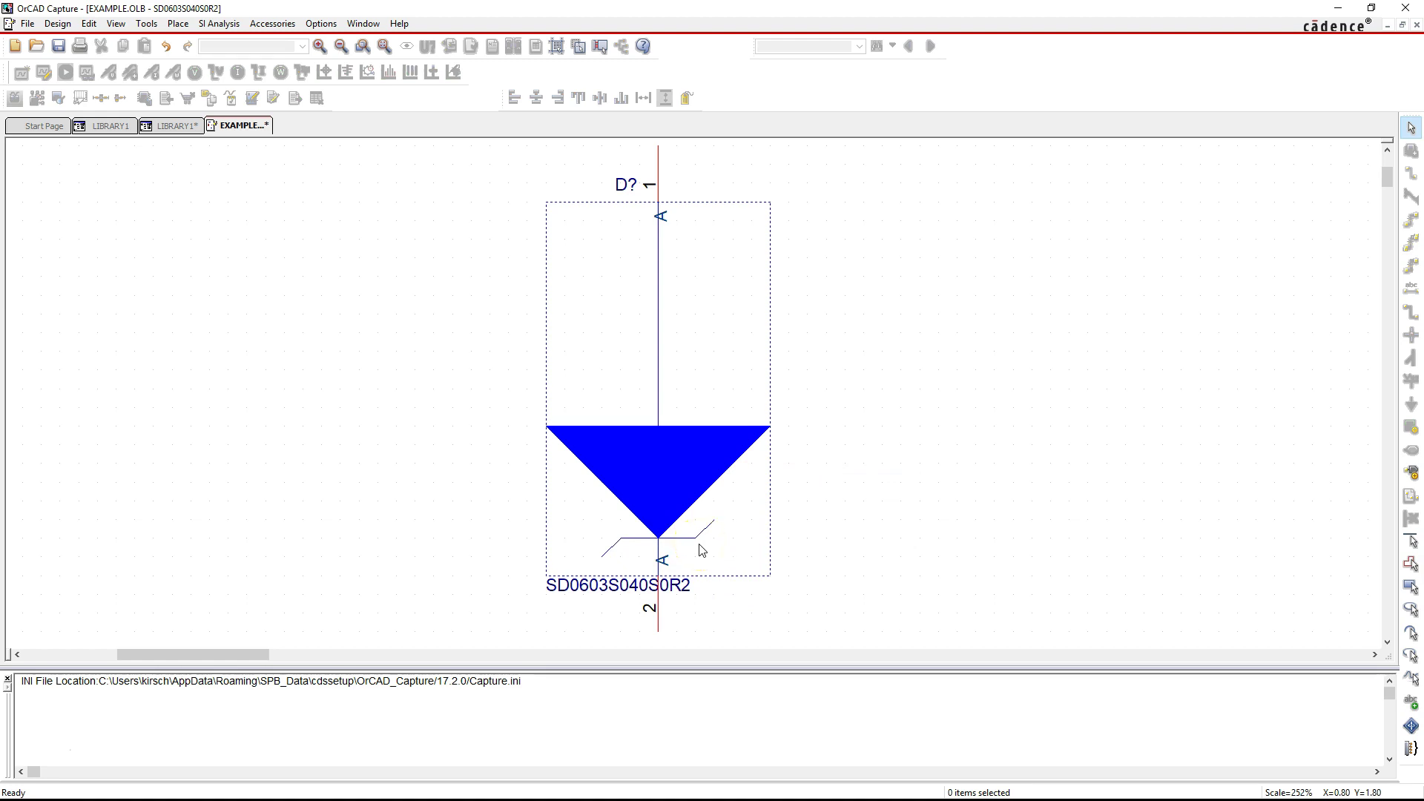
scroll(724, 537, up, 2)
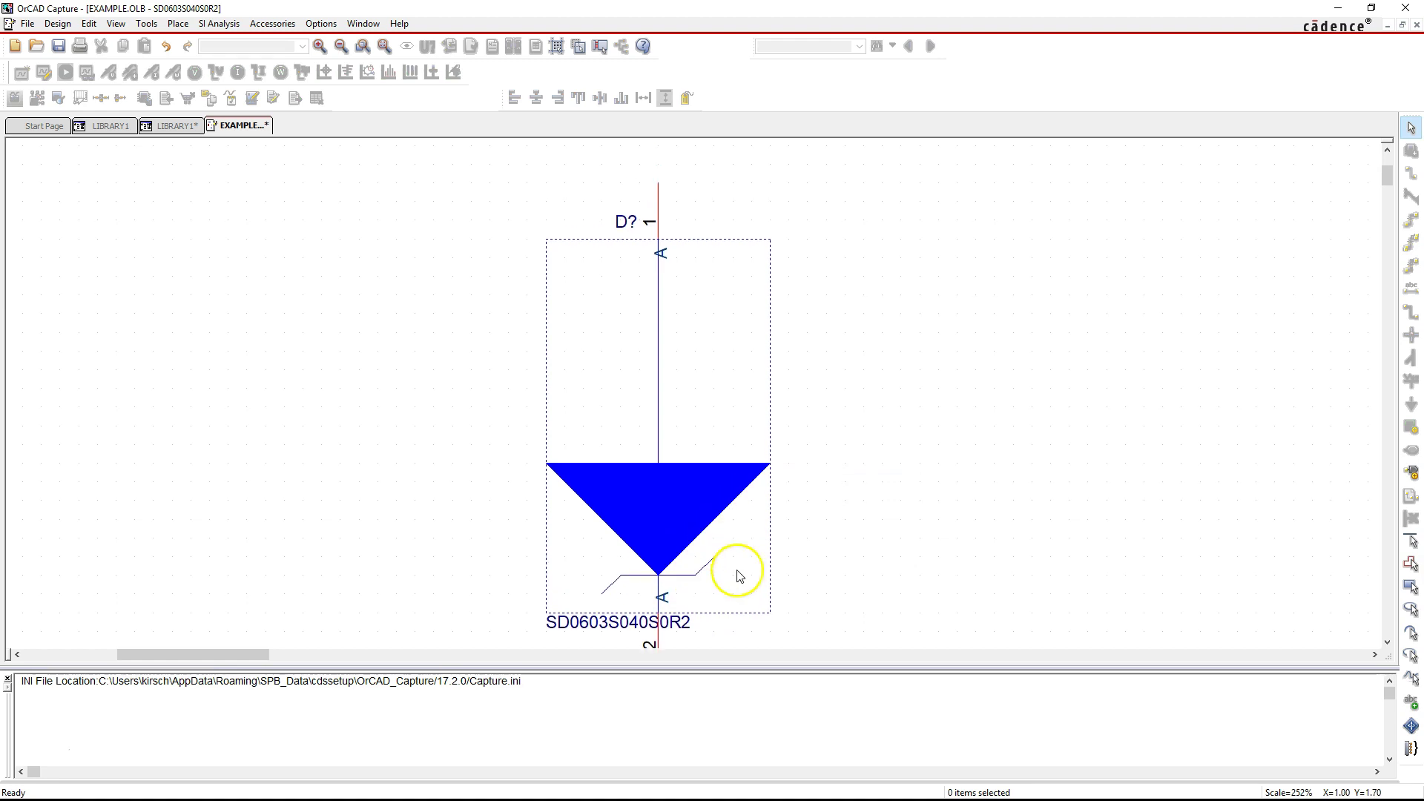
scroll(734, 571, down, 4)
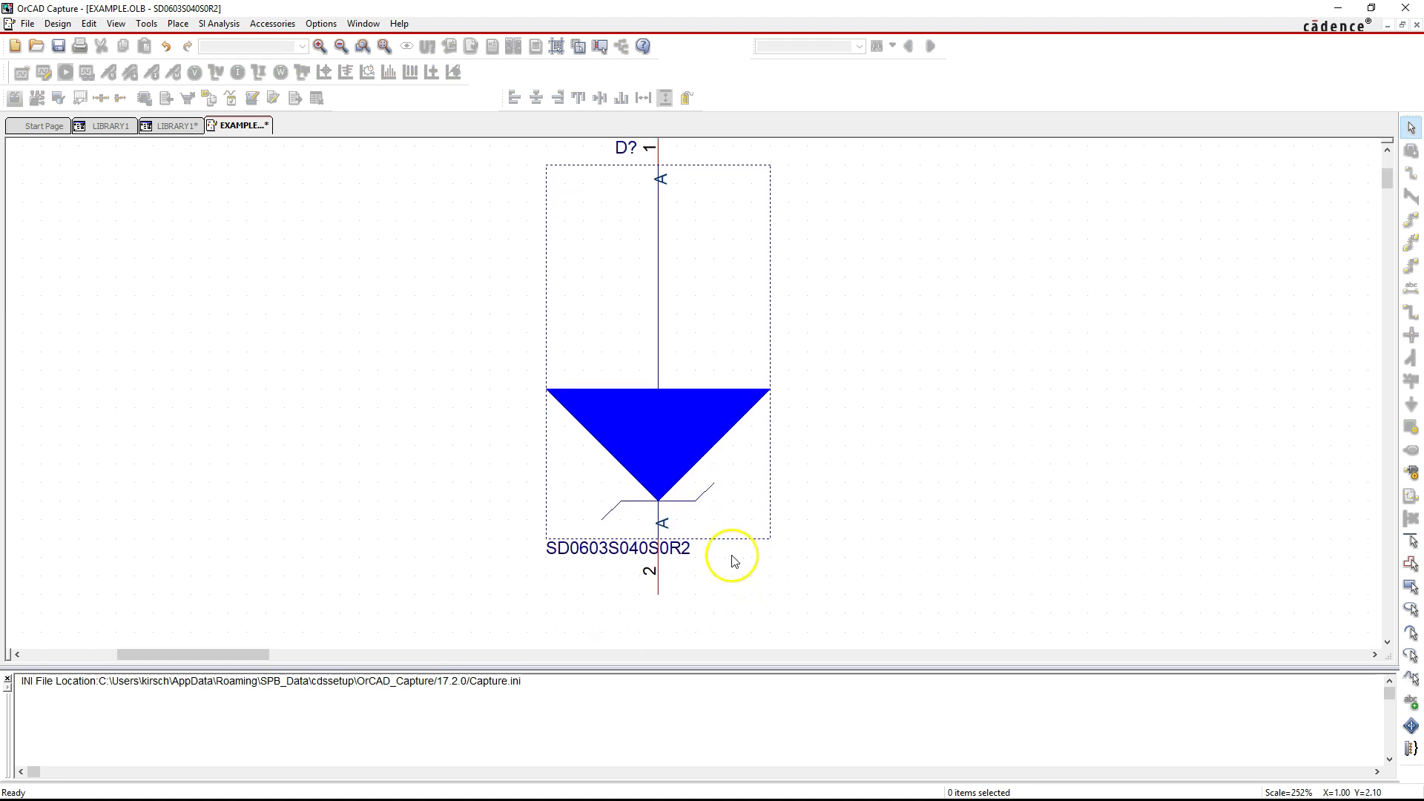
click(783, 551)
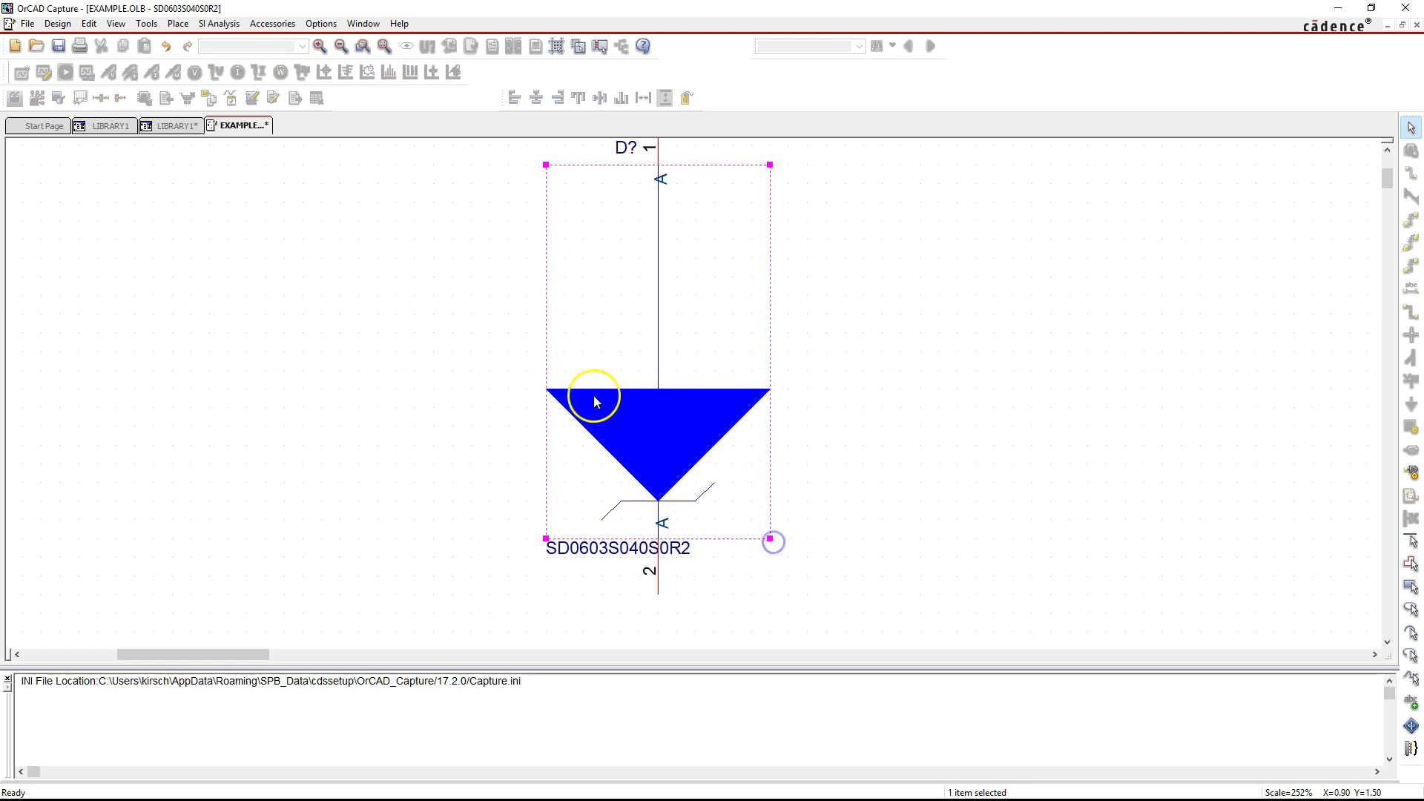
click(383, 307)
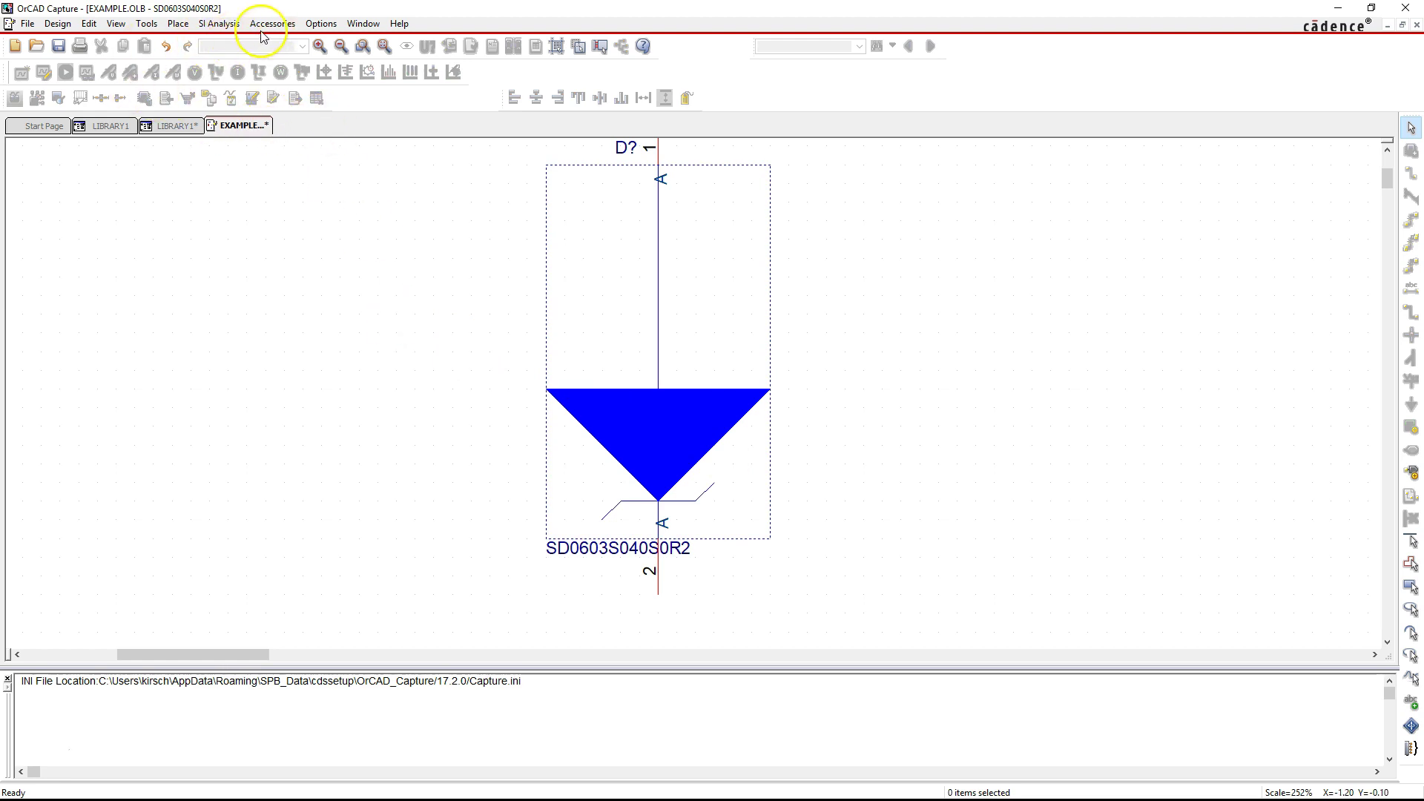
Step: Turn off grid snapping and draw two parallel slanted lines about 0.3 long, running down and outward beside the triangle's lower-right edge
click(558, 48)
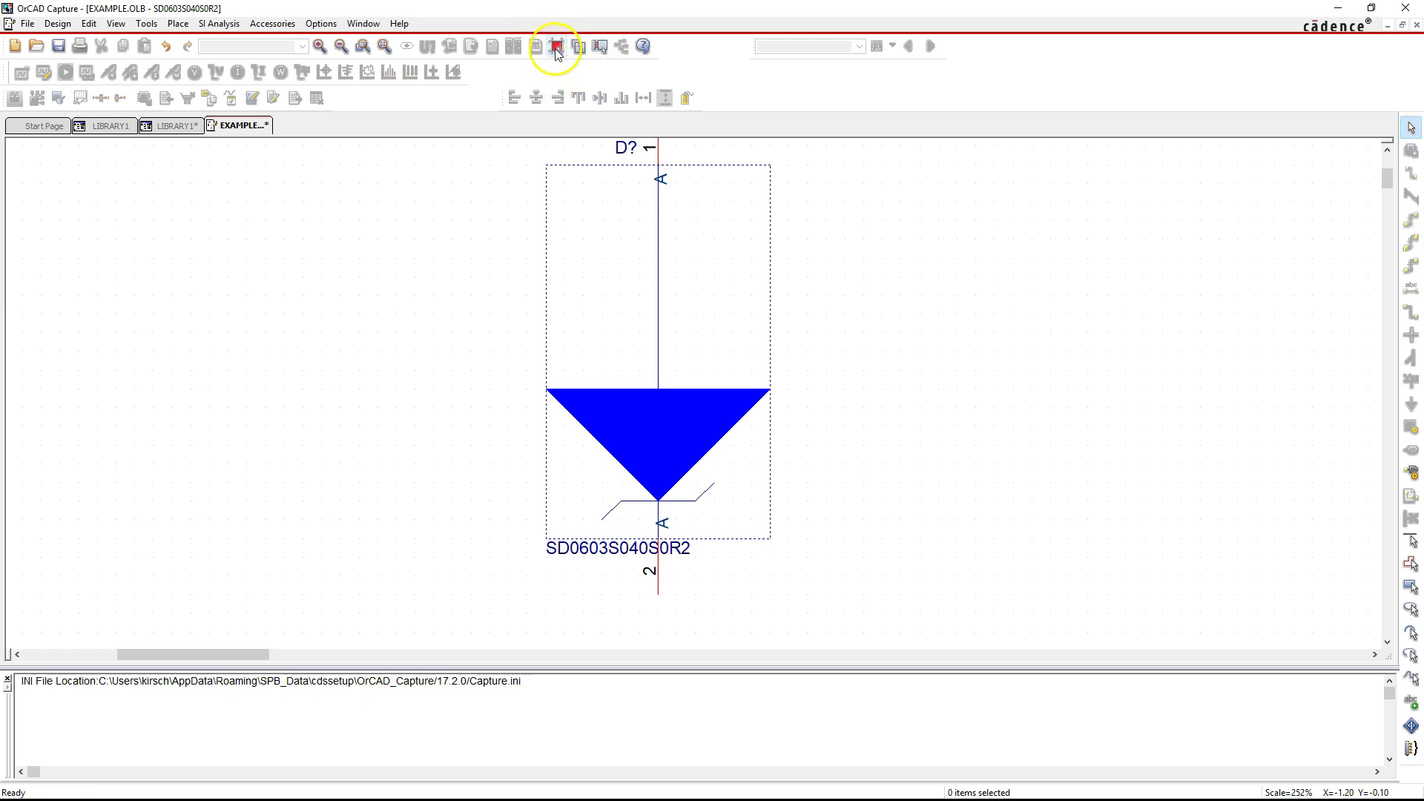
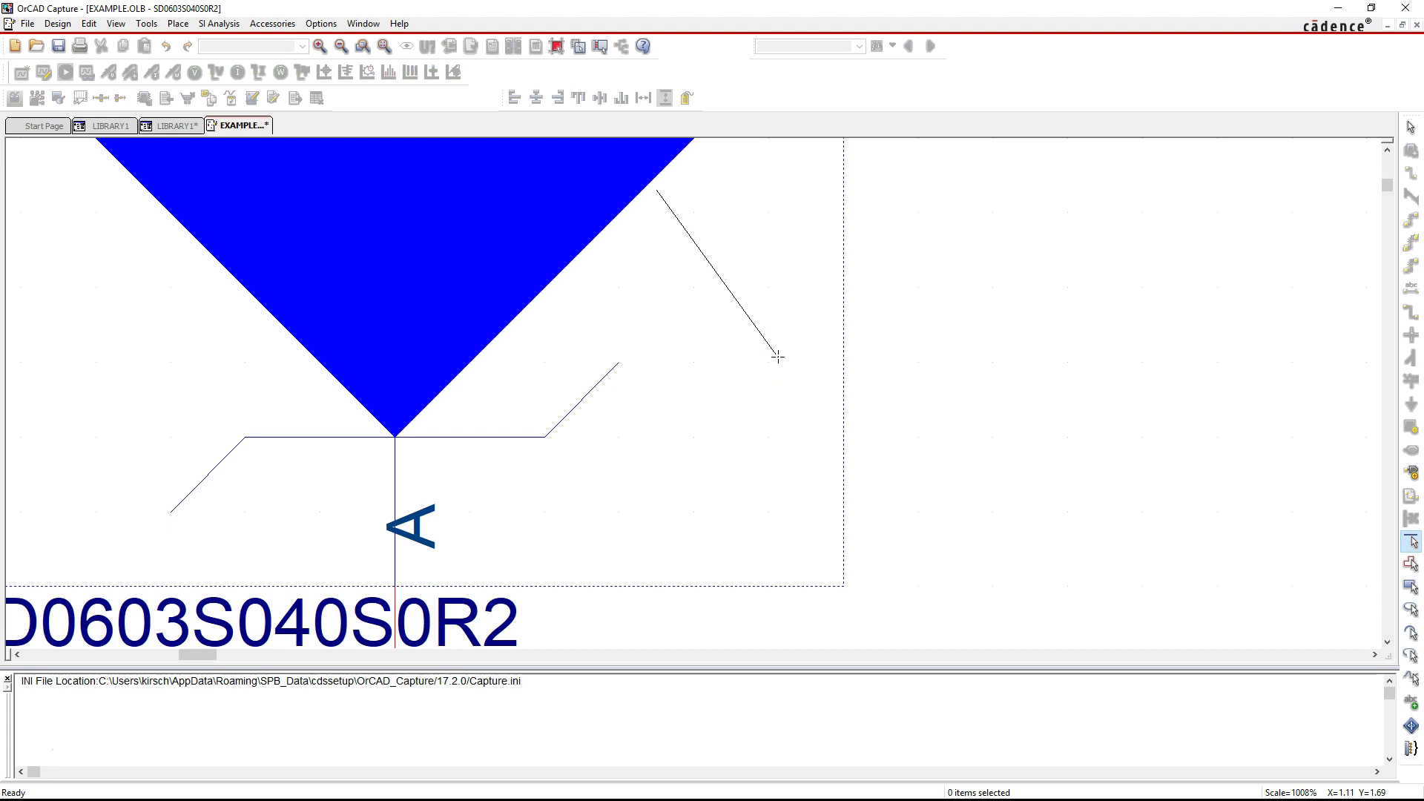
click(777, 356)
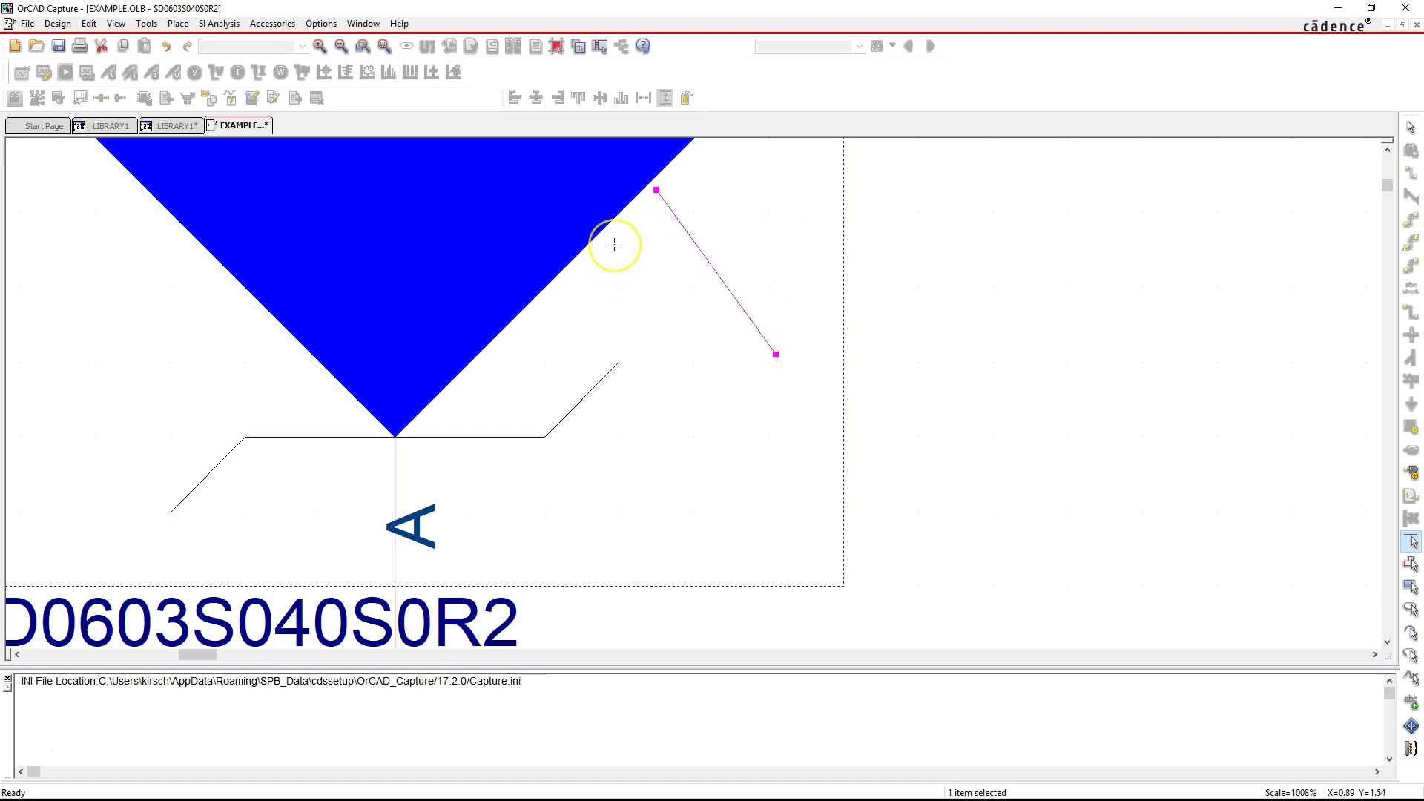
mouse_move(614, 245)
mouse_down()
mouse_move(683, 400)
mouse_move(755, 438)
mouse_up()
click(754, 438)
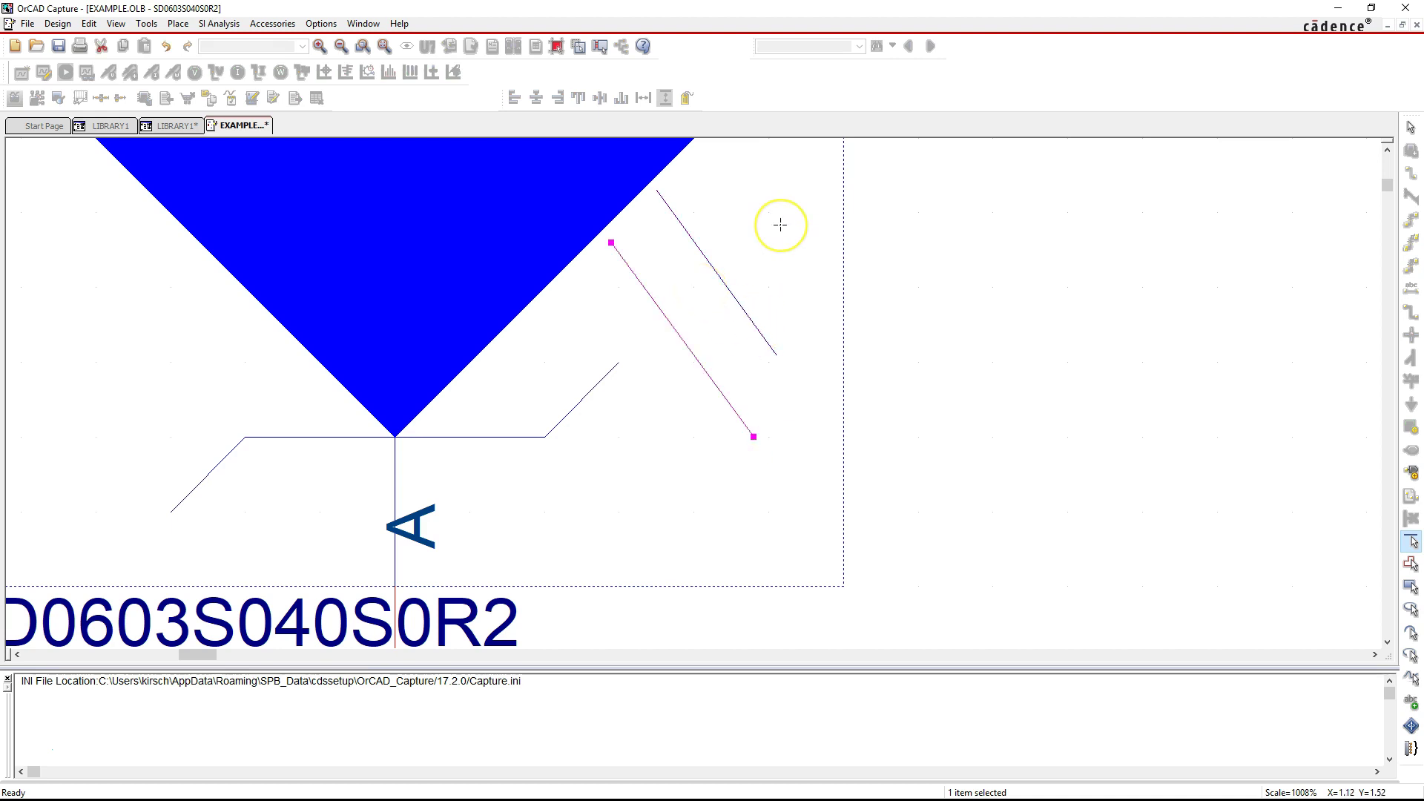
key(Escape)
click(786, 256)
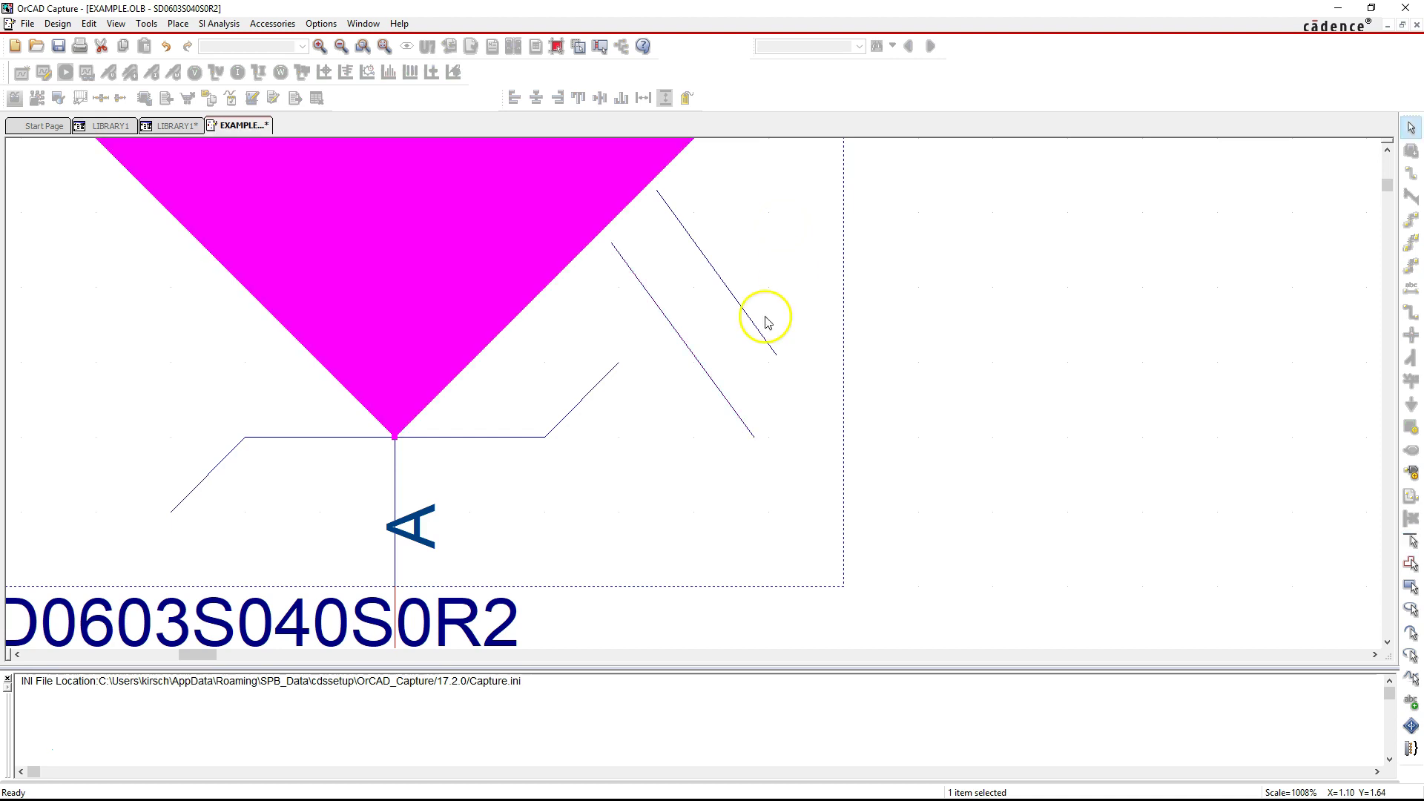
Step: Draw a closed polyline arrowhead about 0.11 tall and 0.09 wide at the lower end of the outer slanted line
click(970, 318)
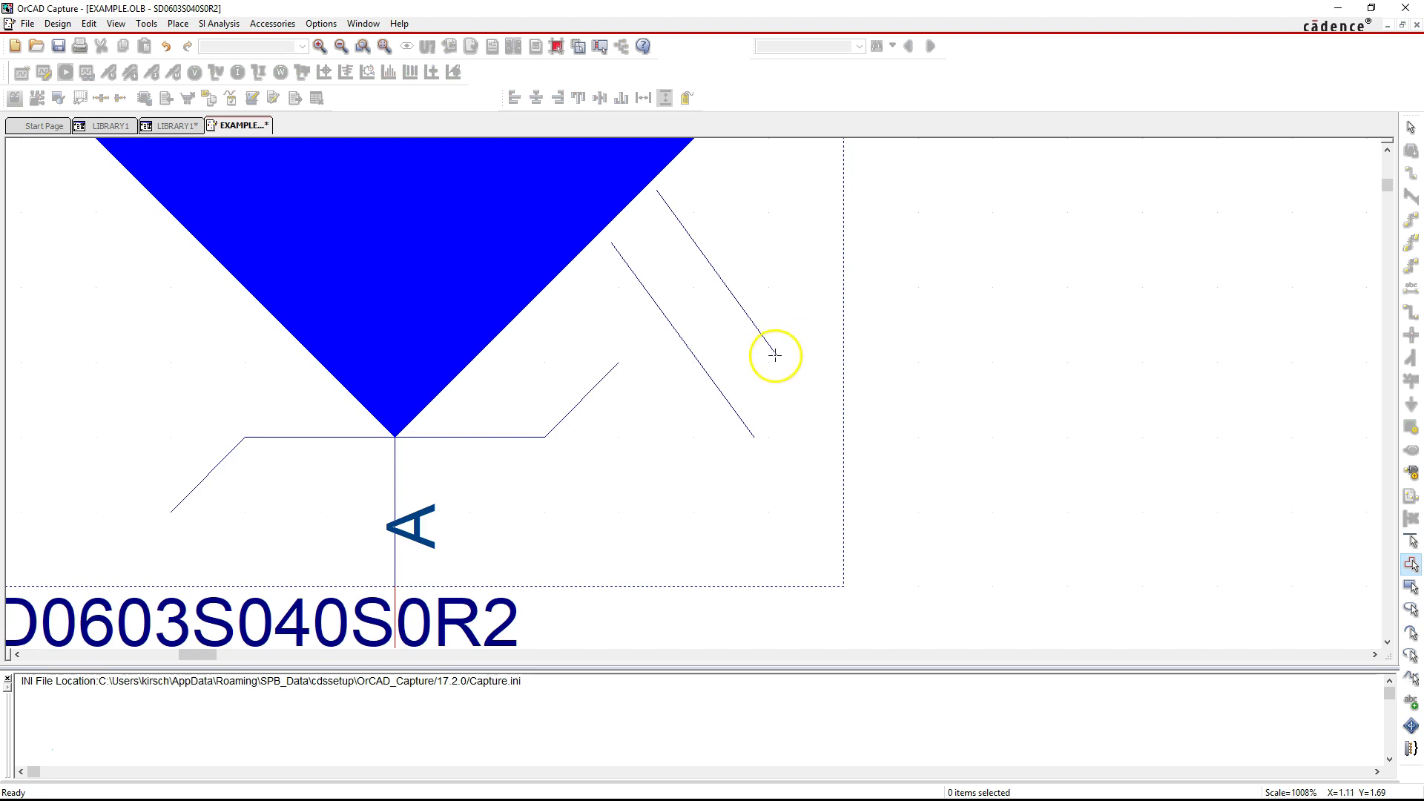
mouse_move(777, 355)
mouse_down()
mouse_move(773, 272)
mouse_move(705, 334)
mouse_move(775, 354)
mouse_up()
right_click(818, 287)
click(823, 292)
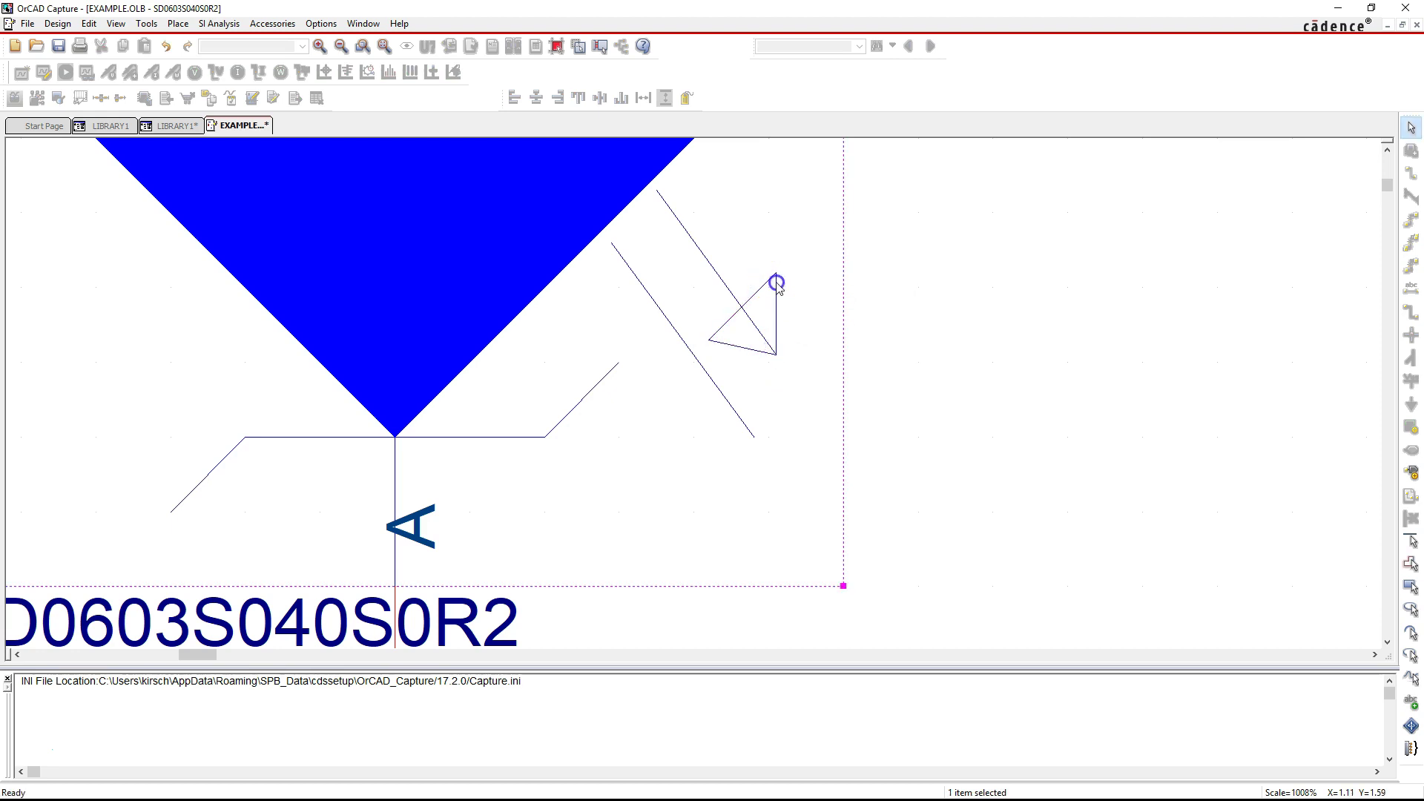
Step: Try to select the small arrowhead triangle at the end of the outer slanted line
click(776, 284)
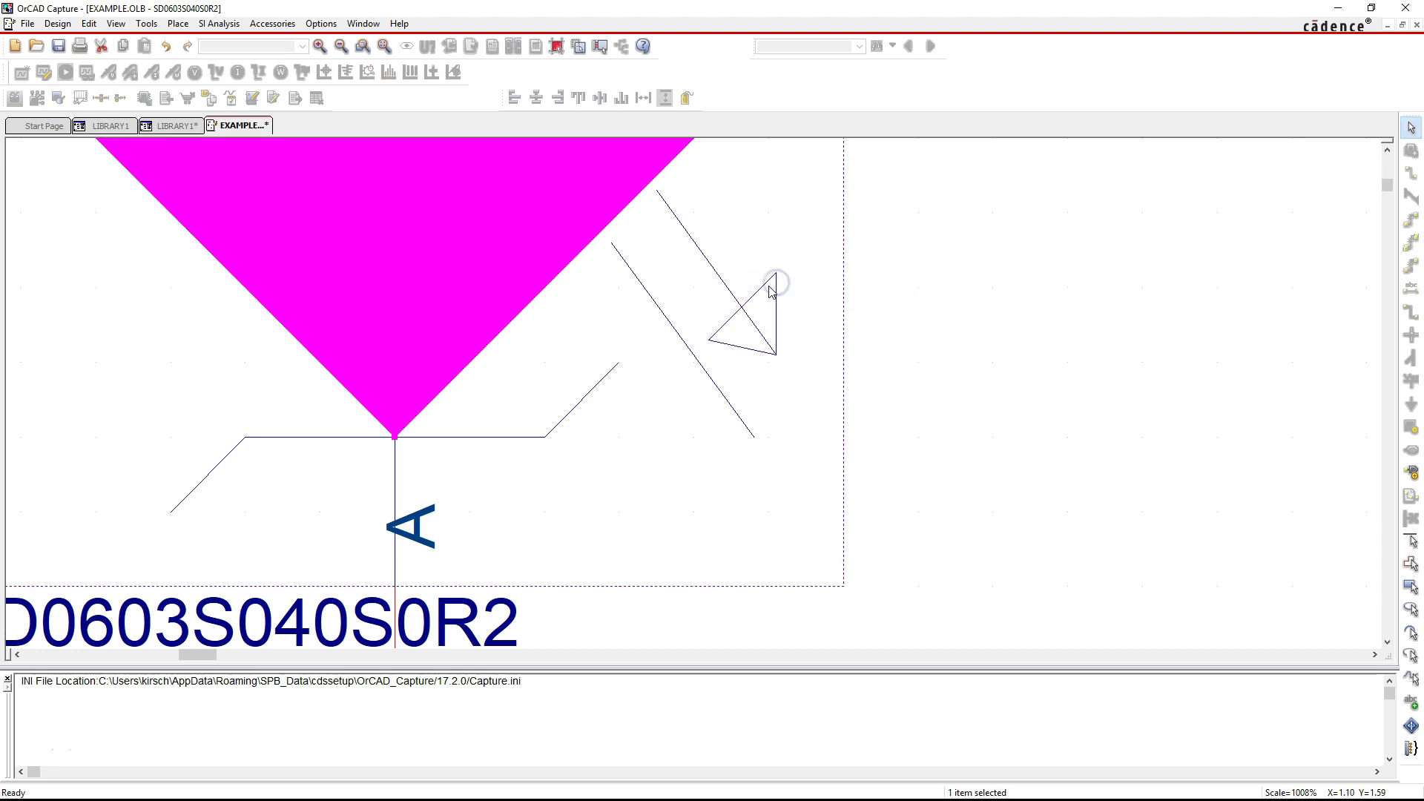
click(952, 320)
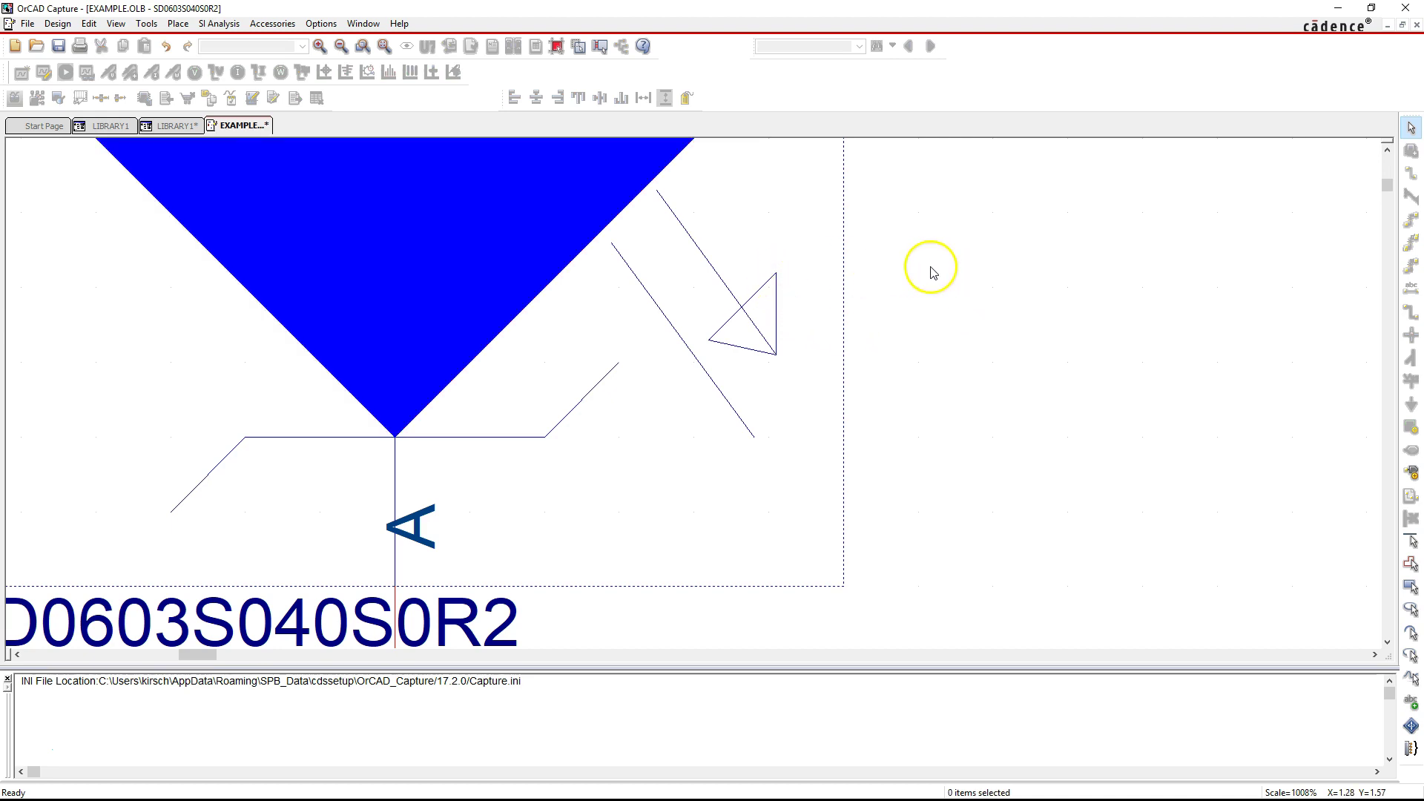
click(740, 348)
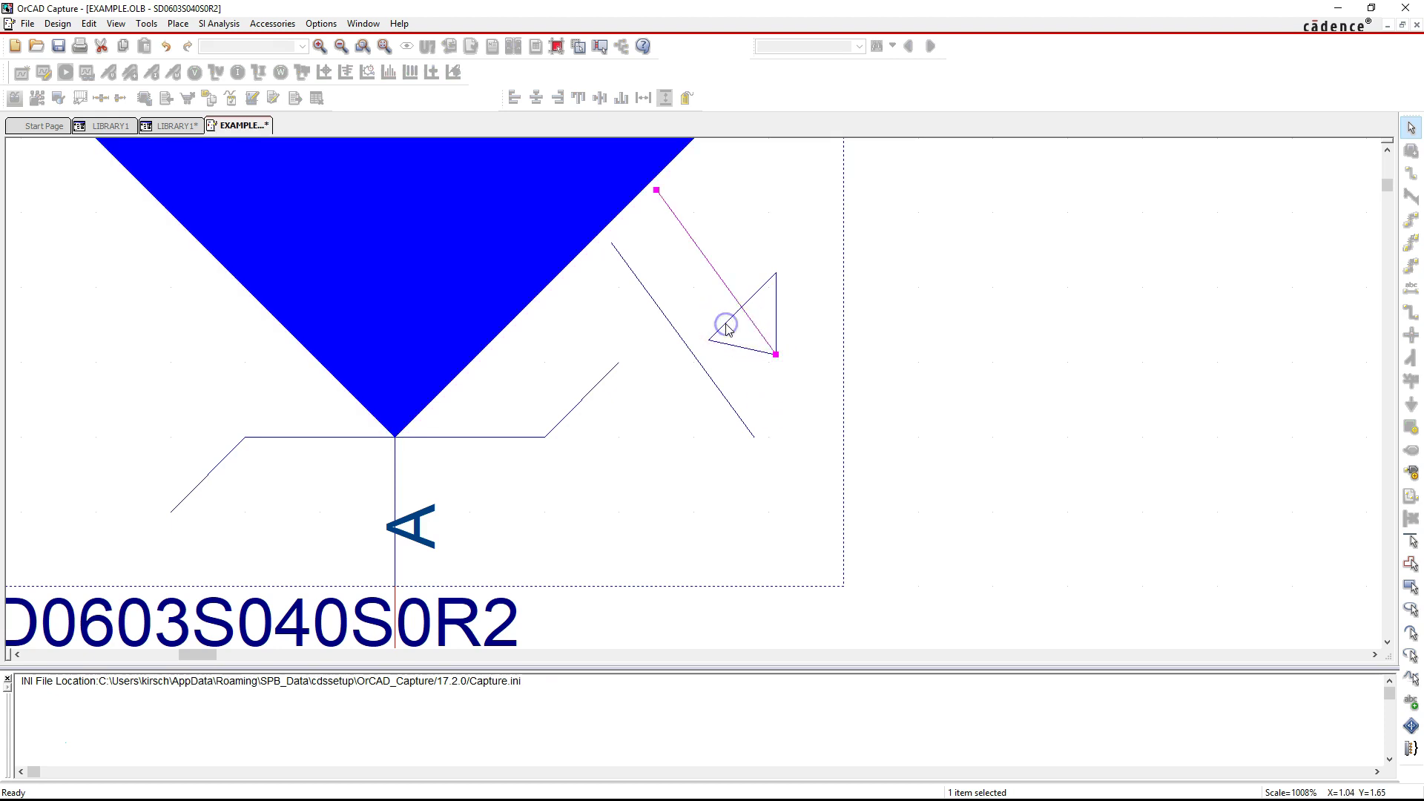
click(714, 343)
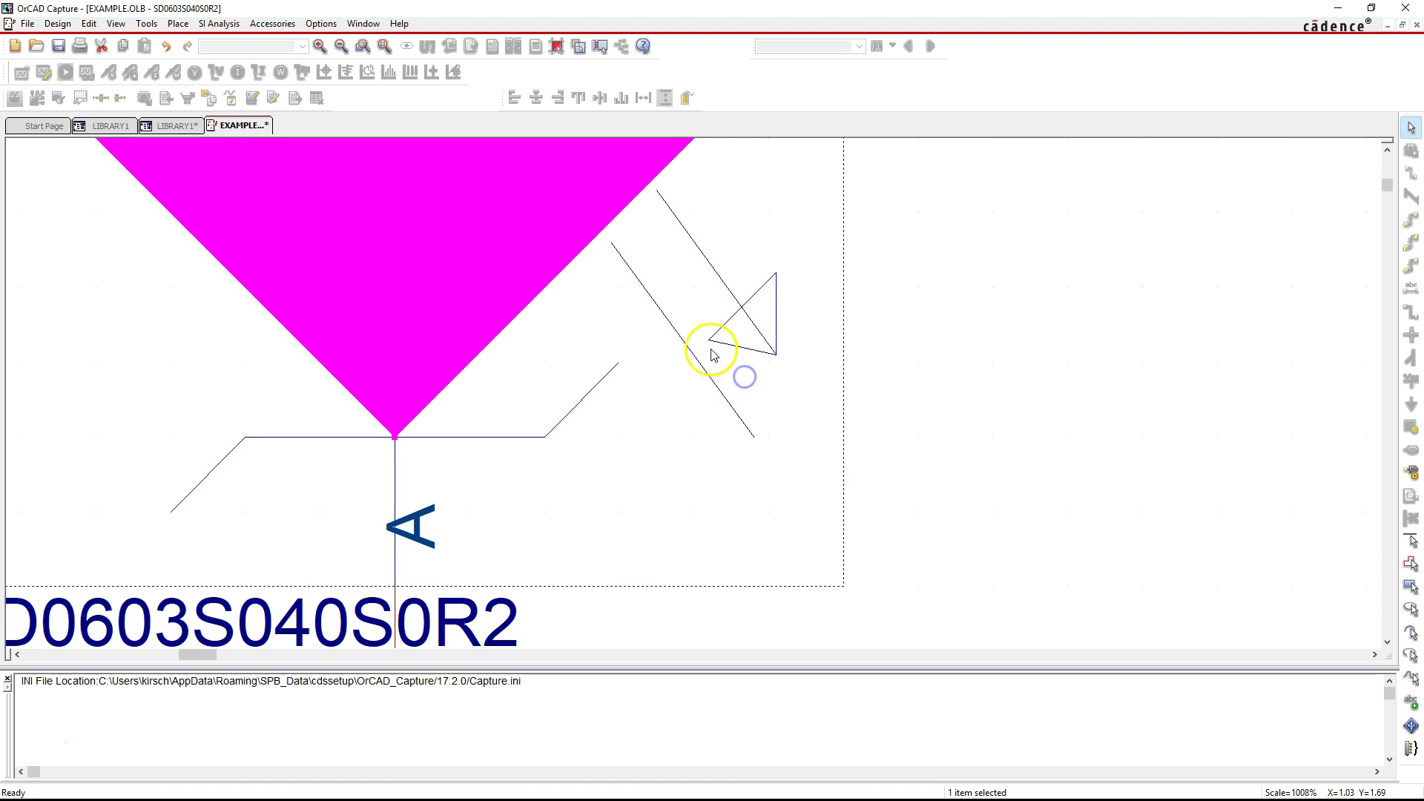
click(713, 343)
click(725, 342)
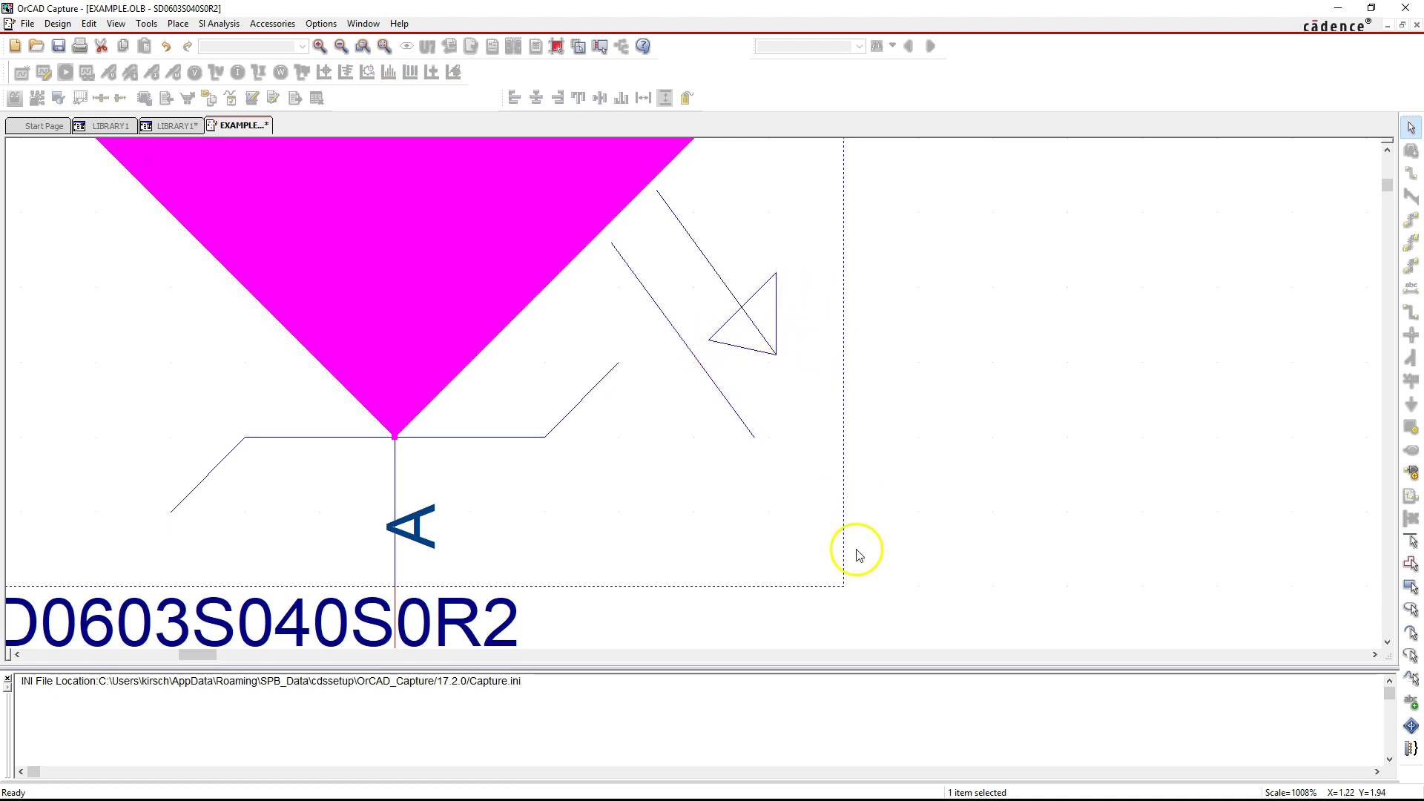
Step: Enlarge the part outline from its lower-right corner by about 0.23 to the right and 0.08 downward
click(844, 586)
drag(844, 587, 1015, 645)
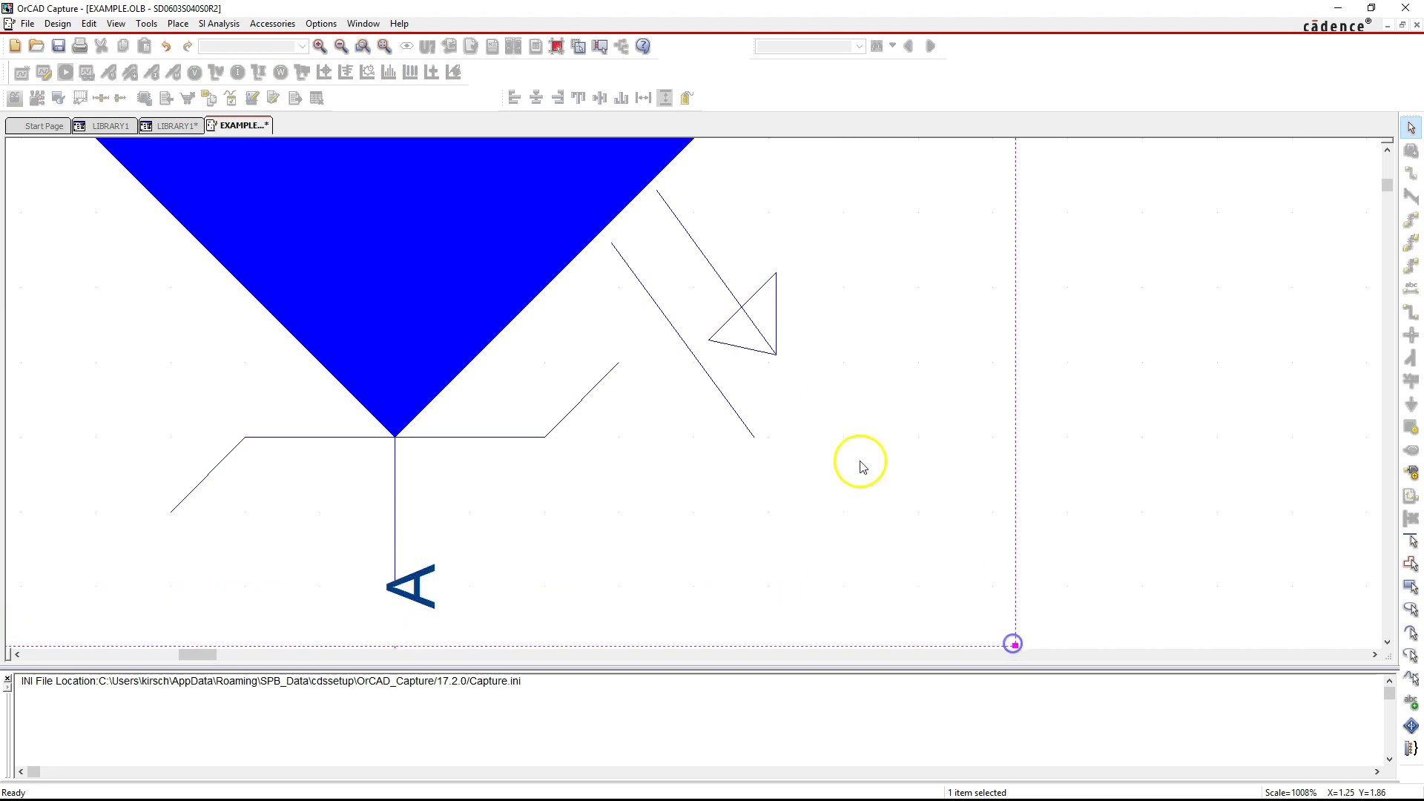
Step: Try again to select the small arrowhead by its vertical edge and tip
click(776, 319)
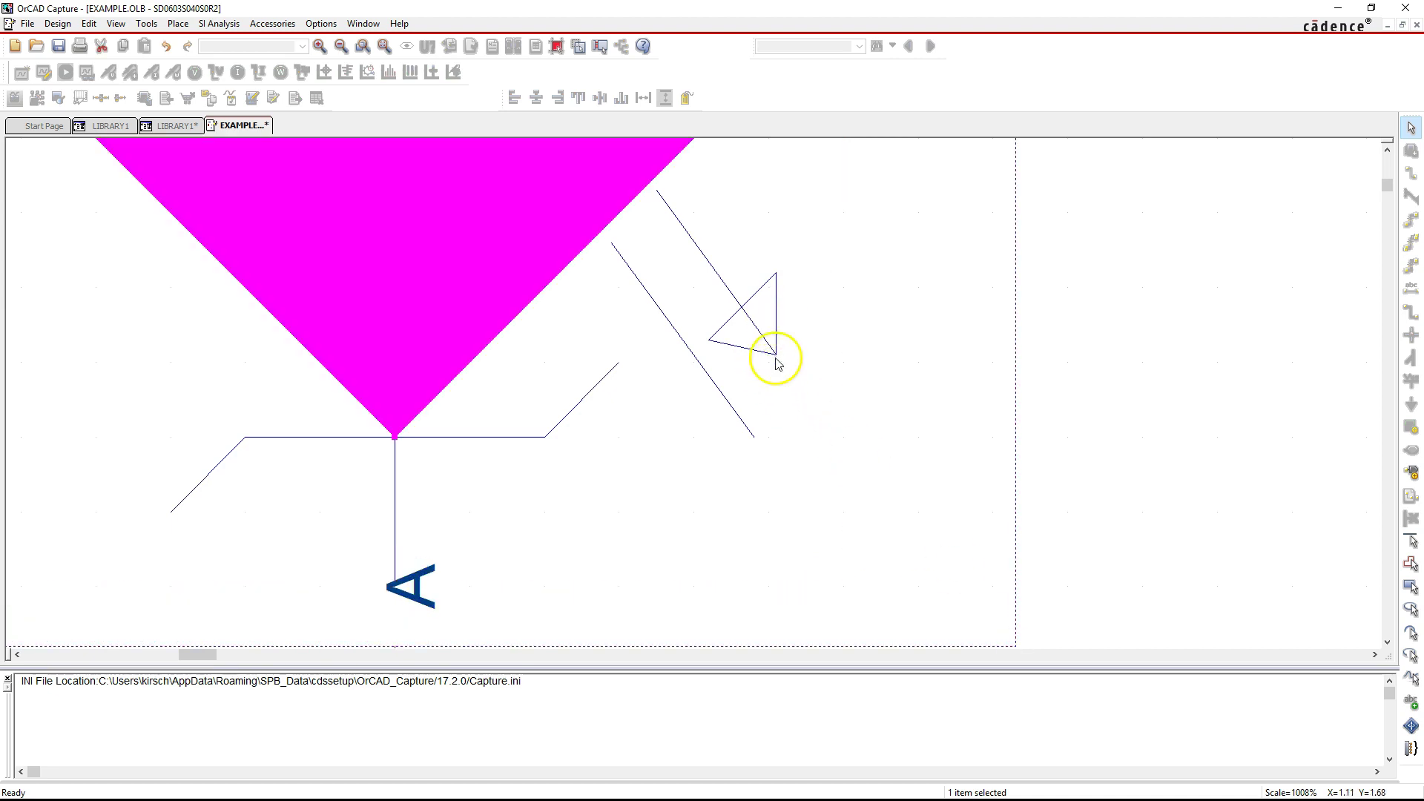
click(776, 357)
click(779, 351)
click(778, 347)
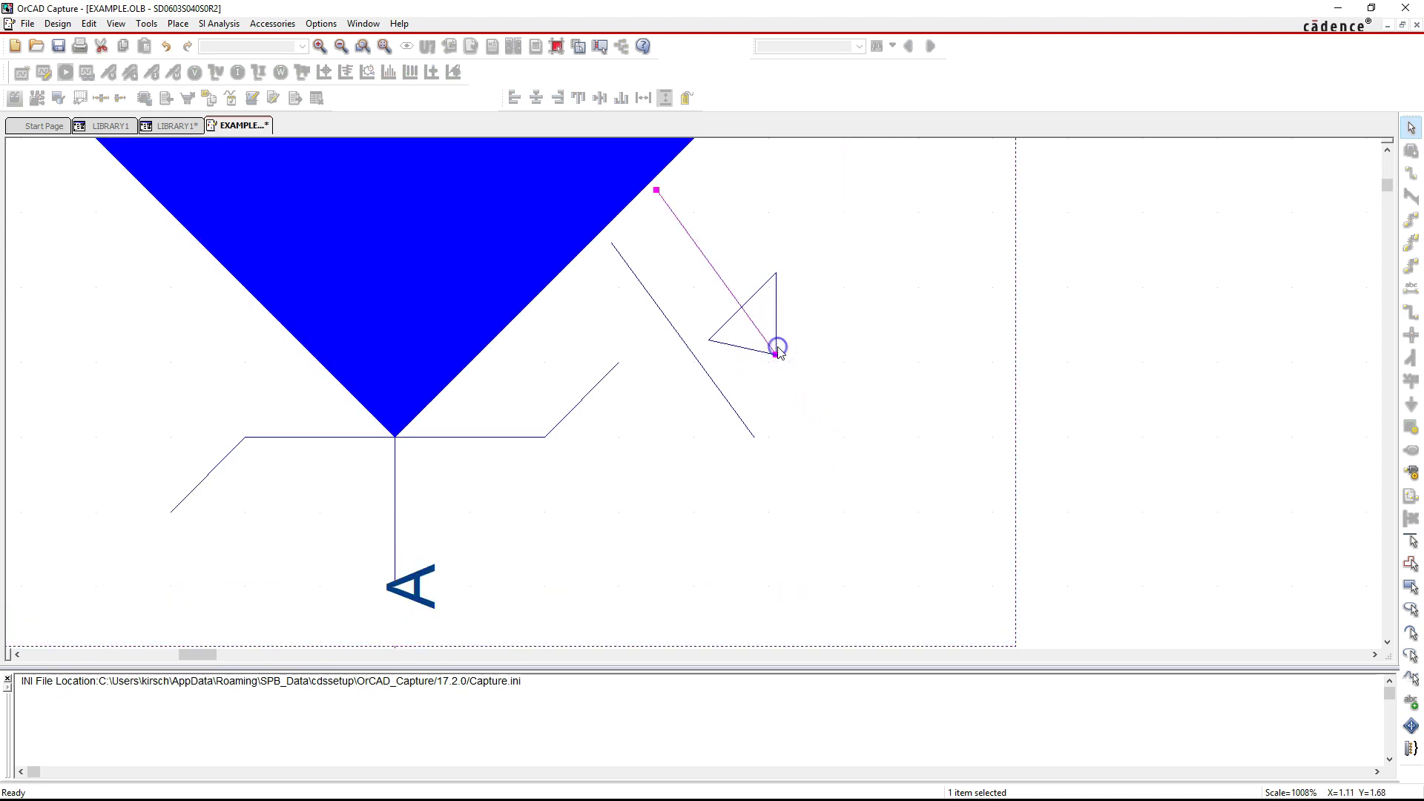
Step: Turn grid snapping back on and move the large filled triangle straight up by 0.5, clear of the small arrowhead
scroll(803, 361, up, 3)
scroll(803, 361, down, 3)
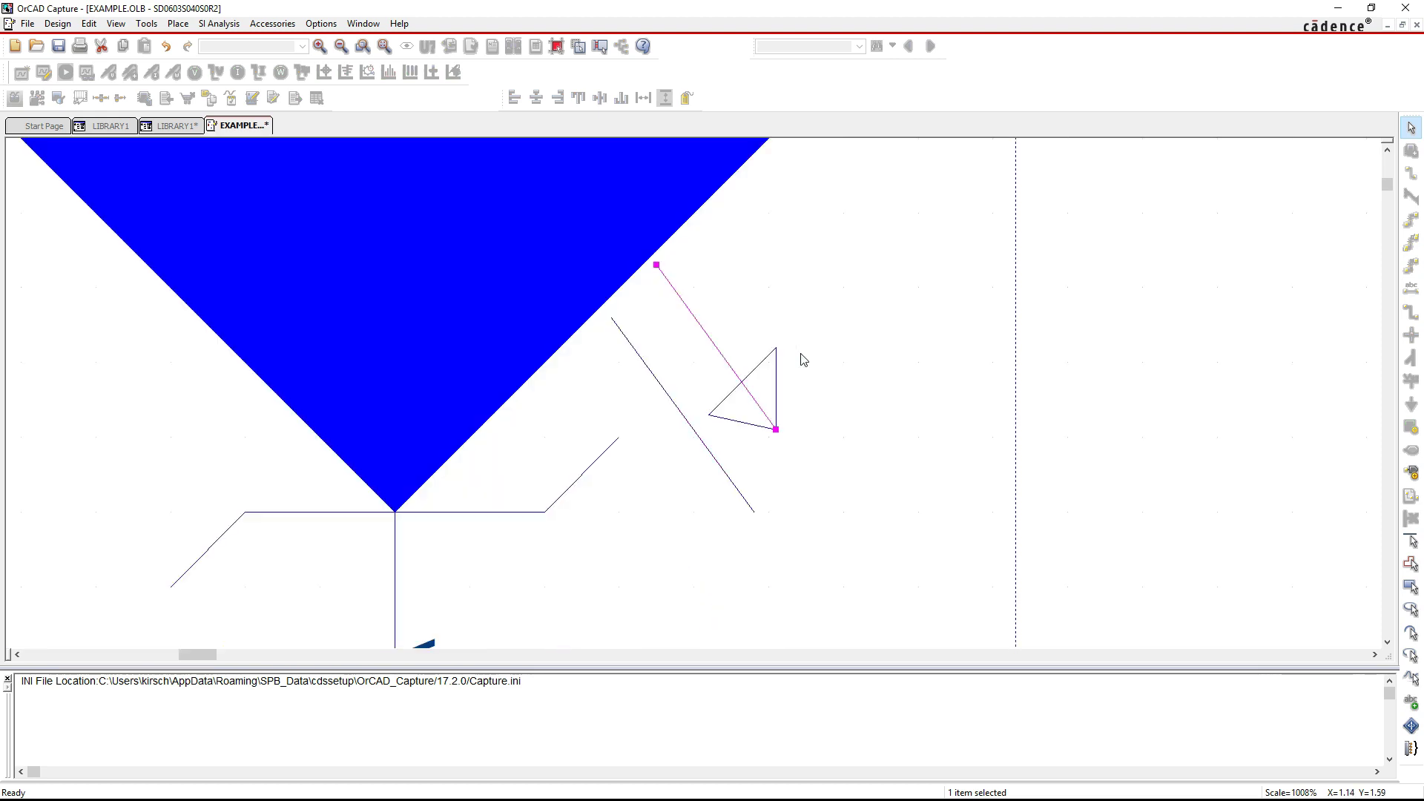
scroll(803, 361, up, 3)
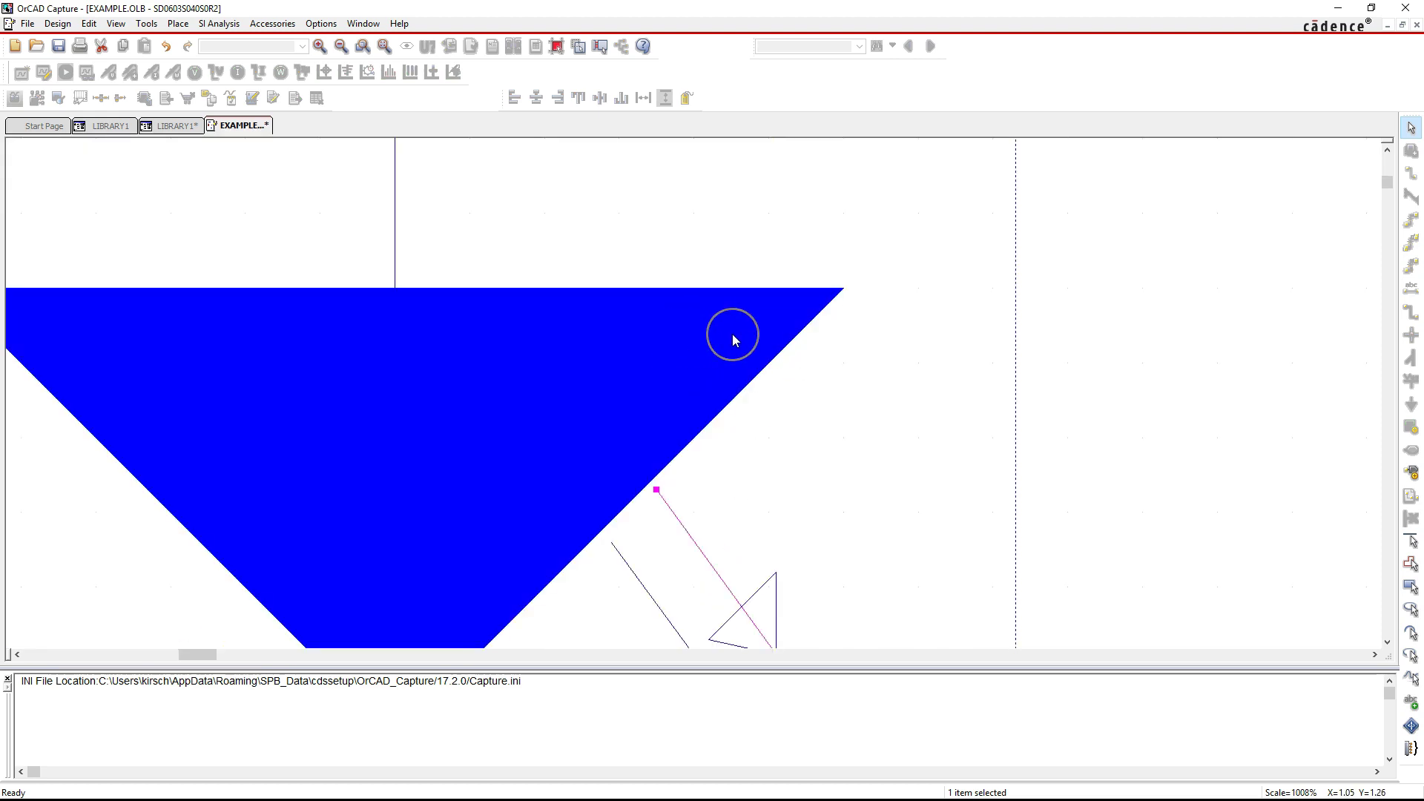
key(o)
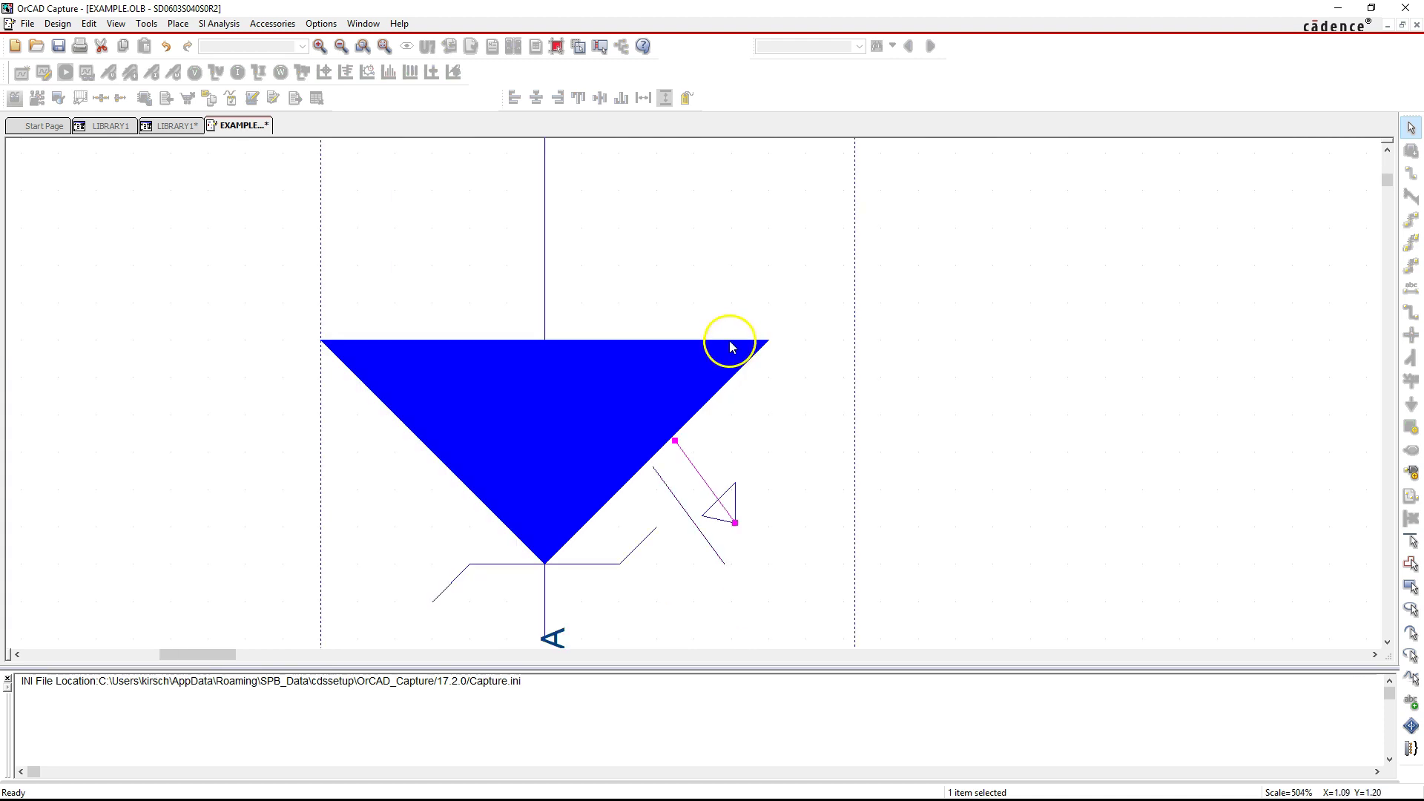
click(556, 48)
drag(578, 382, 581, 190)
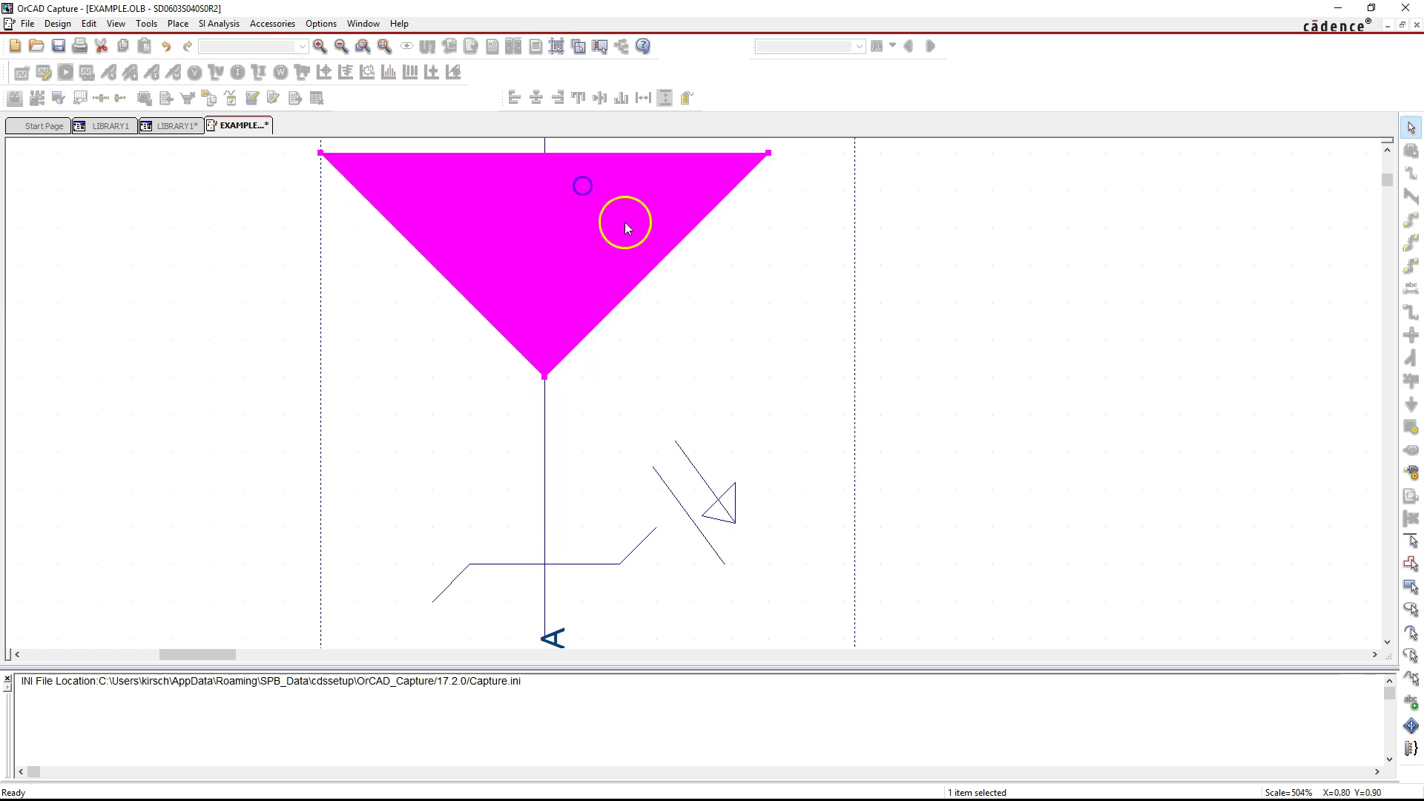
Step: Set the fill style of the arrowhead on the outer slanted line to Solid
click(752, 404)
click(718, 499)
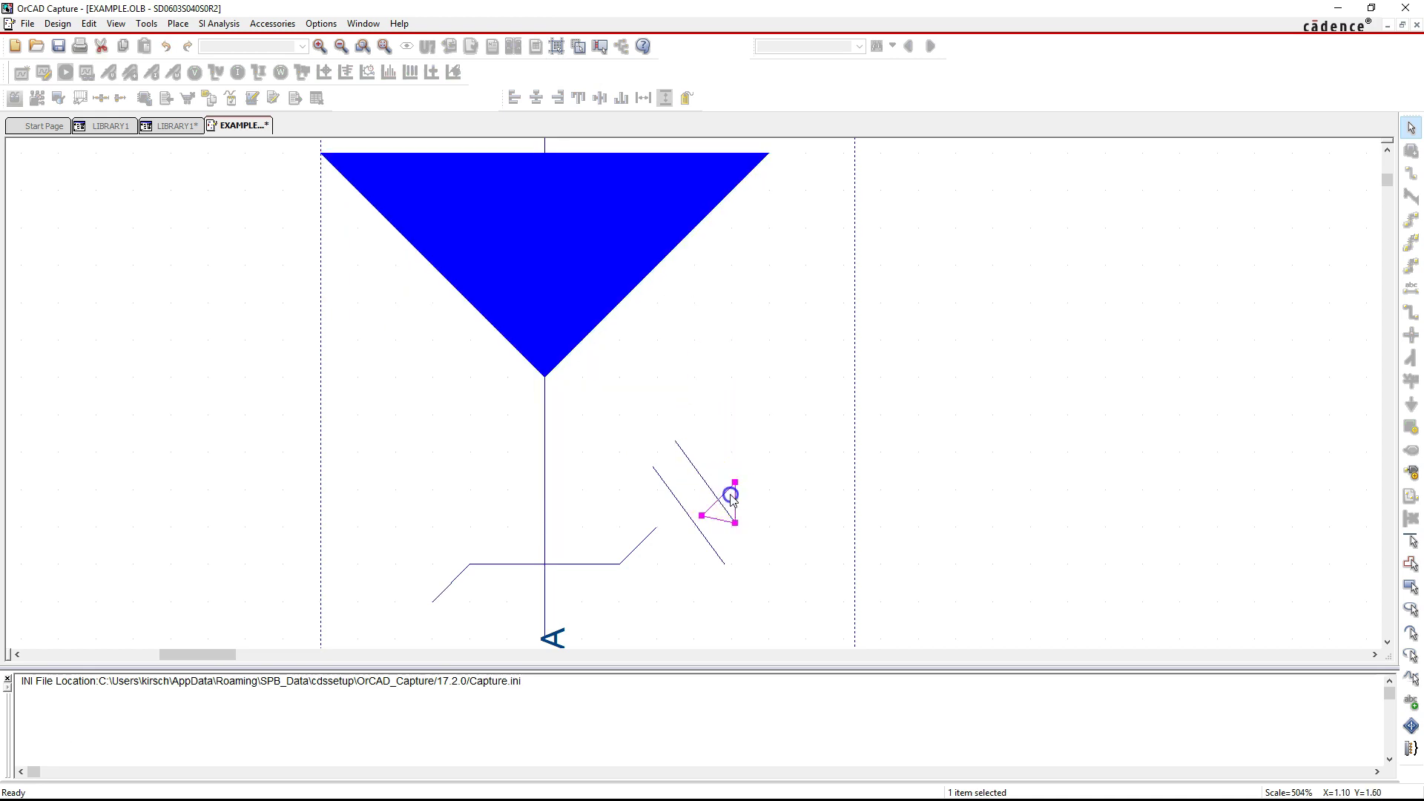
click(736, 499)
right_click(732, 492)
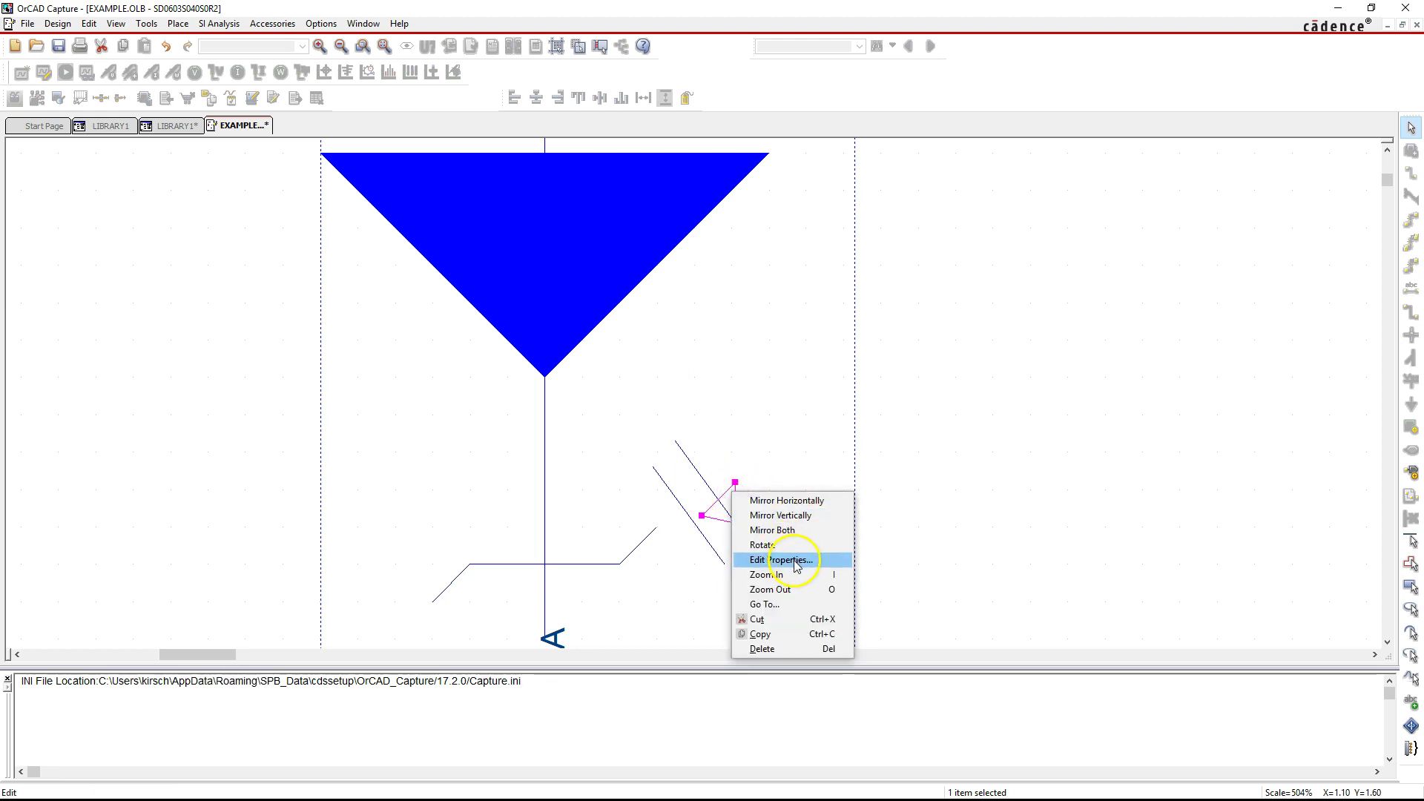
click(794, 562)
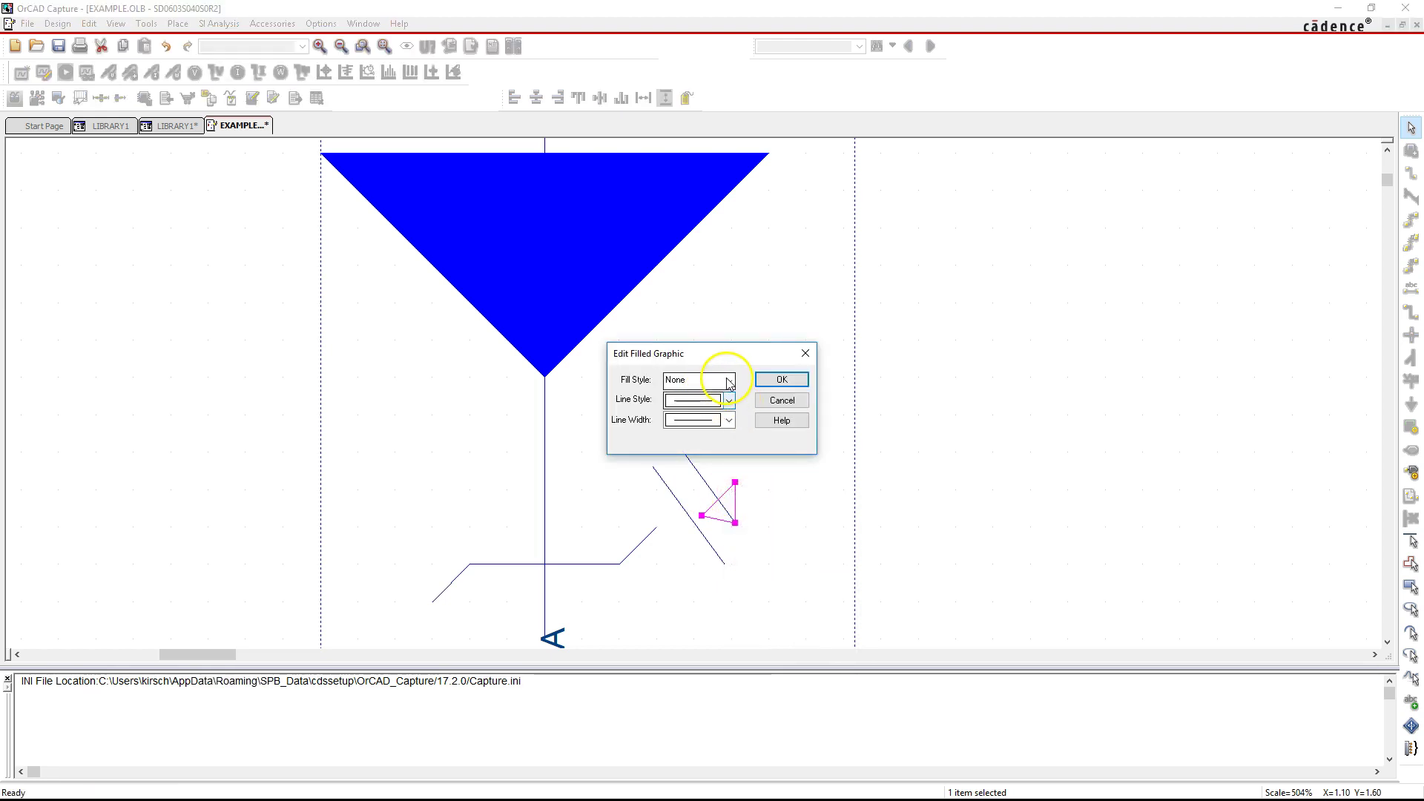
click(727, 379)
click(686, 447)
click(782, 379)
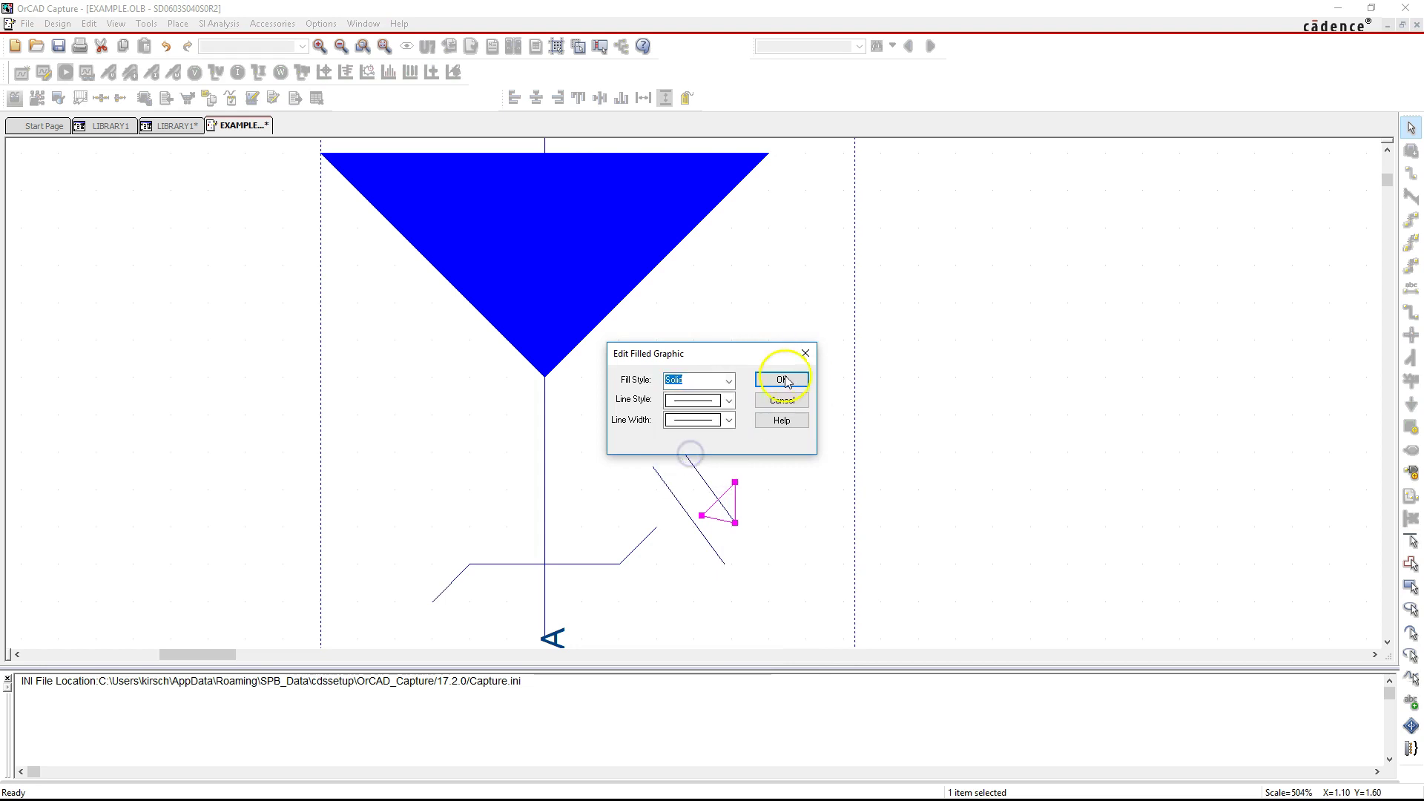
click(768, 449)
click(759, 515)
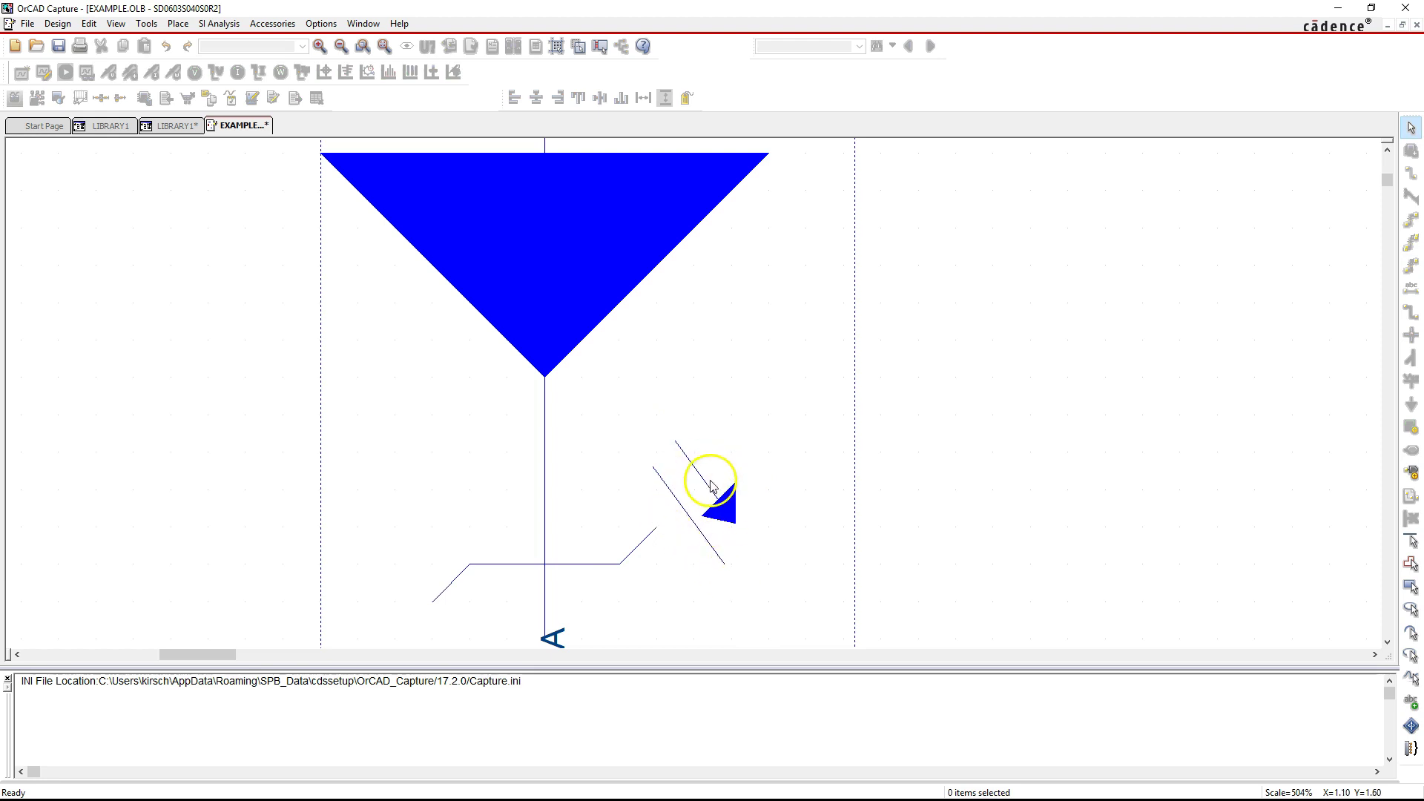
Step: Turn off grid snapping and draw a closed polyline arrowhead about 0.06 wide and tall at the inner slanted line's lower end
scroll(728, 571, down, 1)
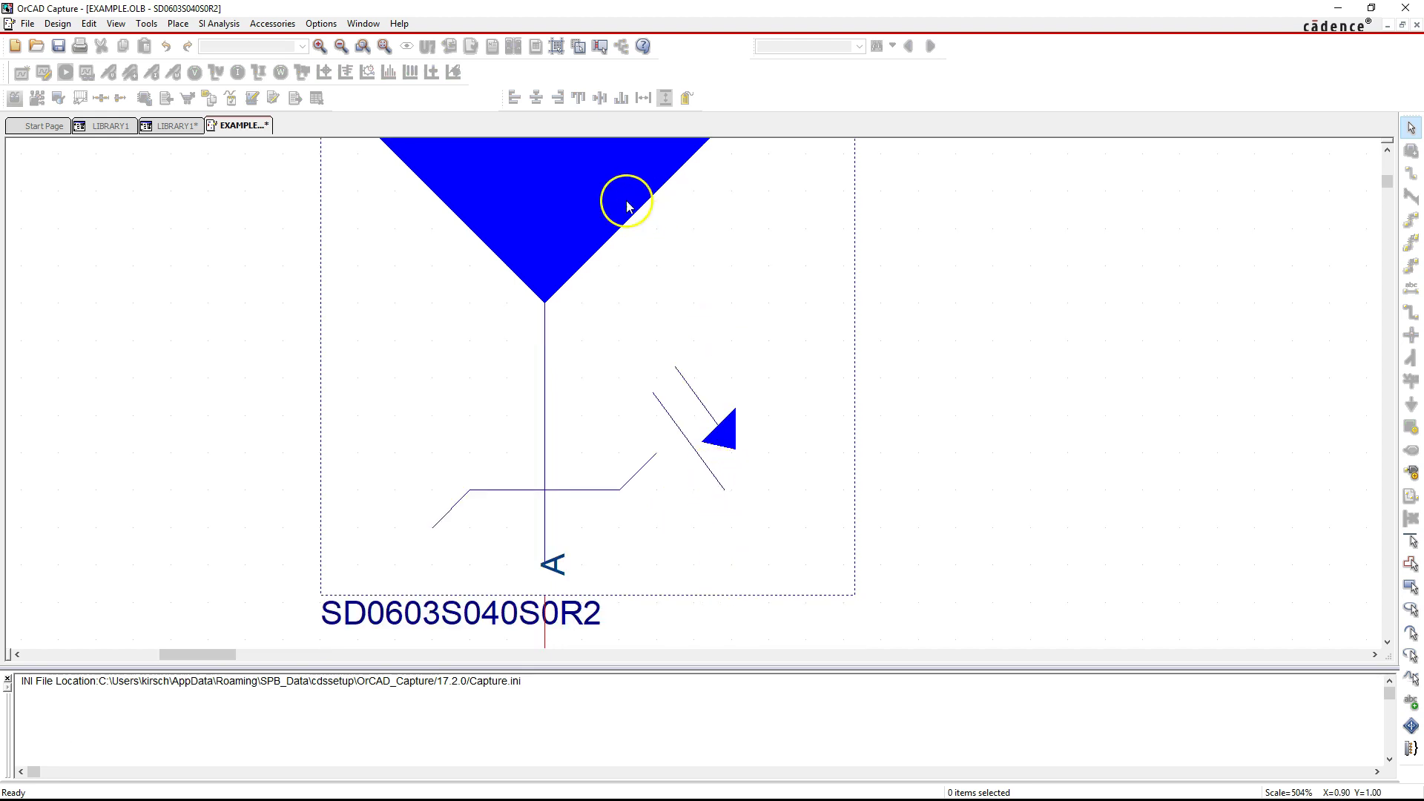
click(556, 47)
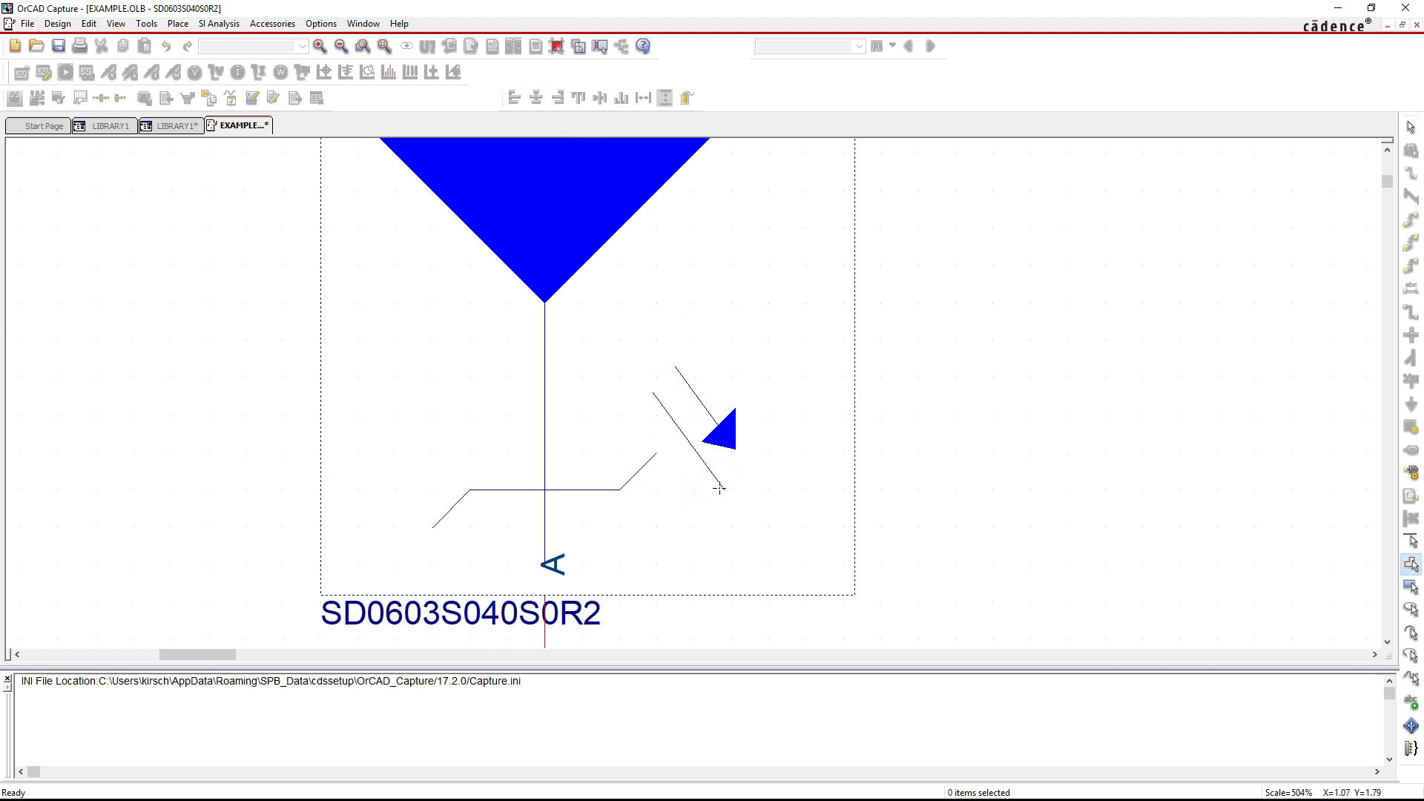
click(178, 24)
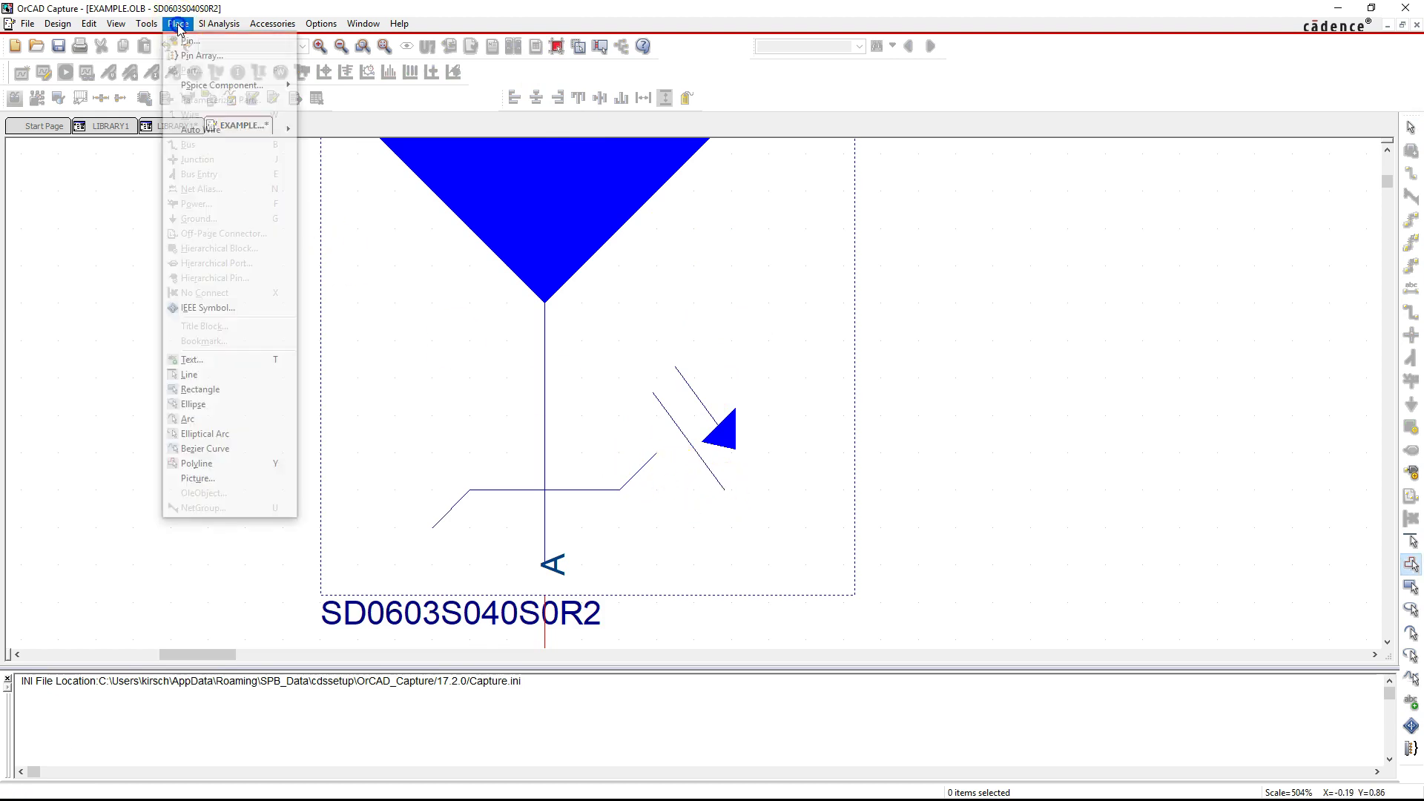
click(244, 462)
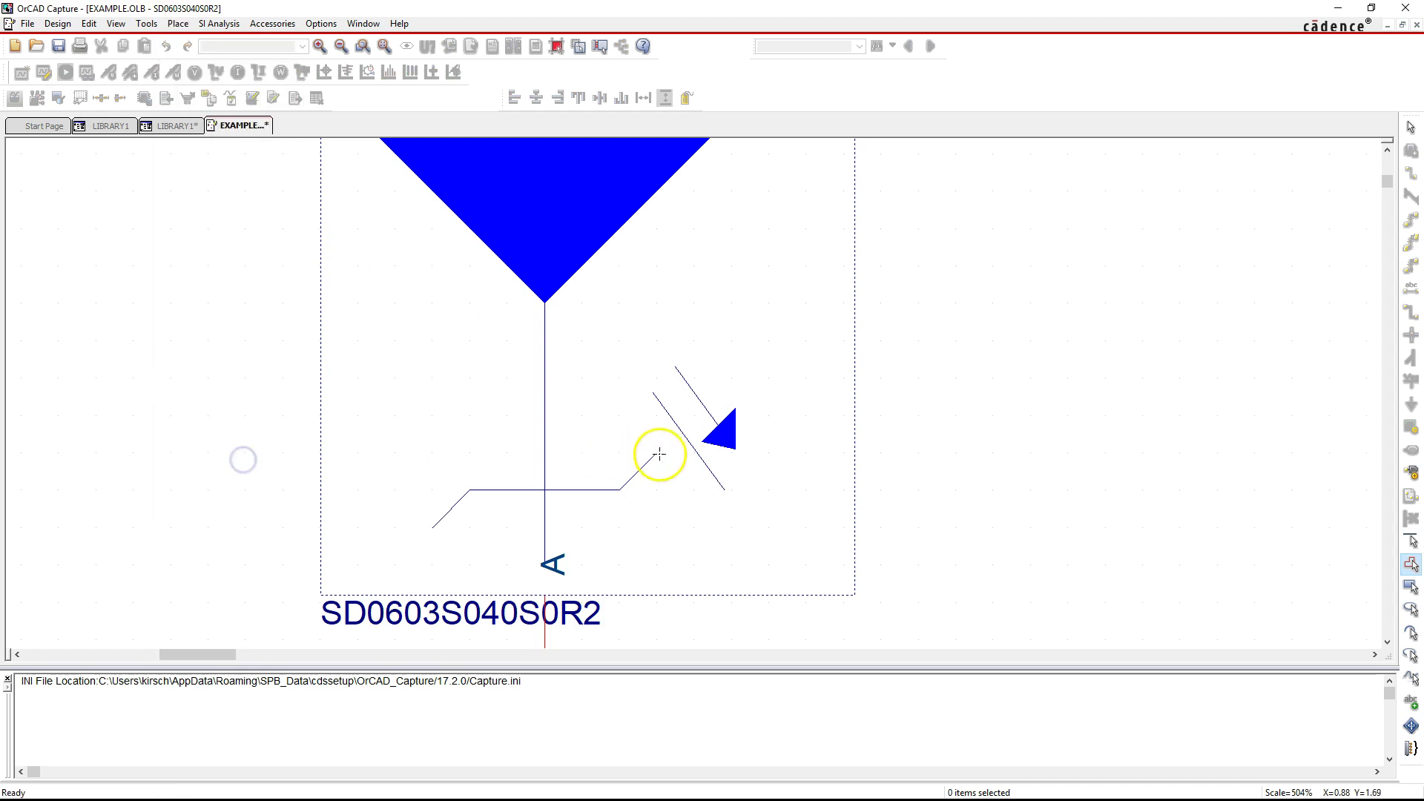
double_click(725, 489)
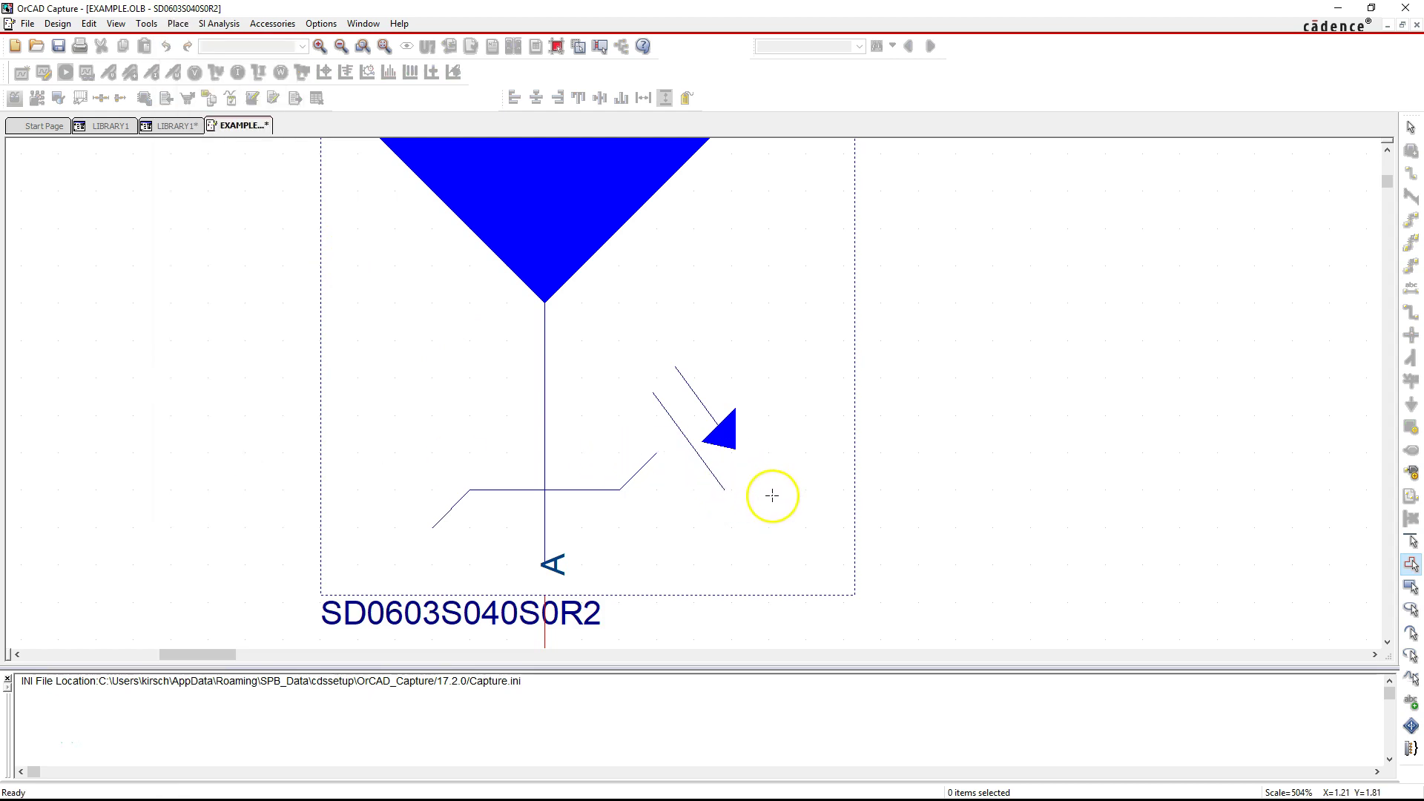
ctrl+scroll(731, 493, up, 2)
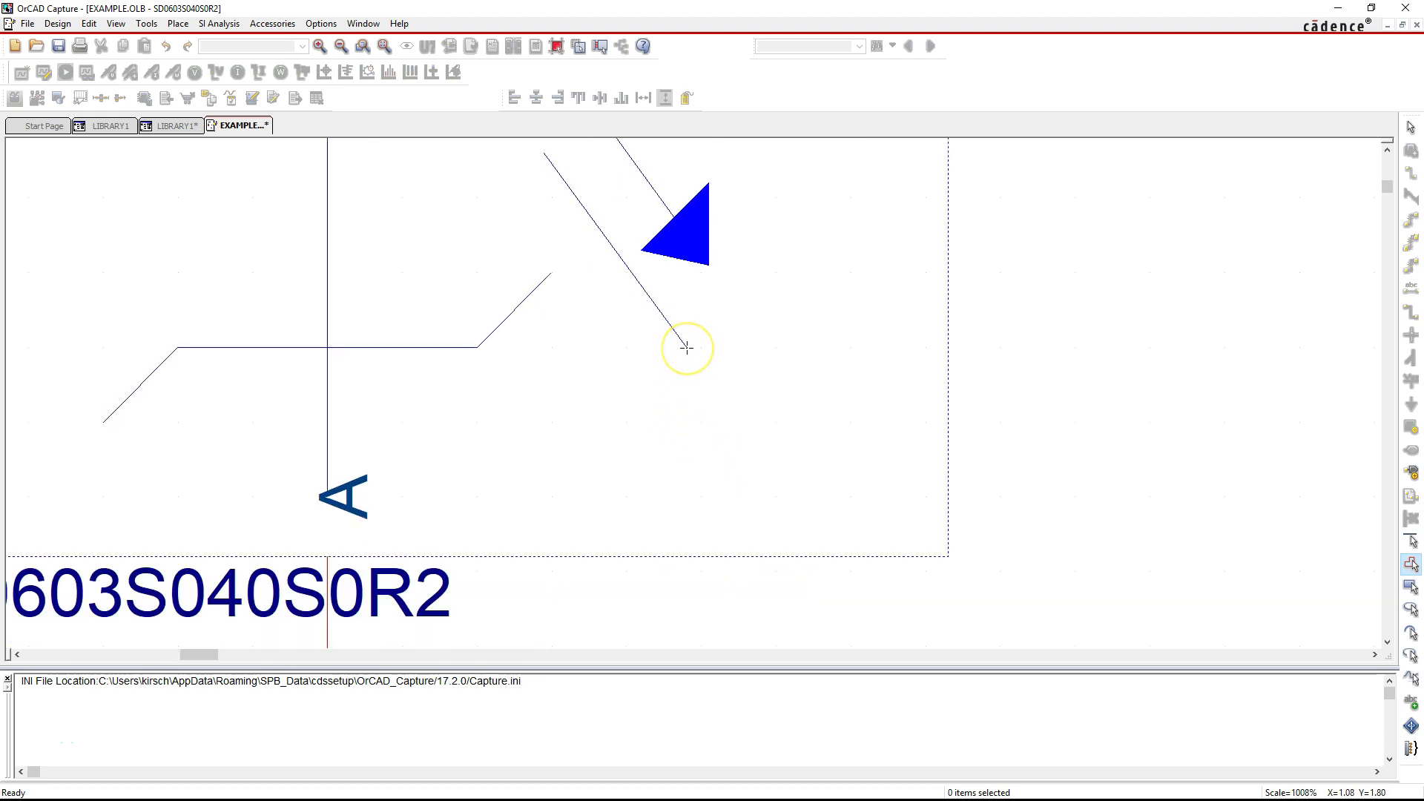
drag(686, 347, 640, 342)
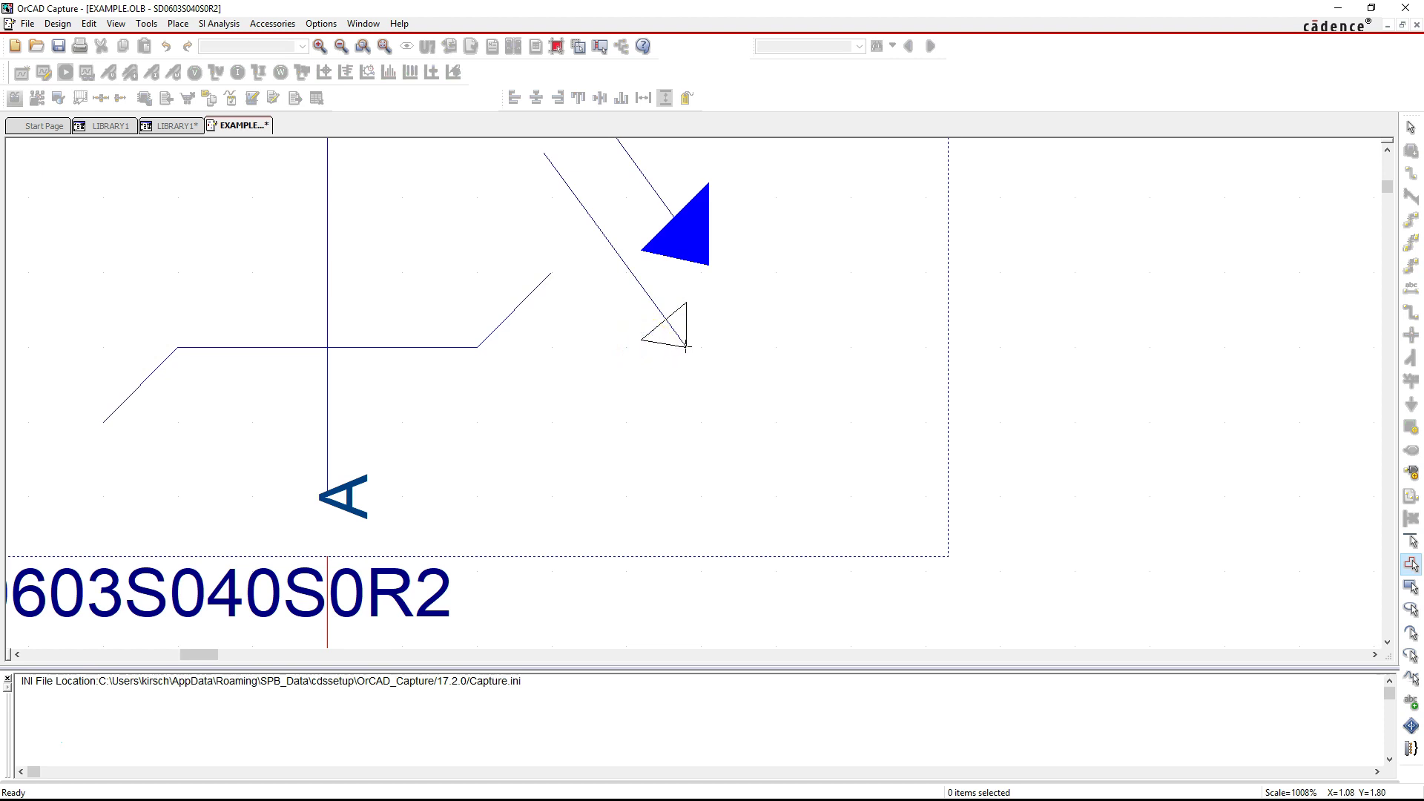
click(753, 314)
right_click(753, 314)
click(764, 314)
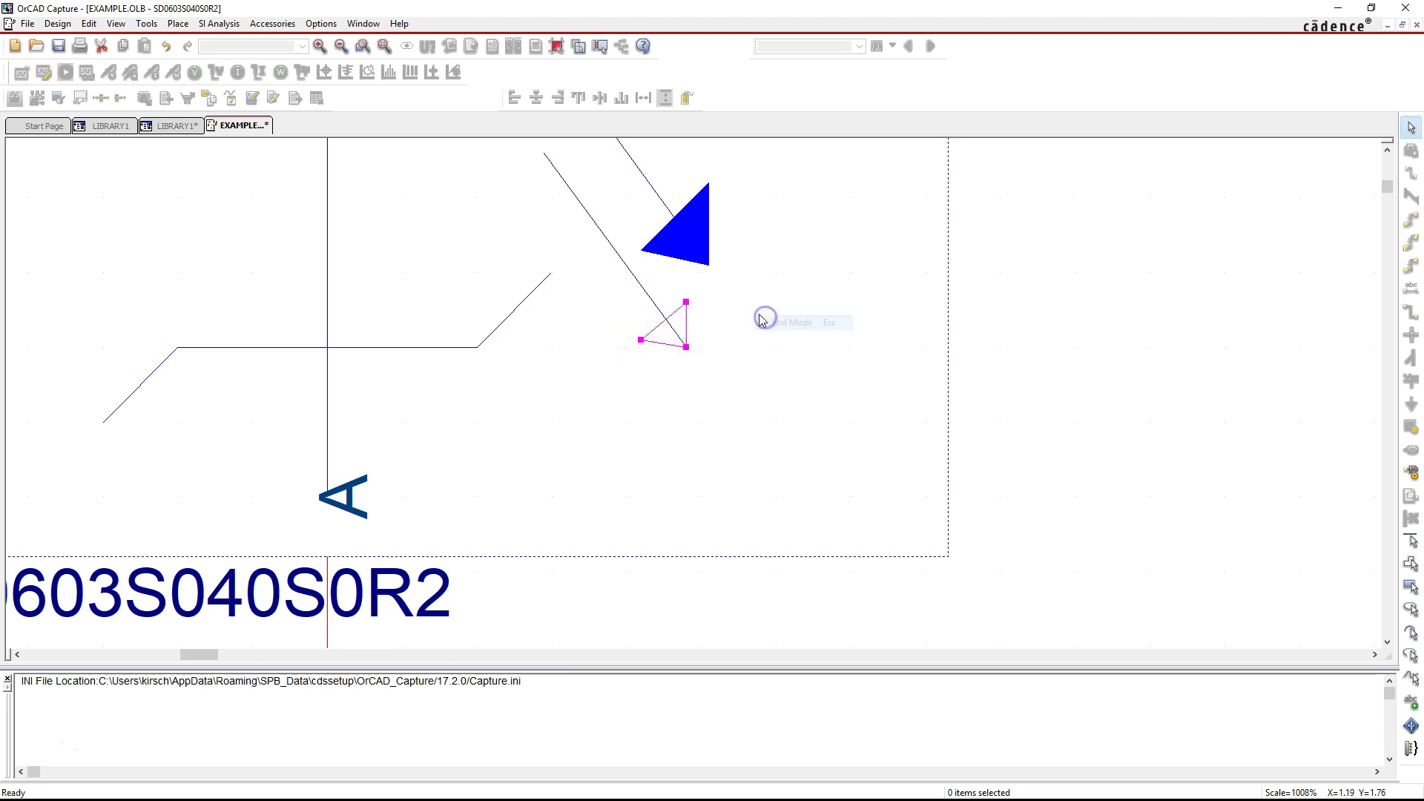
Step: Set the fill style of the arrowhead on the inner slanted line to Solid
right_click(684, 306)
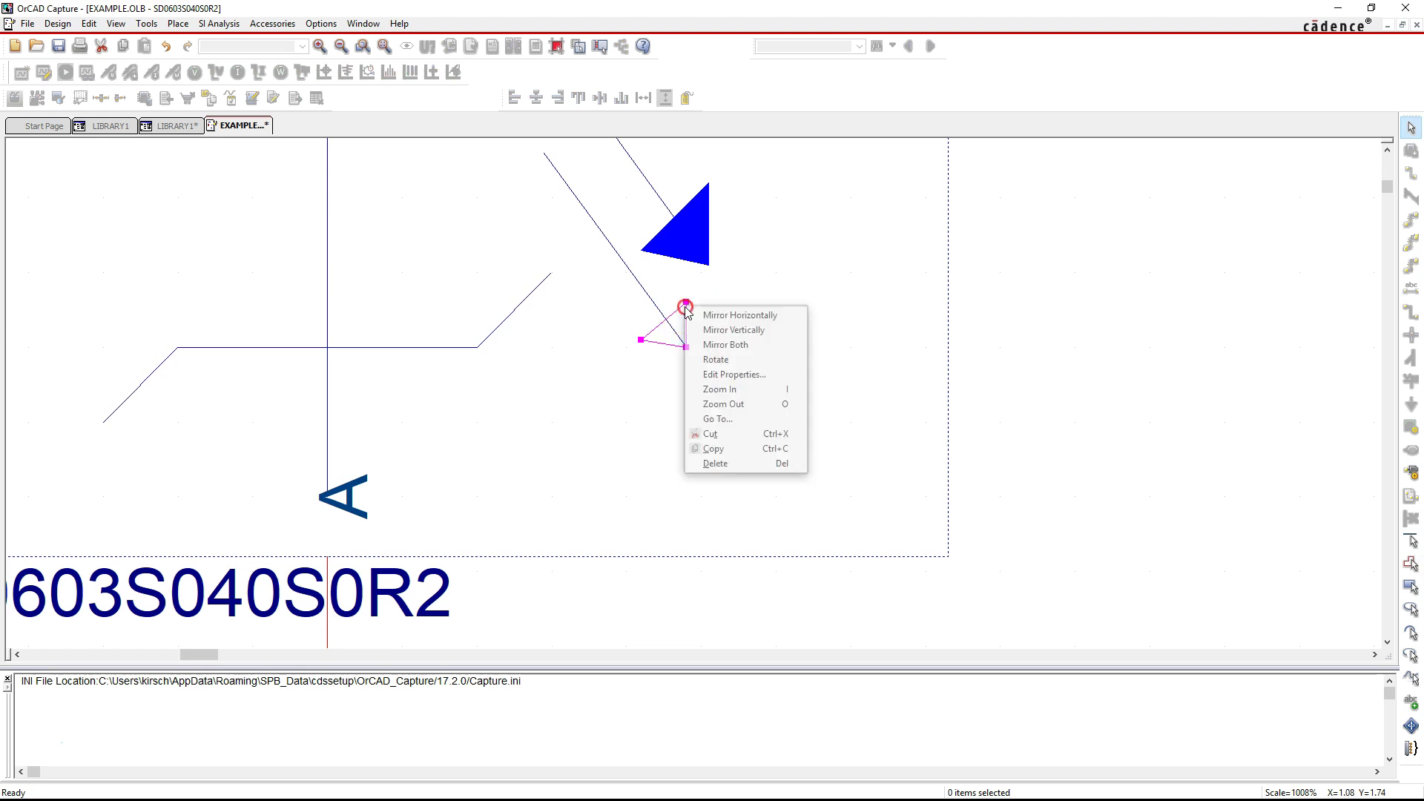
click(759, 382)
click(727, 381)
click(708, 454)
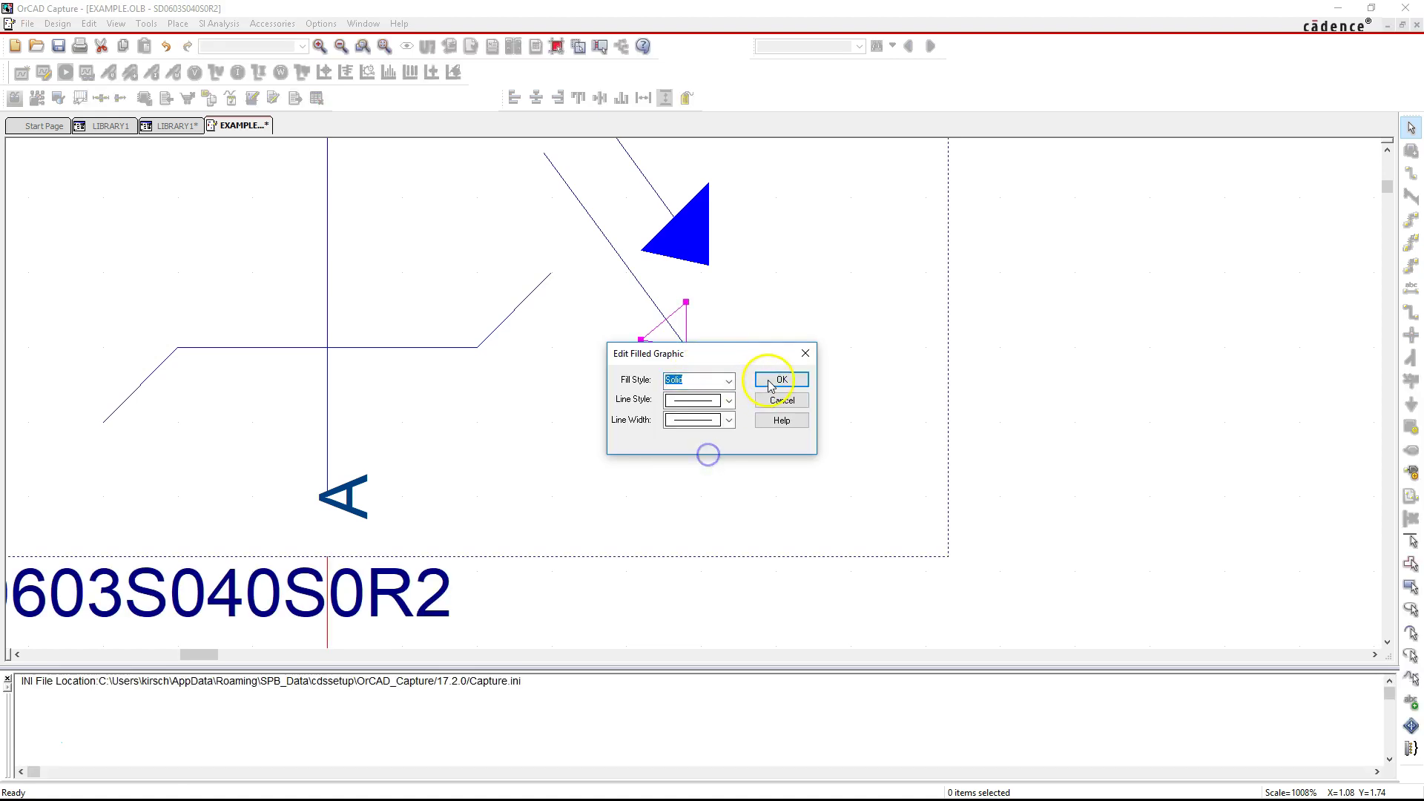
click(768, 382)
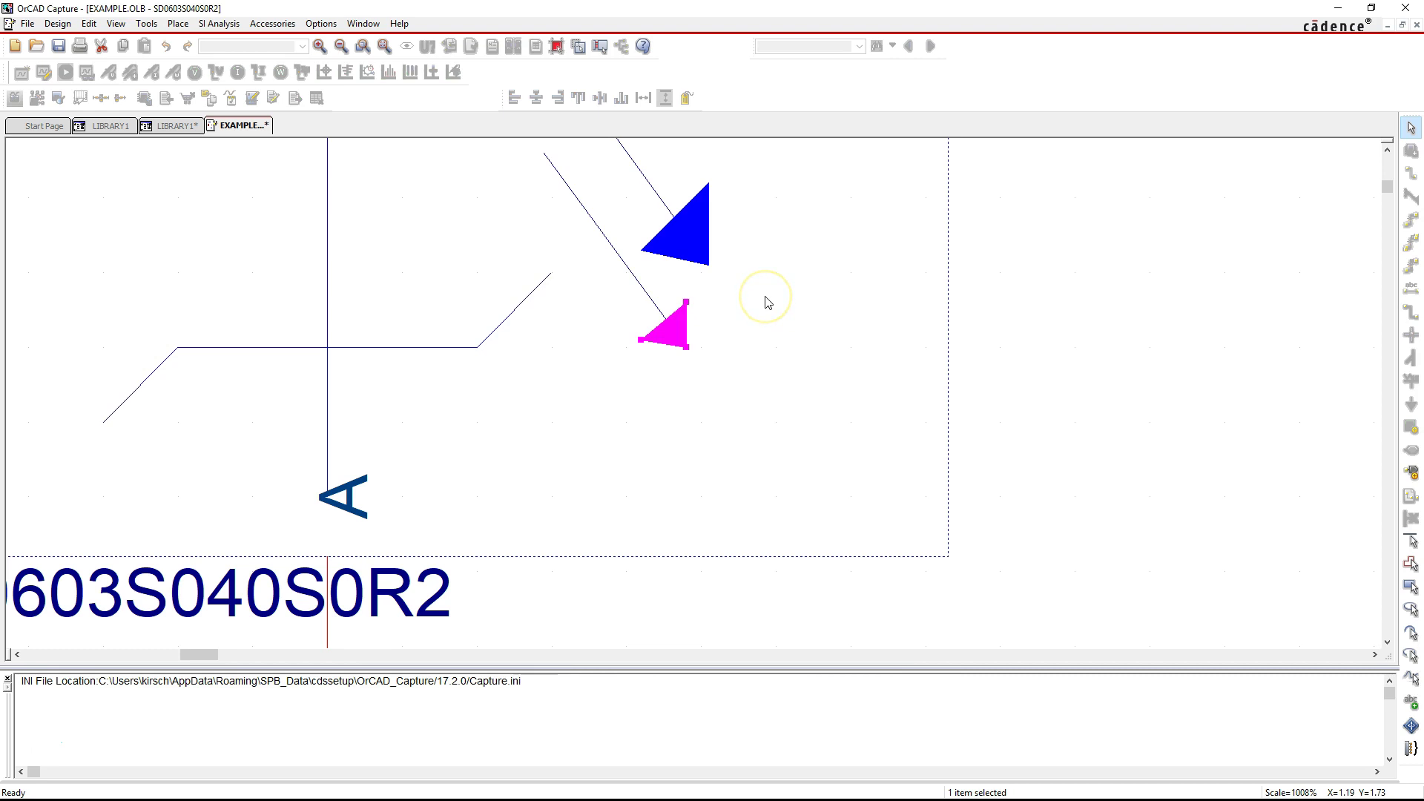
scroll(767, 303, left, 1)
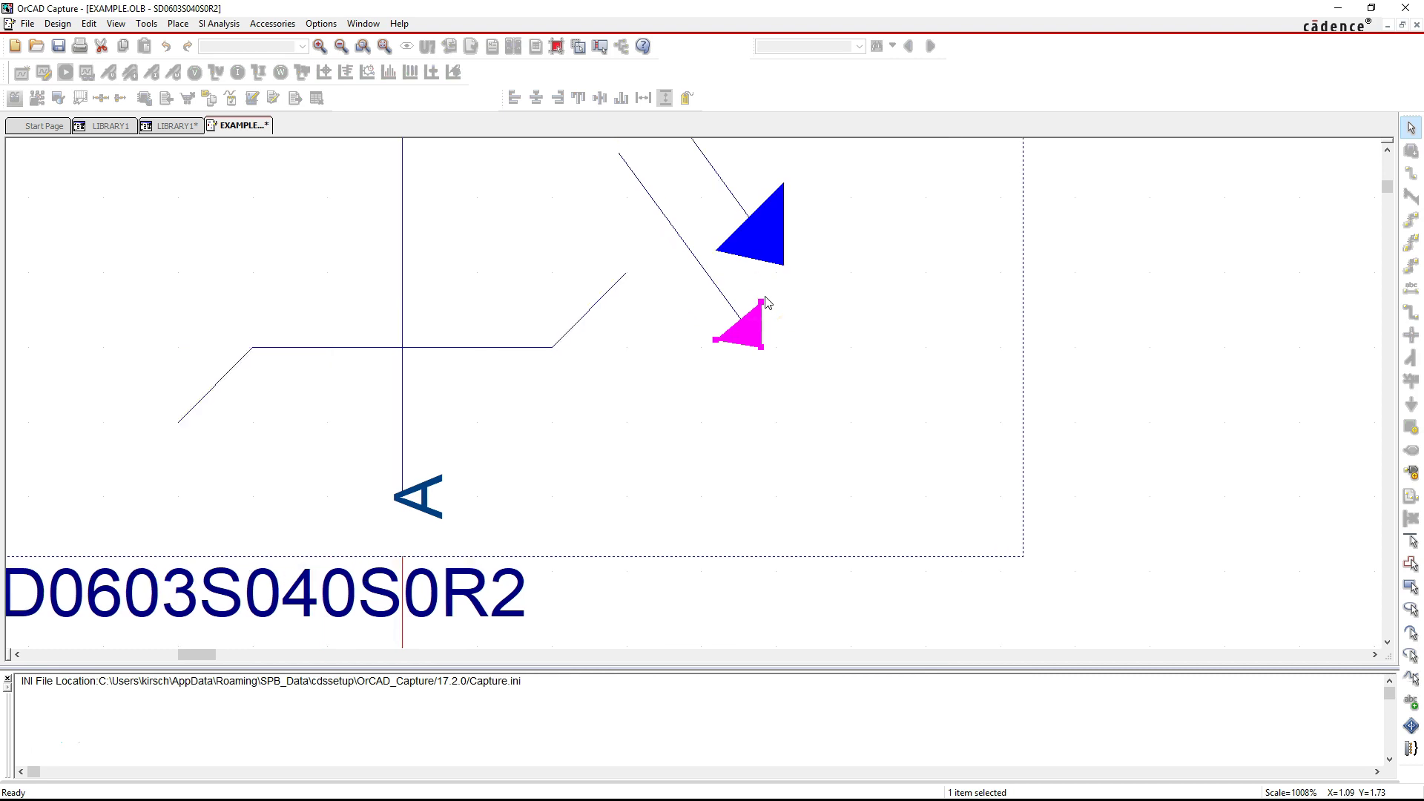
click(890, 293)
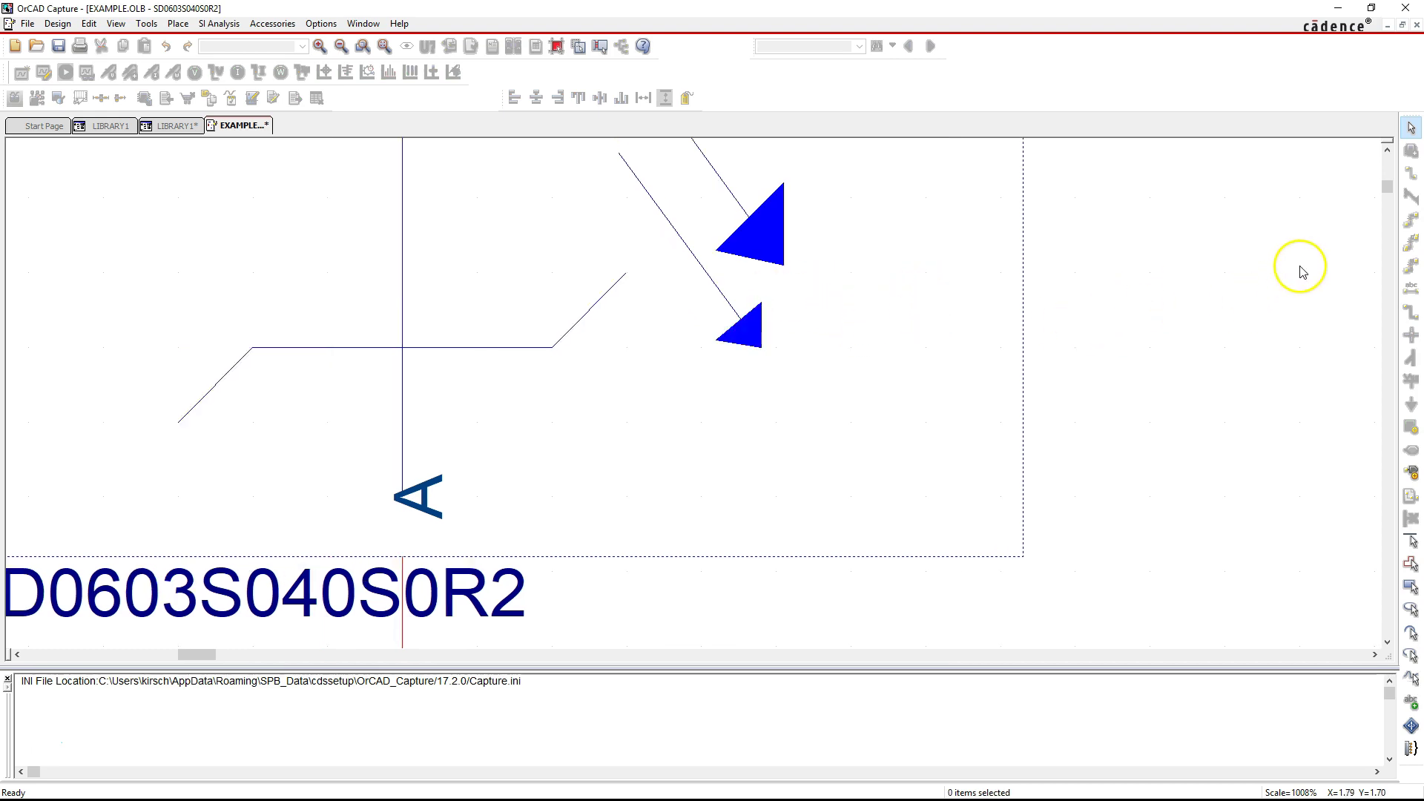
click(1386, 149)
click(1388, 150)
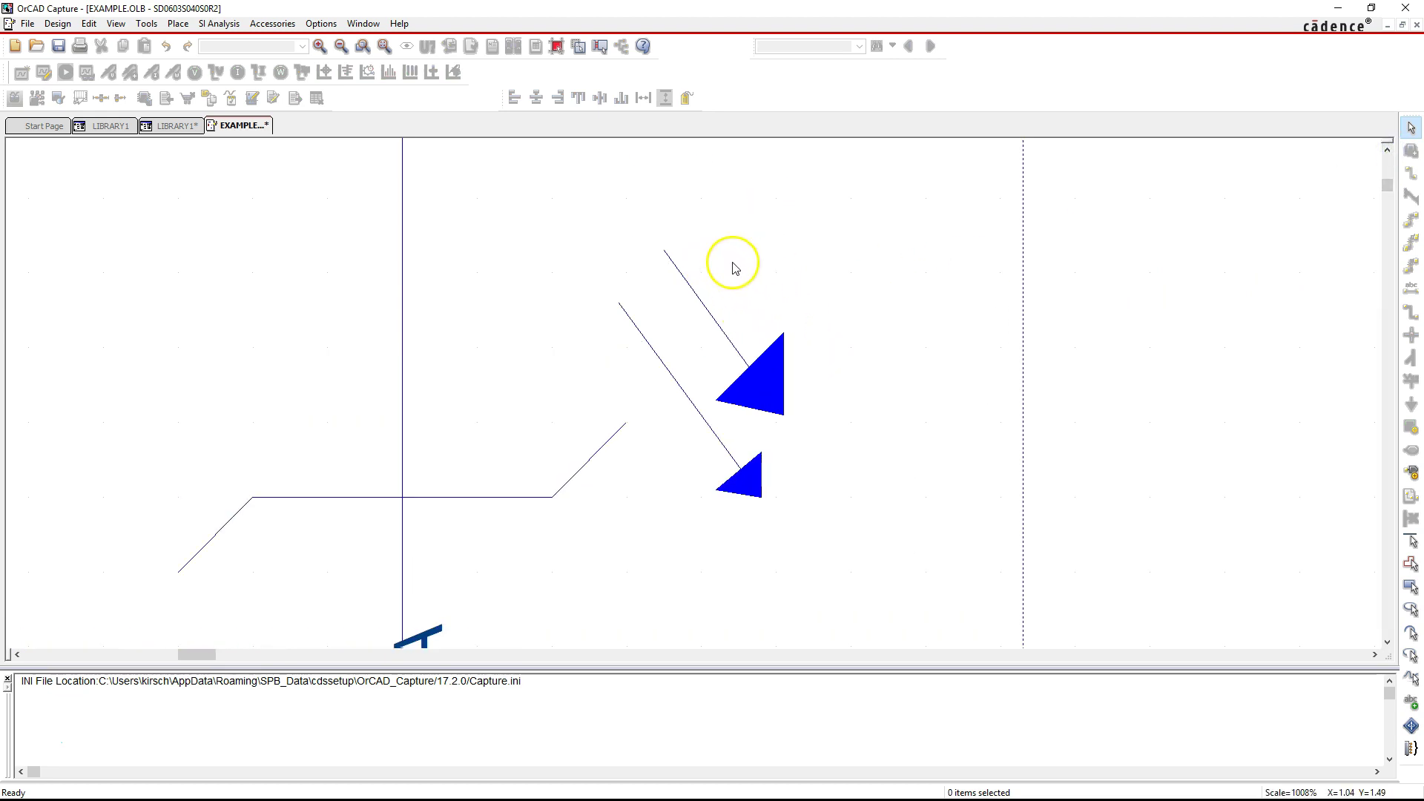
drag(671, 236, 785, 371)
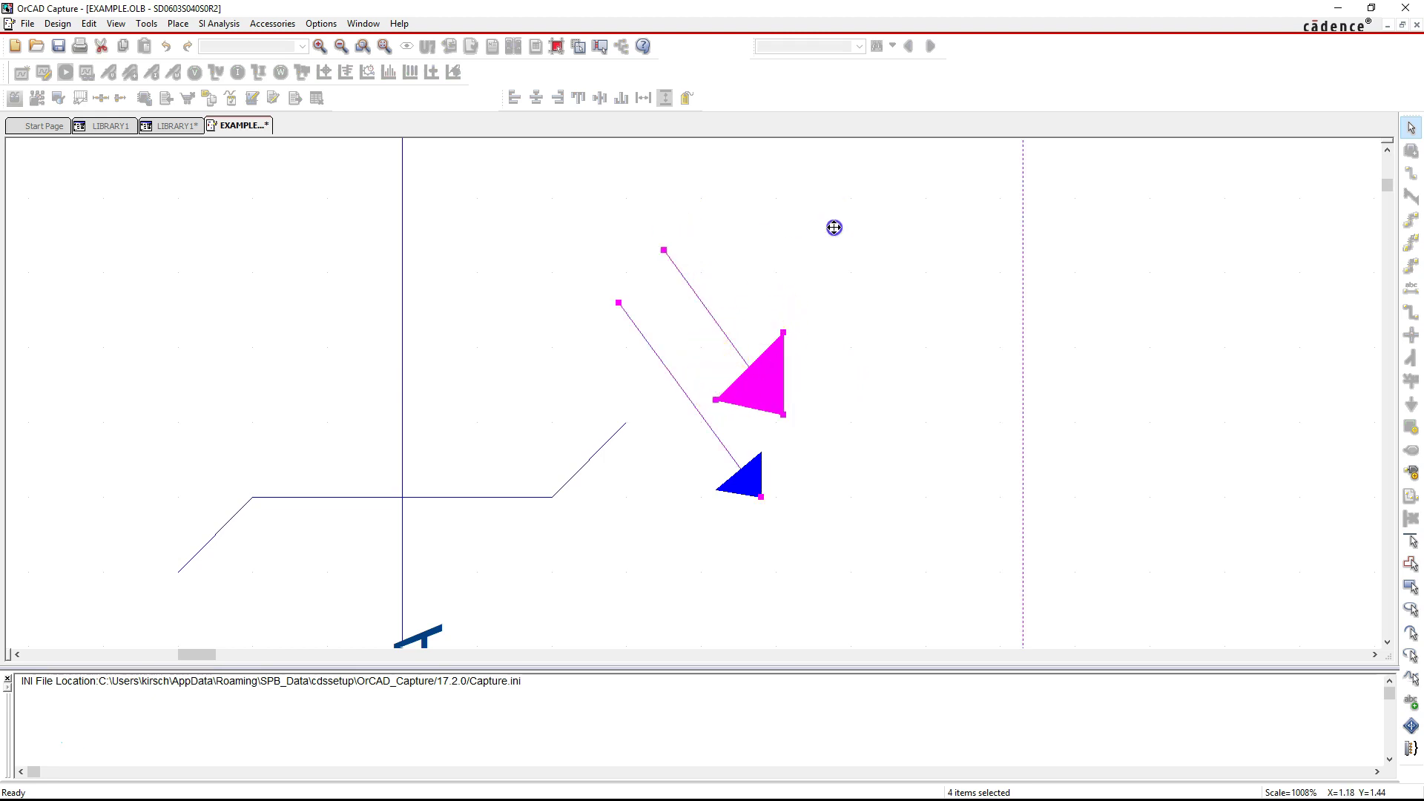
click(1040, 280)
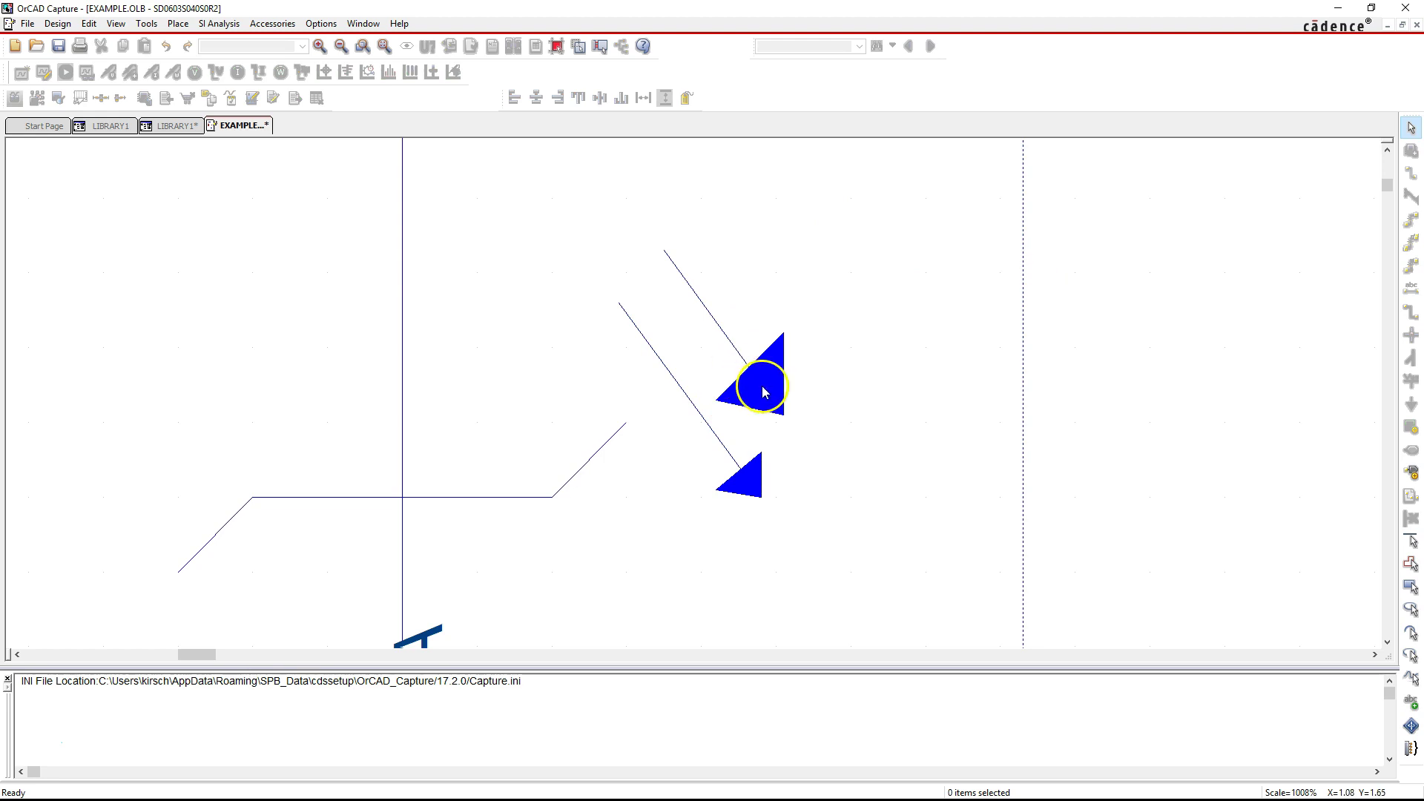
Step: Delete the outer slanted line and its filled arrowhead
key(Delete)
click(769, 376)
key(Delete)
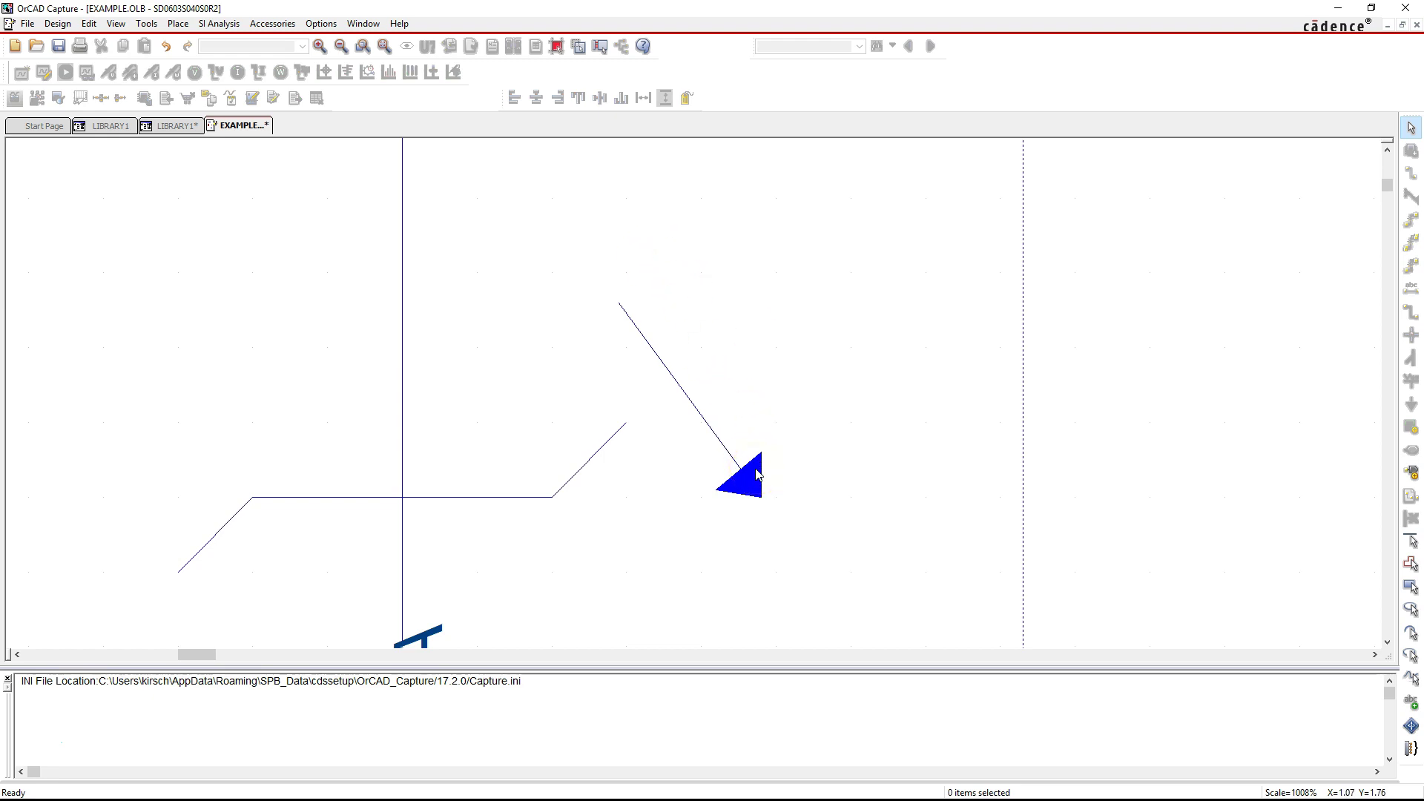
click(738, 488)
click(768, 462)
click(741, 478)
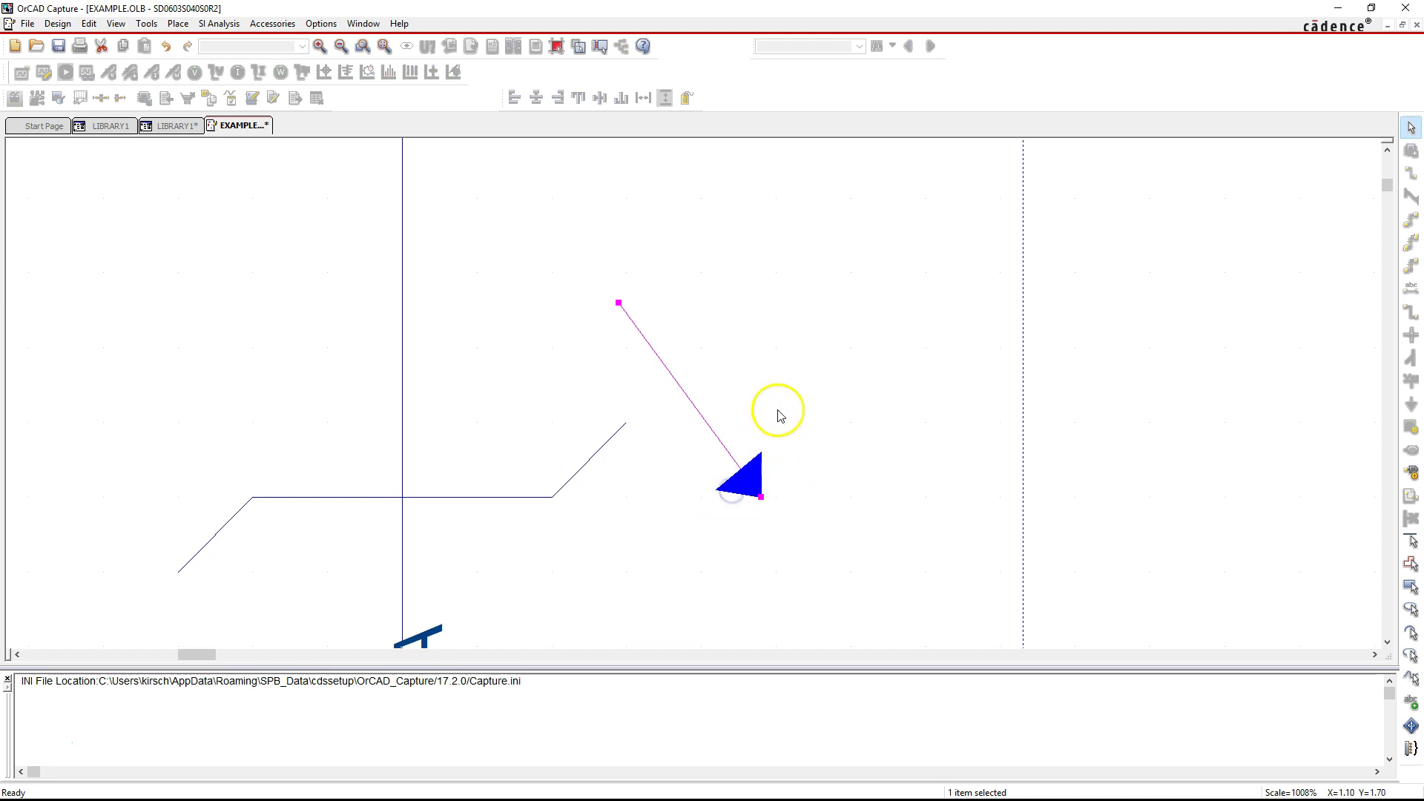
click(724, 603)
click(671, 594)
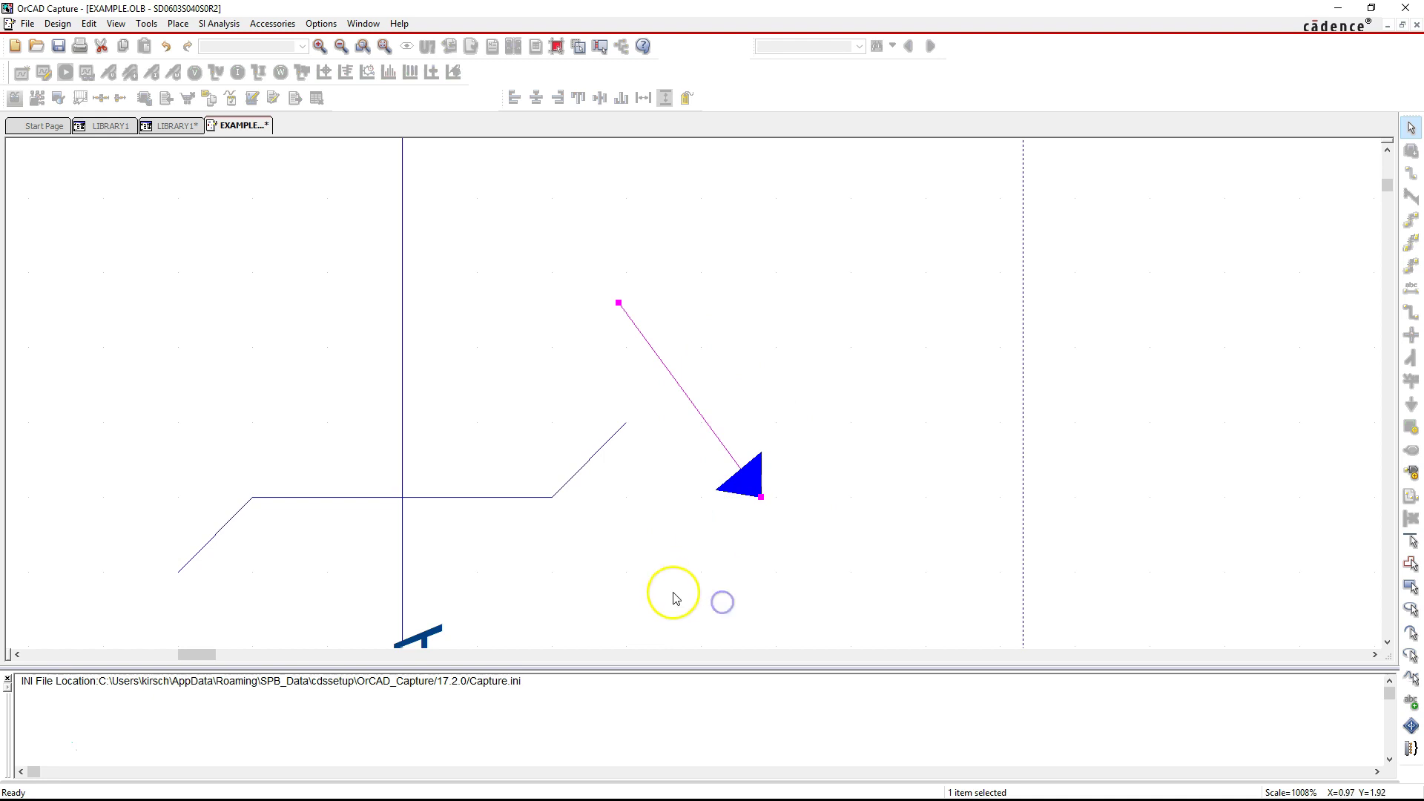
click(768, 503)
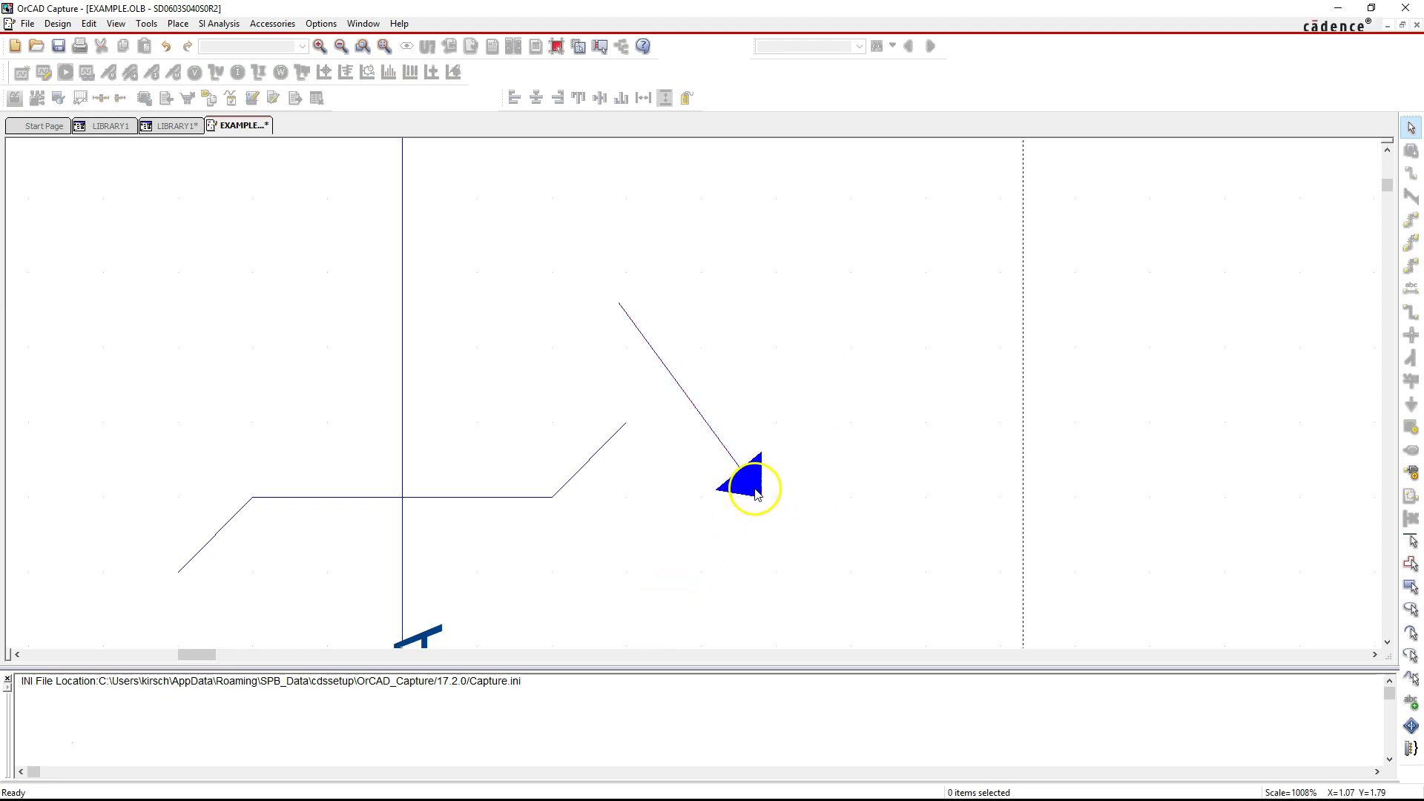
click(756, 495)
click(739, 545)
click(740, 494)
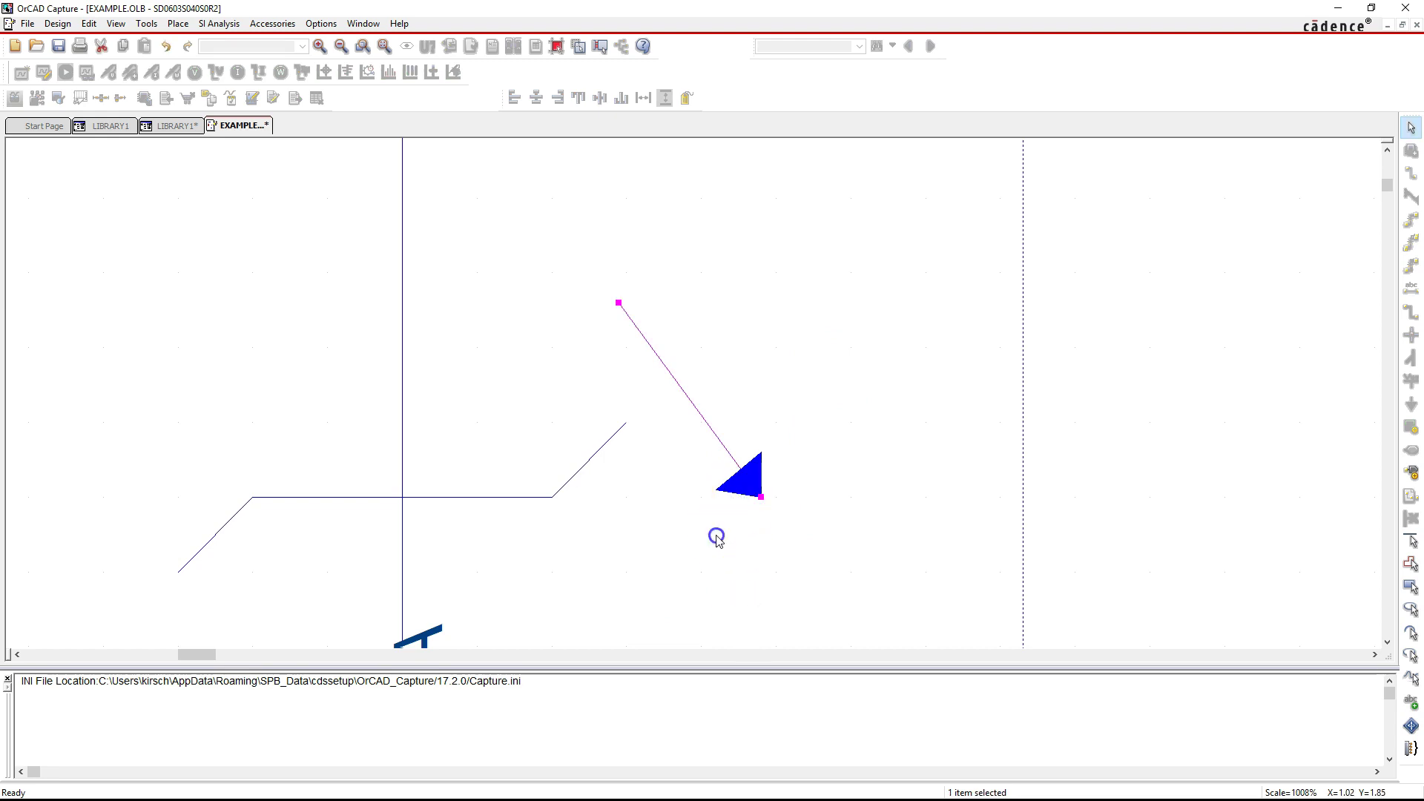
scroll(703, 585, down, 3)
click(719, 344)
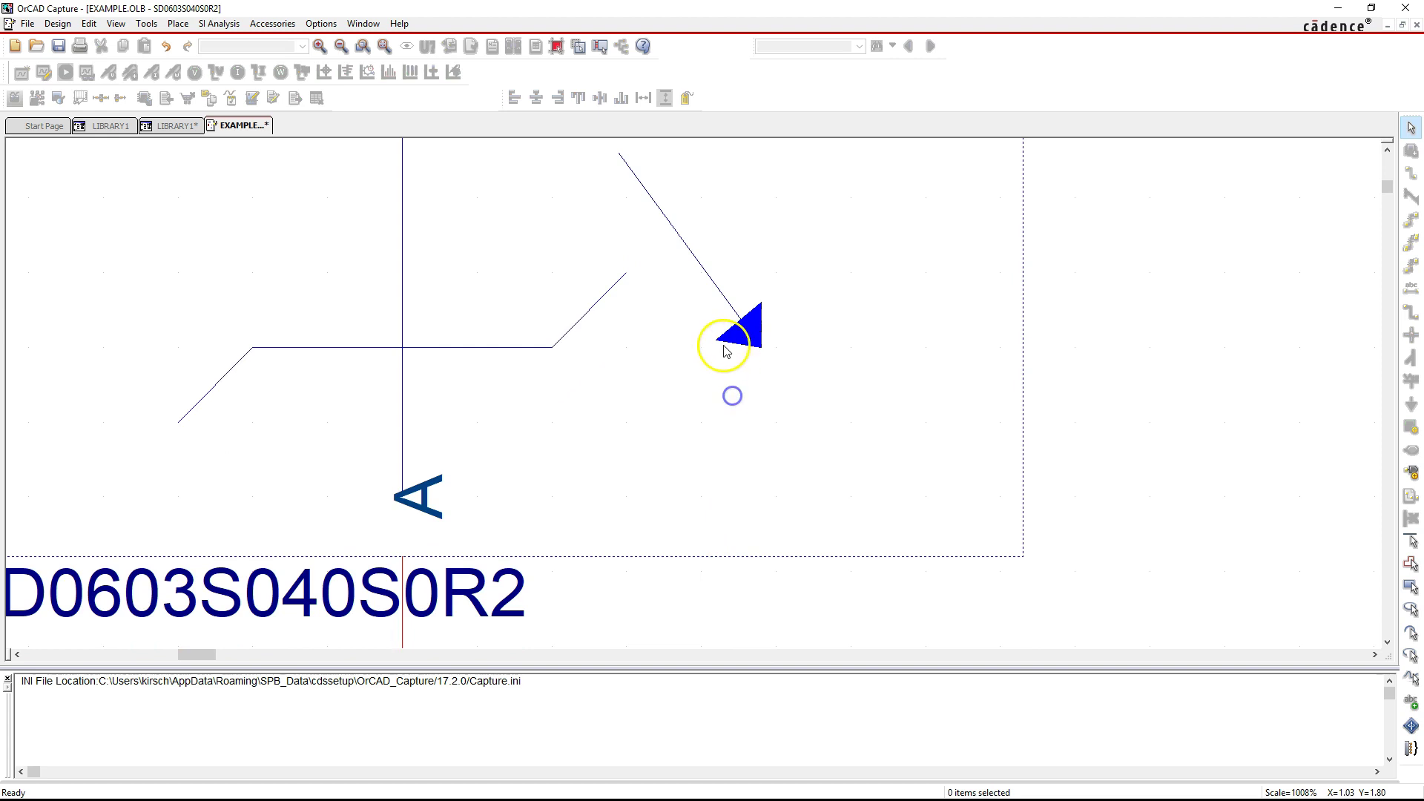
click(581, 331)
drag(726, 368, 777, 389)
click(752, 309)
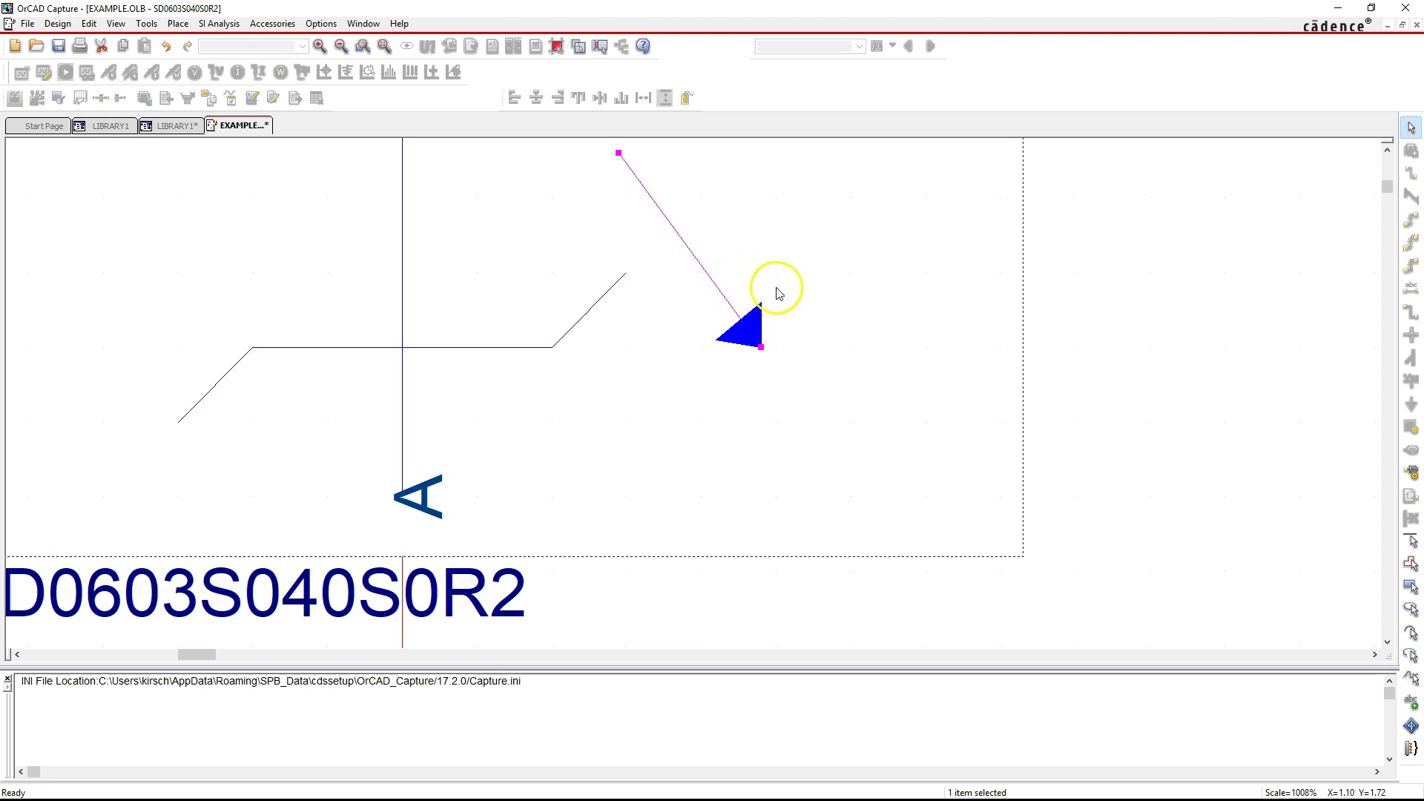
scroll(771, 307, up, 1)
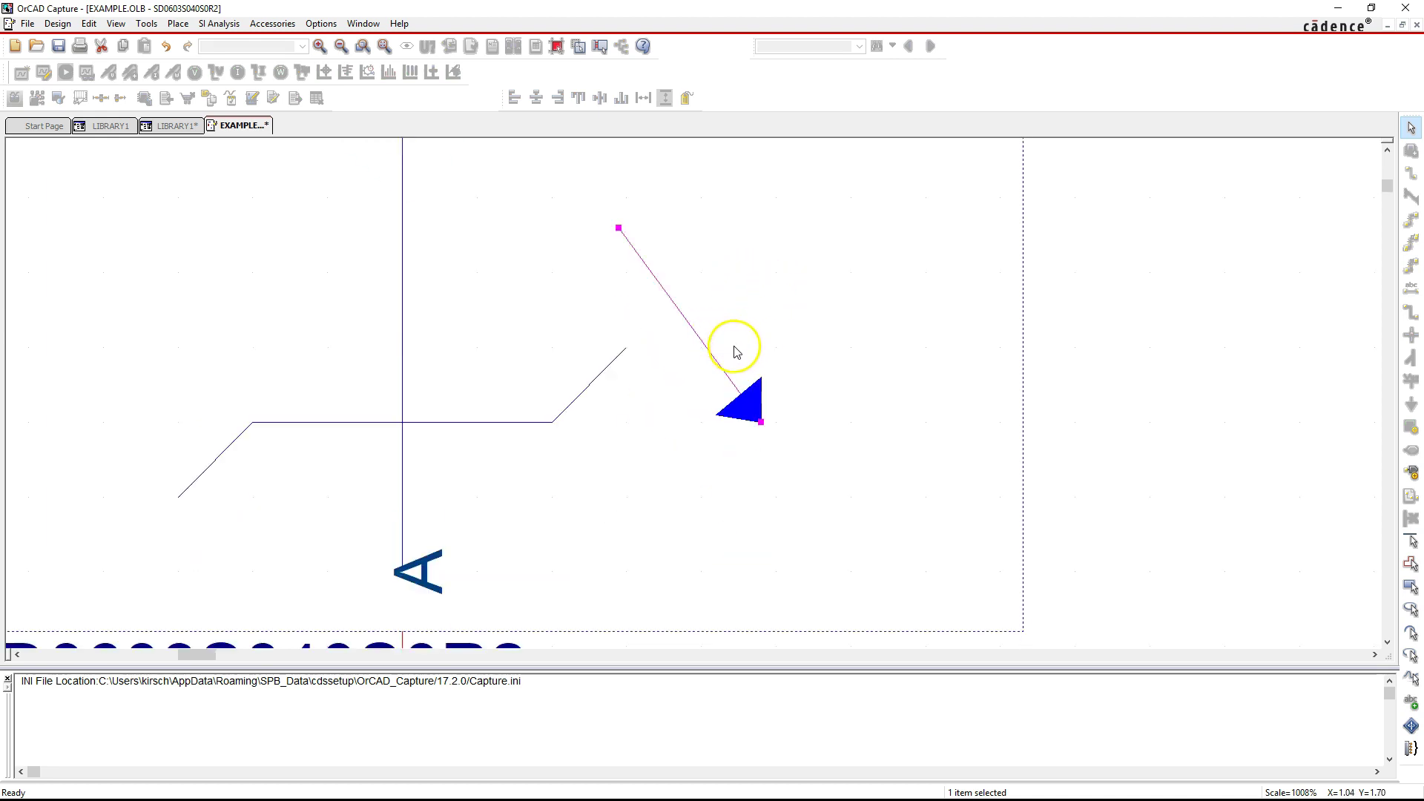
Step: Try to copy the remaining slanted line and its arrowhead by selecting the area around them
drag(807, 472, 734, 335)
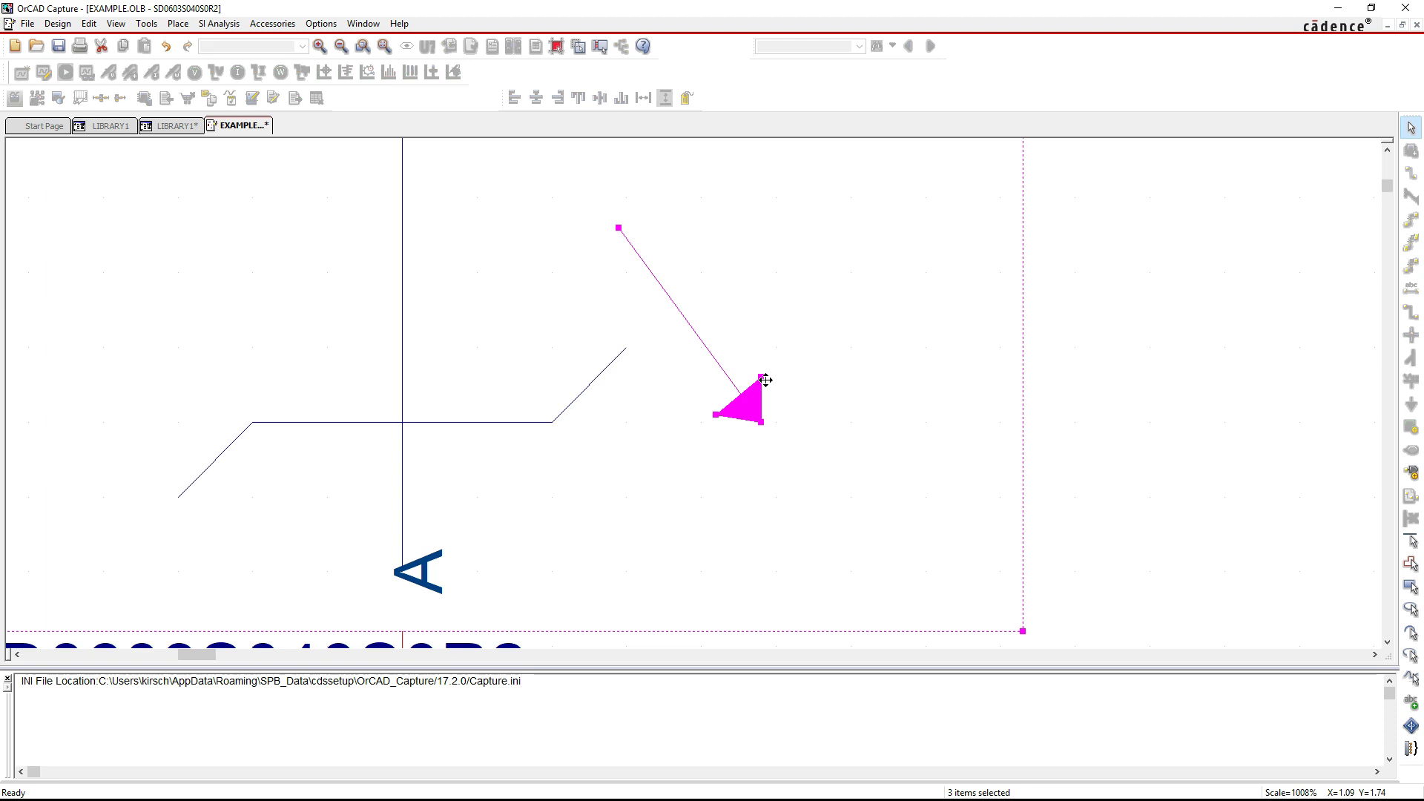
key(ctrl+c)
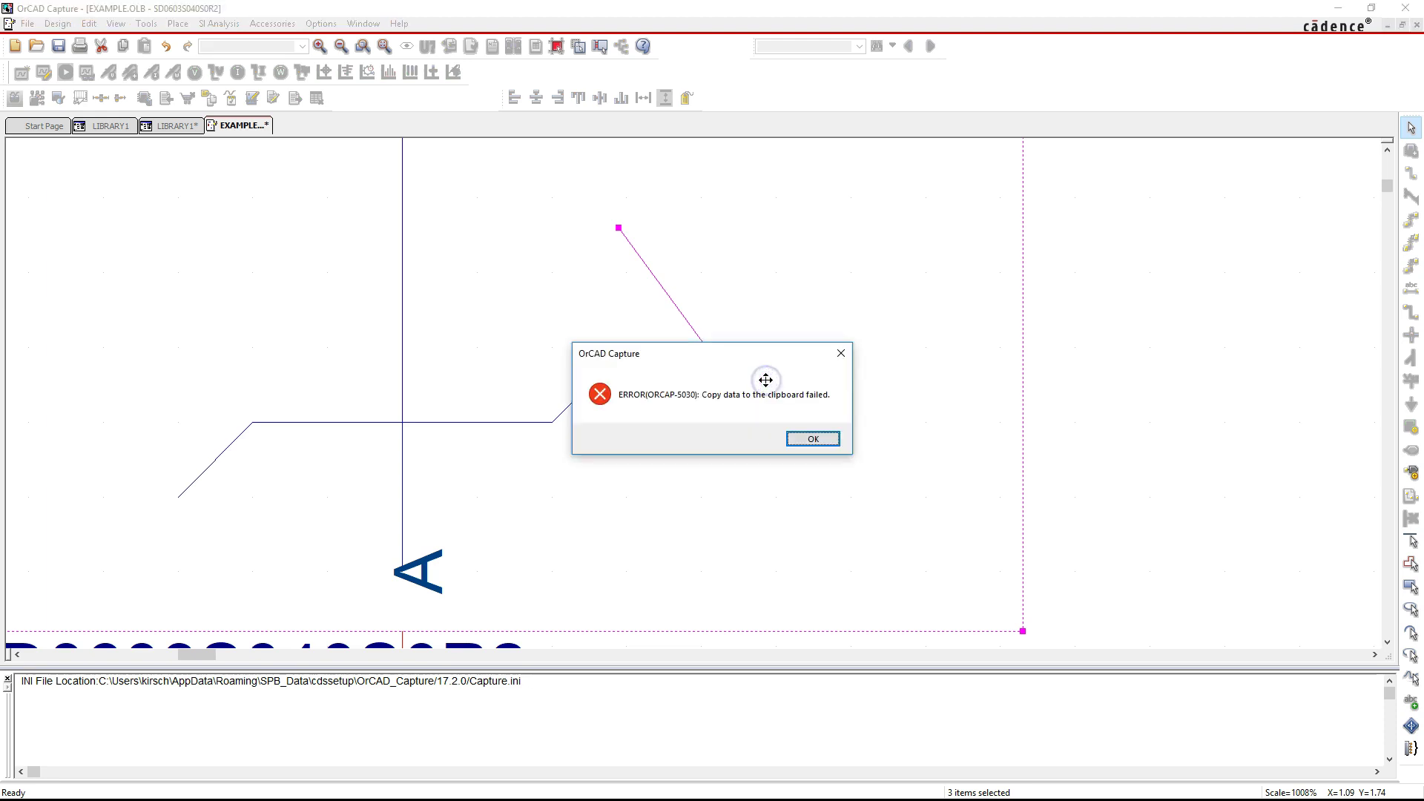
click(823, 439)
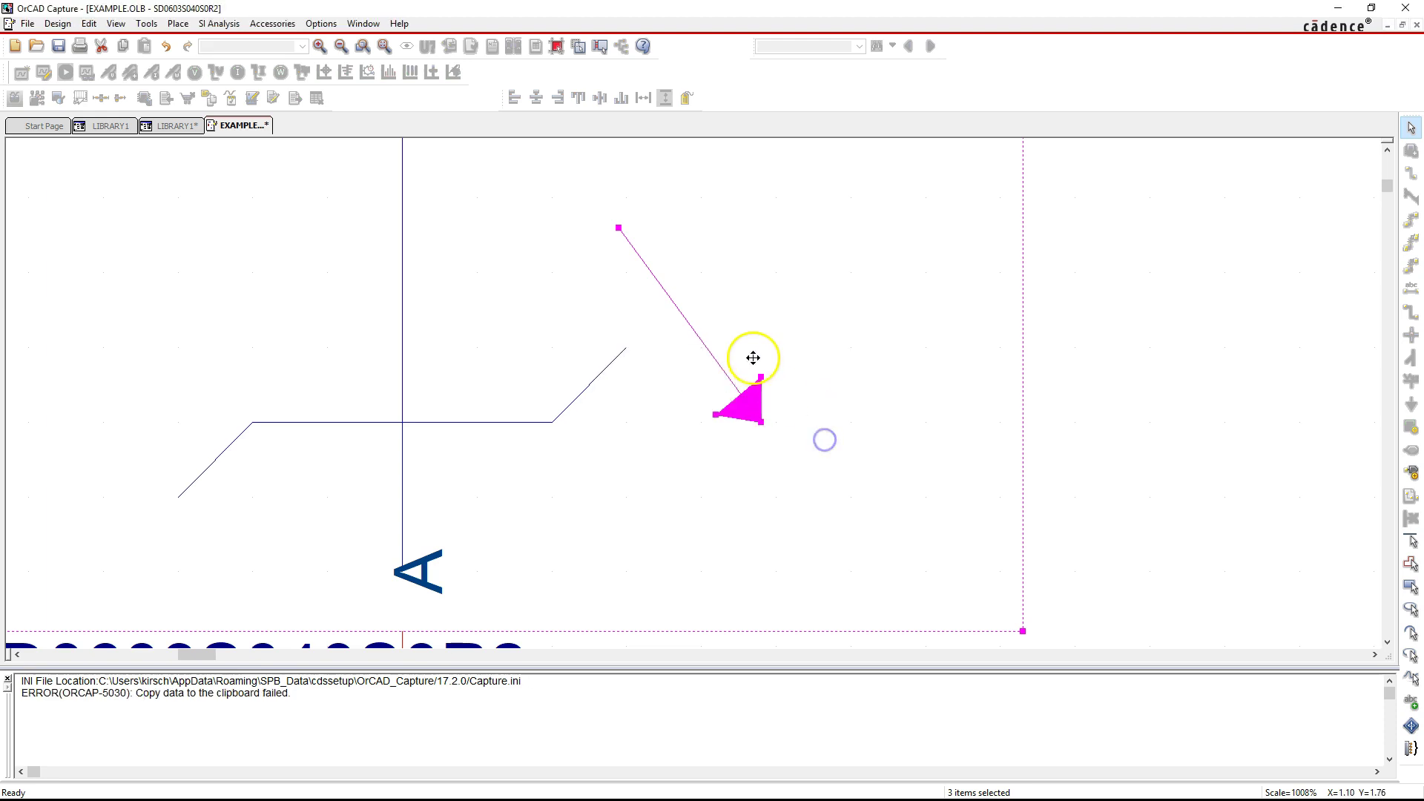
click(1201, 400)
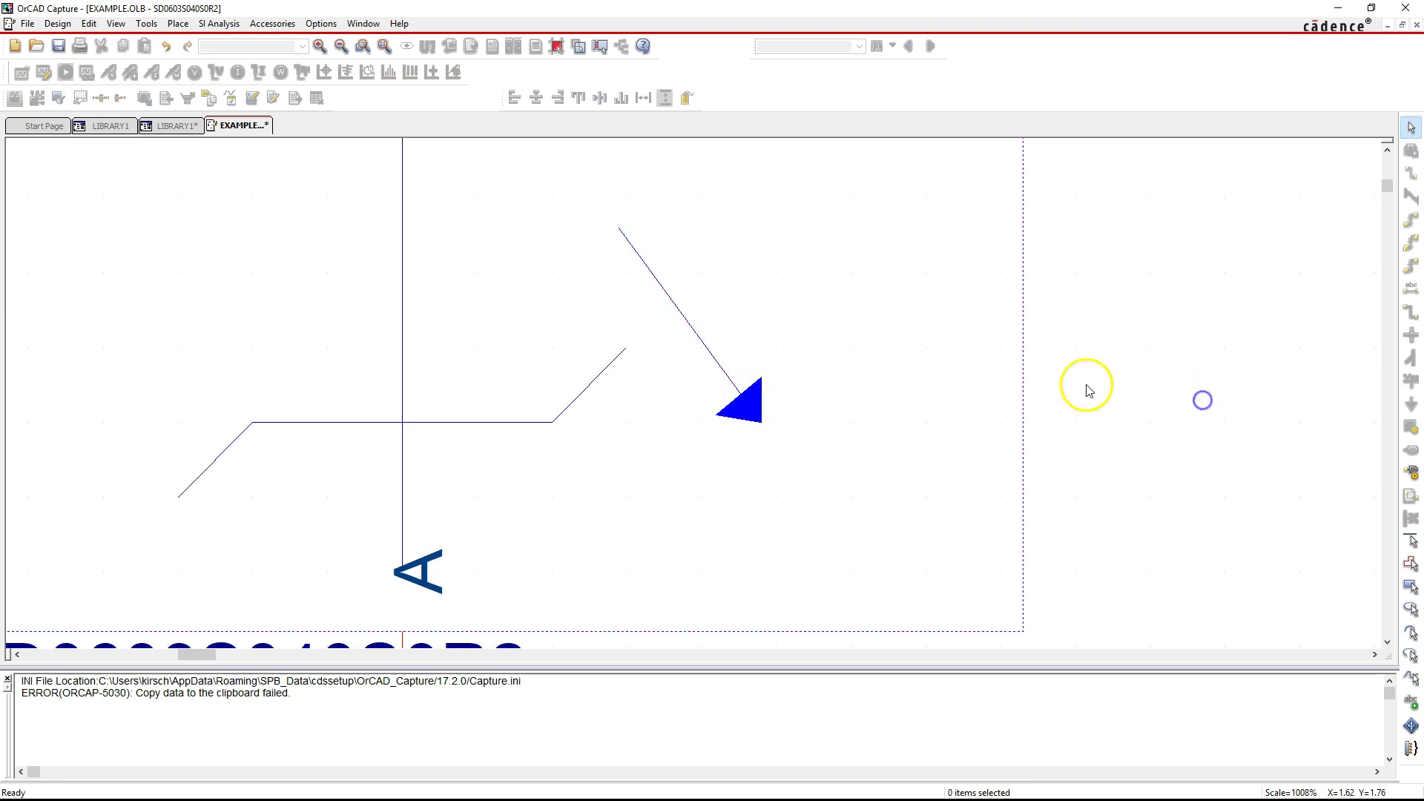
scroll(1025, 517, down, 1)
click(1023, 555)
click(1128, 382)
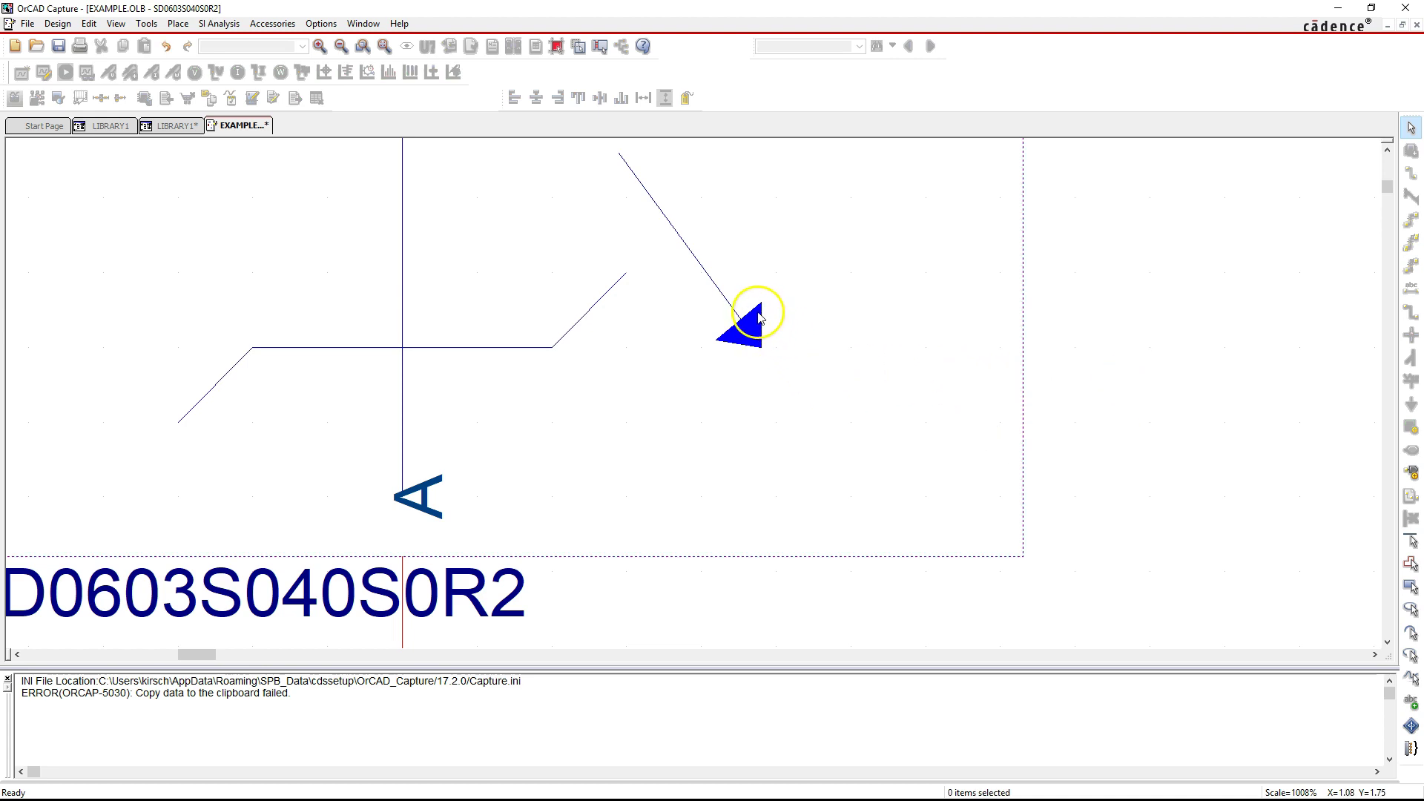
Step: Move the slanted line about 0.12 to the right and bring its filled arrowhead back to the line's lower end
click(718, 359)
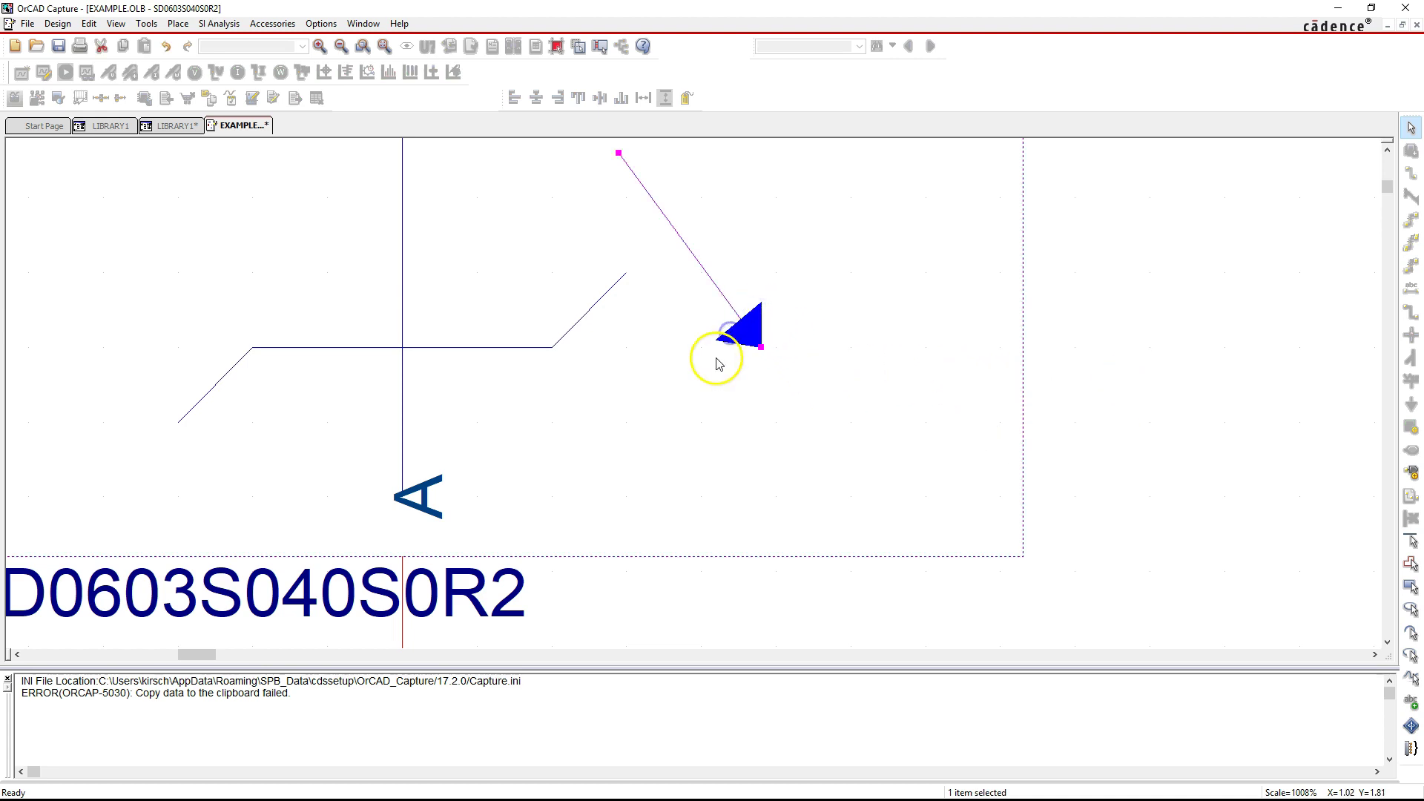
click(765, 347)
click(817, 319)
click(817, 384)
drag(765, 340, 852, 335)
click(752, 335)
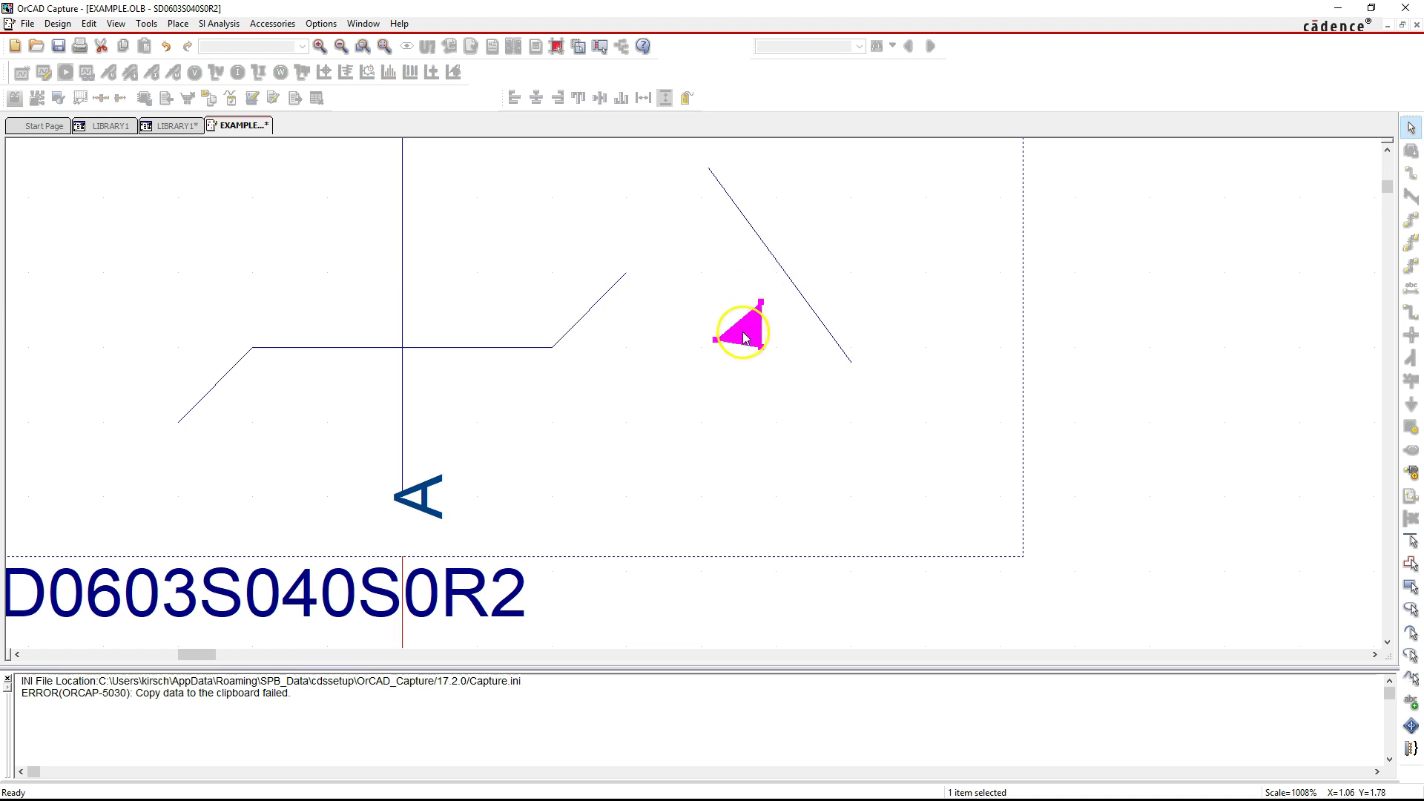
drag(746, 338, 843, 353)
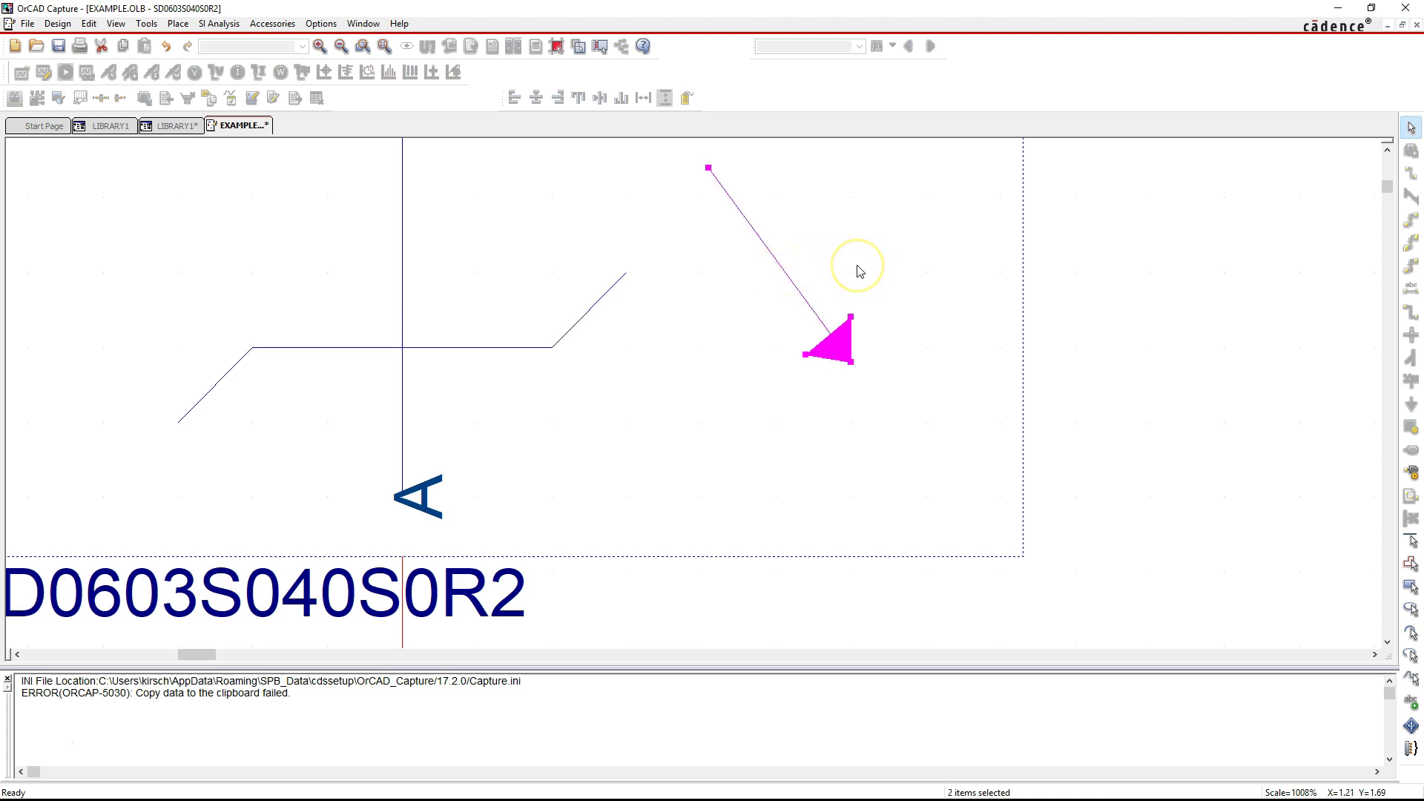
Step: Copy the slanted line with its arrowhead and paste the duplicate parallel to it, about 0.13 above the original
right_click(776, 258)
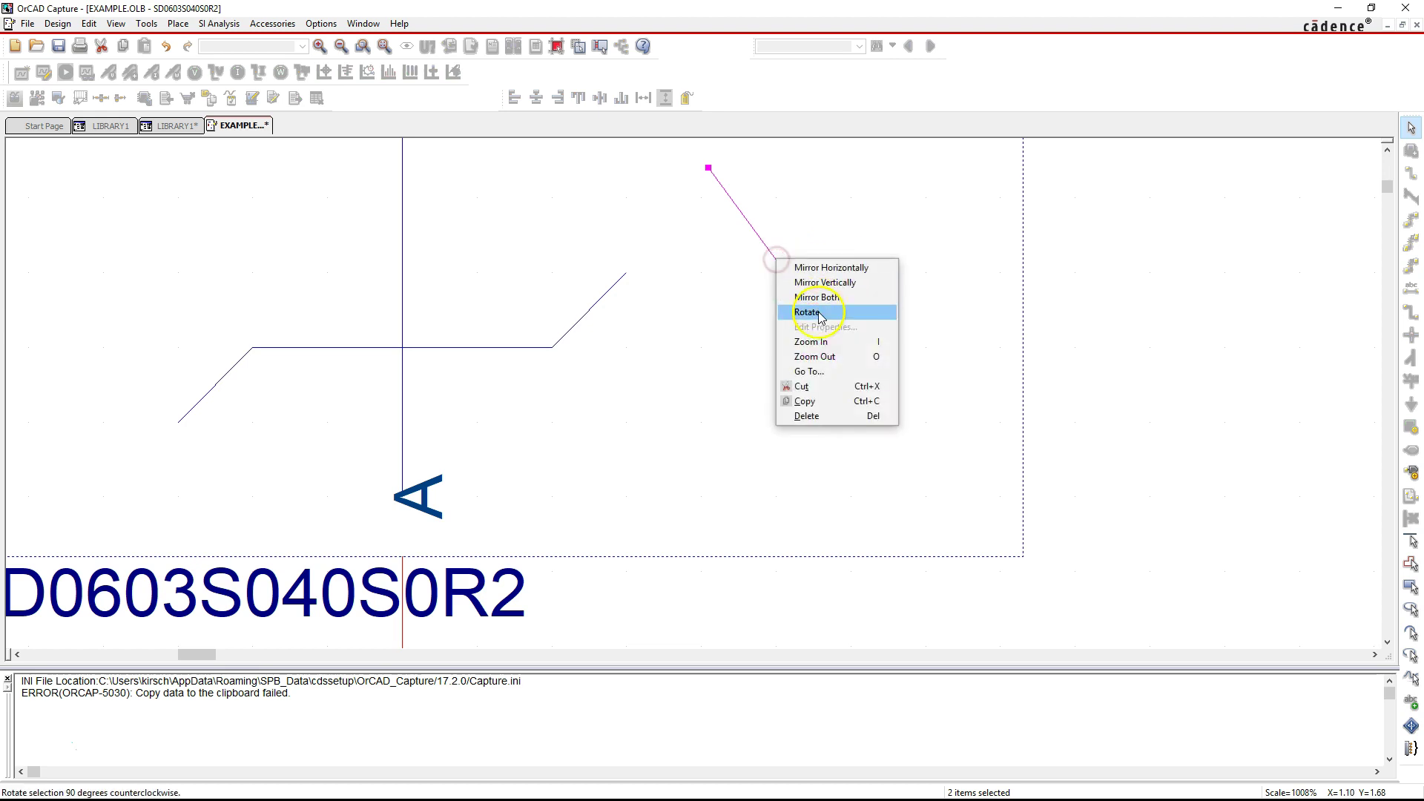
click(820, 398)
scroll(1078, 270, up, 2)
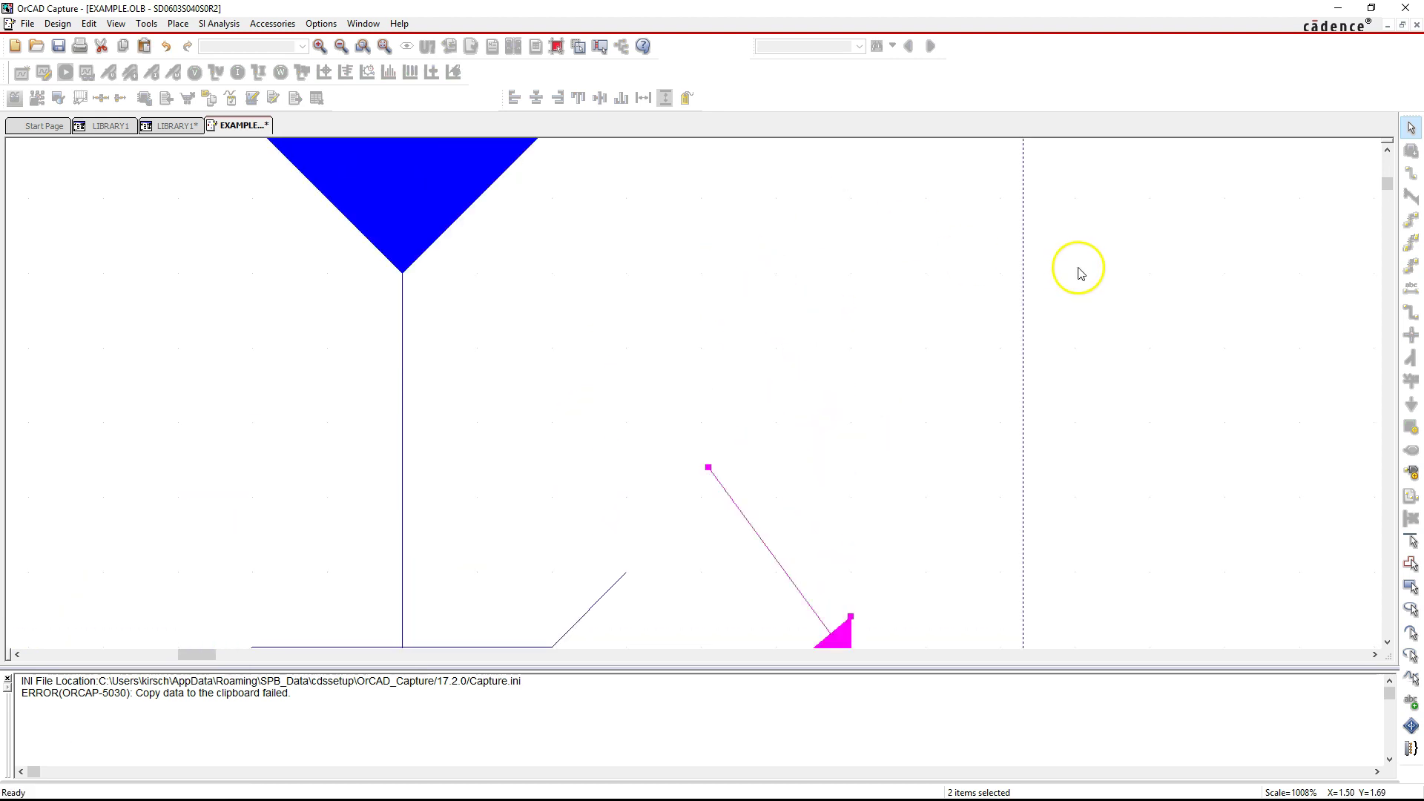
click(791, 291)
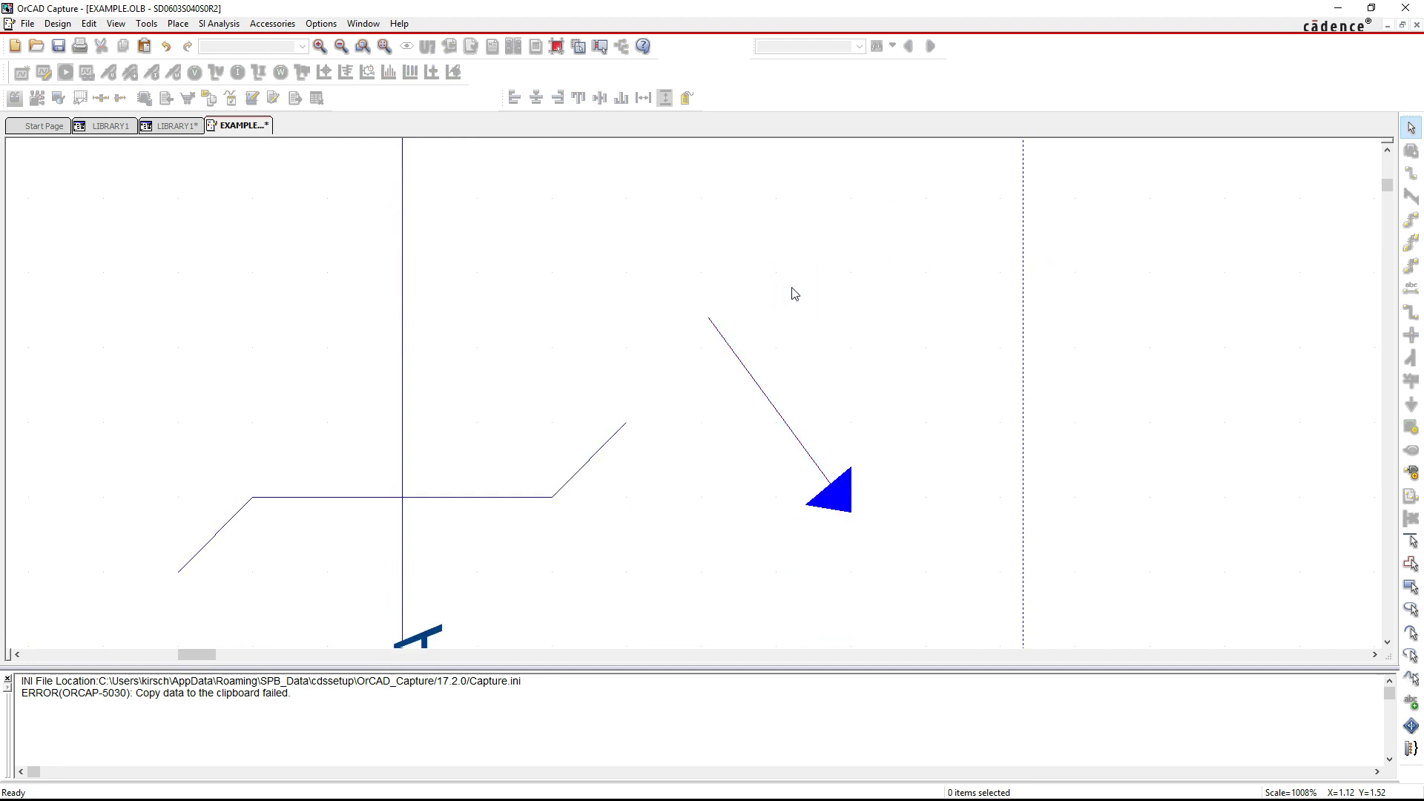
right_click(792, 294)
click(826, 339)
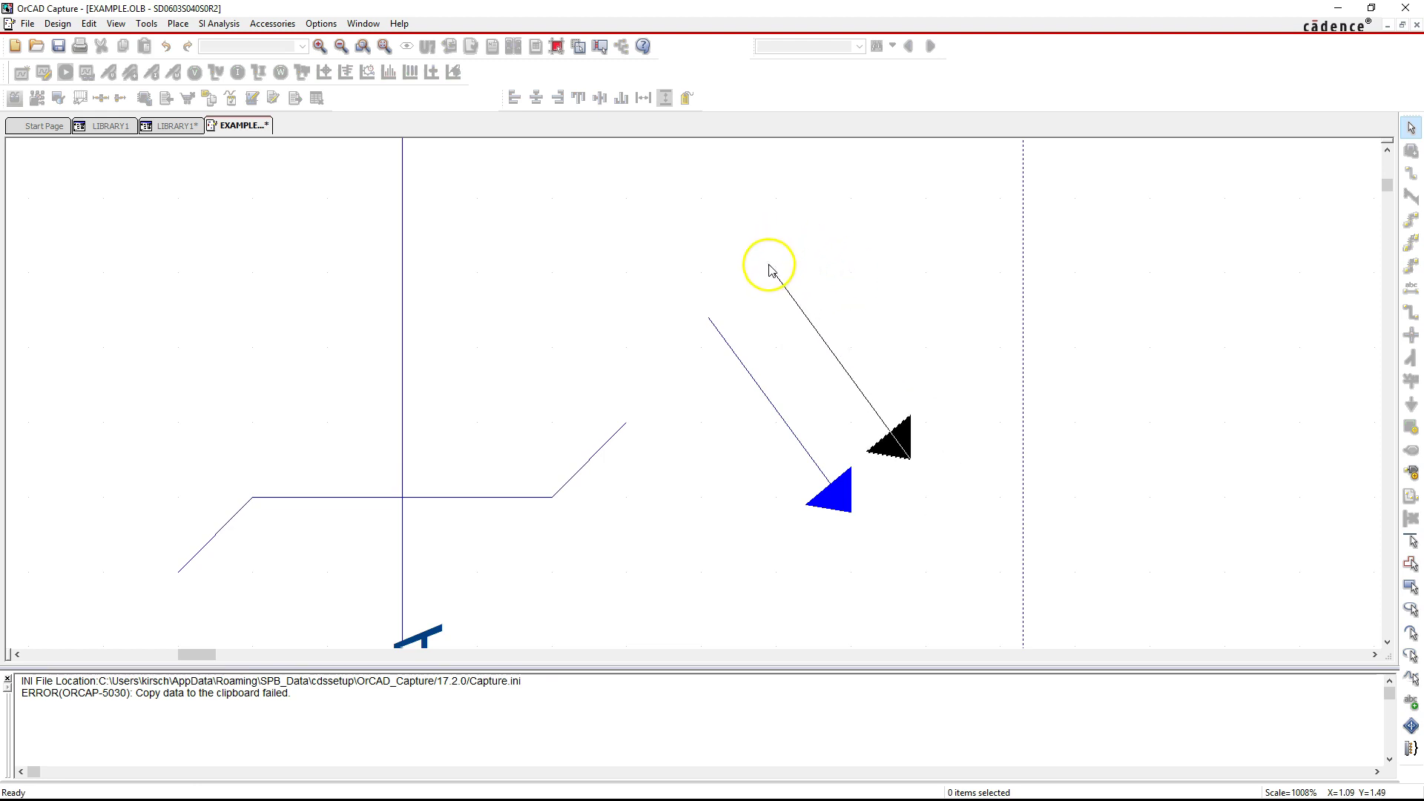
click(719, 224)
Step: Turn grid snapping back on and move the large filled triangle straight down by 0.5 so its tip meets the cathode bar
scroll(1091, 248, up, 2)
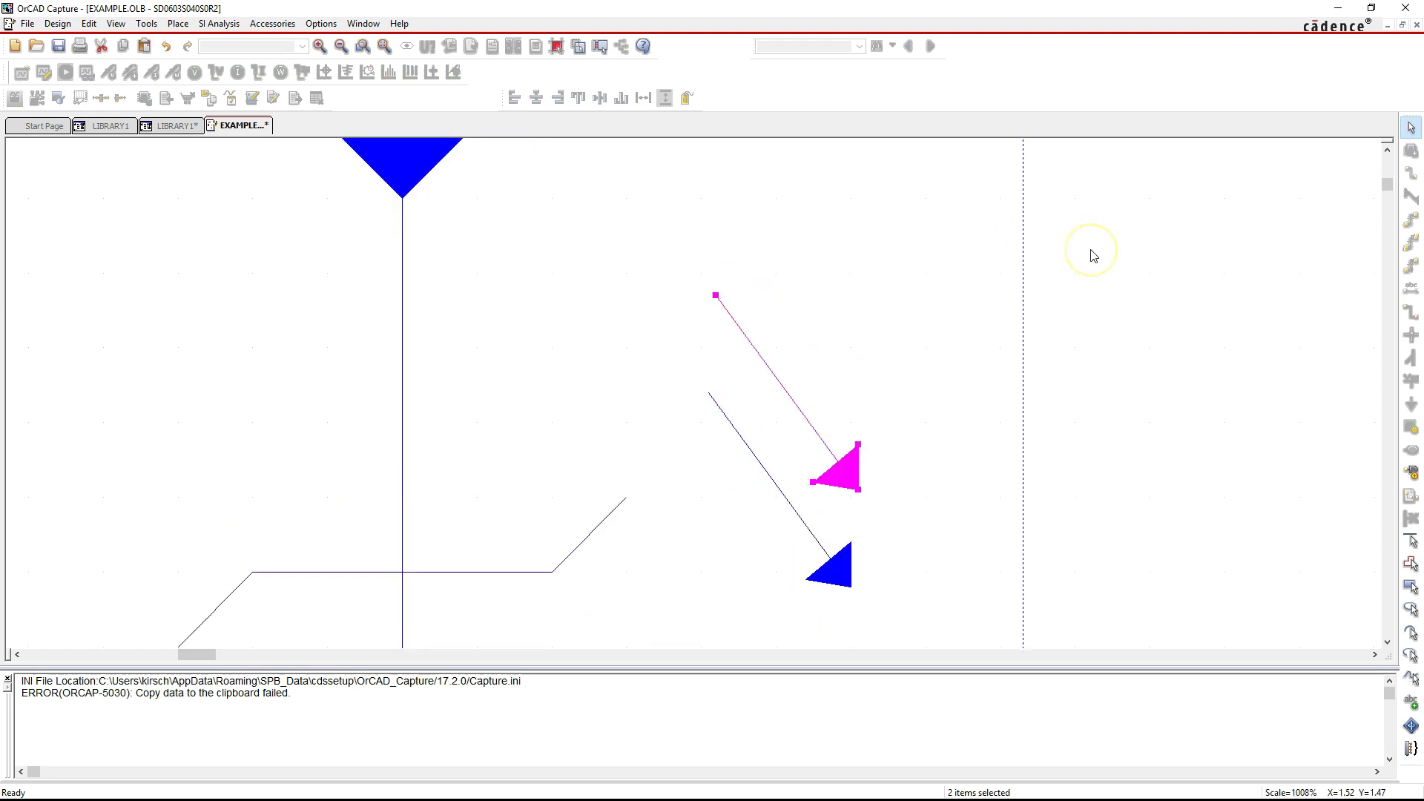
scroll(1091, 255, up, 1)
scroll(563, 251, up, 2)
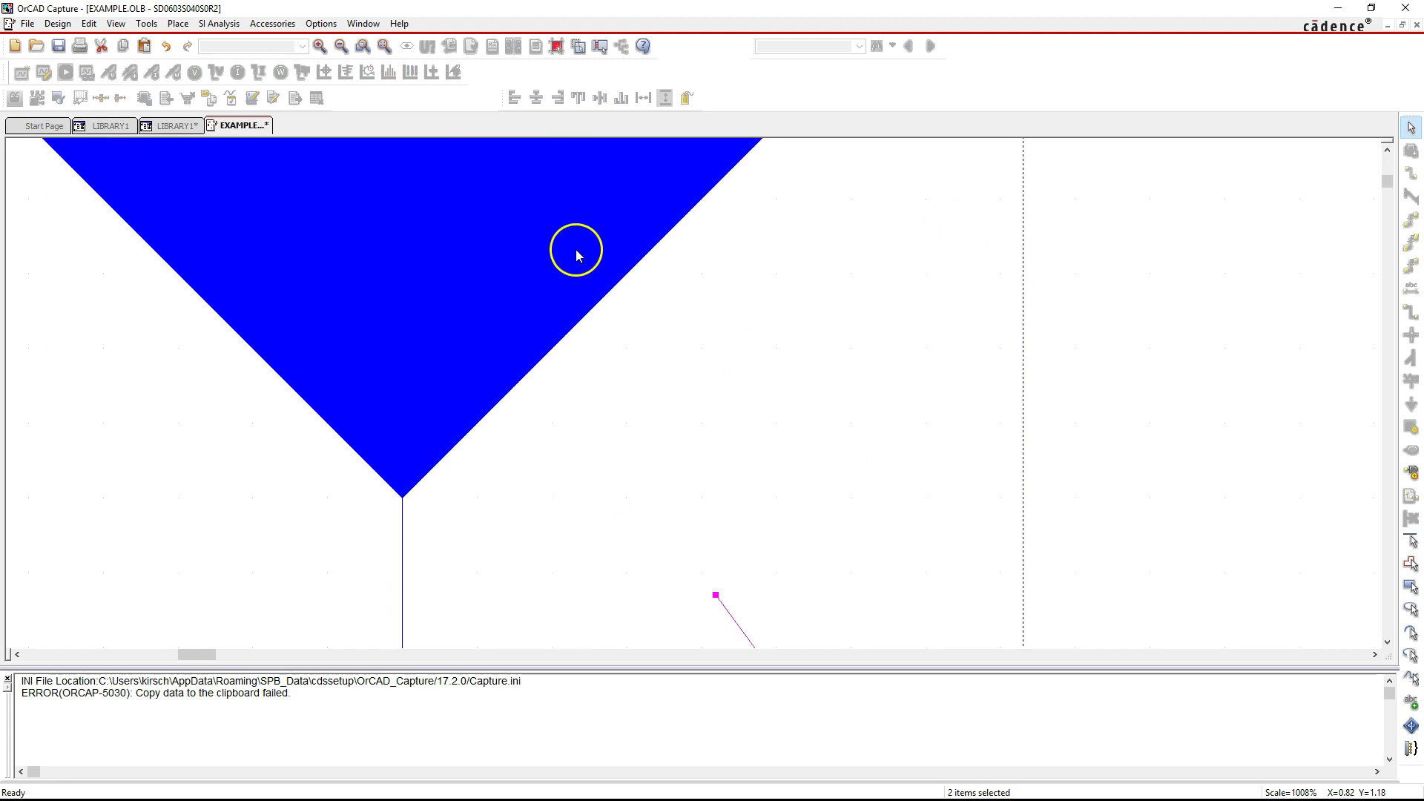
click(558, 48)
scroll(828, 361, down, 2)
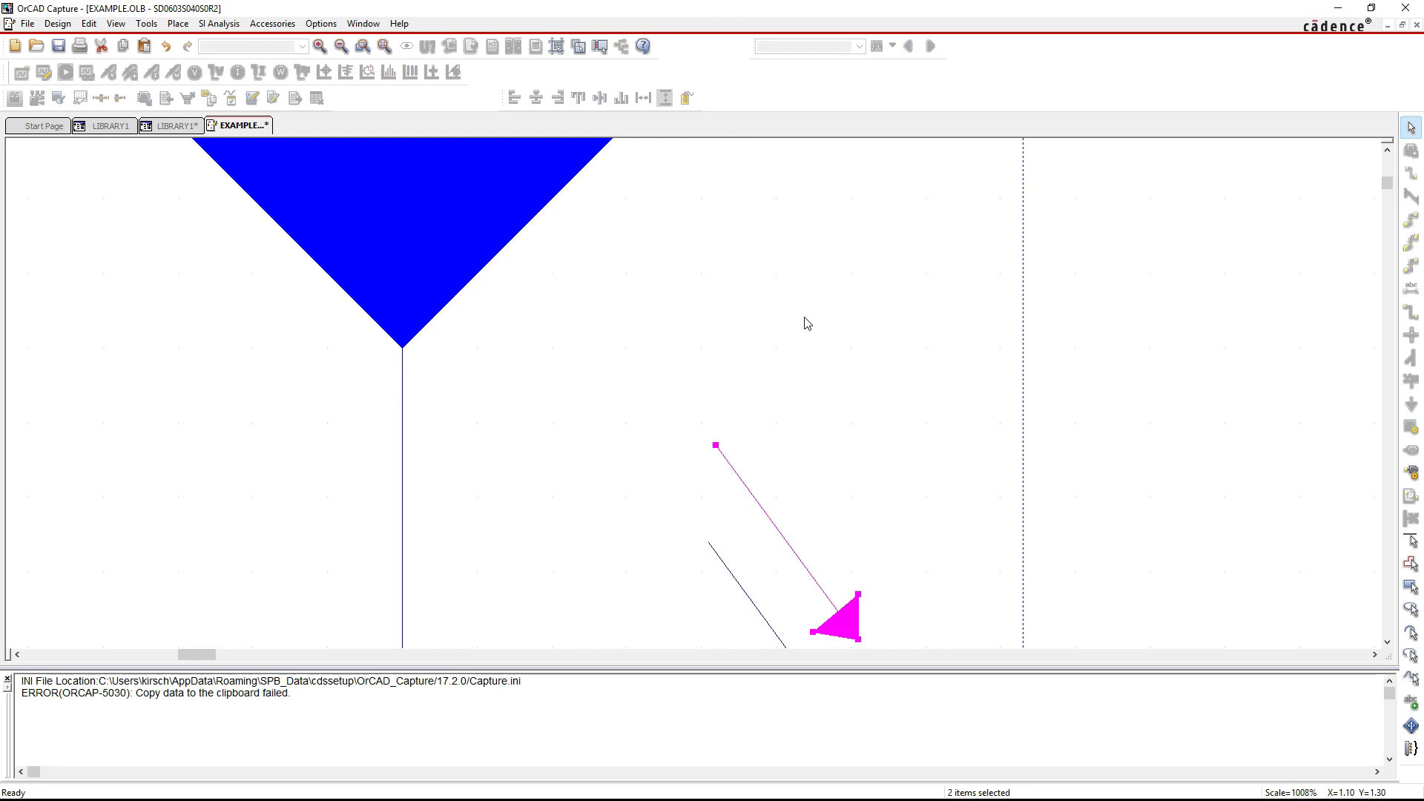
click(1097, 334)
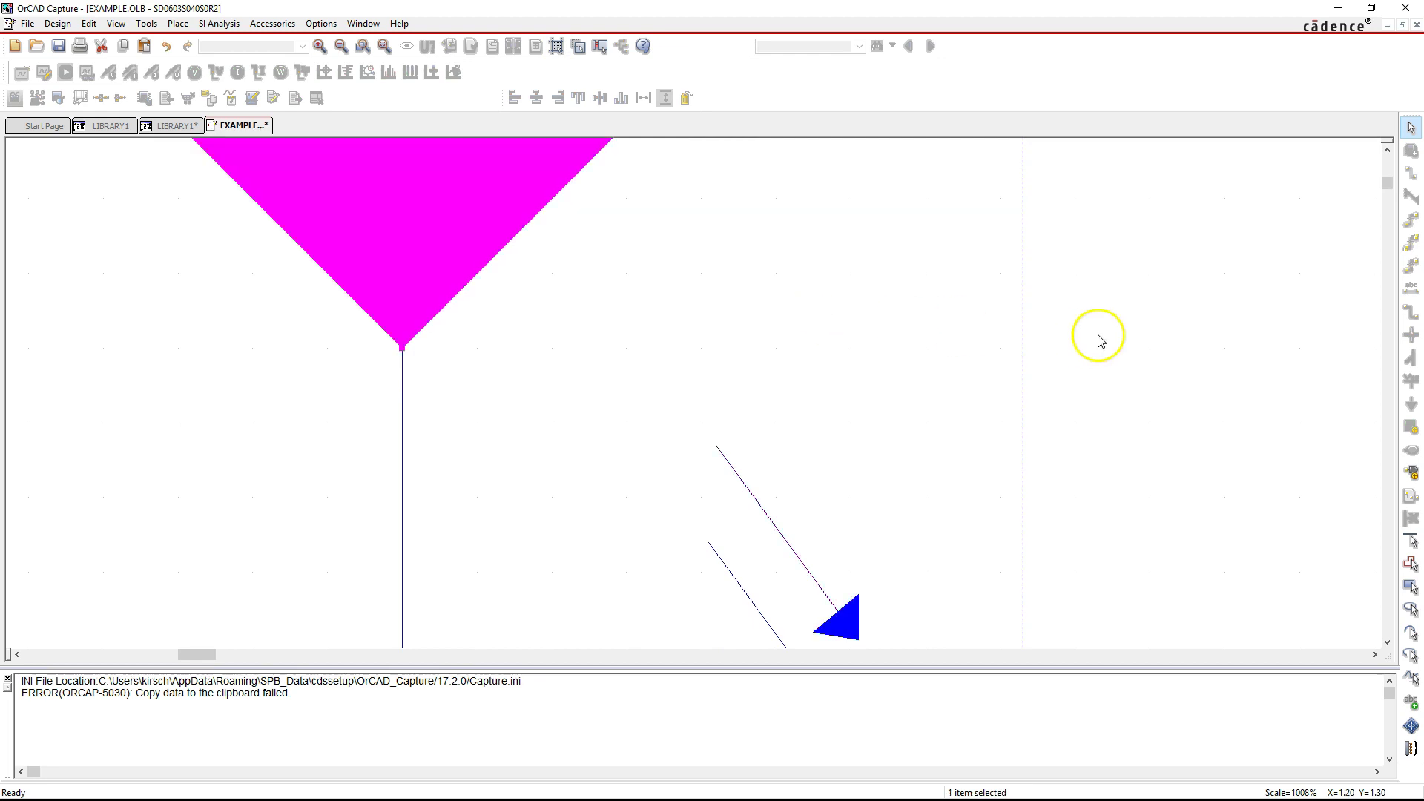
key(o)
key(o)
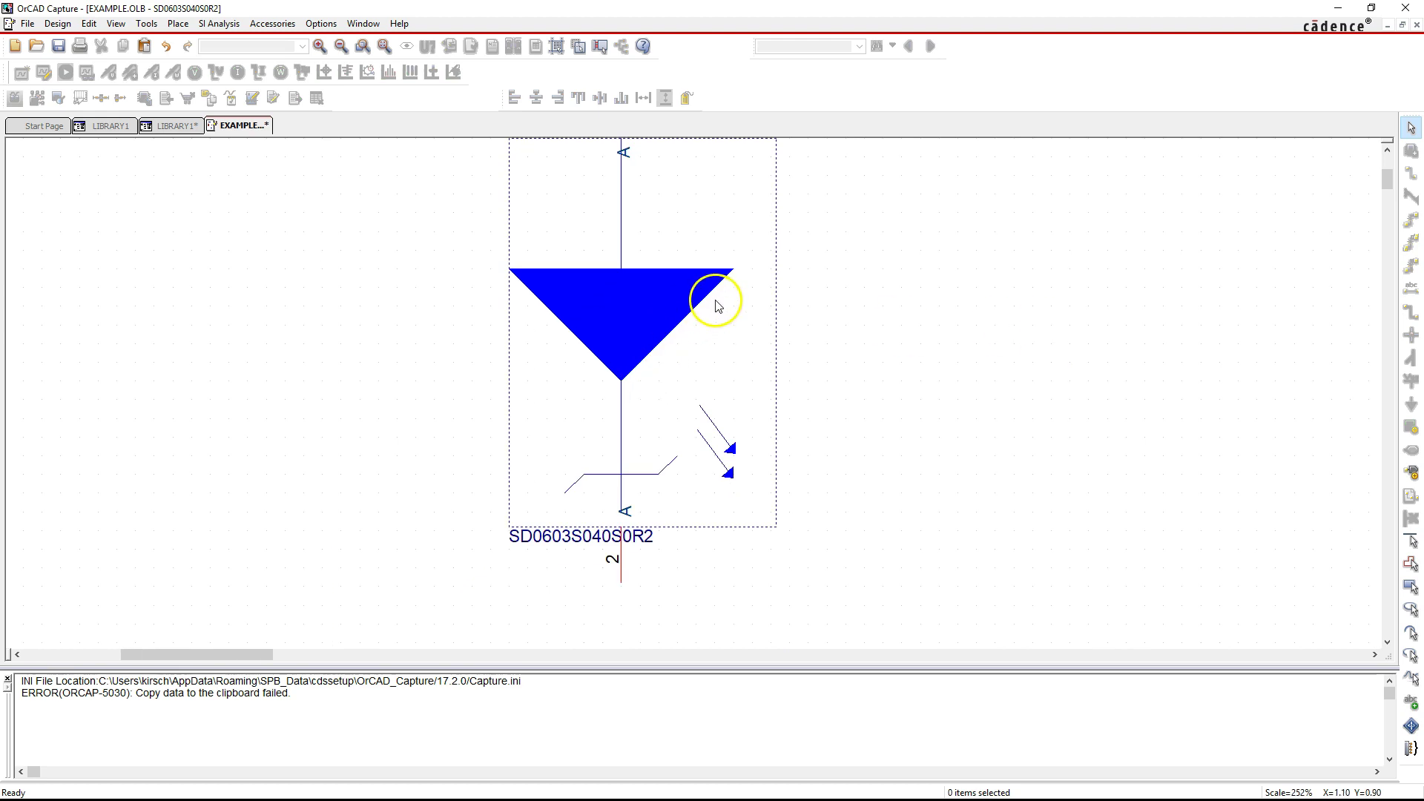
drag(647, 319, 649, 408)
click(721, 431)
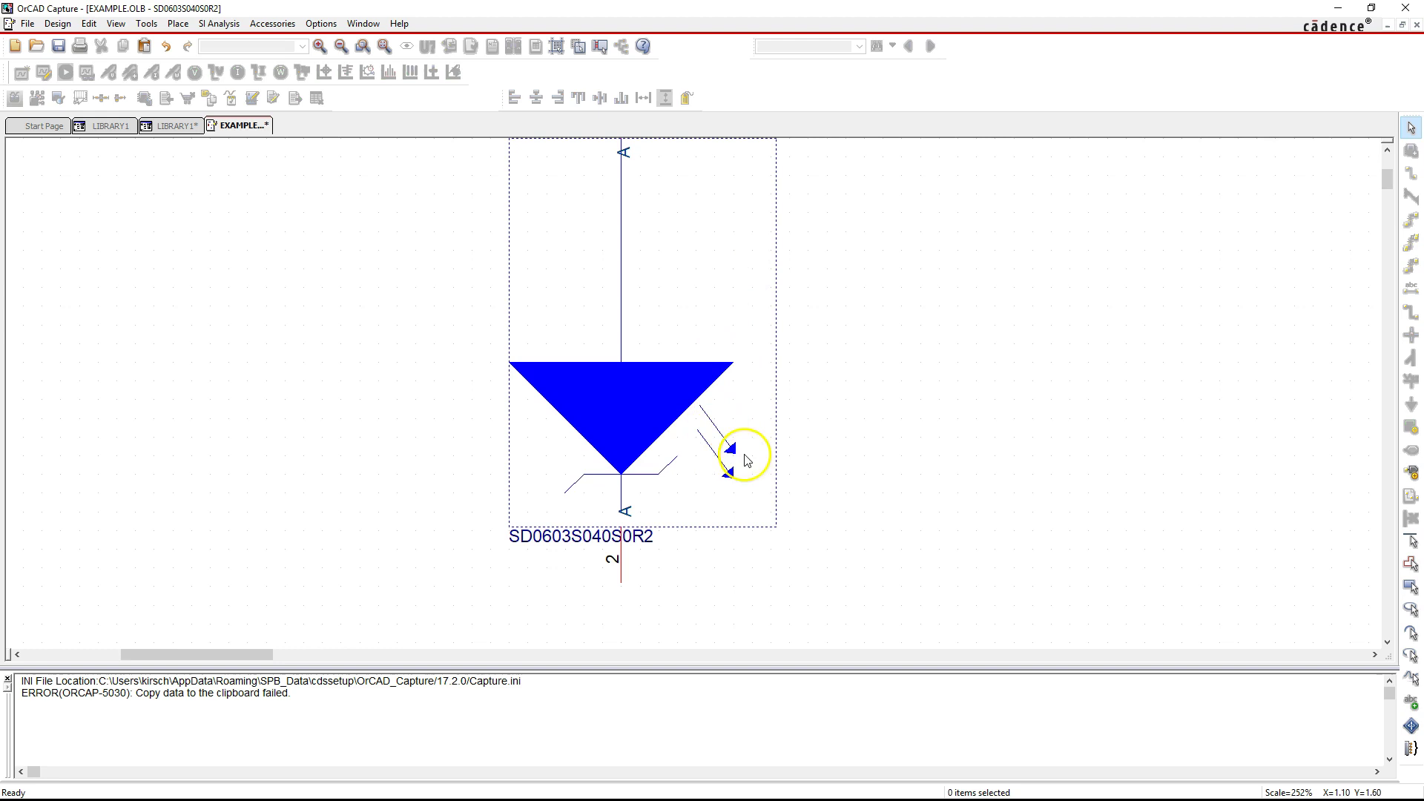
Step: Resize the part's dashed outline by moving its lower outer corner to X=1.30, Y=2.10
scroll(807, 482, up, 1)
scroll(807, 482, up, 1)
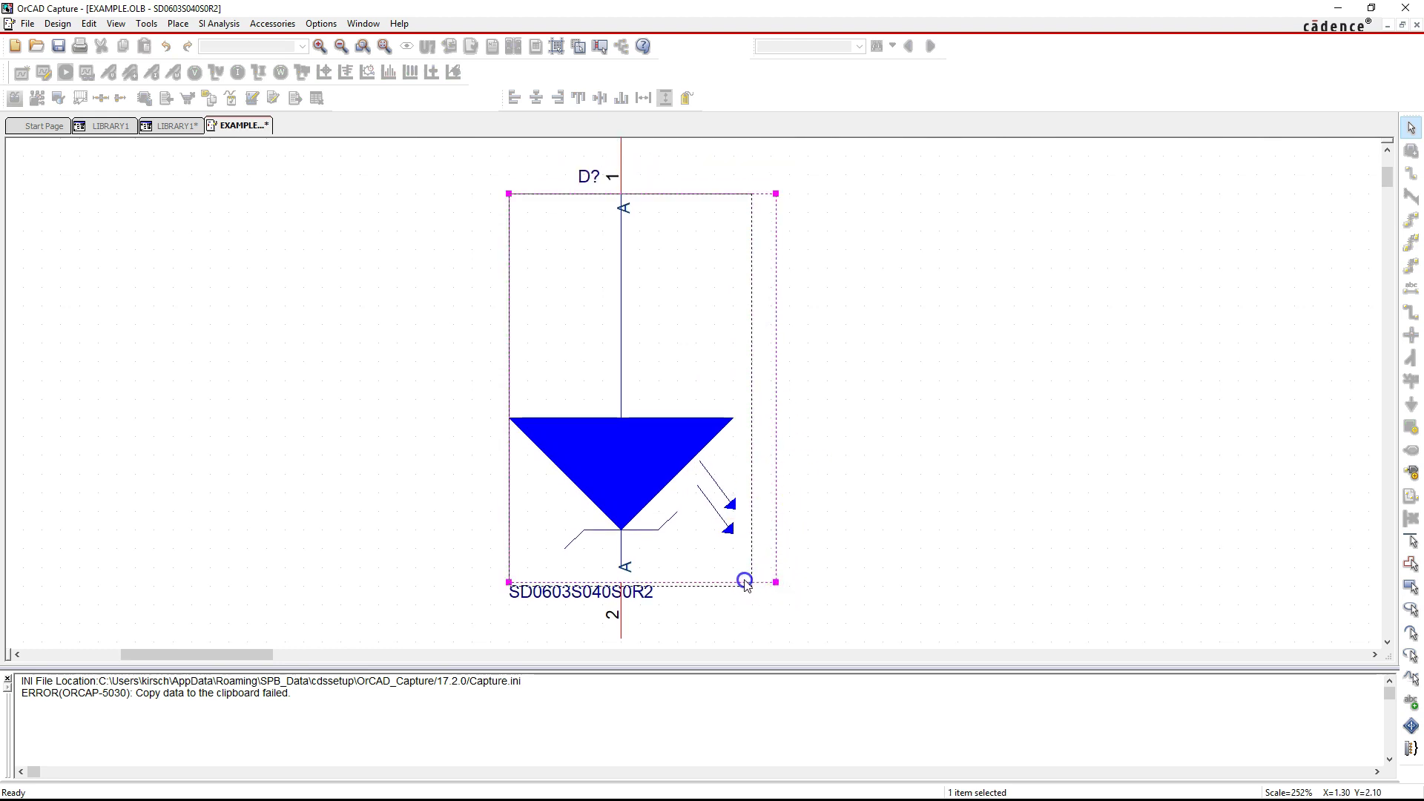
drag(744, 582, 745, 586)
click(861, 371)
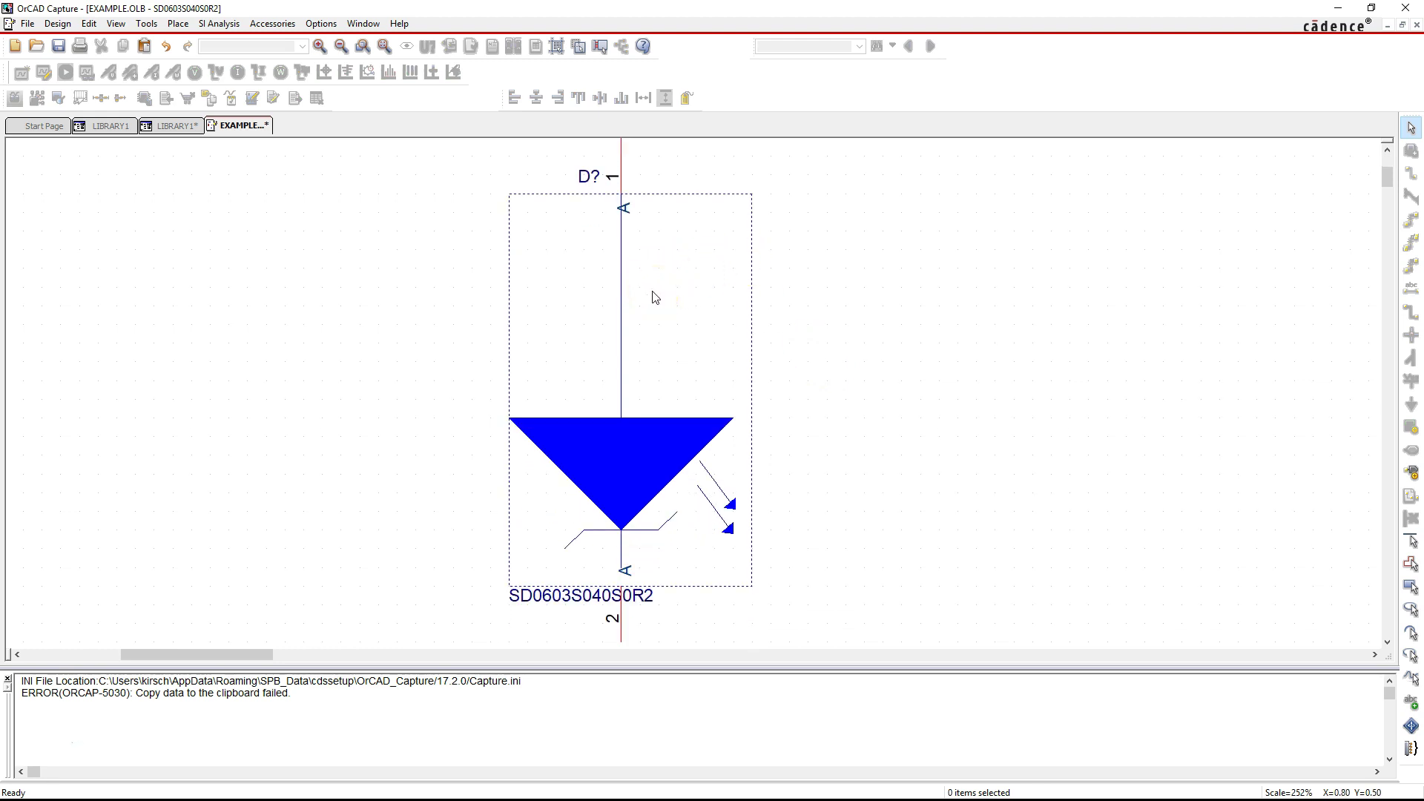
Step: Draw a circle 0.2 in diameter with the Ellipse tool beside the line of pin 1, starting at X=0.90, Y=0.40
key(i)
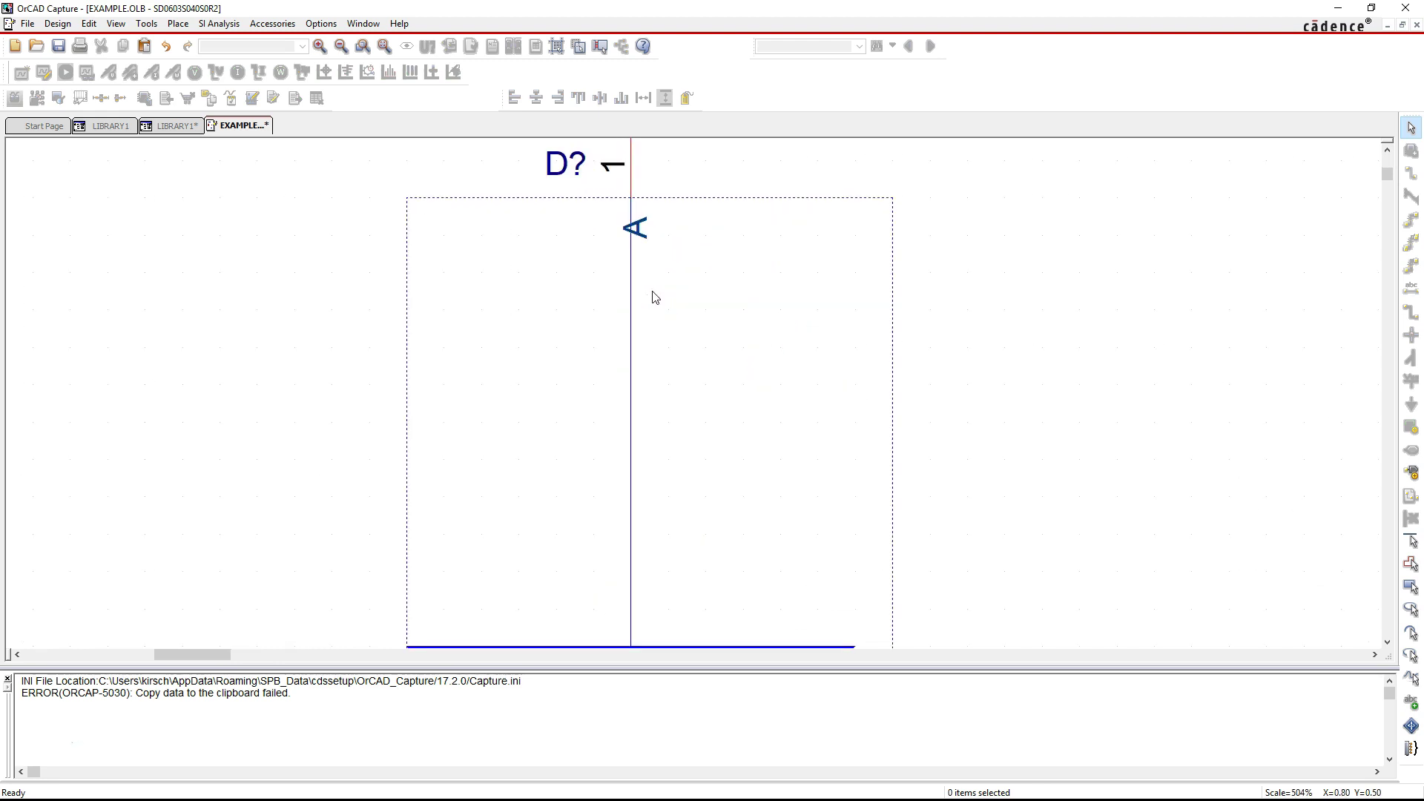
click(178, 23)
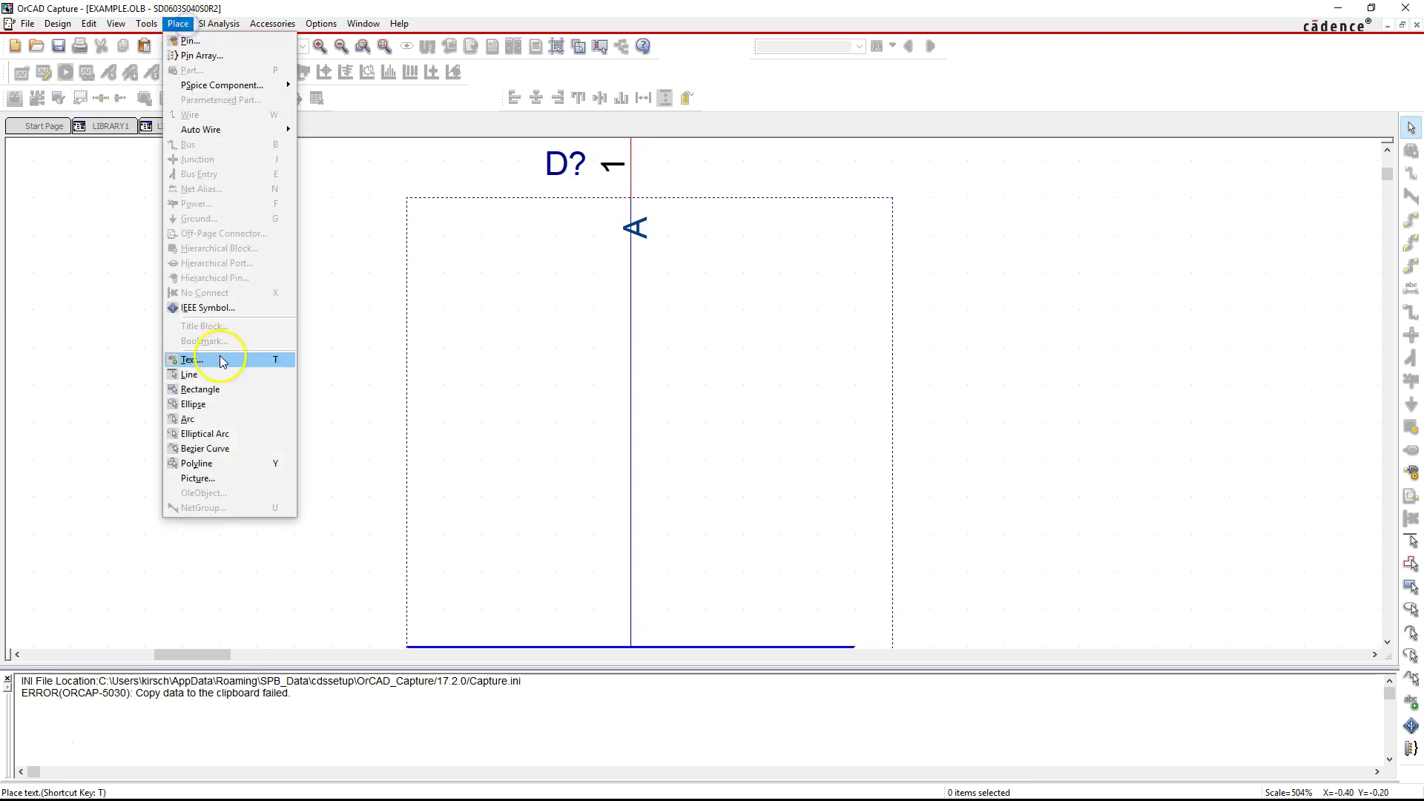
click(195, 404)
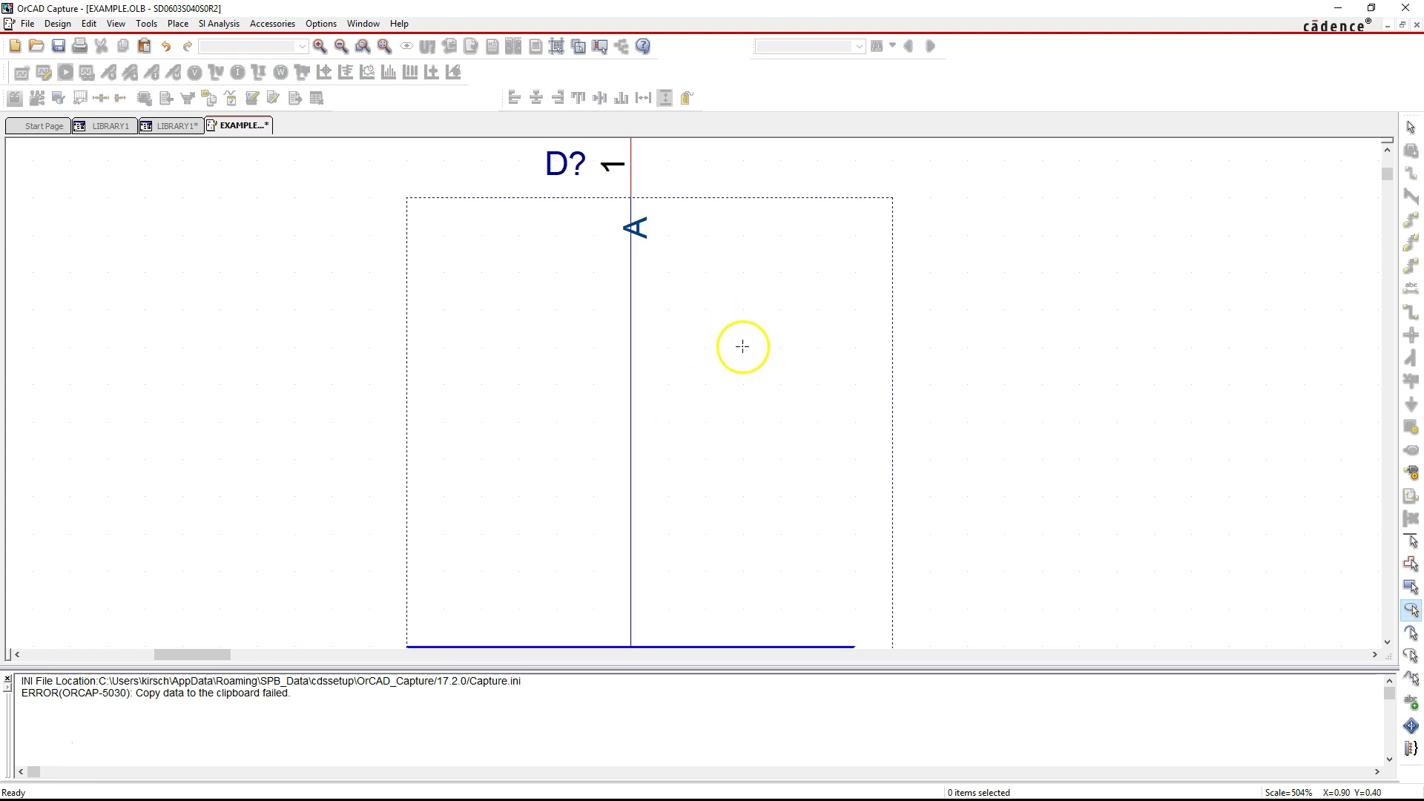
drag(756, 374, 811, 407)
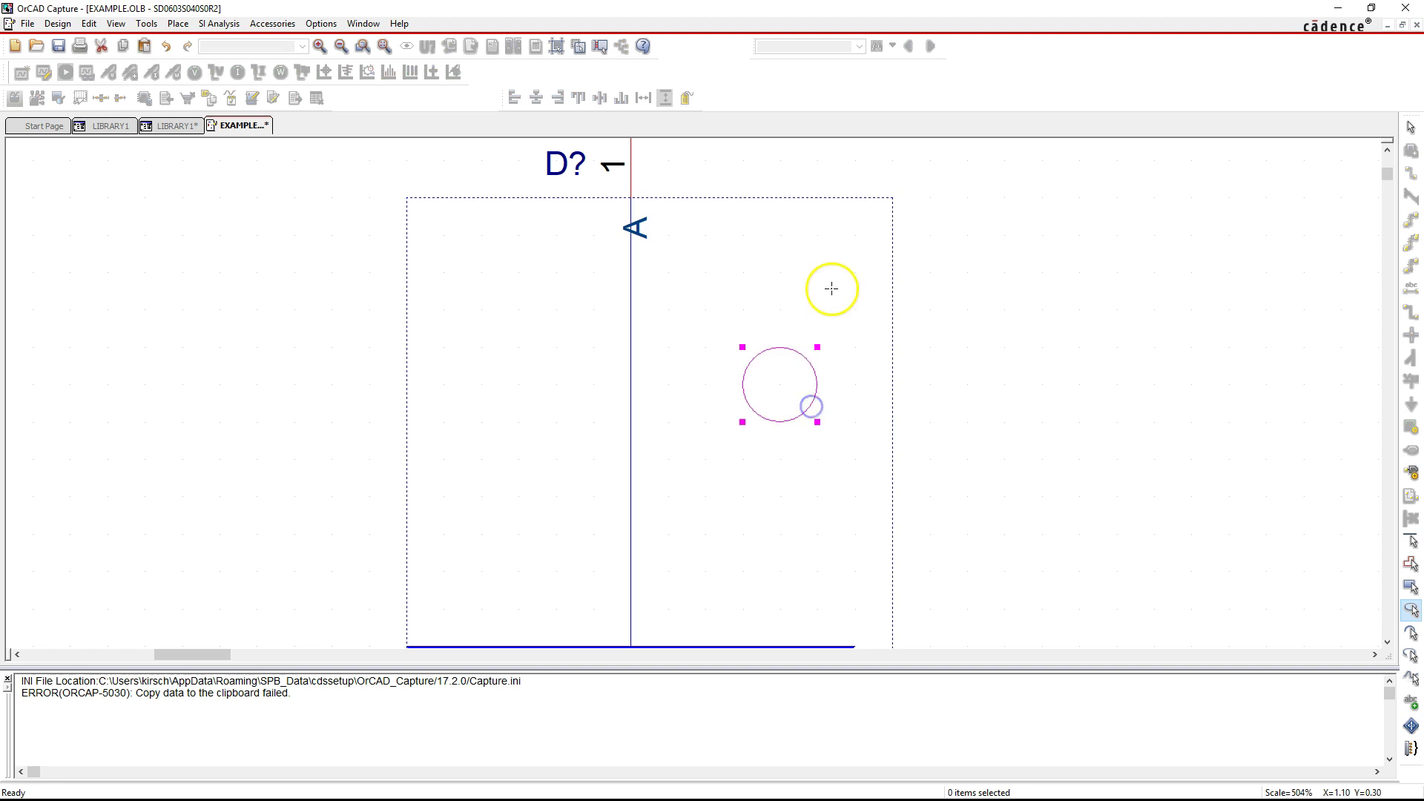
right_click(811, 276)
click(820, 286)
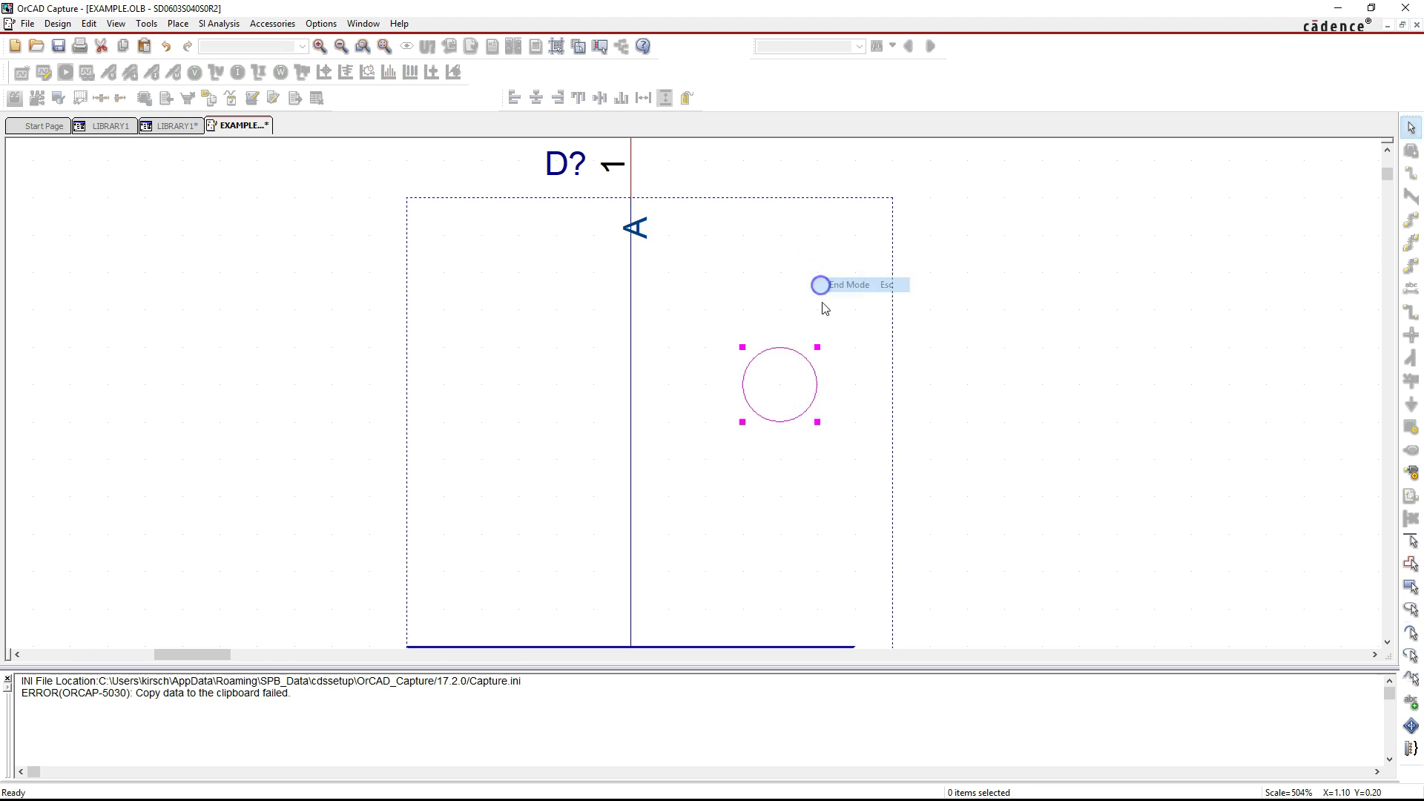
Step: End the ellipse drawing and set the circle's fill style to Solid
right_click(801, 361)
click(860, 379)
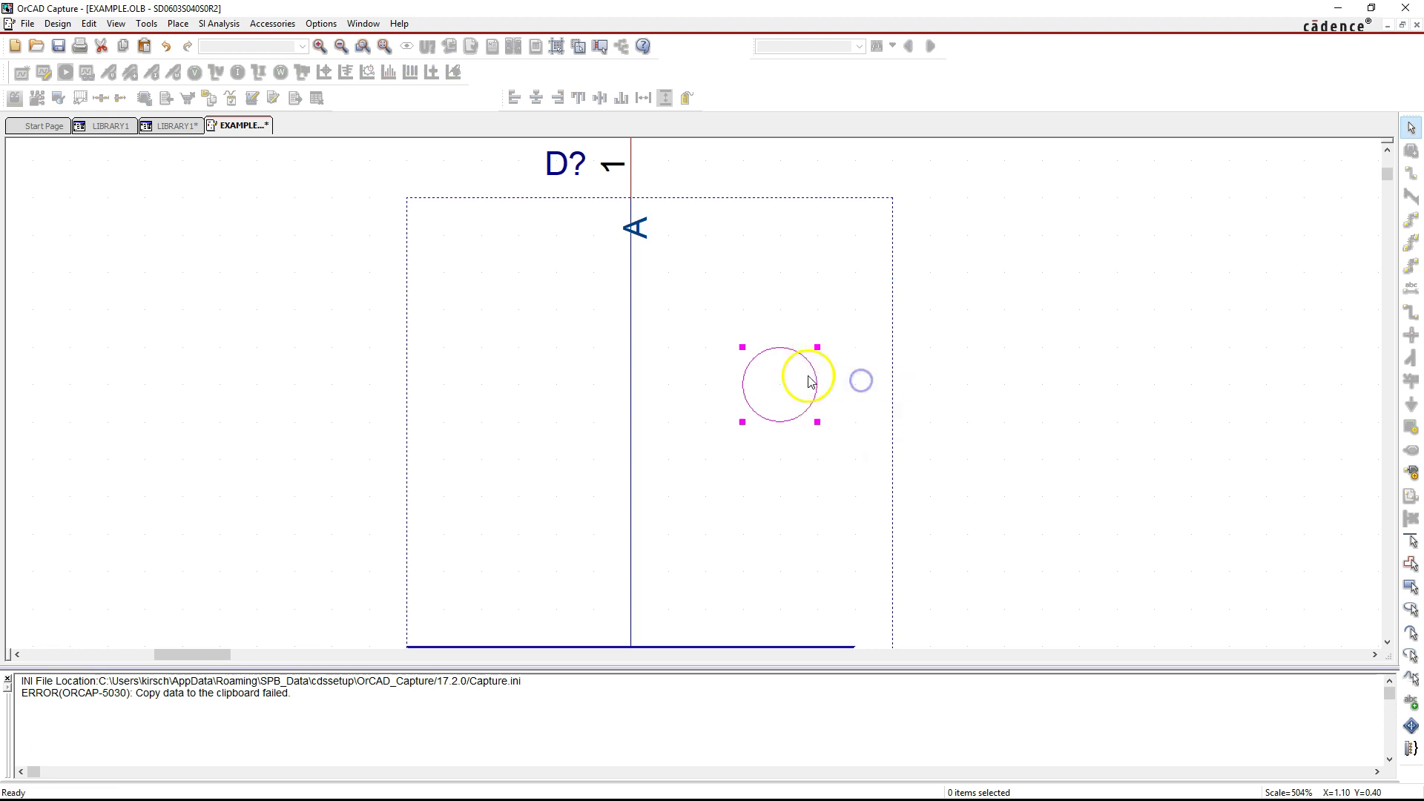
click(729, 380)
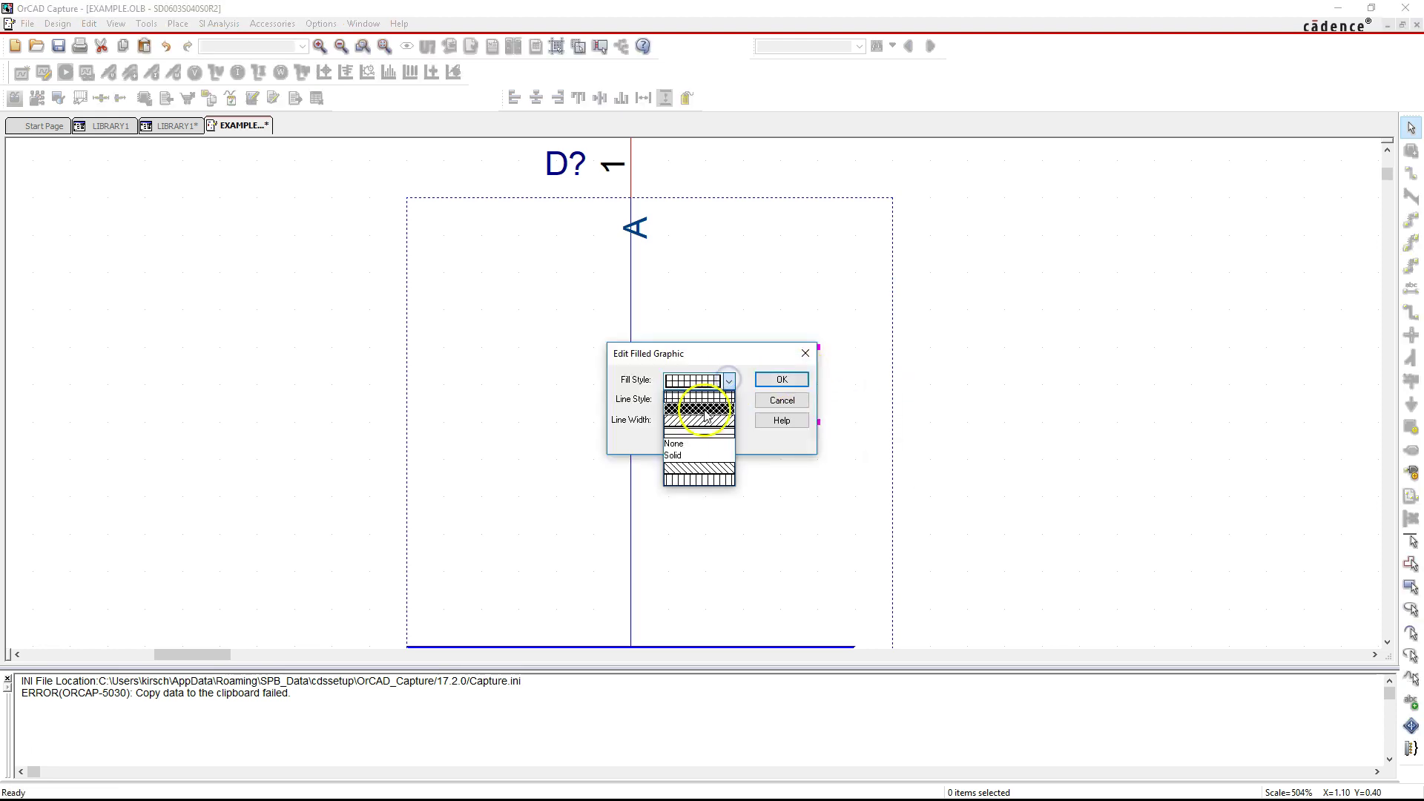
click(675, 454)
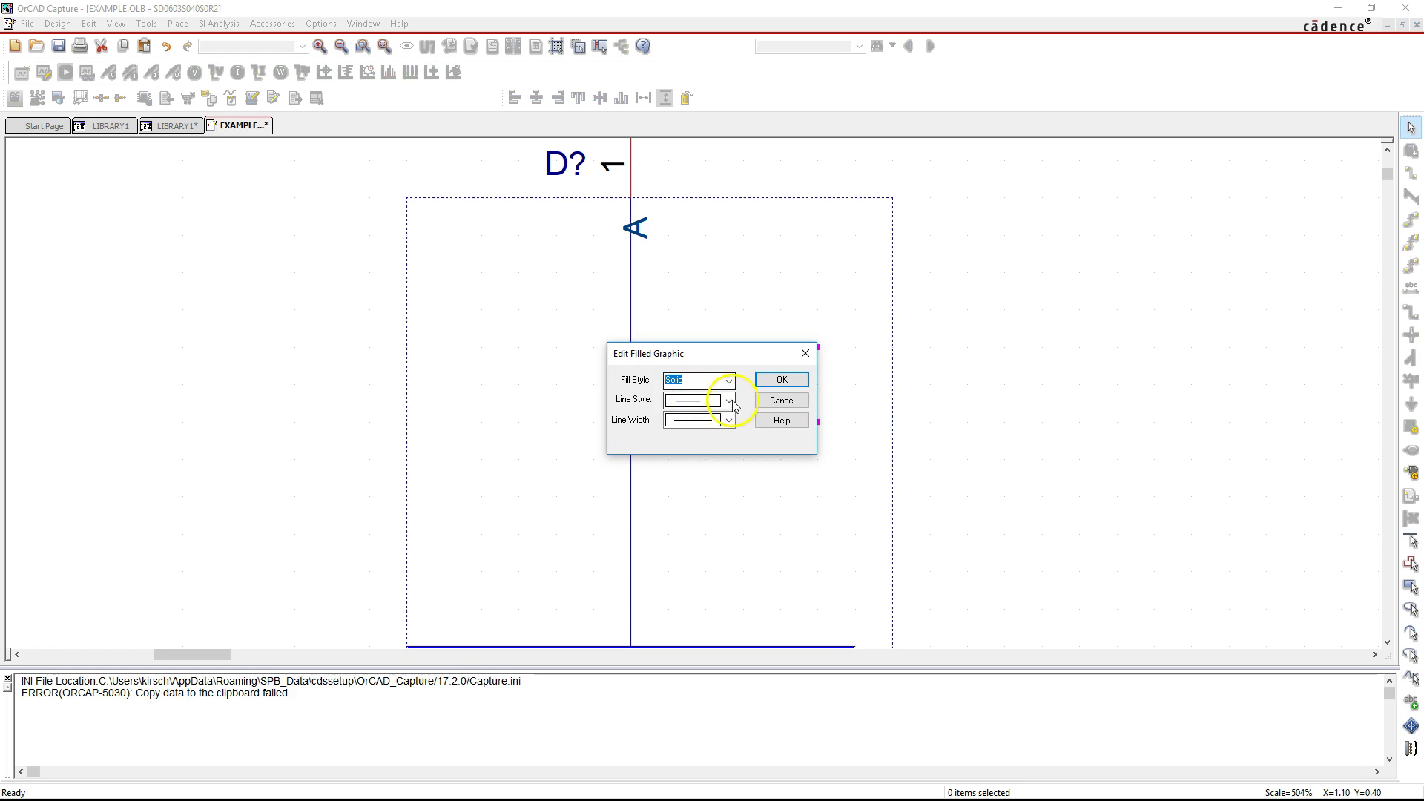
click(783, 379)
Step: Move the filled circle down by 0.6 to X=0.90, Y=1.00 so it rests on the large triangle's upper edge
drag(786, 397, 722, 602)
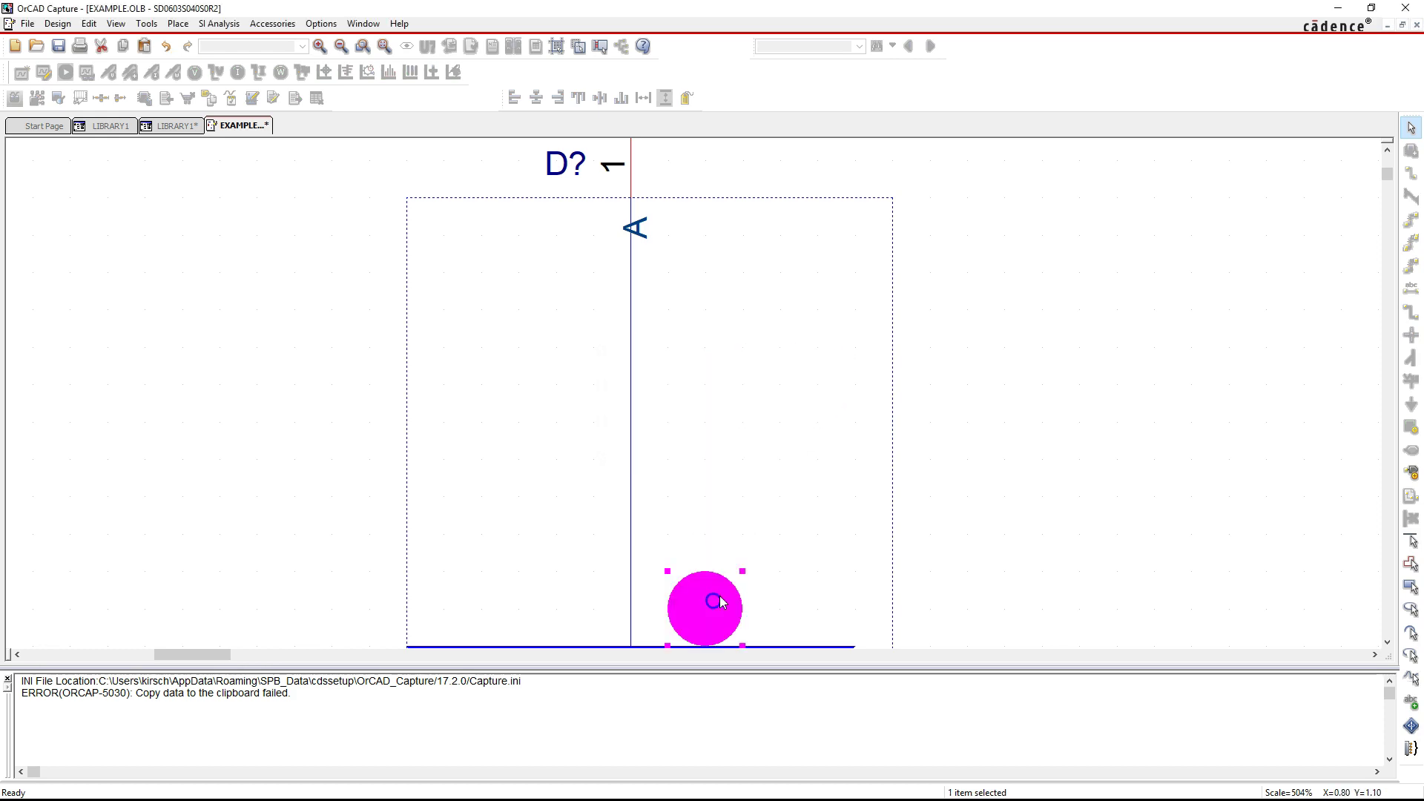
key(ctrl+v)
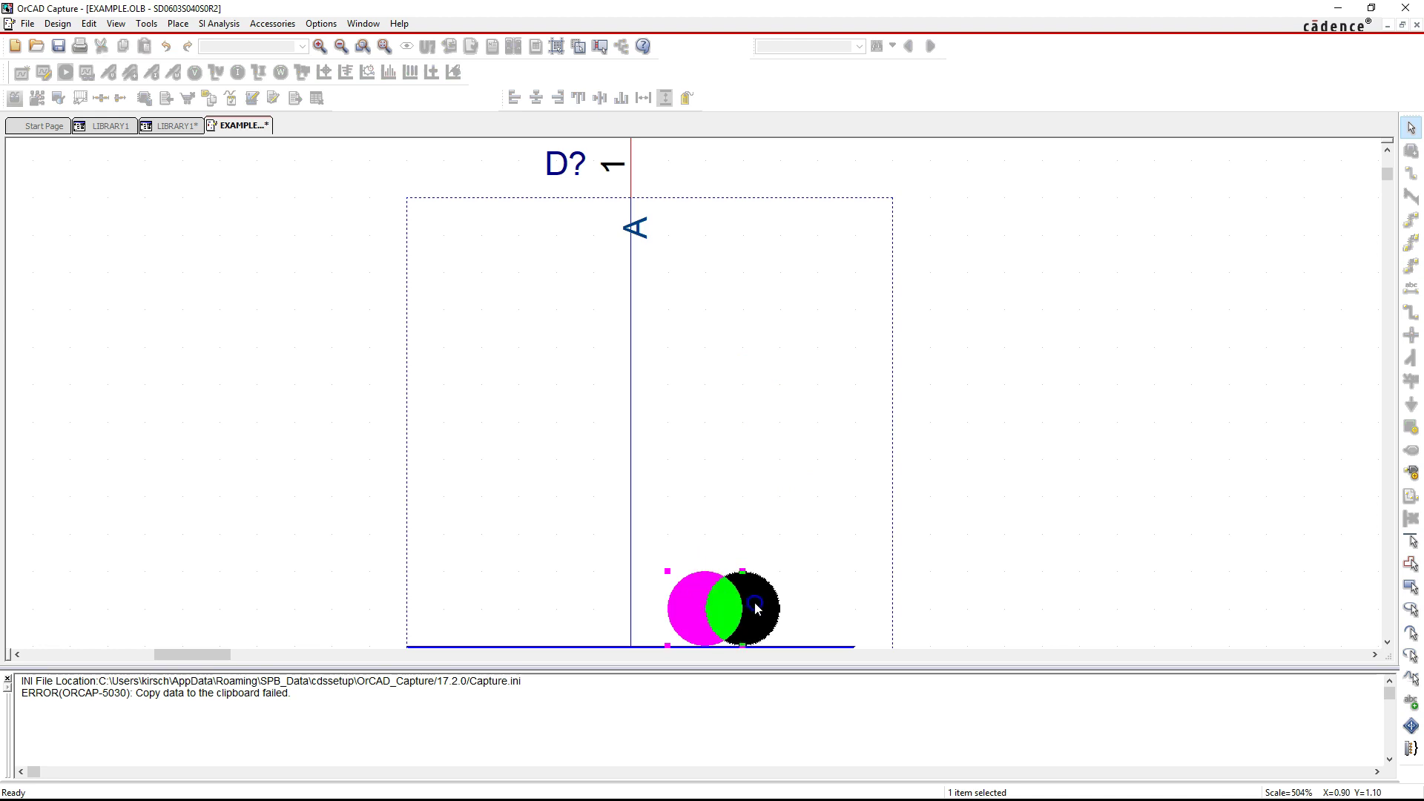
click(757, 608)
scroll(985, 435, down, 4)
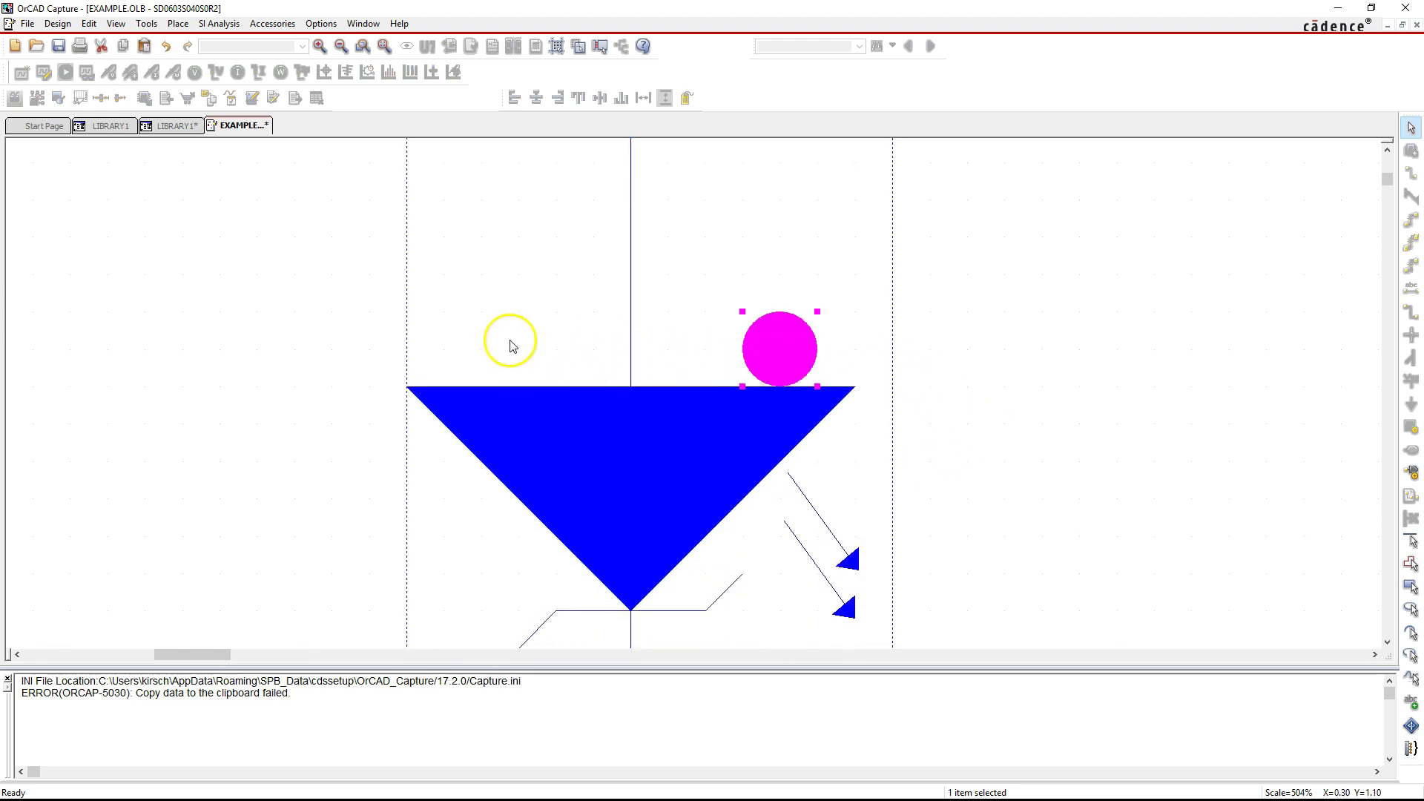
click(989, 238)
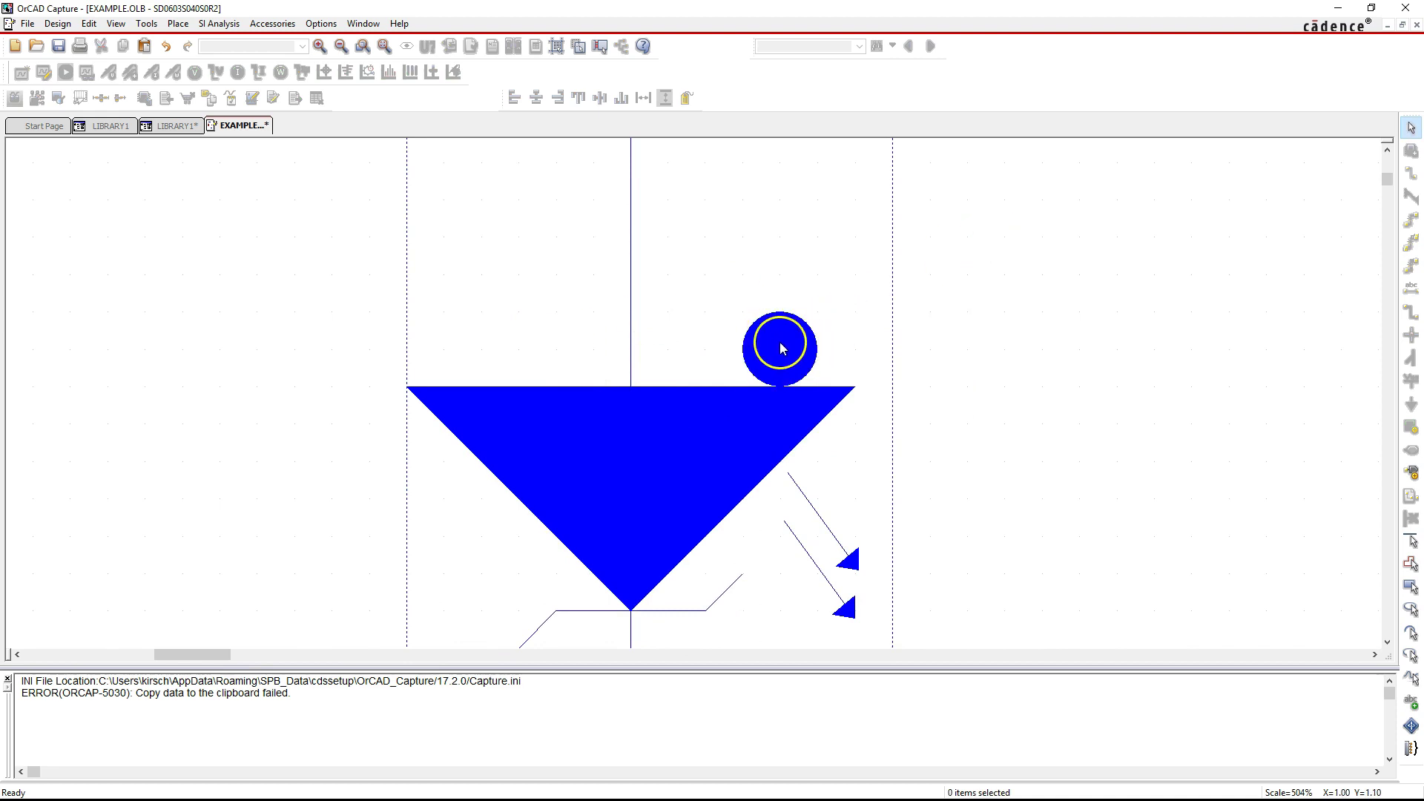
Step: Draw a rectangle 0.5 wide and 0.7 high beside pin 1's line, starting at X=0.70, Y=0.20
scroll(883, 296, up, 3)
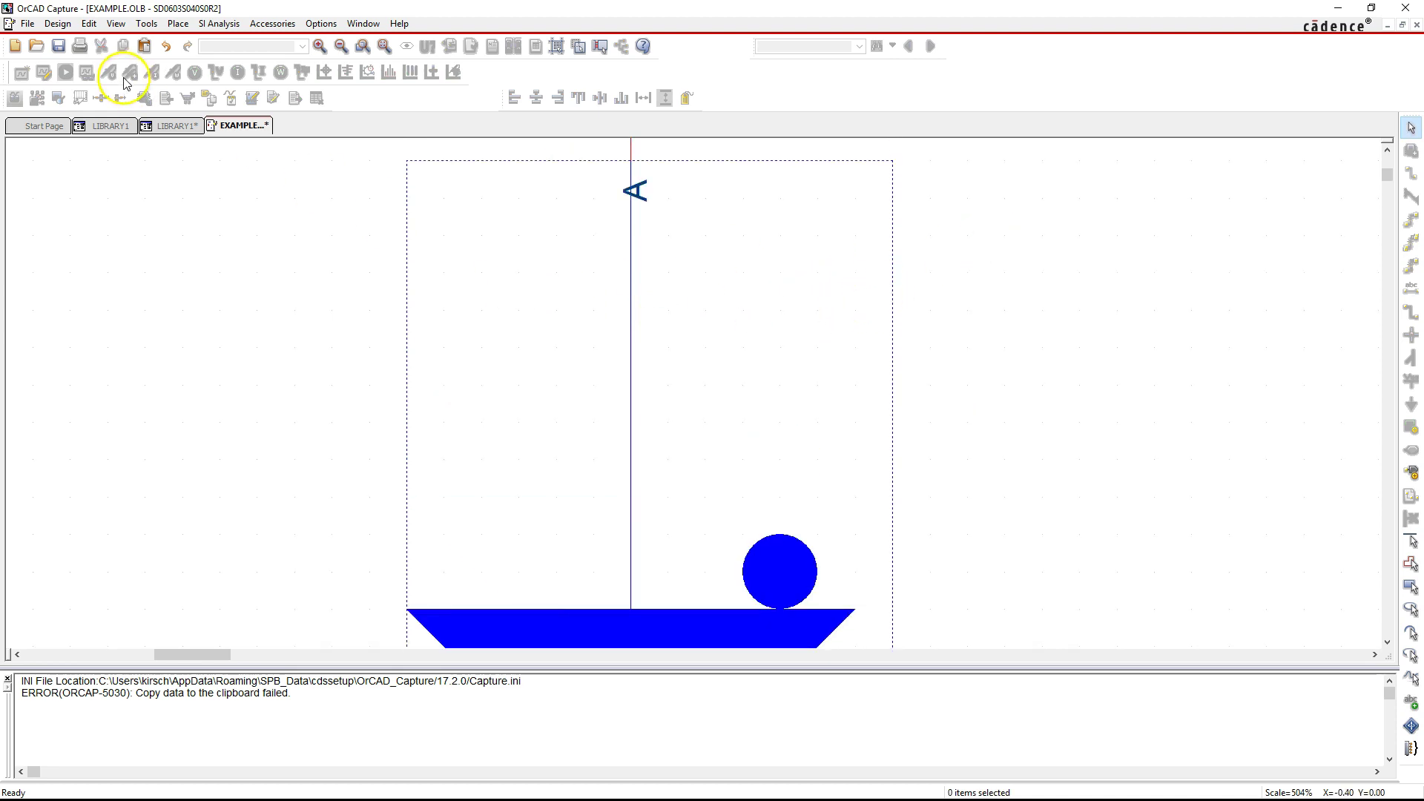
click(177, 23)
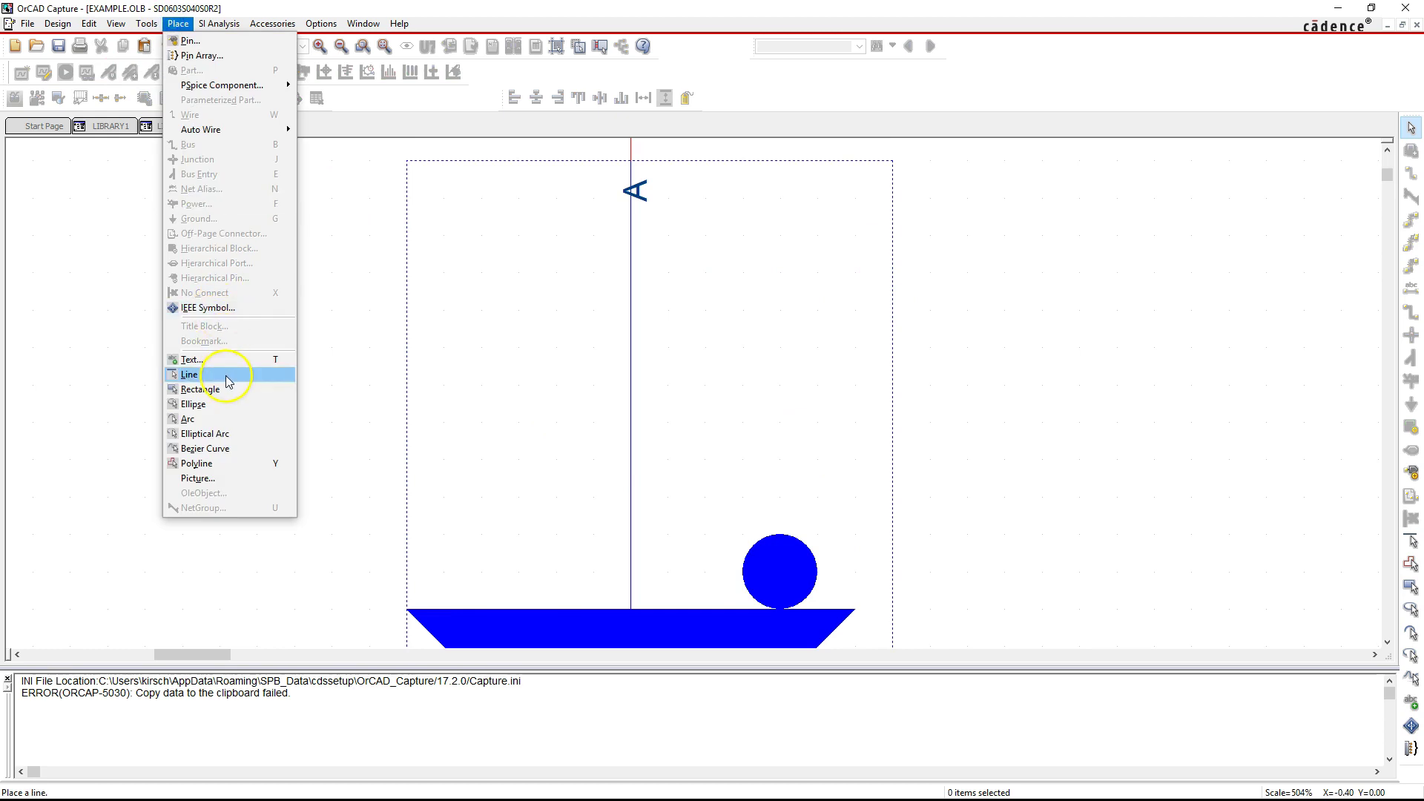
click(200, 389)
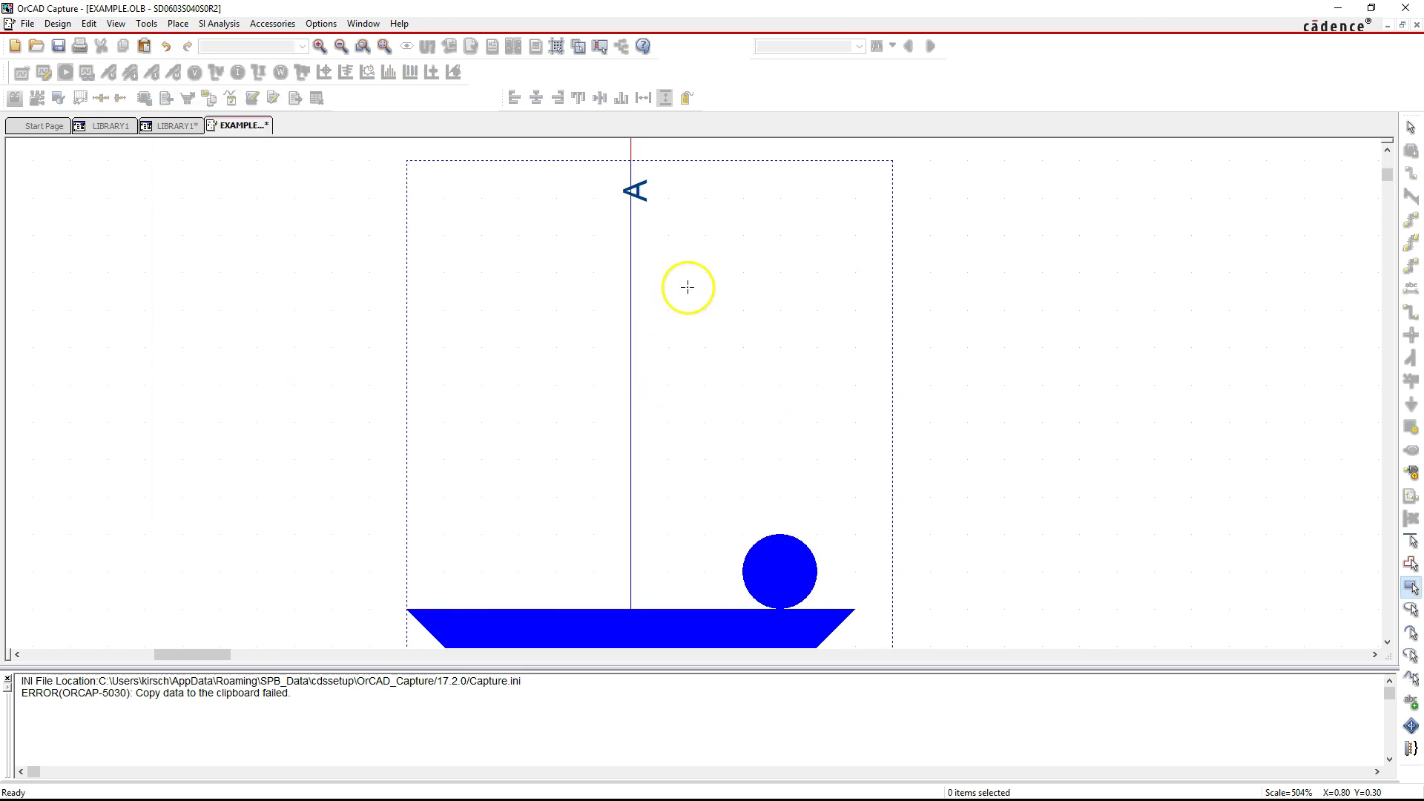
mouse_move(680, 248)
mouse_down()
mouse_move(731, 365)
mouse_move(850, 496)
mouse_up()
right_click(833, 251)
click(875, 261)
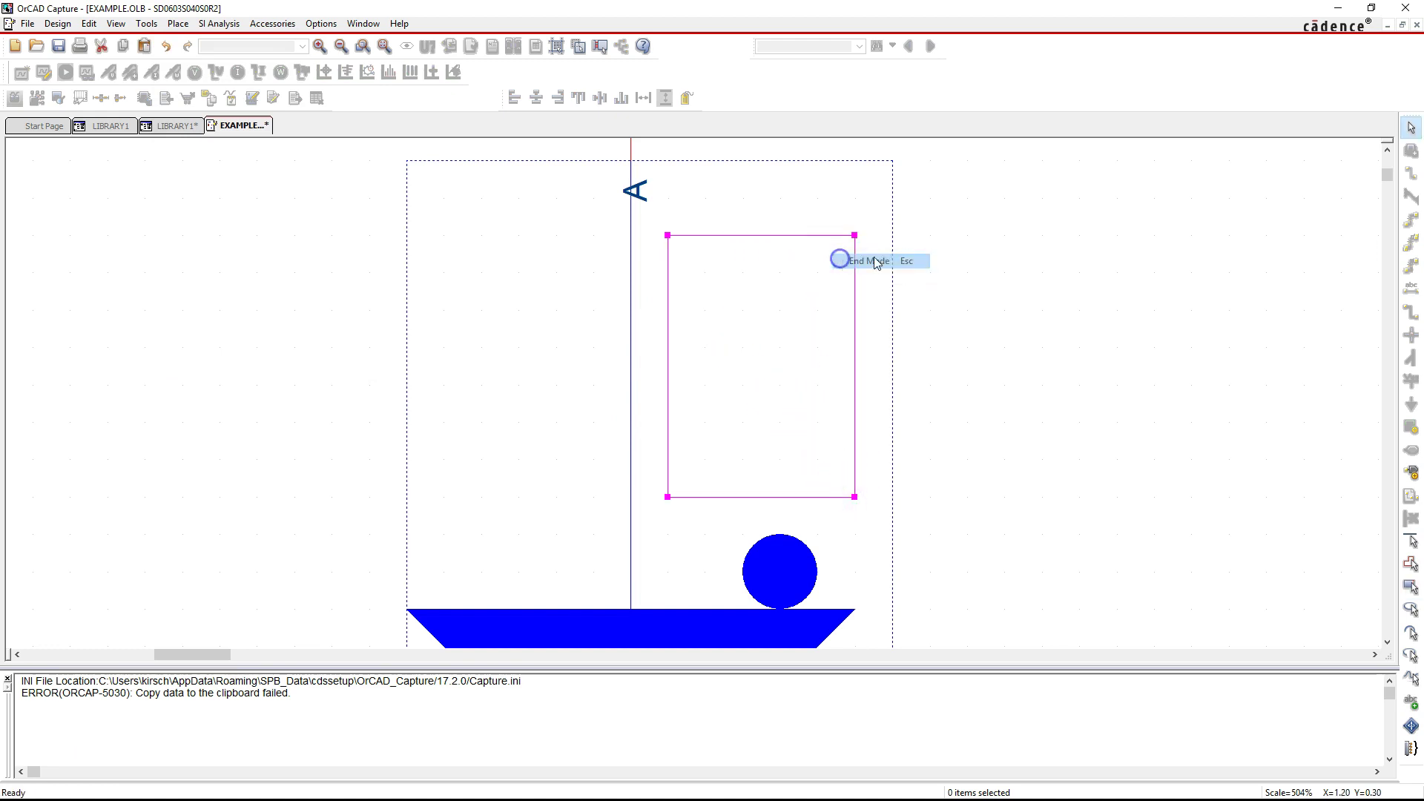
click(954, 242)
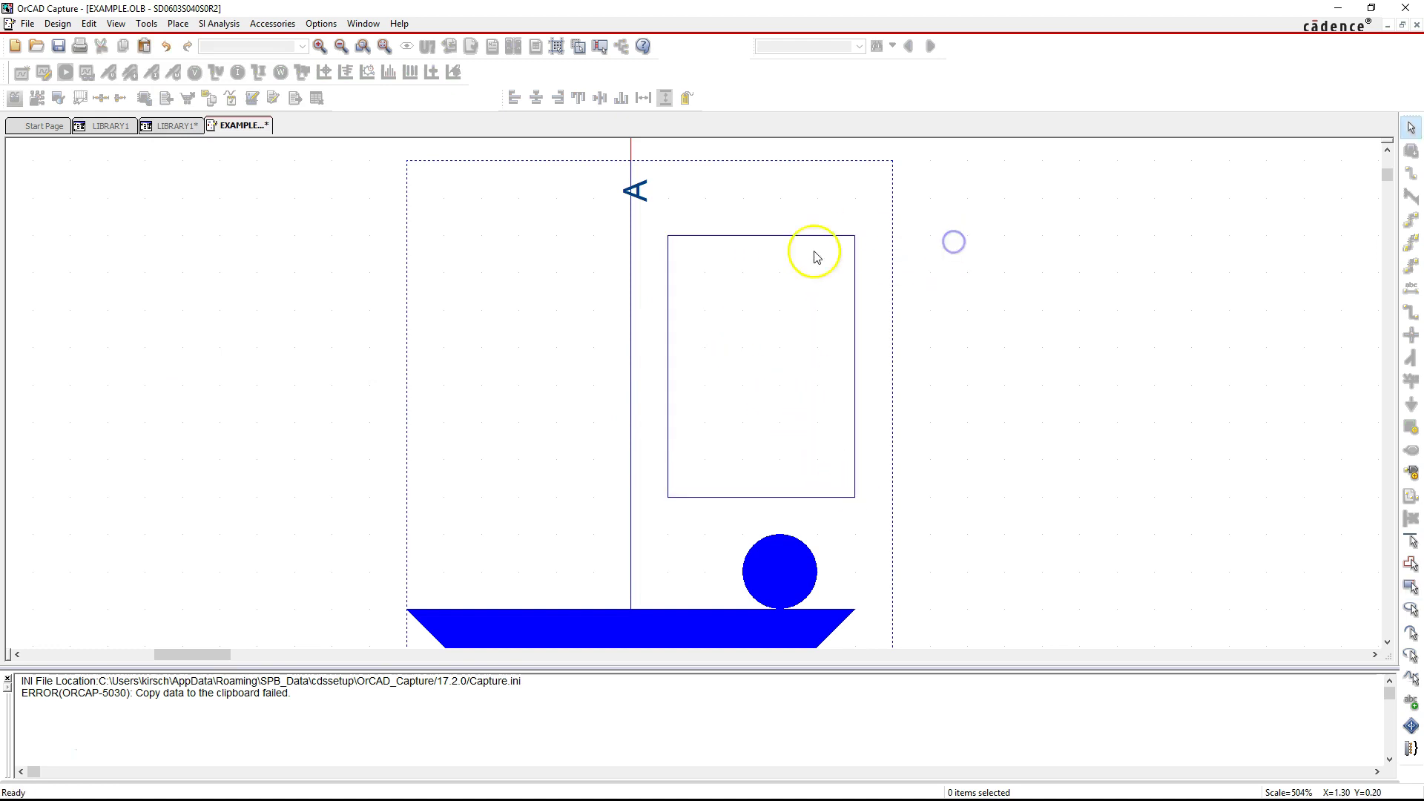
Step: Start a text object reading NOT and set its font to Arial Bold, size 7
click(178, 23)
click(235, 359)
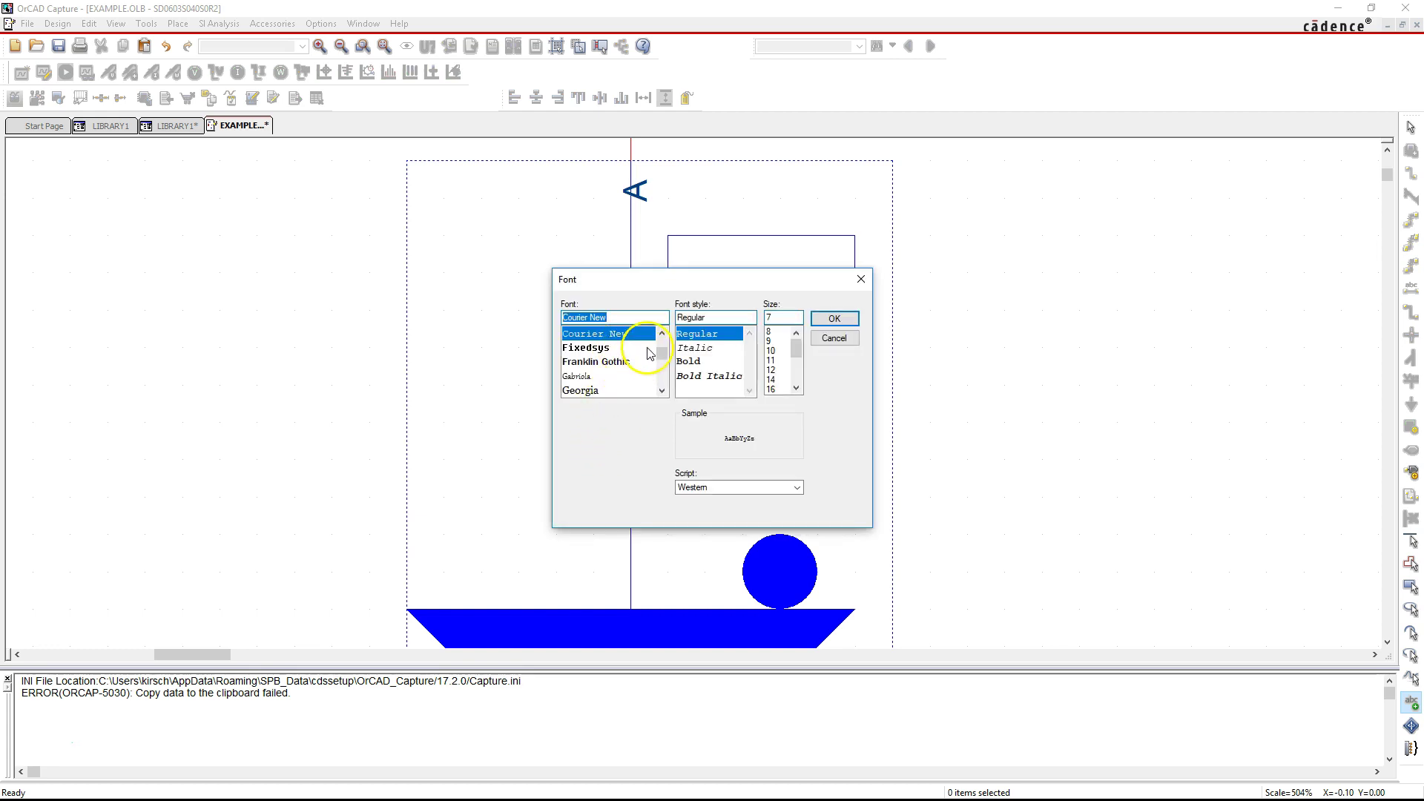
scroll(637, 333, up, 4)
click(639, 334)
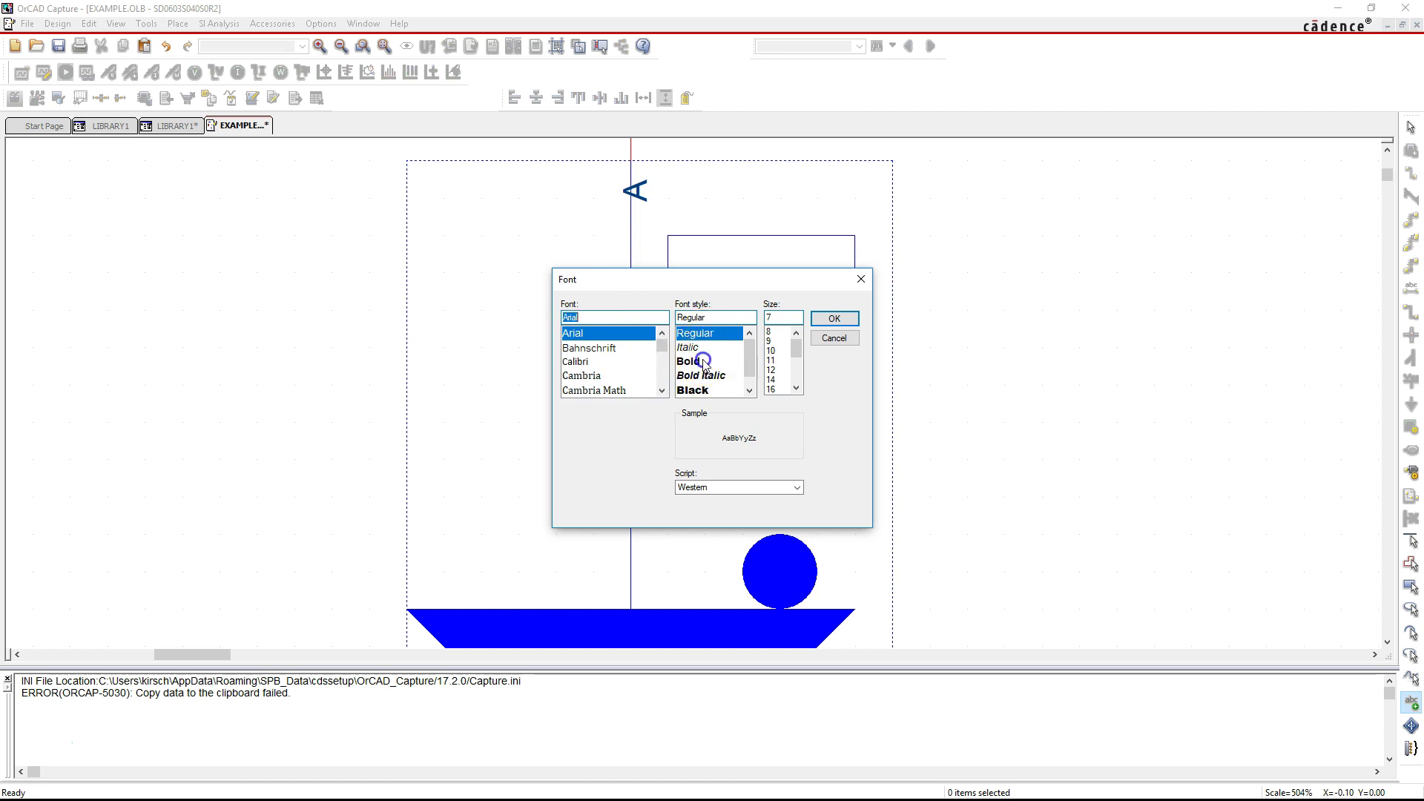
click(701, 362)
click(795, 351)
drag(796, 367, 798, 354)
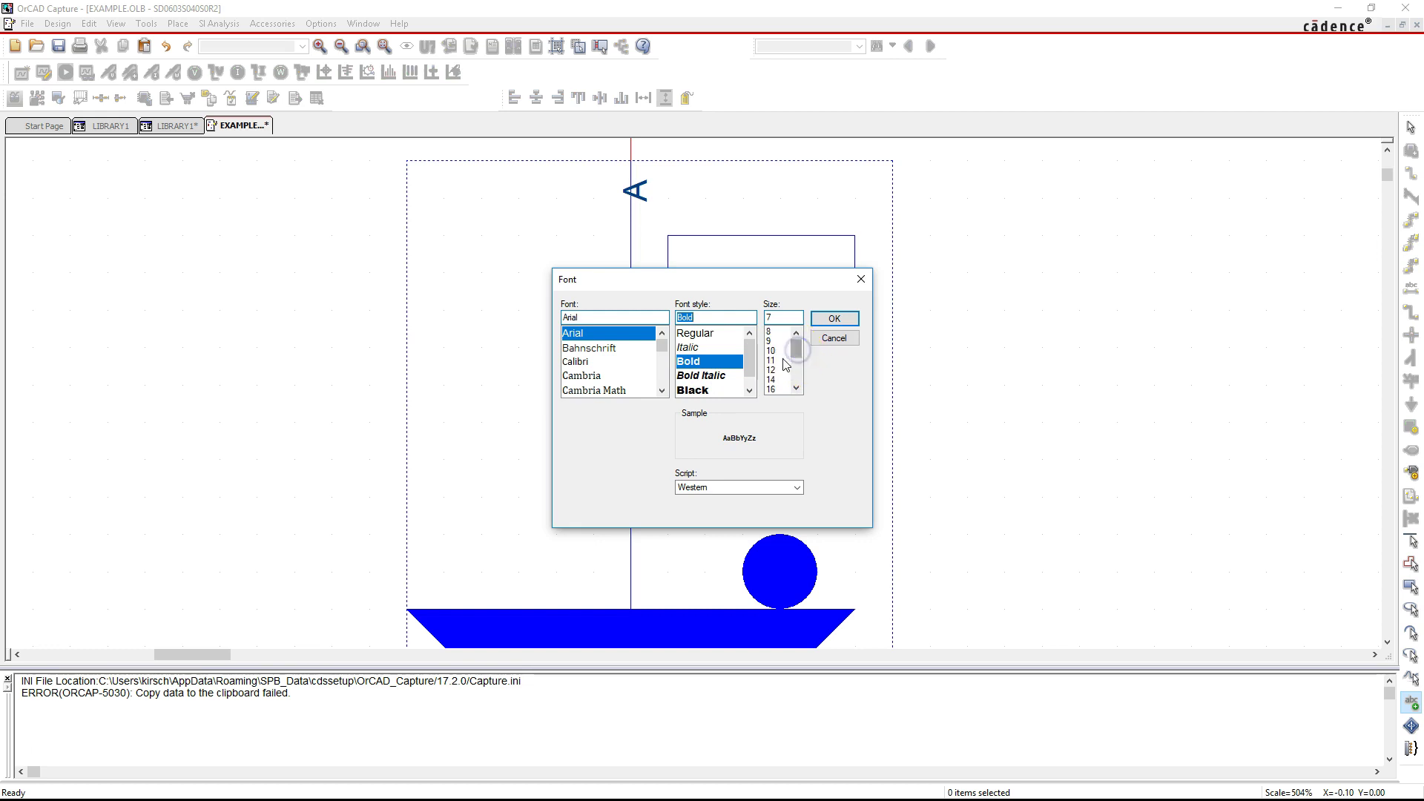
click(840, 327)
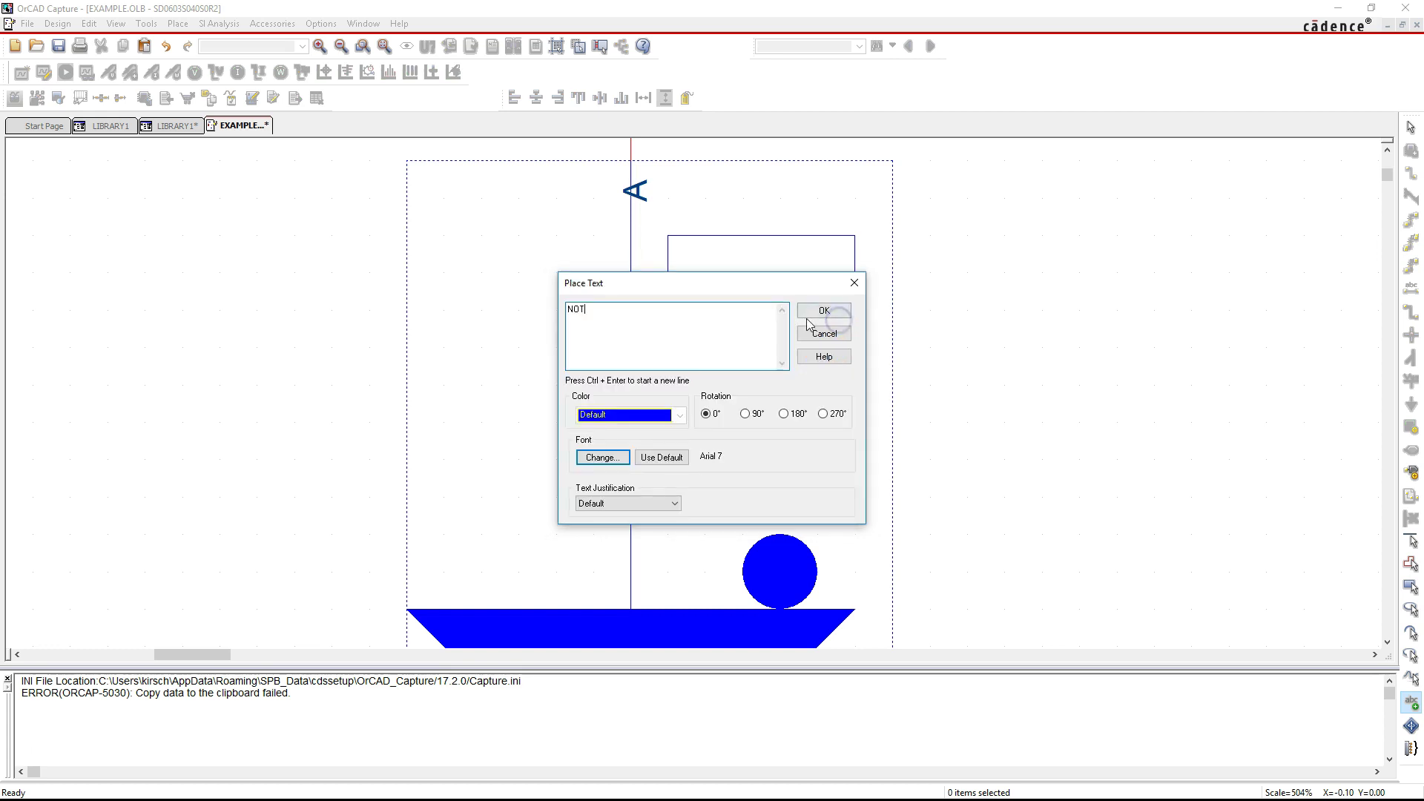
Step: Set the NOT text's rotation to 270° and place it inside the rectangle
click(746, 414)
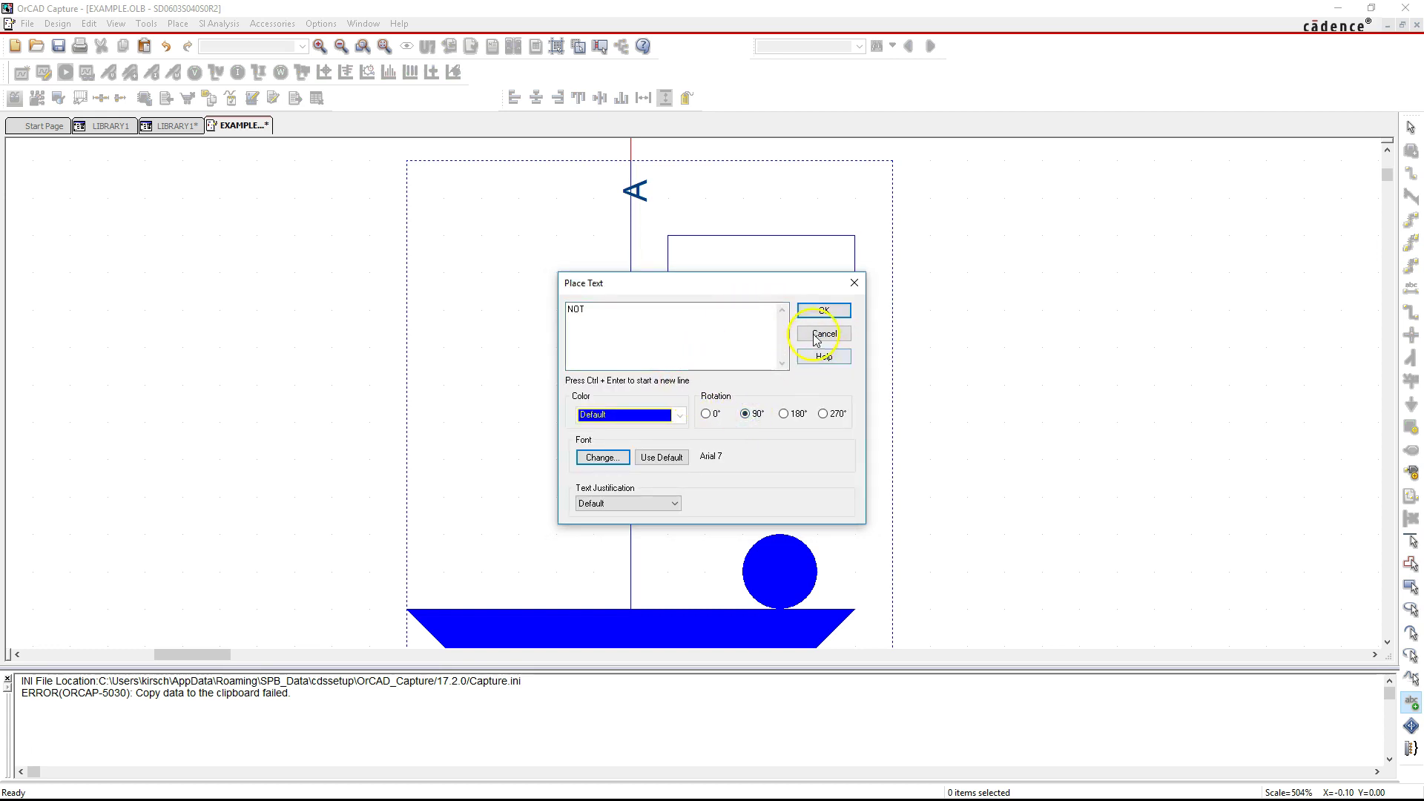
drag(777, 282, 524, 296)
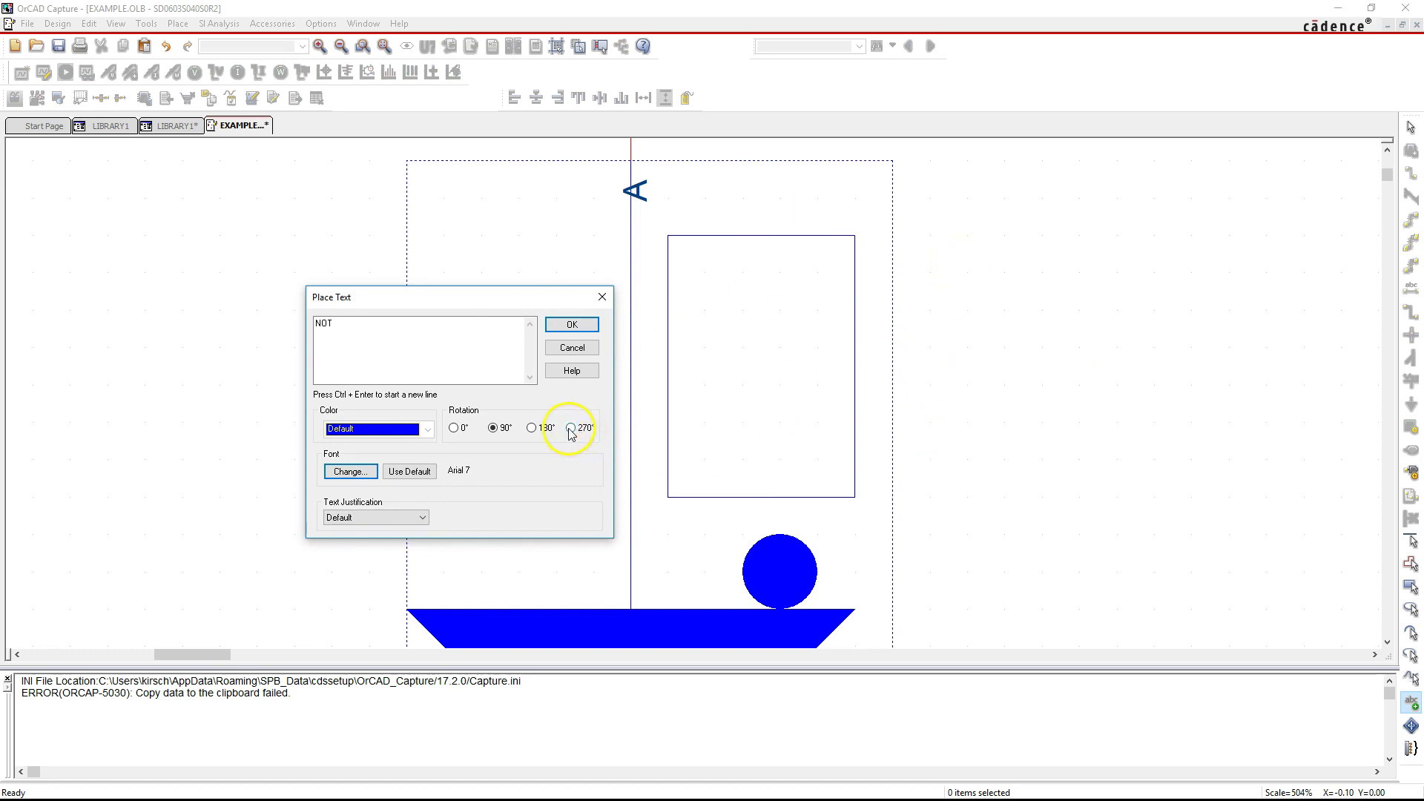
click(569, 324)
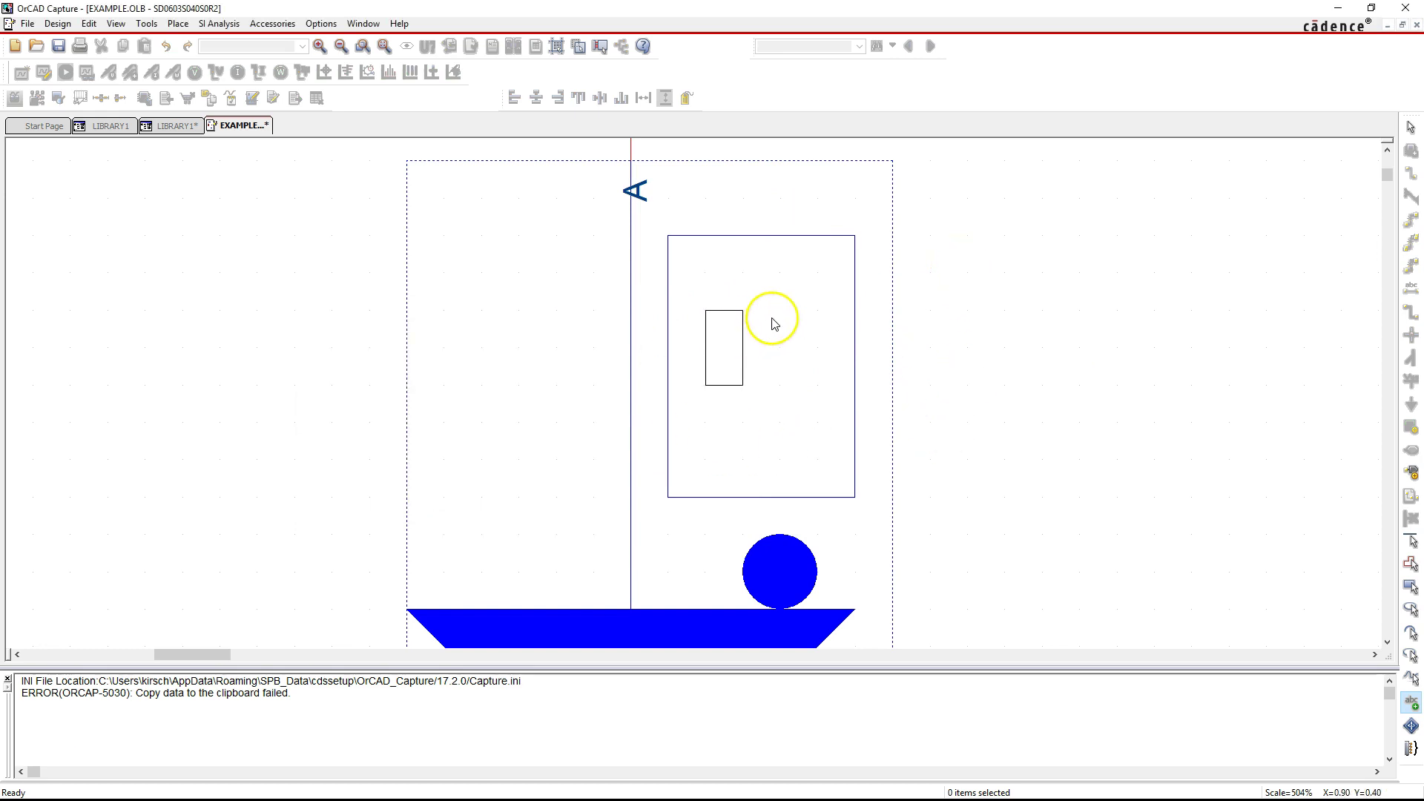
click(775, 319)
right_click(1003, 358)
click(1023, 365)
Step: Edit the NOT text in the rectangle and enlarge its Arial Bold font
double_click(759, 346)
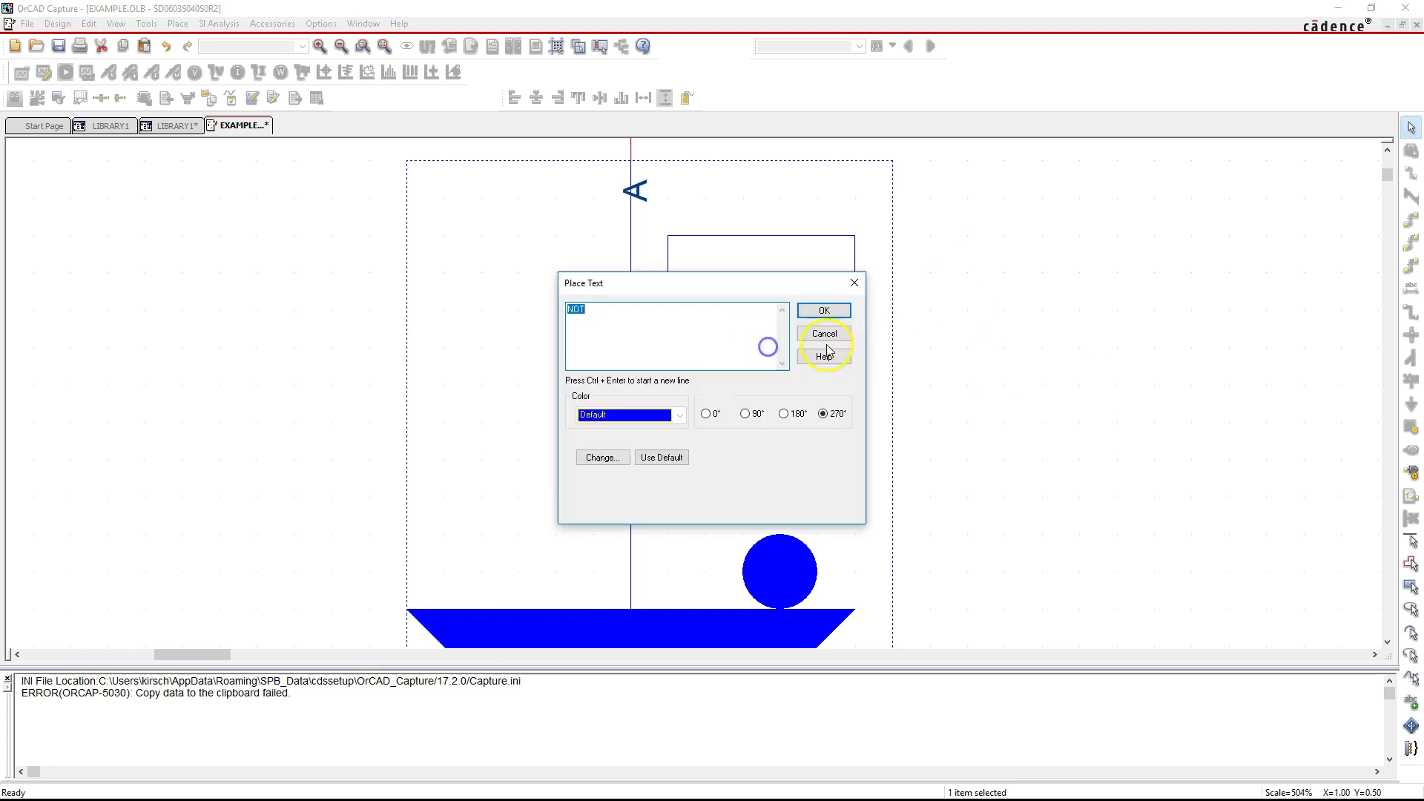
click(616, 457)
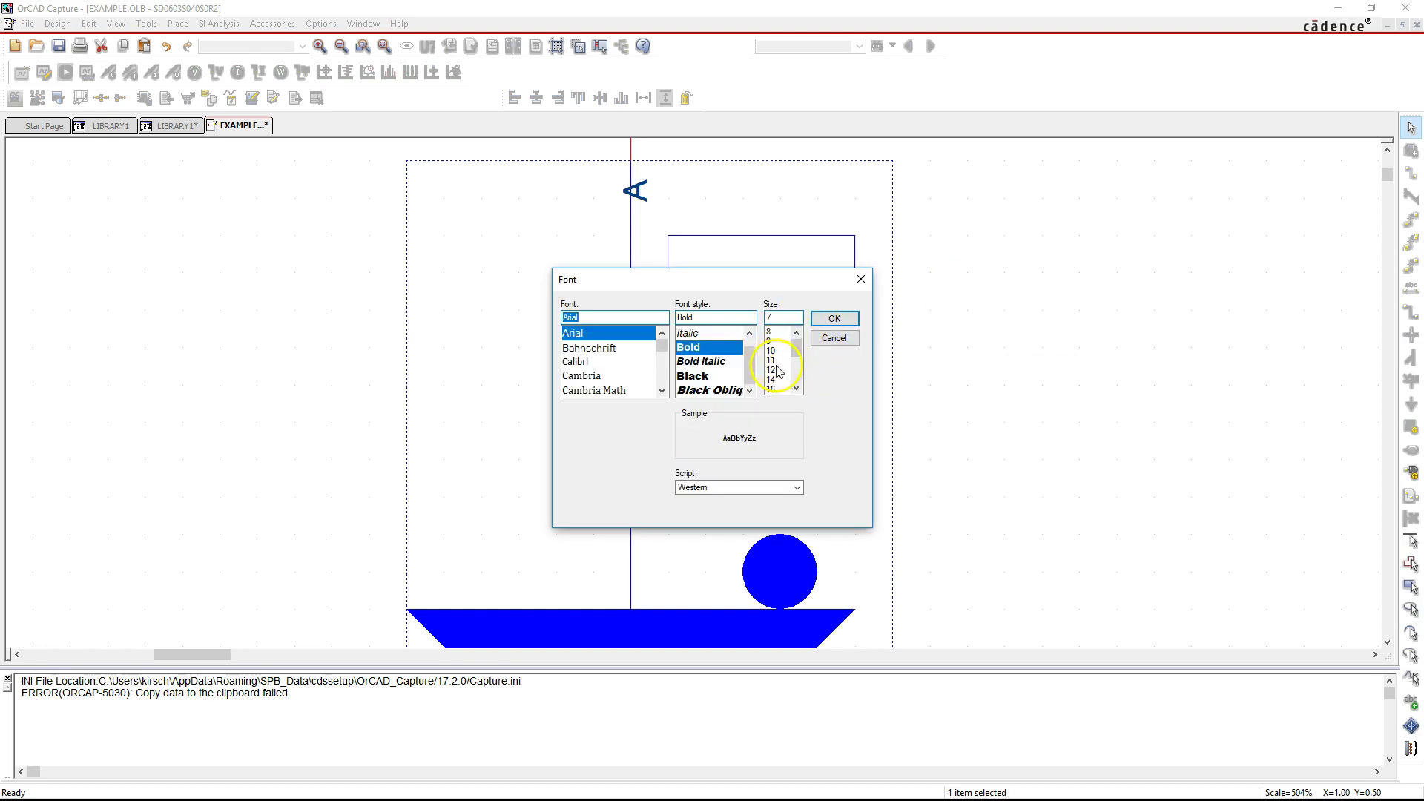
click(831, 318)
click(824, 310)
click(948, 327)
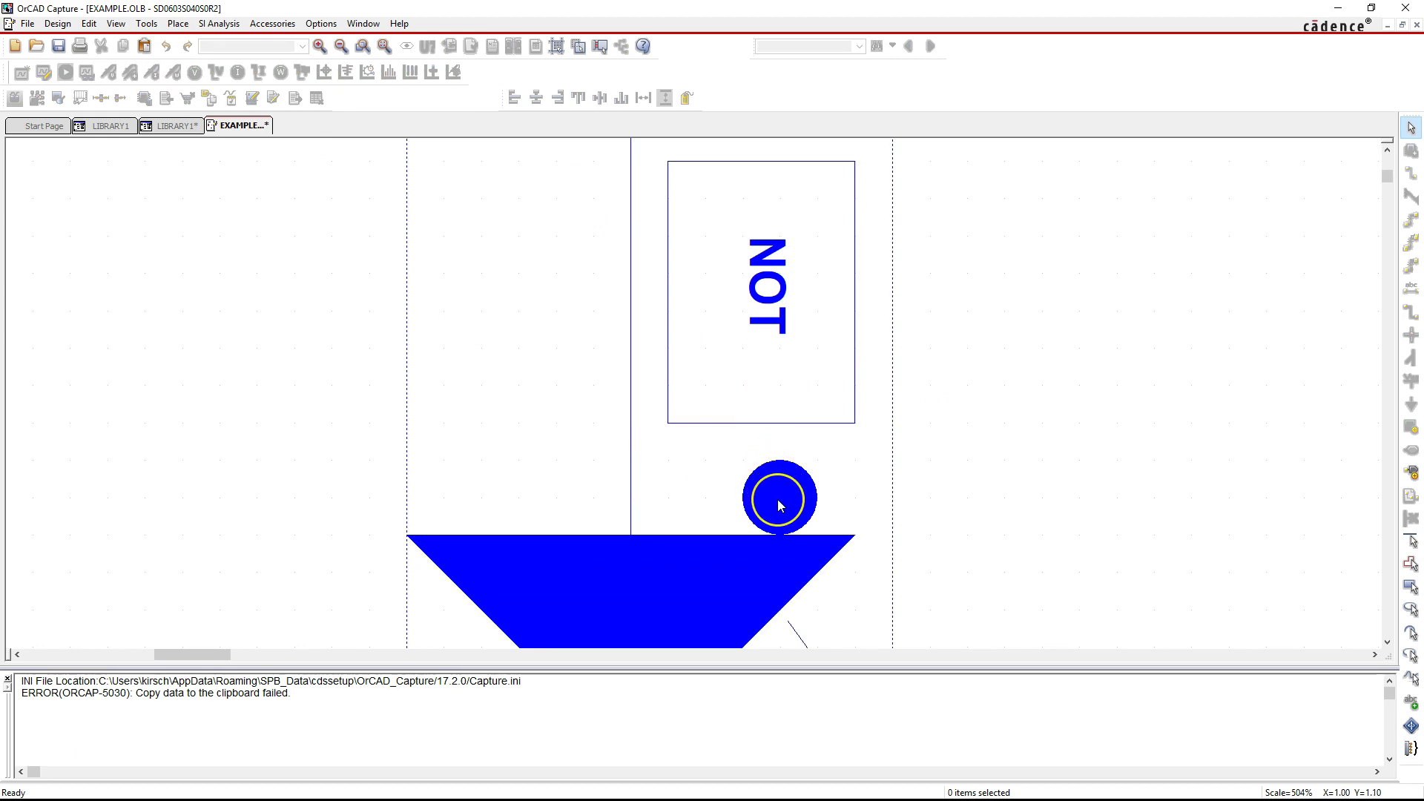
scroll(777, 500, down, 3)
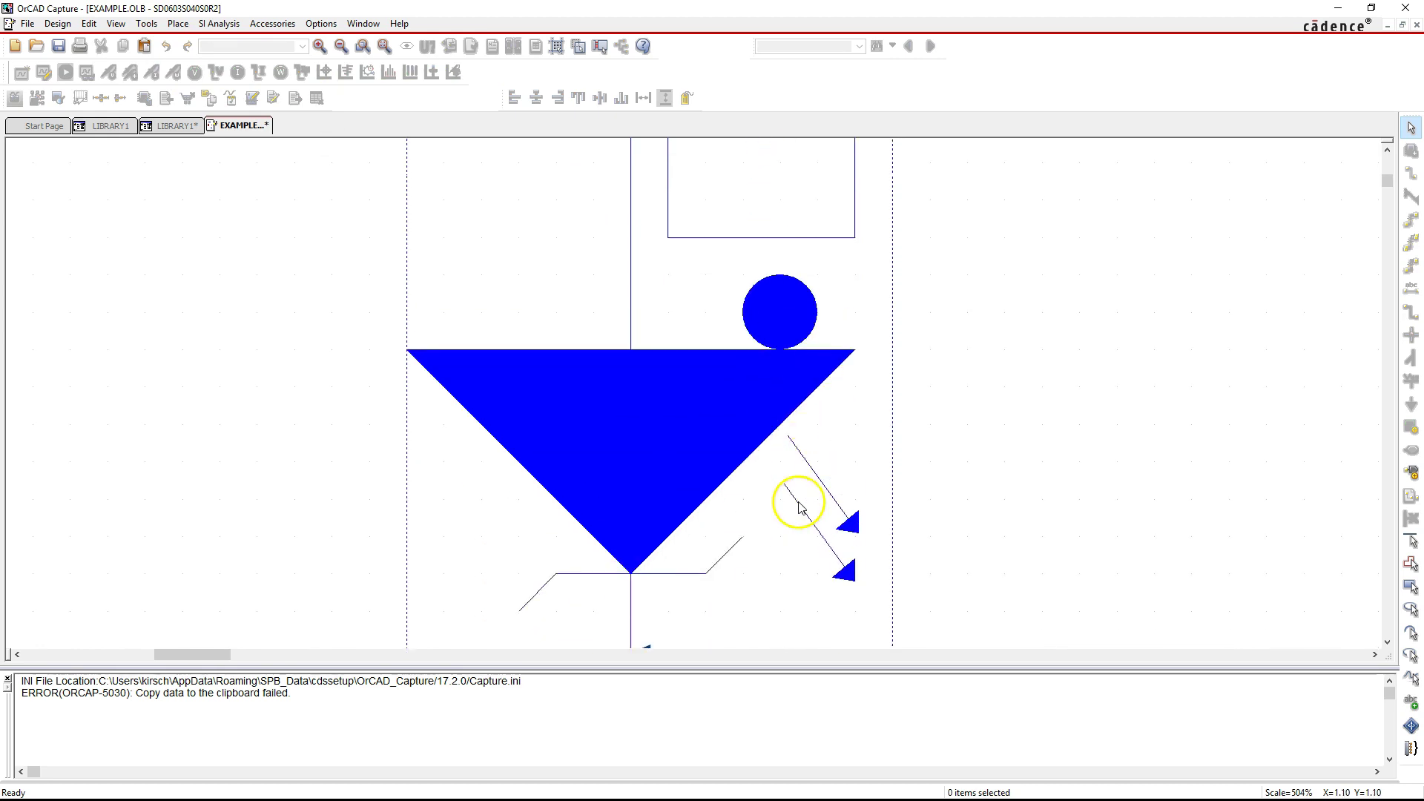
scroll(769, 442, up, 3)
click(178, 23)
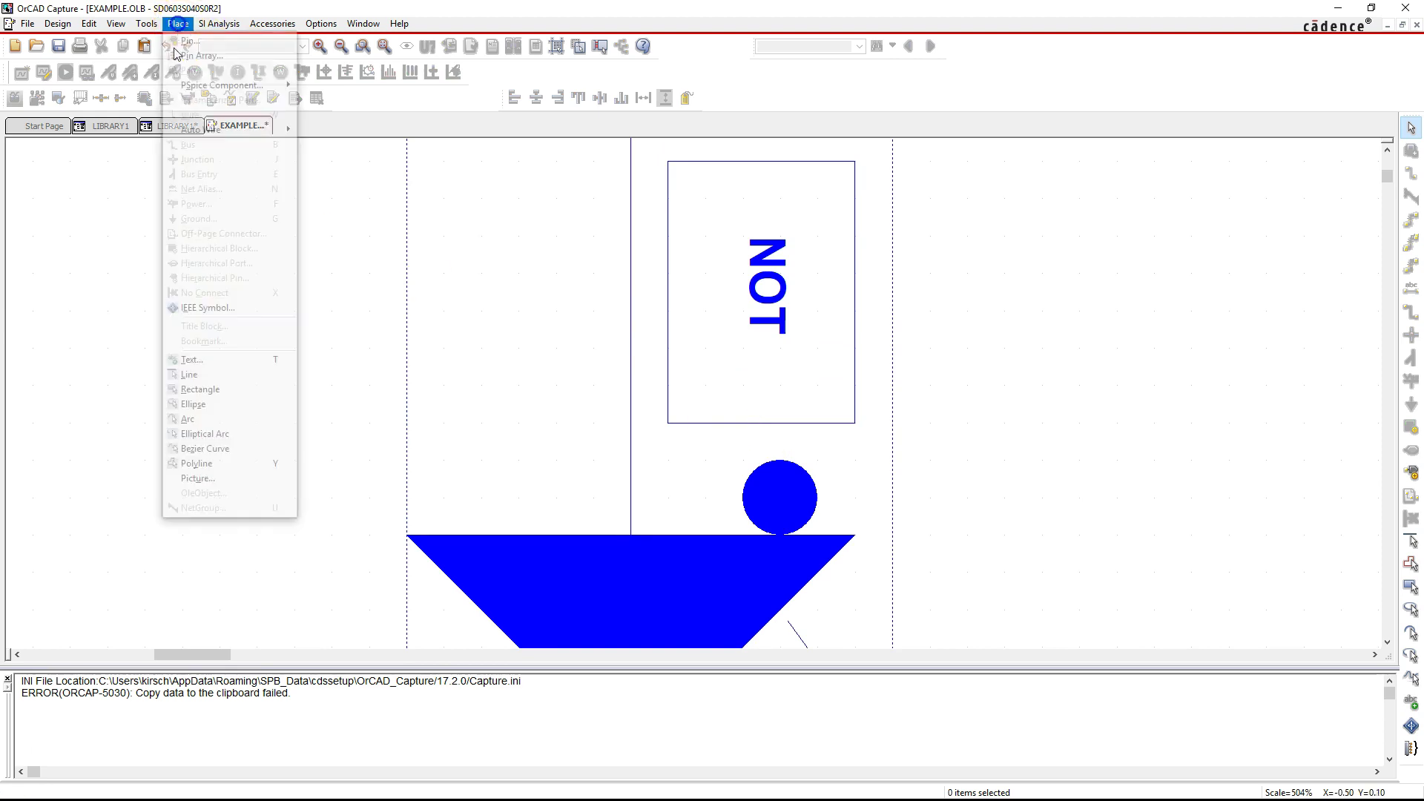
click(232, 436)
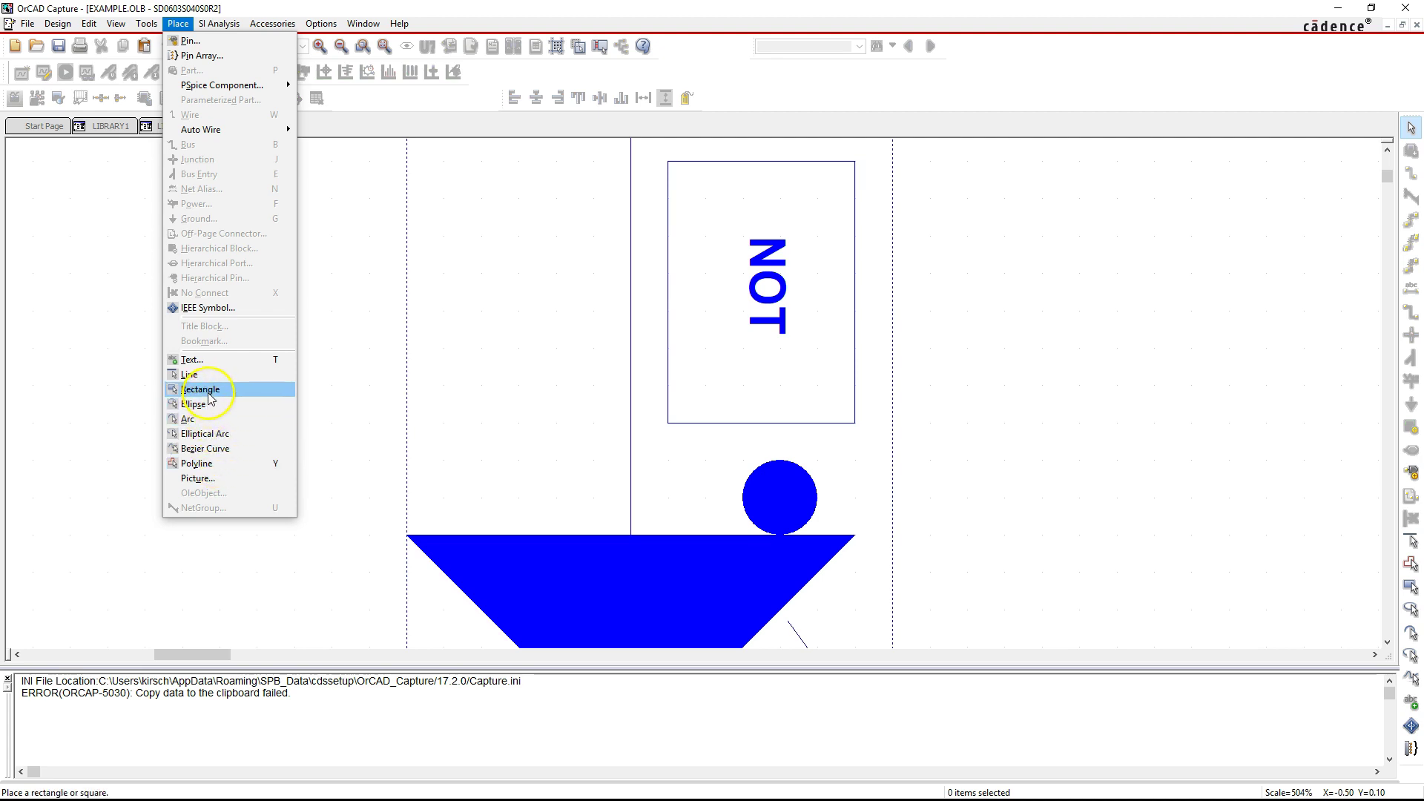
click(178, 23)
click(282, 313)
Step: Save the SD0603S040S0R2 part and dismiss the duplicate pin name warning
right_click(235, 126)
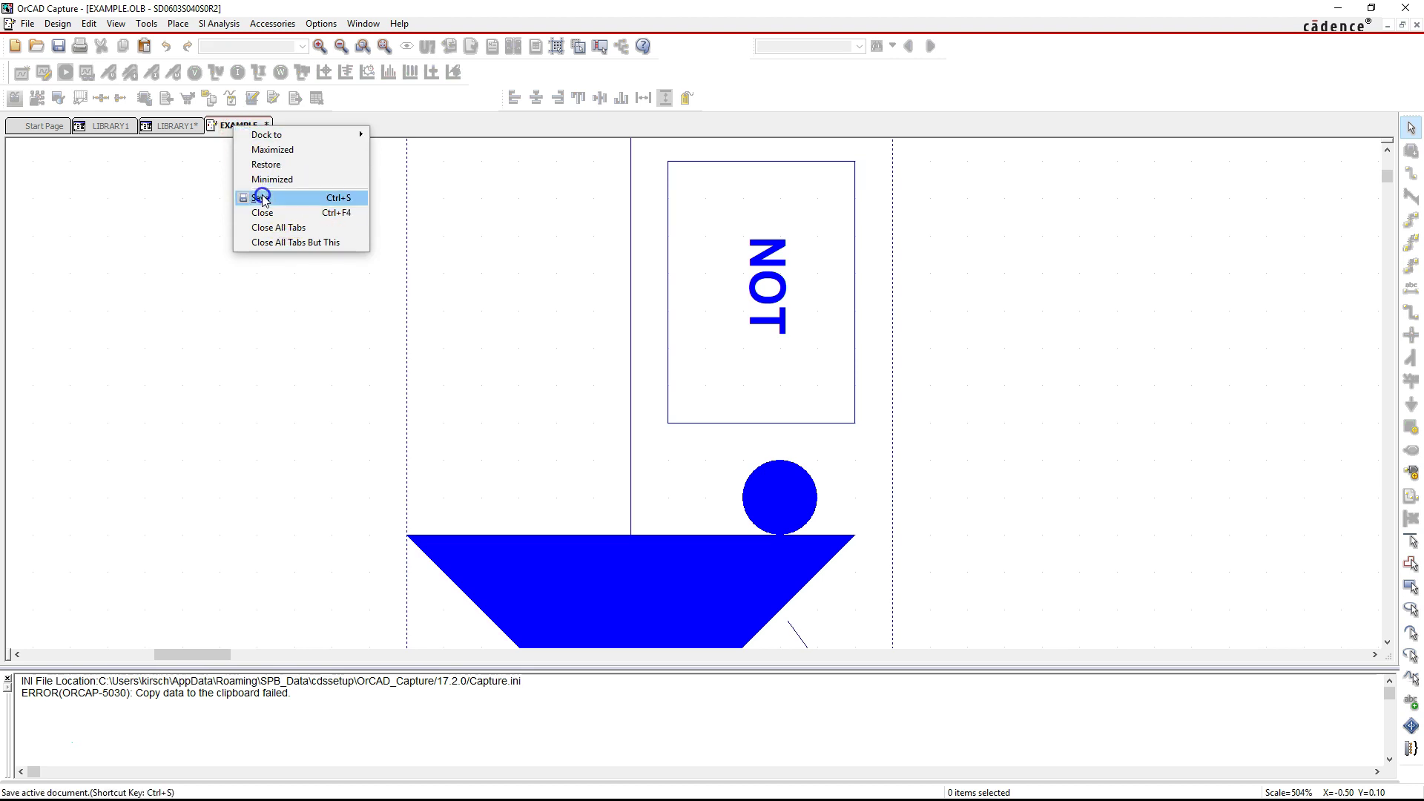
click(263, 196)
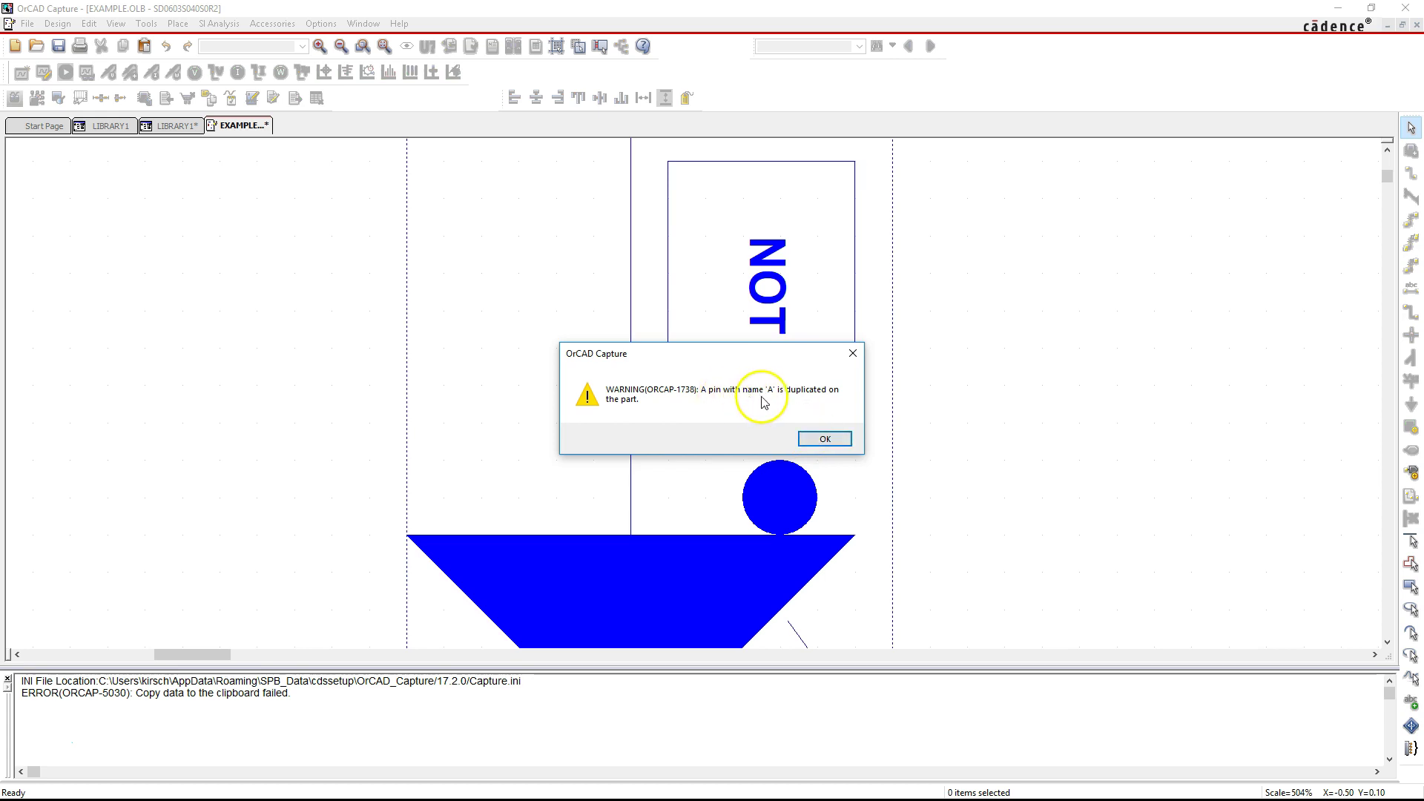
click(821, 440)
Step: Rename pin 2 below the cathode bar to C in its pin properties
scroll(936, 459, down, 5)
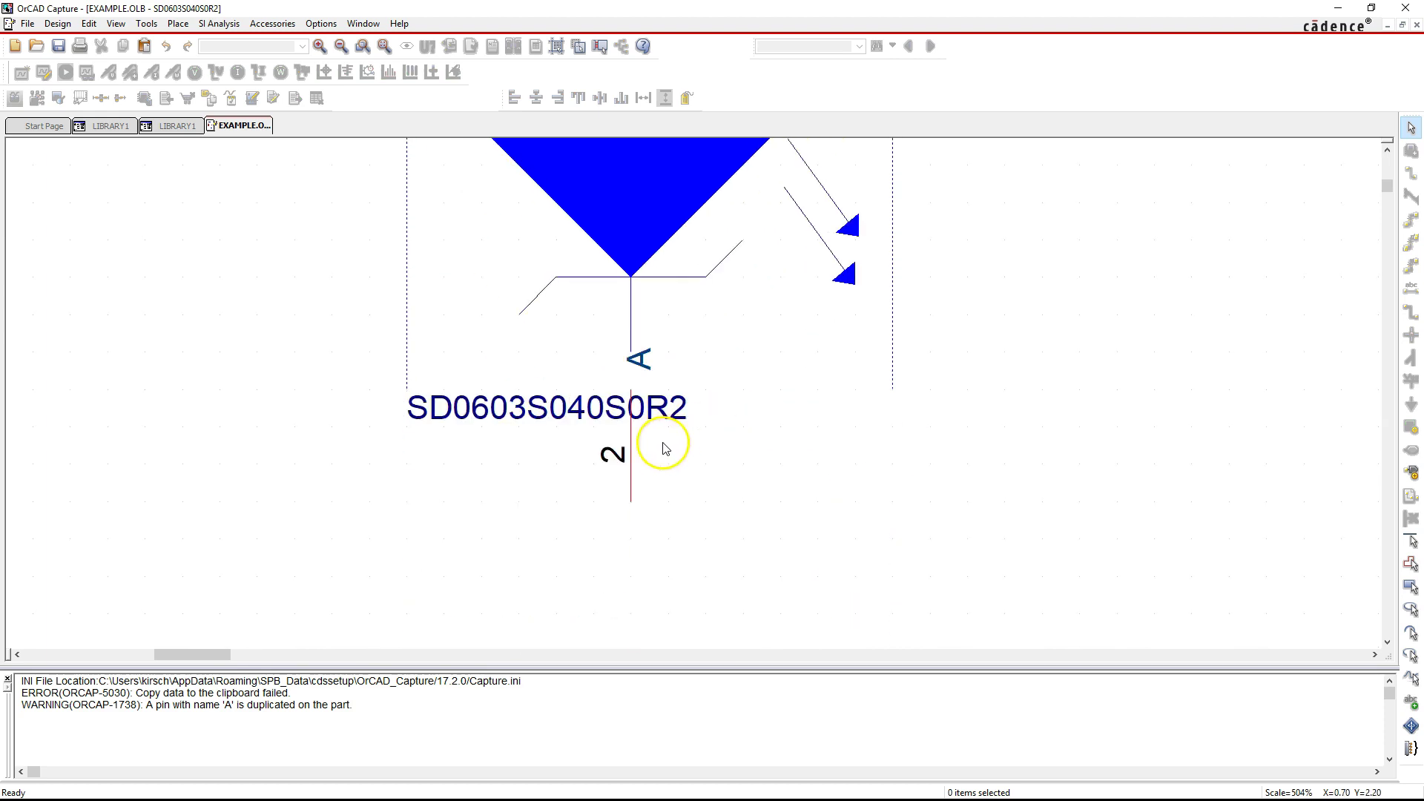
scroll(671, 446, up, 3)
scroll(670, 445, up, 3)
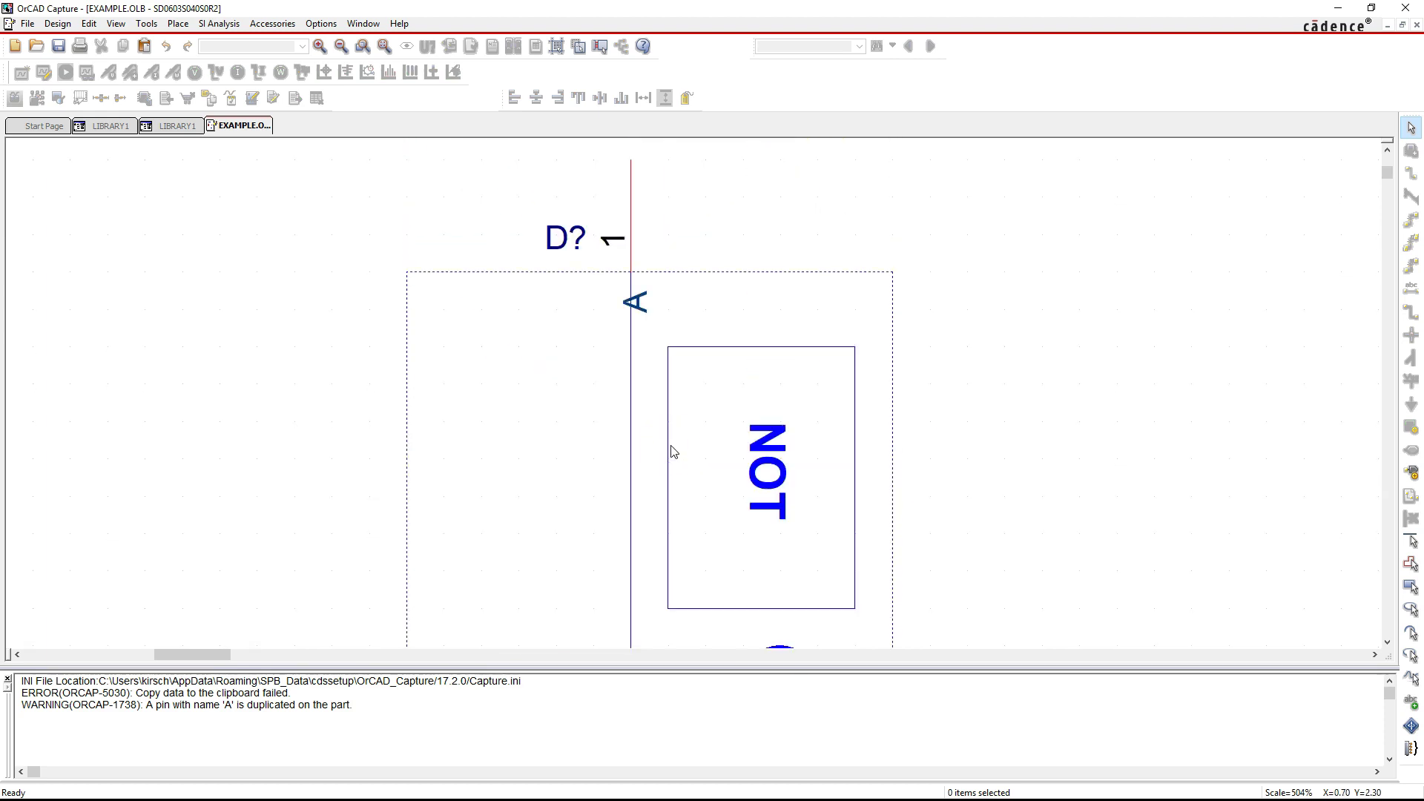
scroll(671, 448, down, 5)
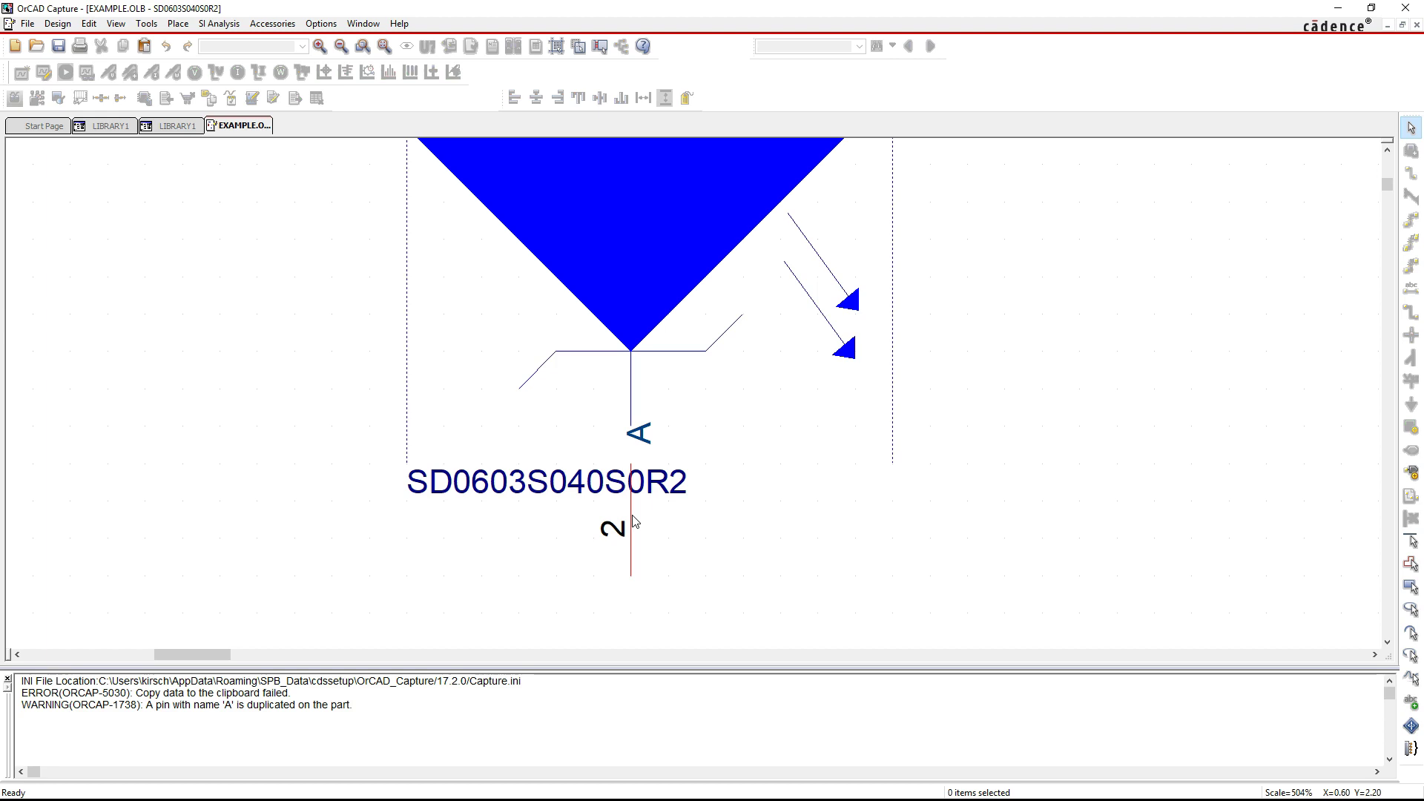
double_click(633, 521)
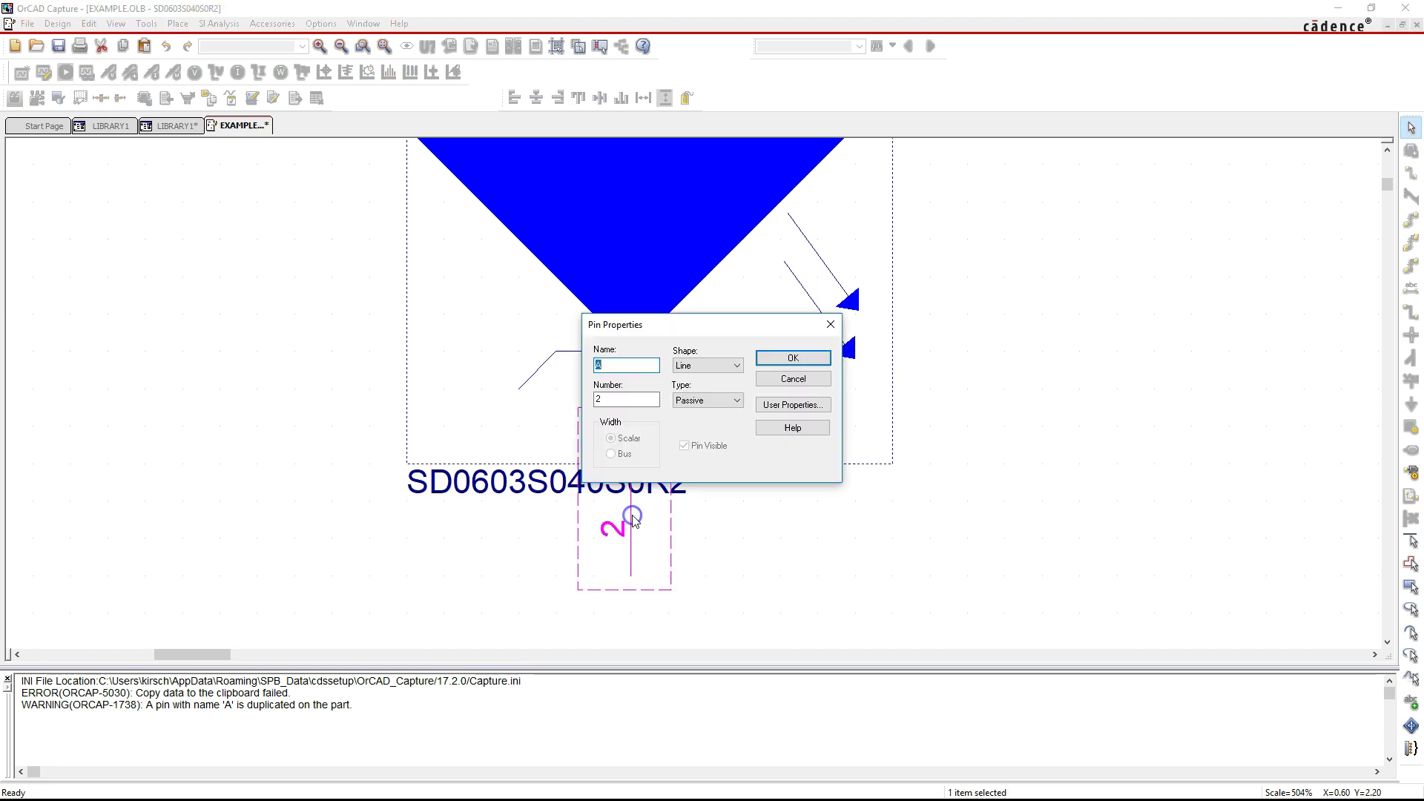
double_click(626, 365)
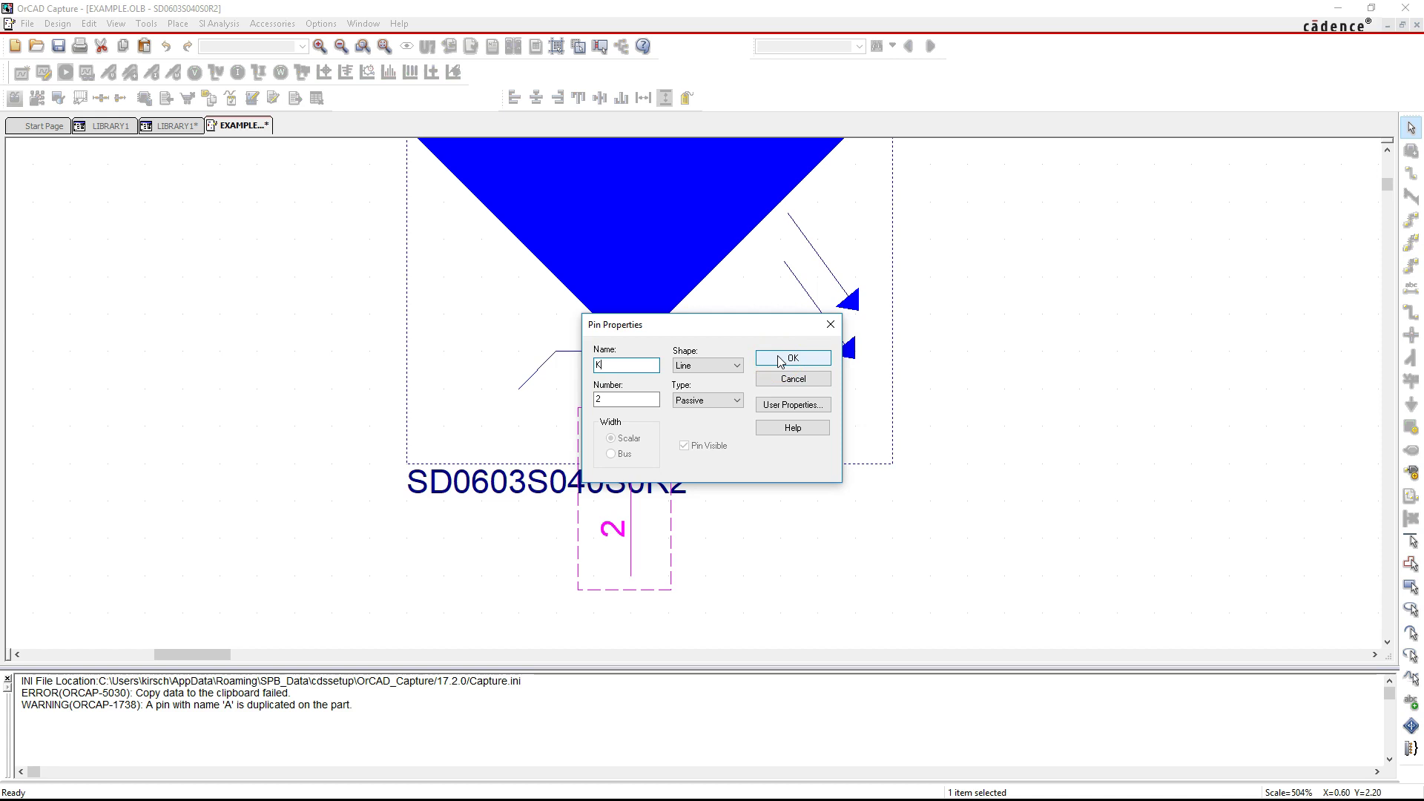
click(728, 350)
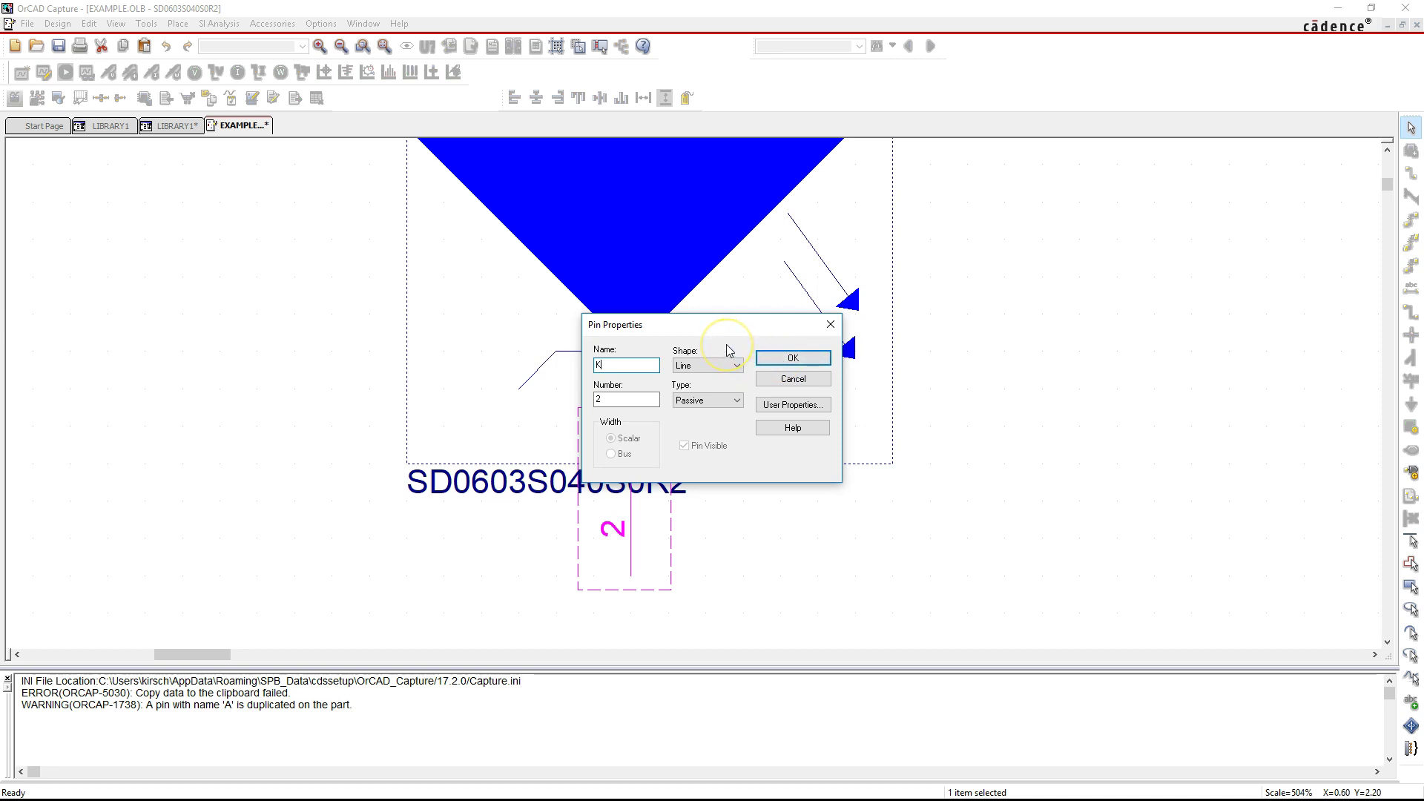
click(786, 357)
click(1011, 336)
scroll(979, 397, up, 2)
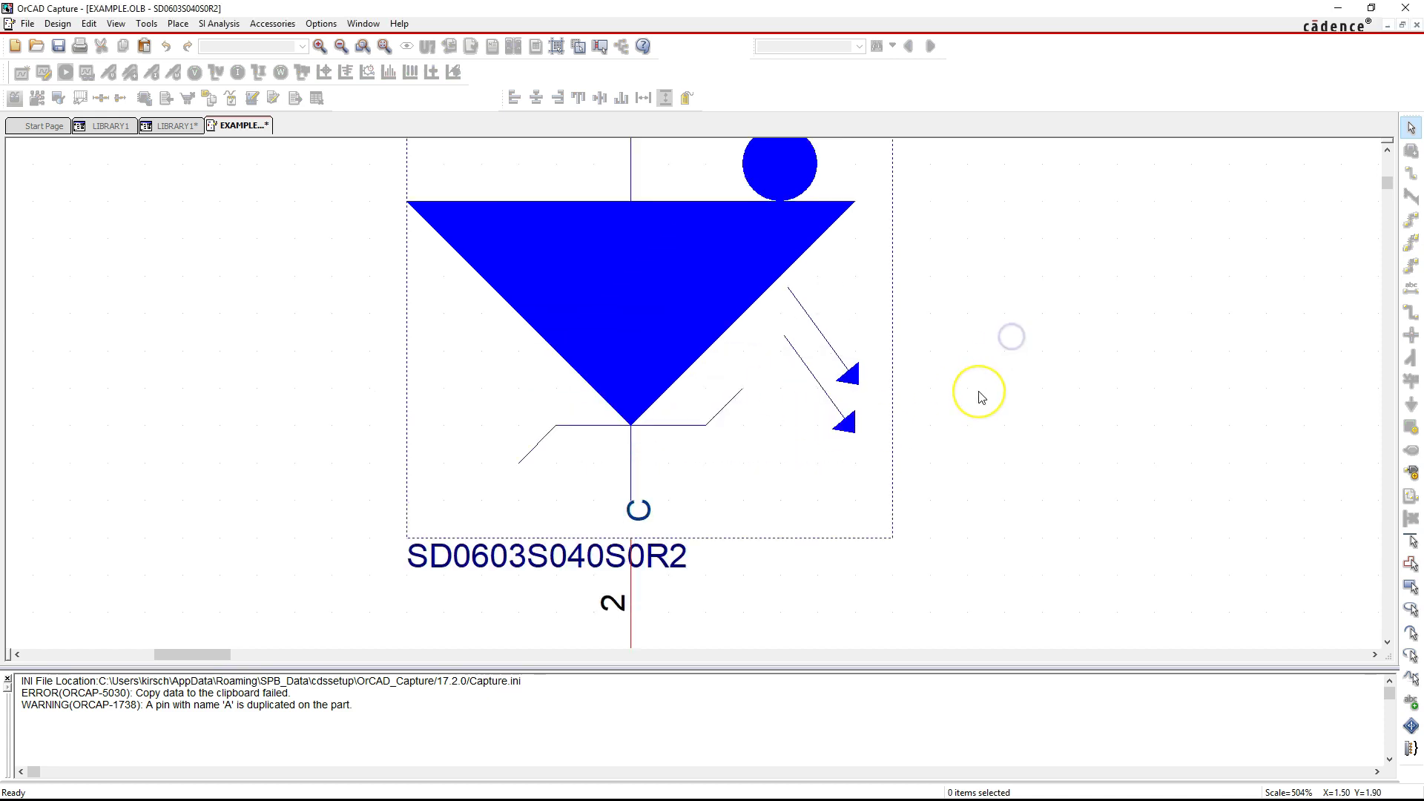
scroll(979, 397, up, 7)
scroll(980, 395, down, 5)
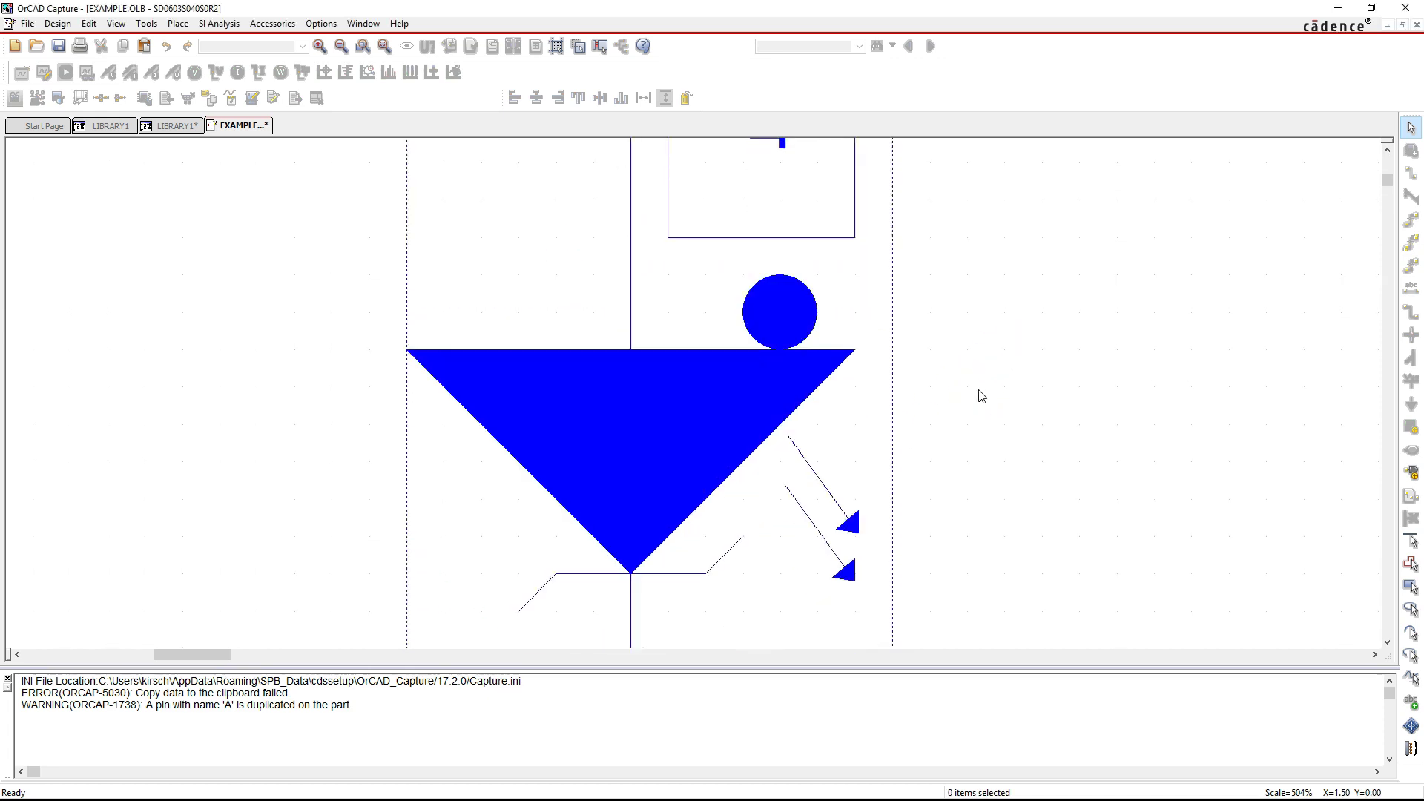
Step: Save the SD0603S040S0R2 part, close its editor and select the EXAMPLE.OLB library in the project tree
scroll(979, 397, down, 3)
click(179, 24)
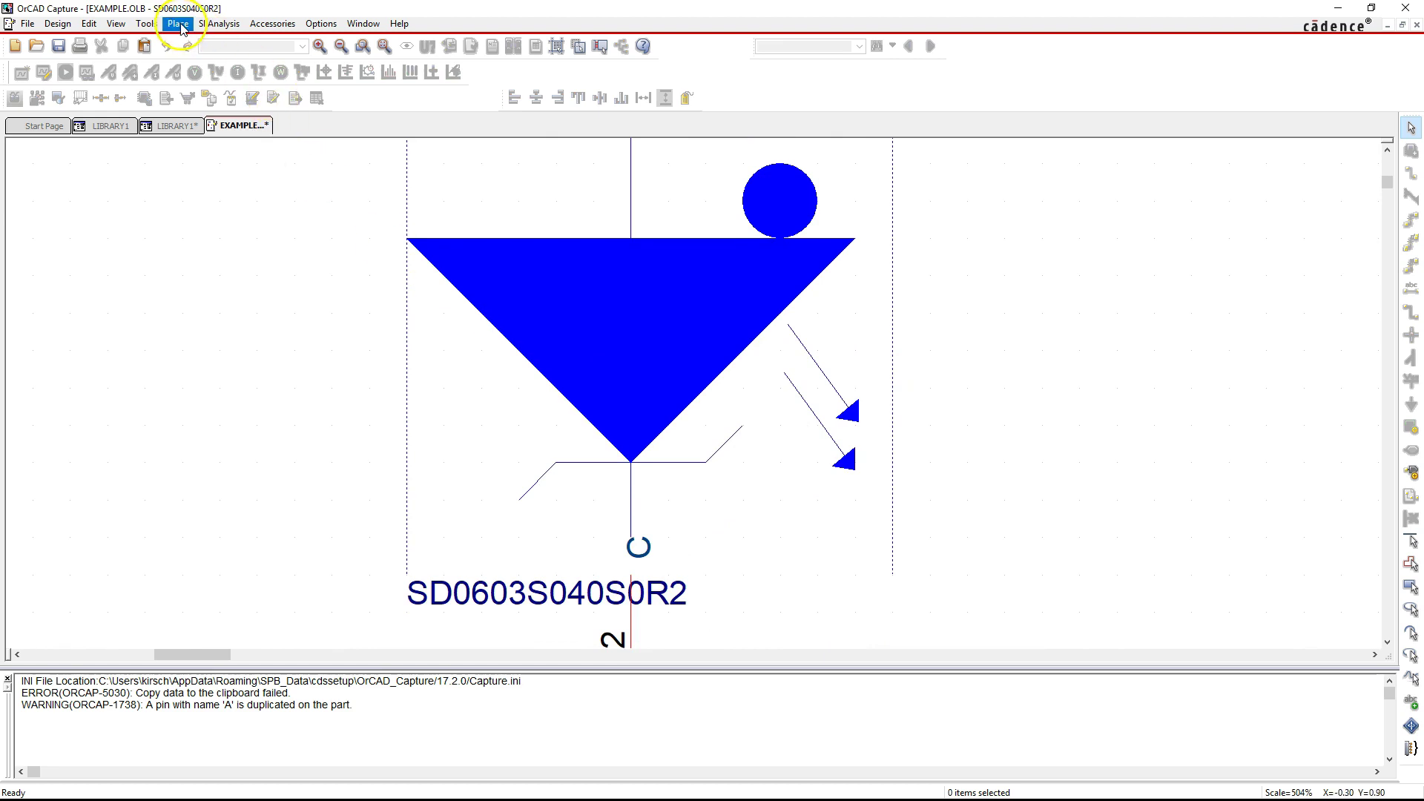
right_click(252, 126)
click(283, 189)
right_click(223, 124)
click(268, 207)
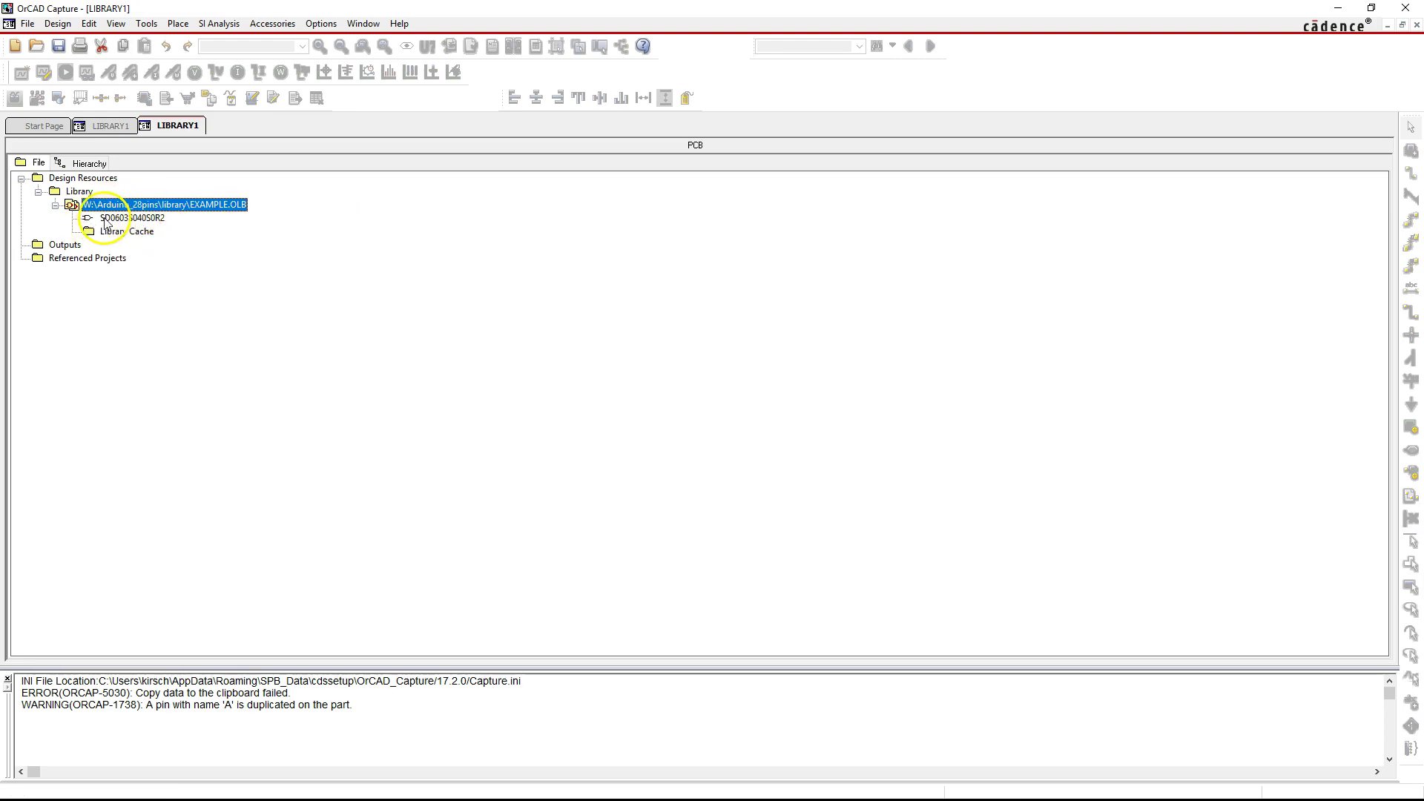
click(118, 218)
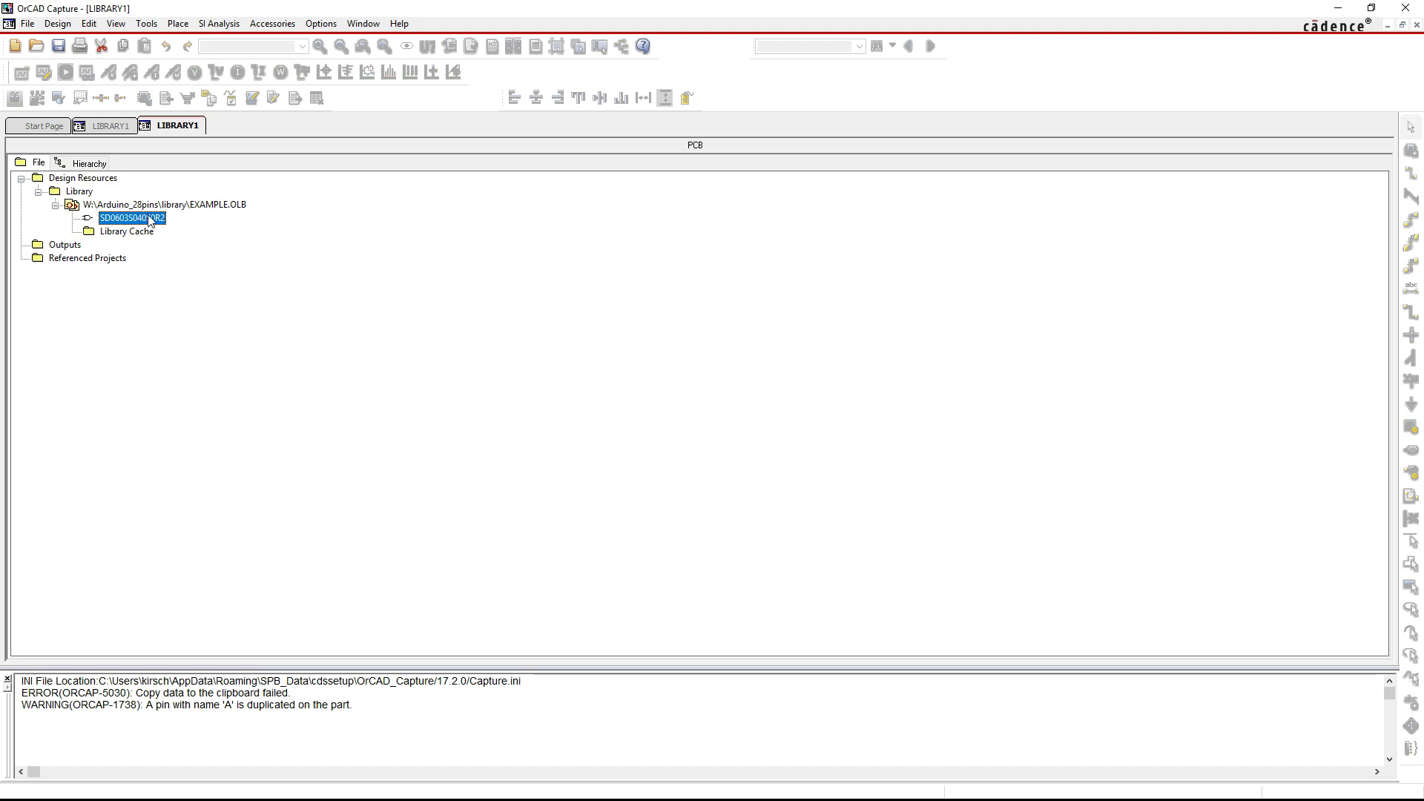
click(147, 206)
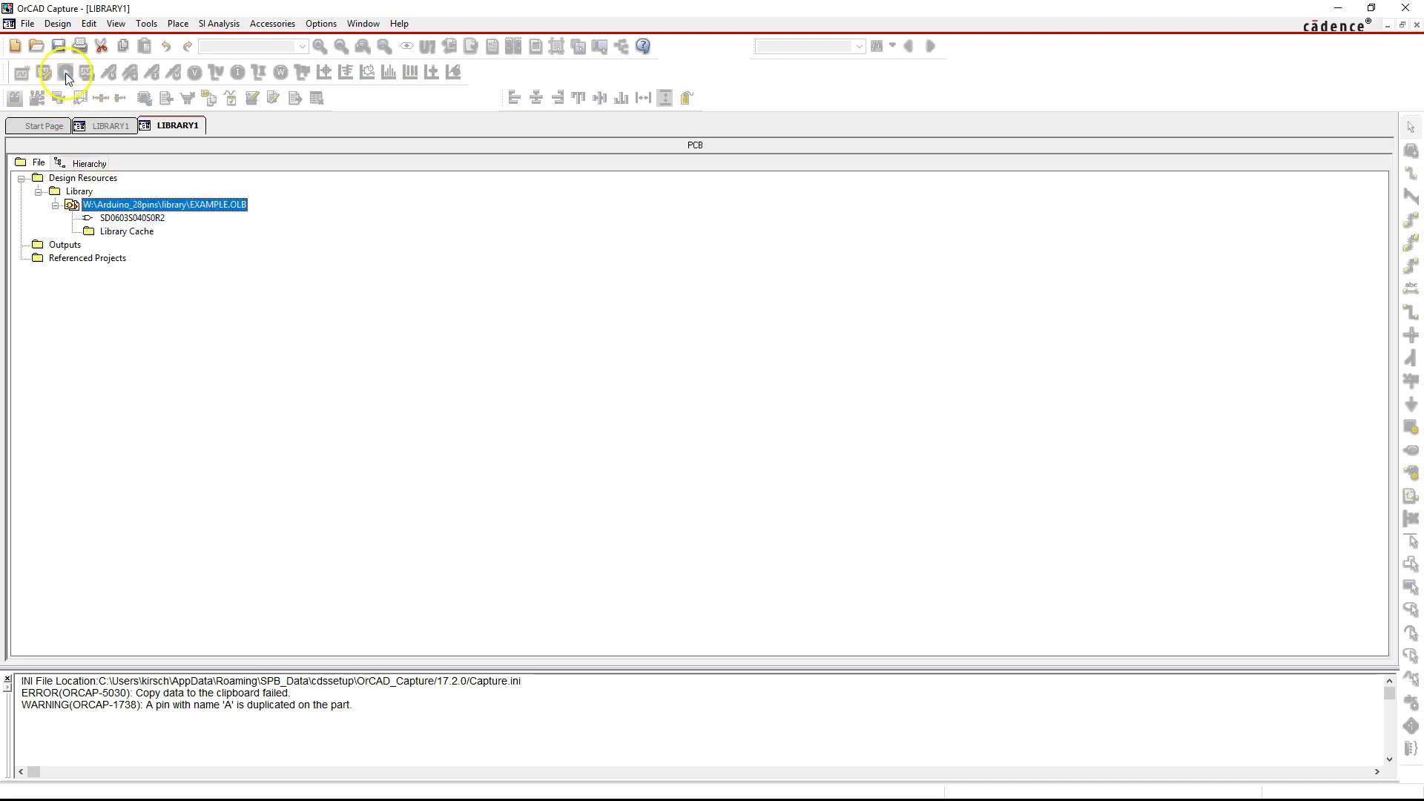
Step: Open the recent bode_plot.opj project with its Bode_Plot schematic
click(27, 23)
mouse_move(101, 44)
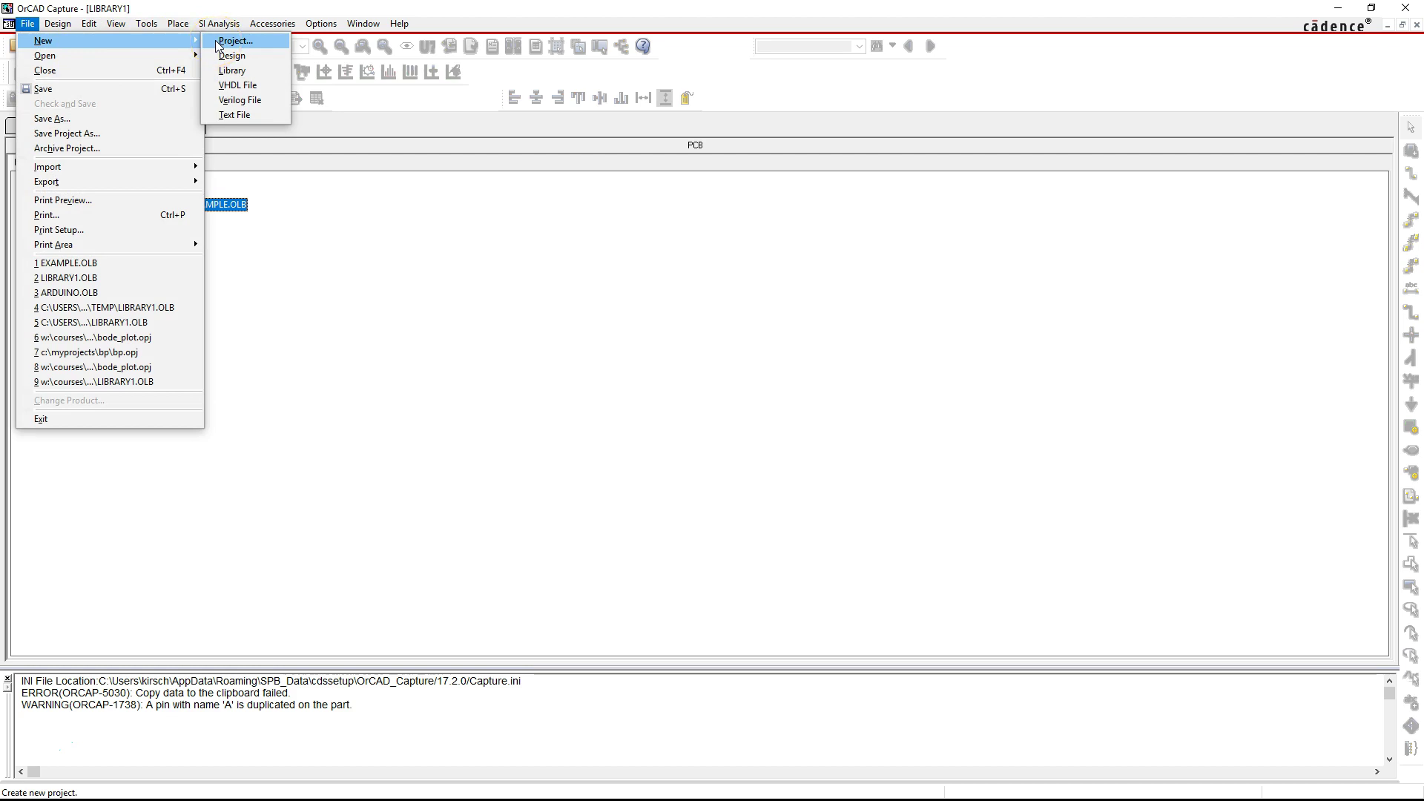
click(229, 59)
click(117, 339)
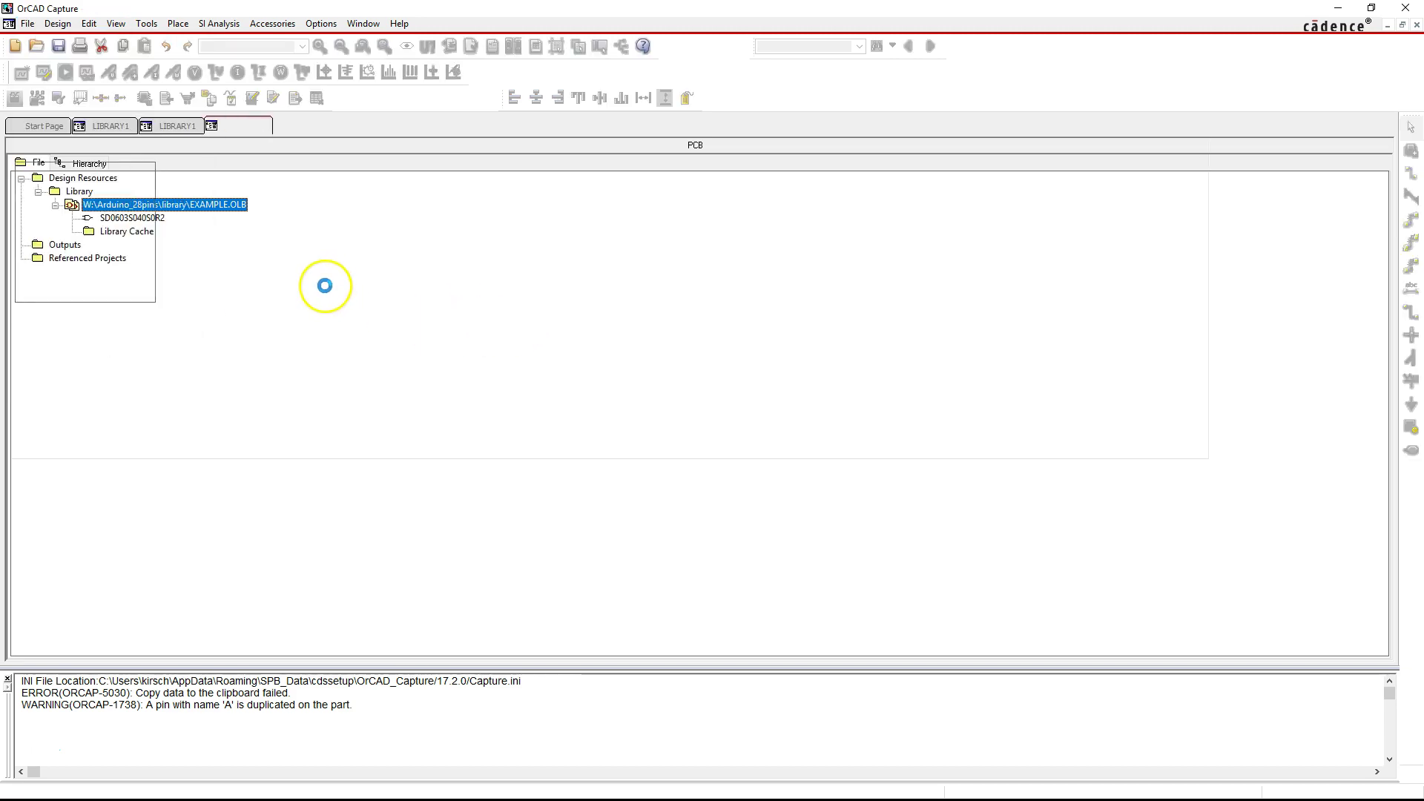
click(347, 291)
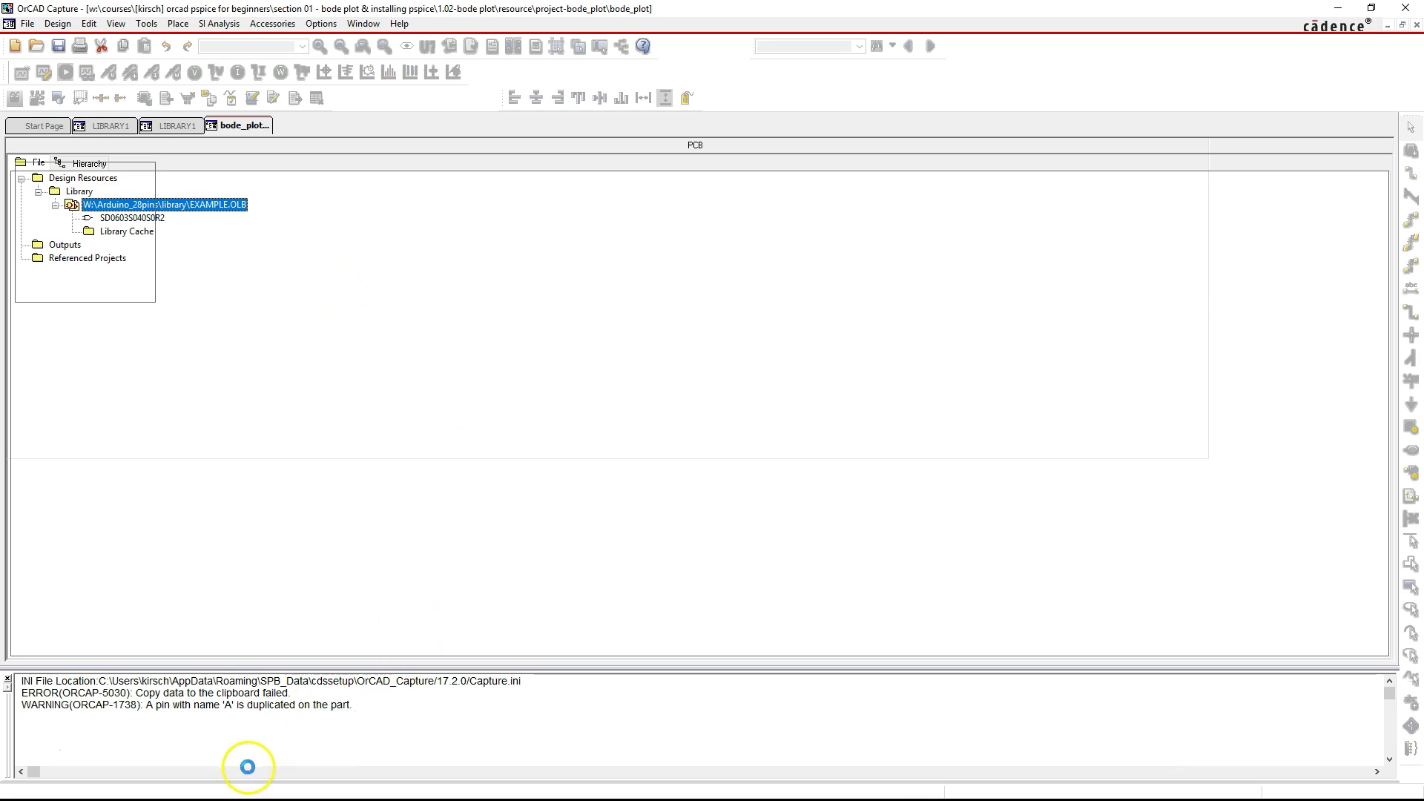
click(899, 774)
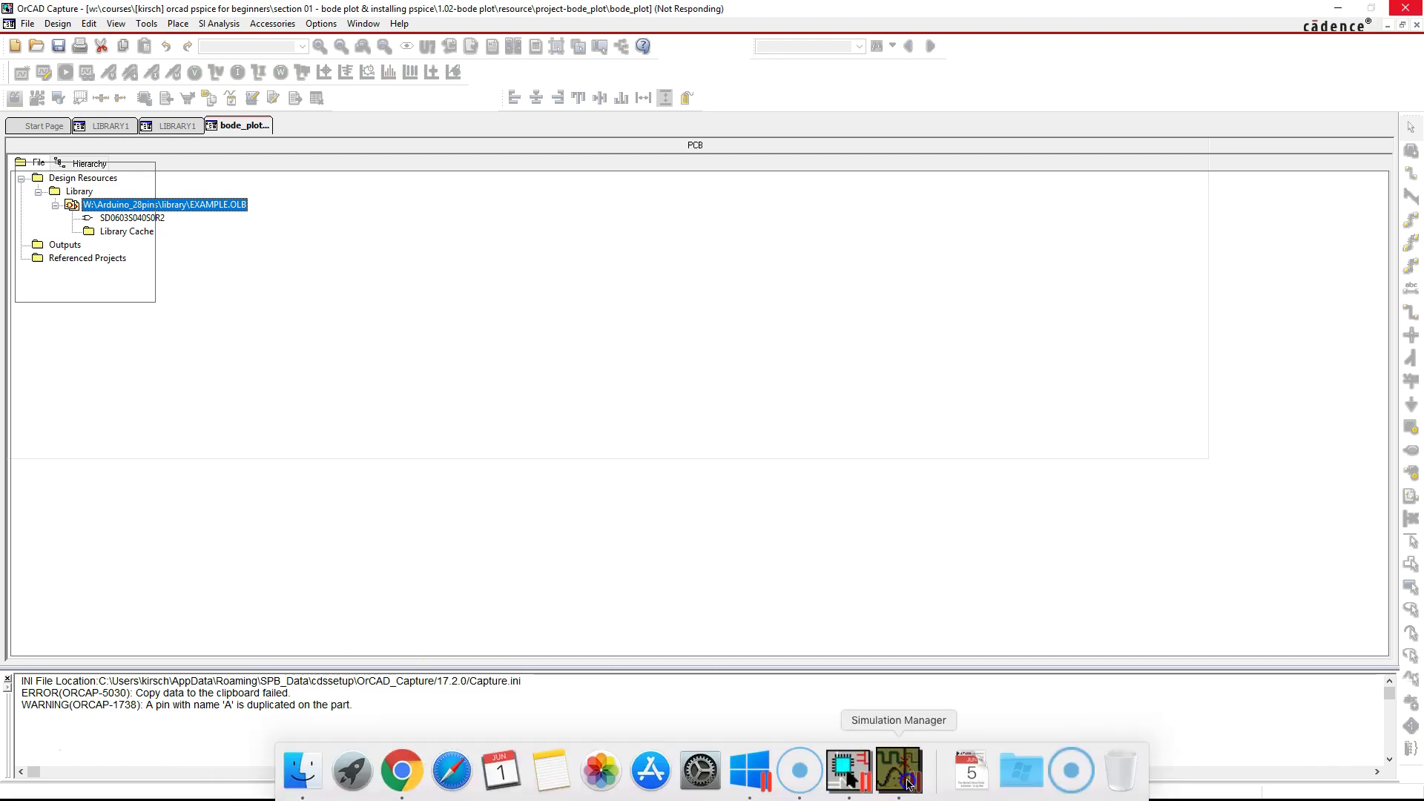
click(841, 392)
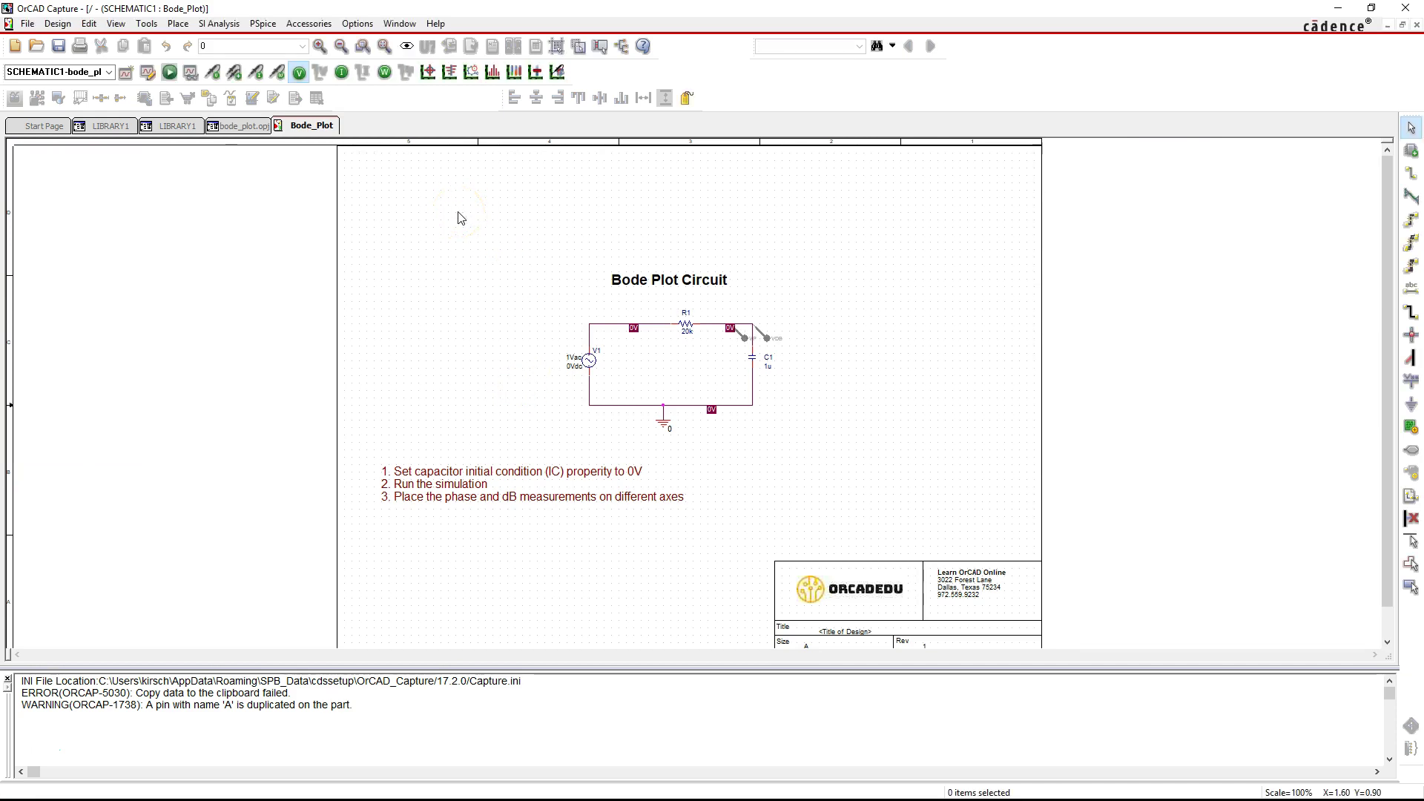
Step: Add EXAMPLE.OLB to the bode_plot project's Library folder and expand it to select the SD0603S040S0R2 part
click(226, 129)
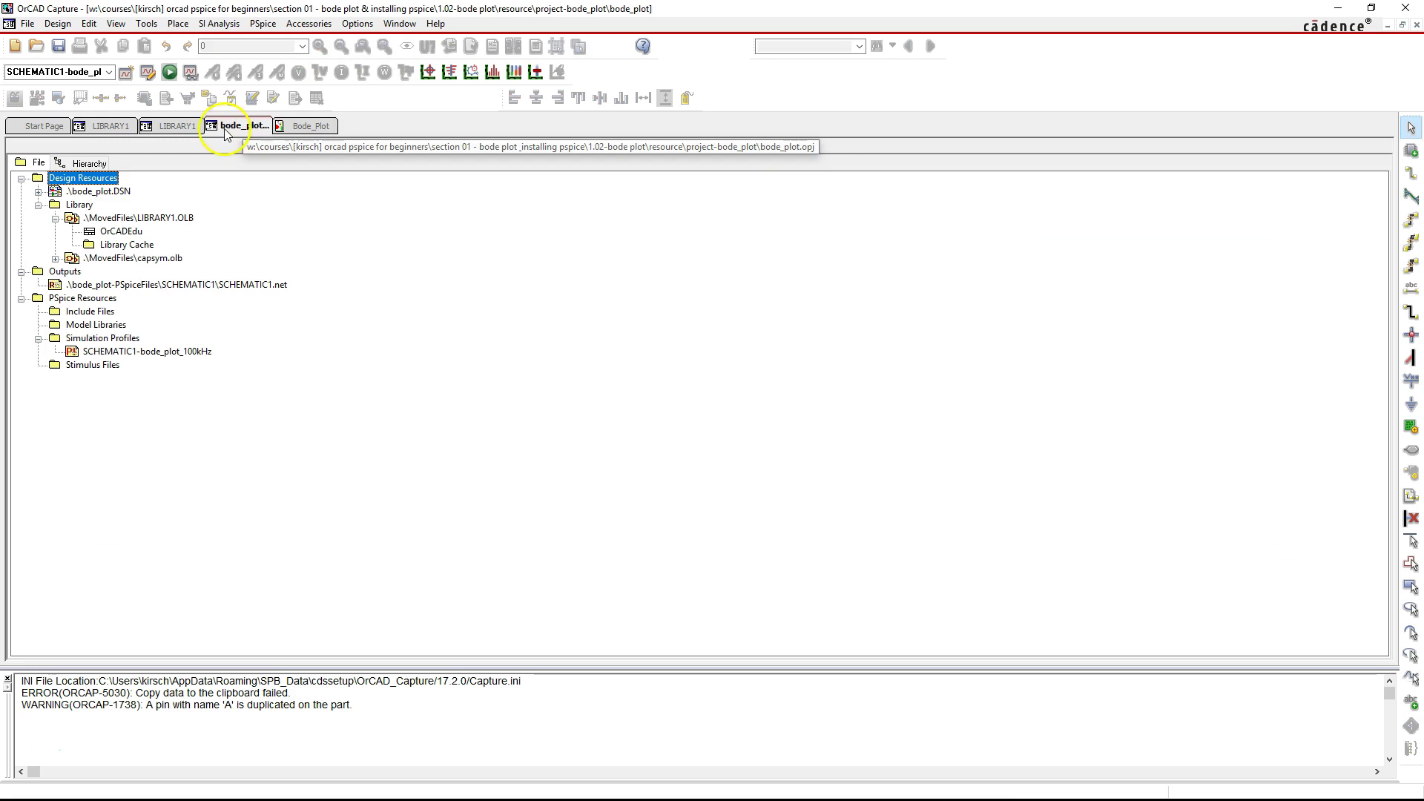
click(80, 206)
right_click(124, 207)
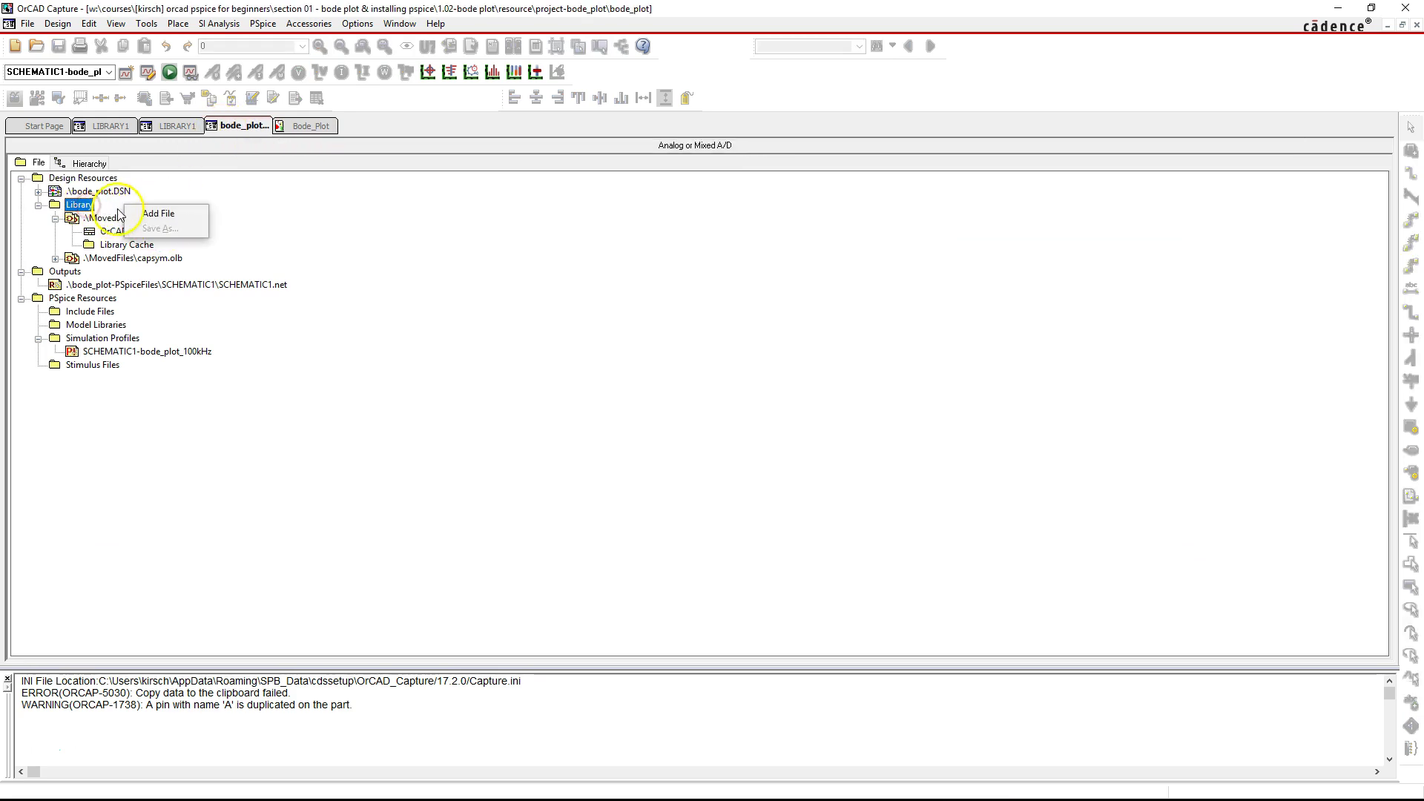
click(154, 214)
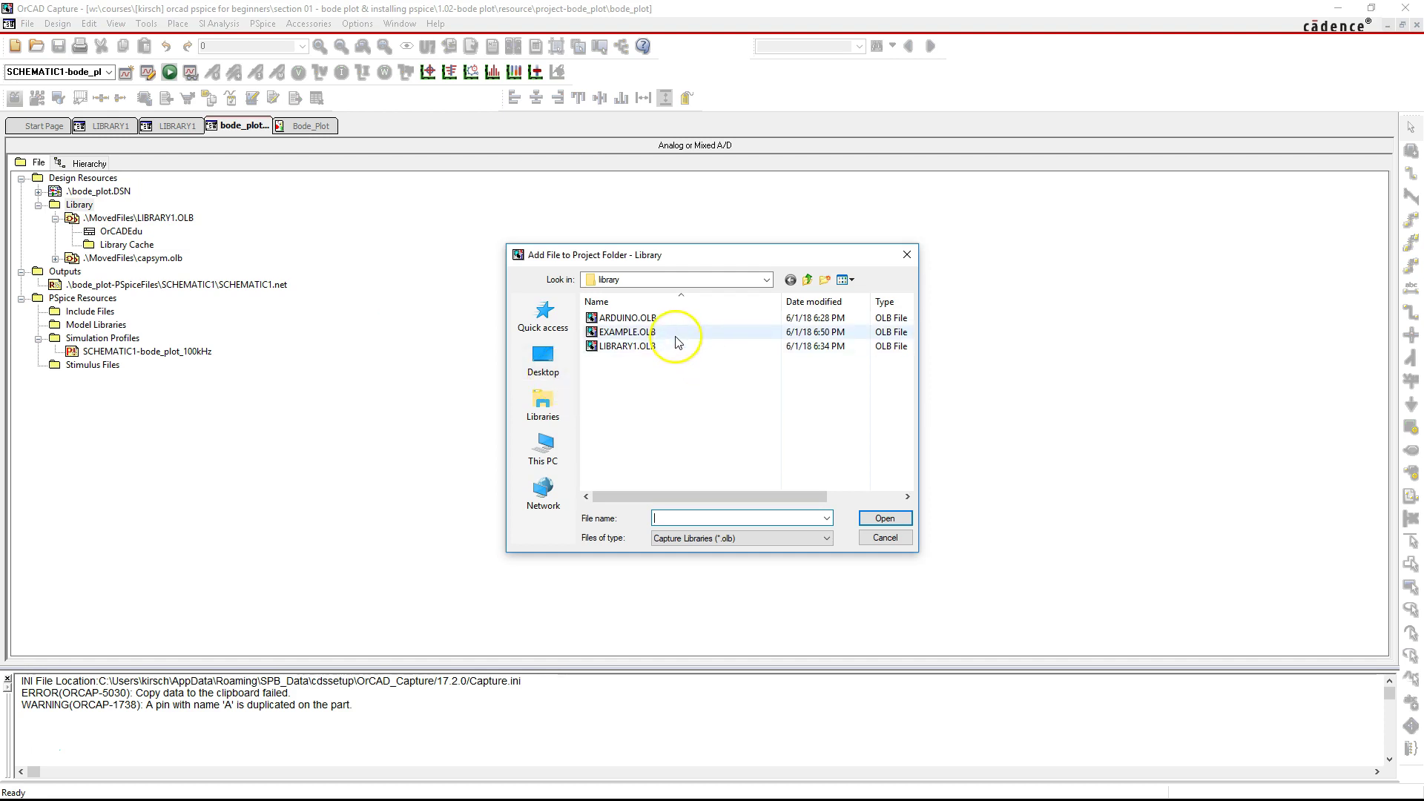
click(677, 335)
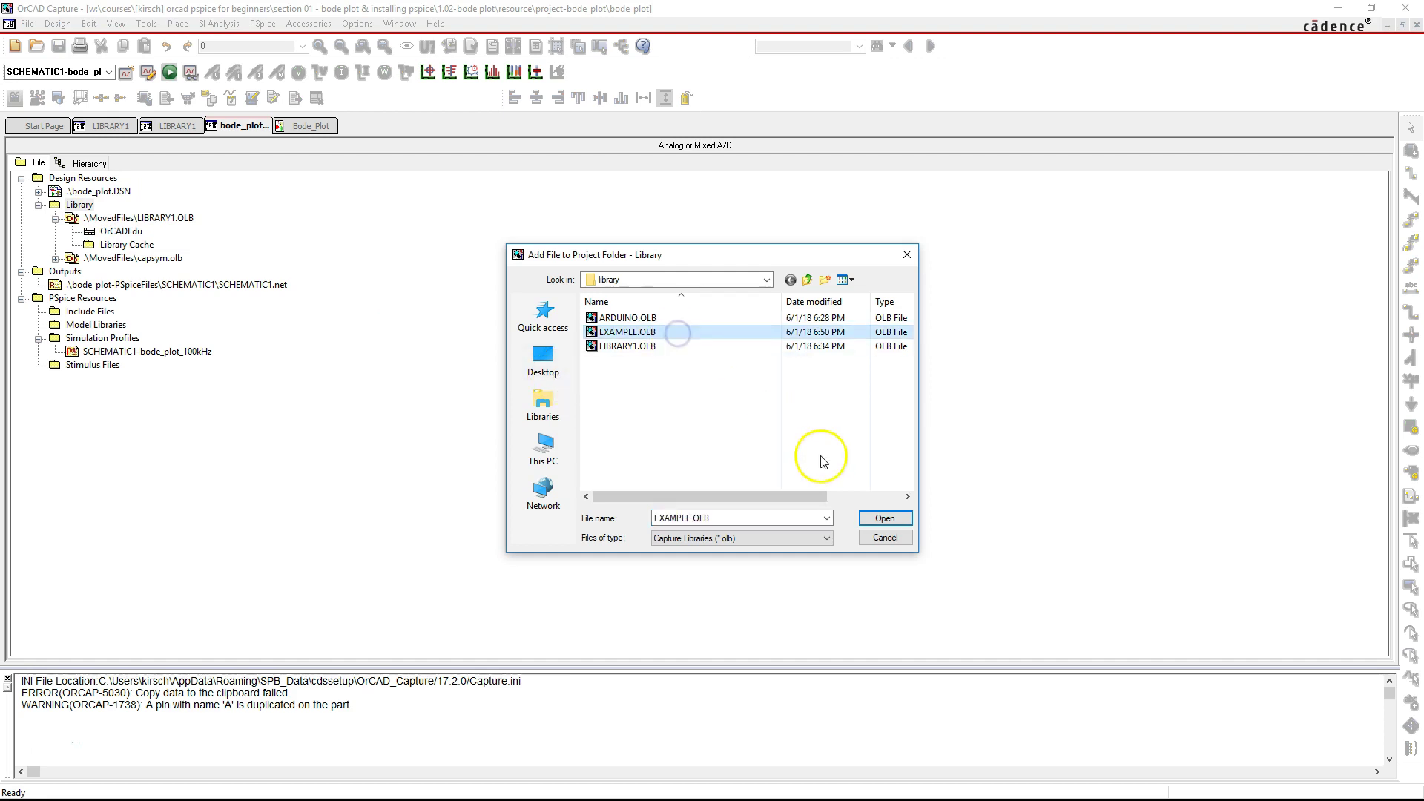
click(875, 517)
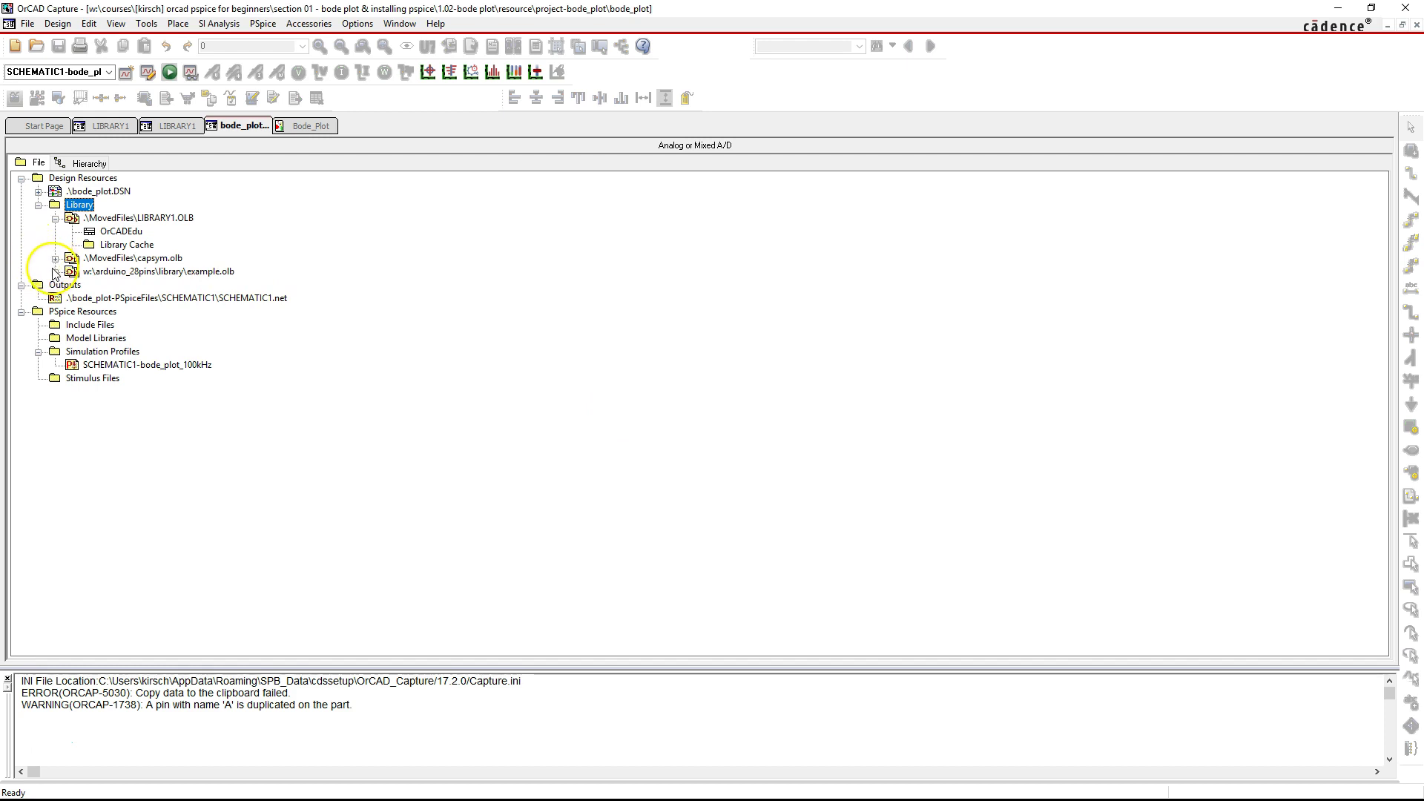
click(55, 272)
click(130, 285)
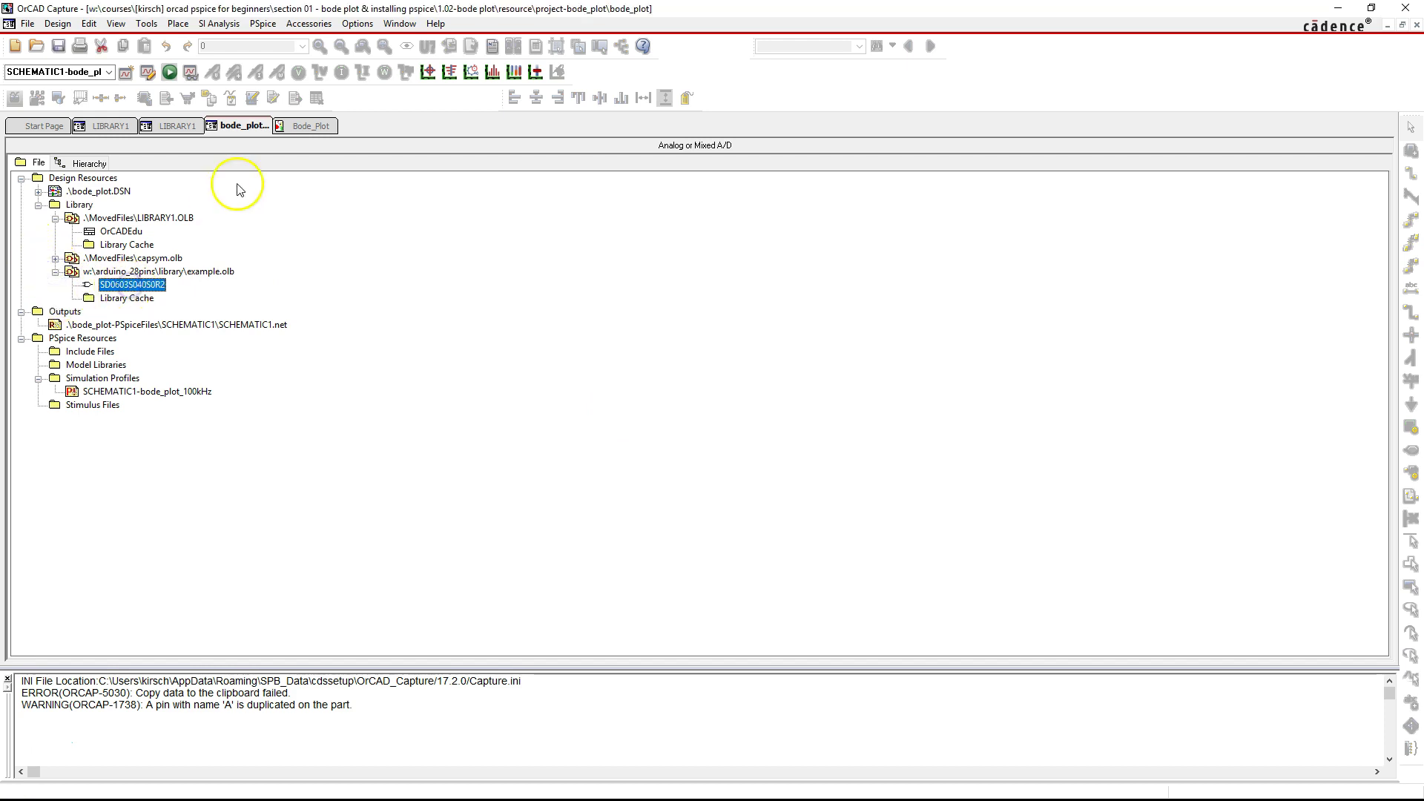
Step: For placing a part on the Bode_Plot schematic, copy manufacturer part number SD0603S040S0R2 from the Digi-Key page in Chrome and search for it in OrCAD Capture
click(307, 127)
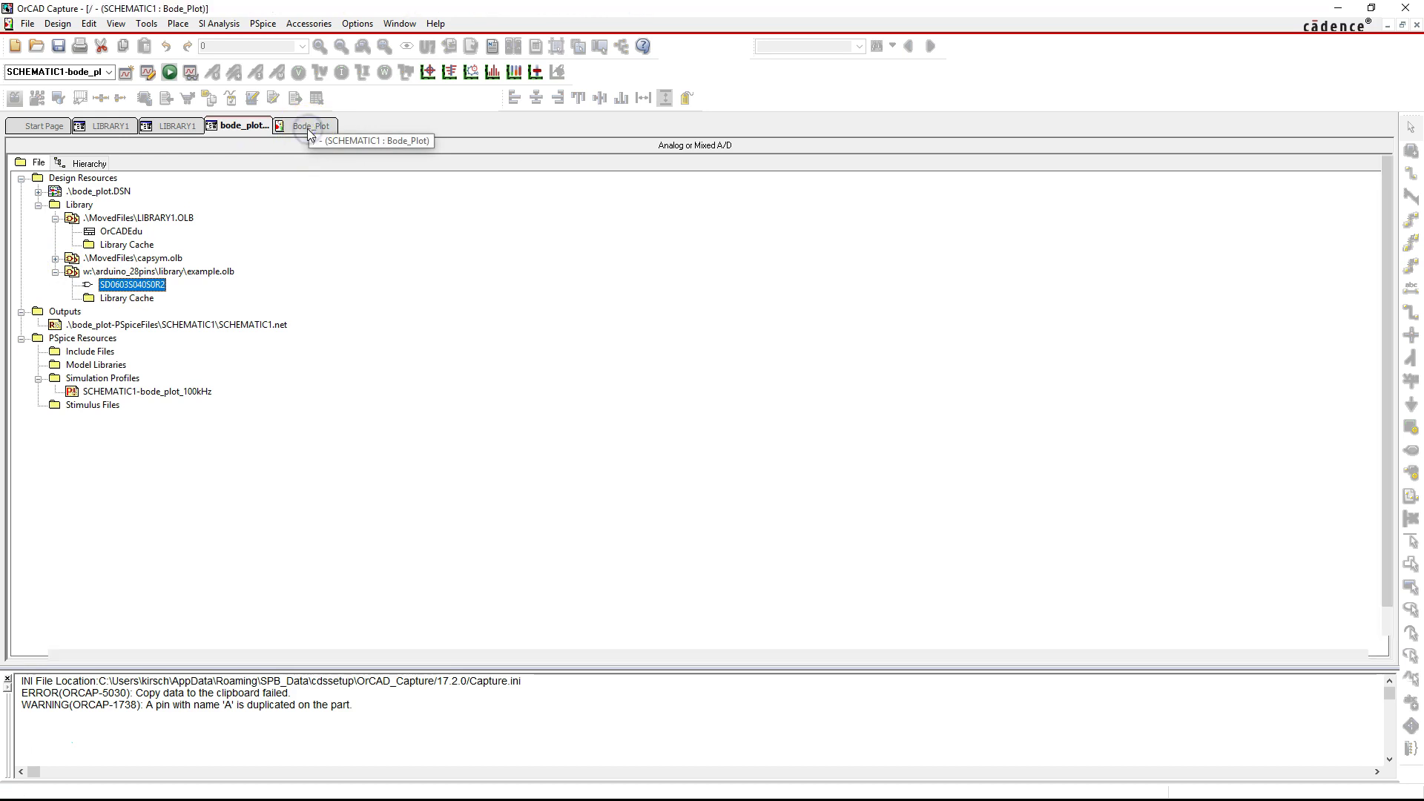
click(1413, 152)
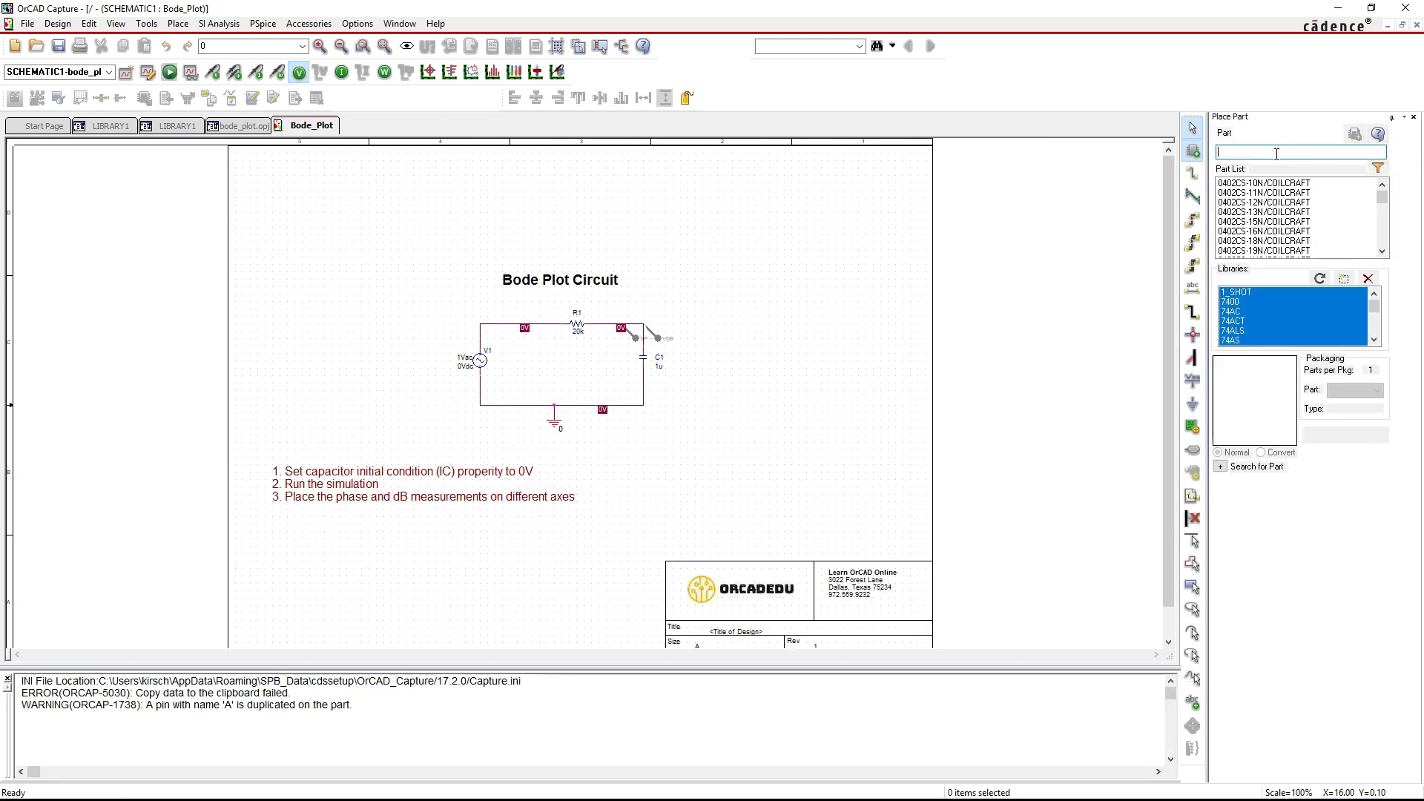
click(651, 241)
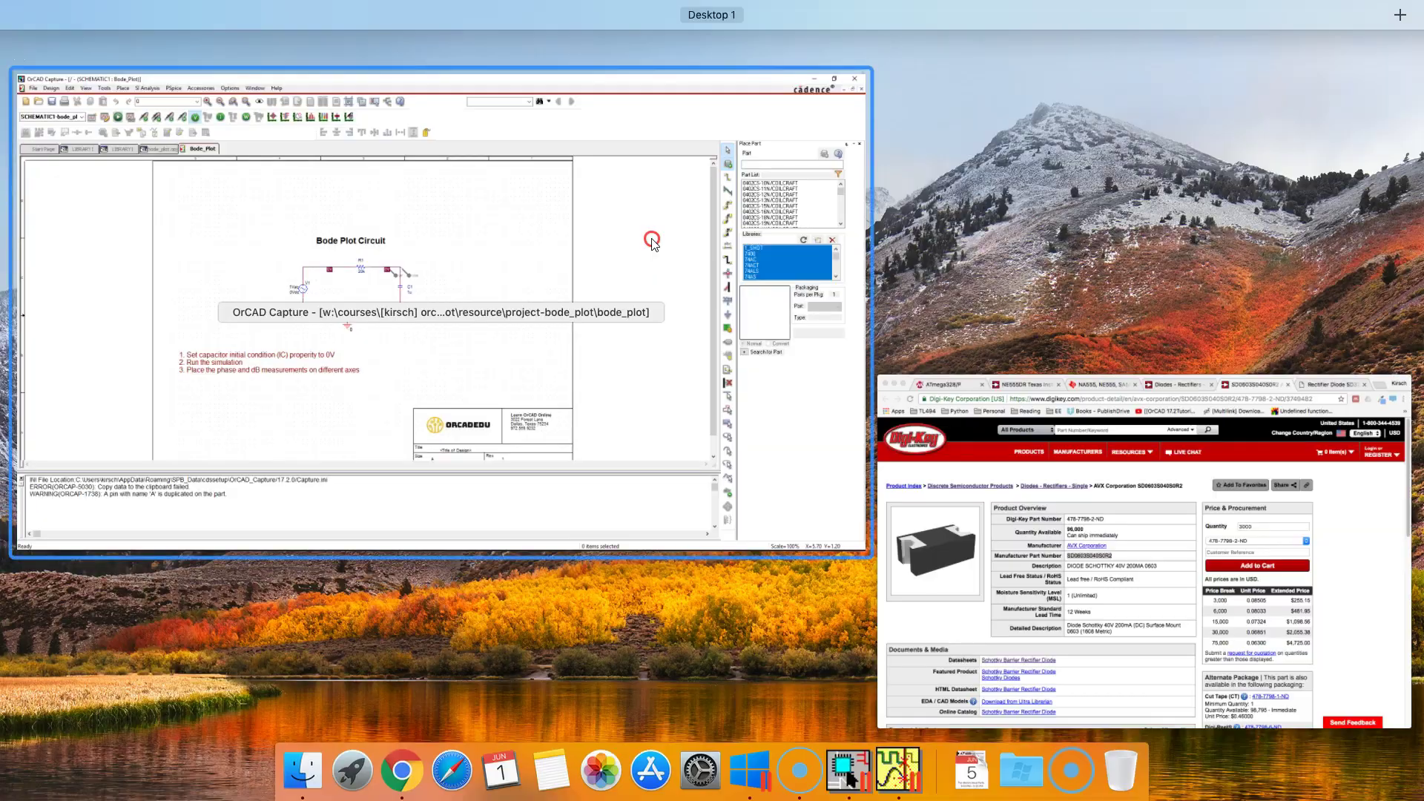
click(875, 434)
right_click(906, 424)
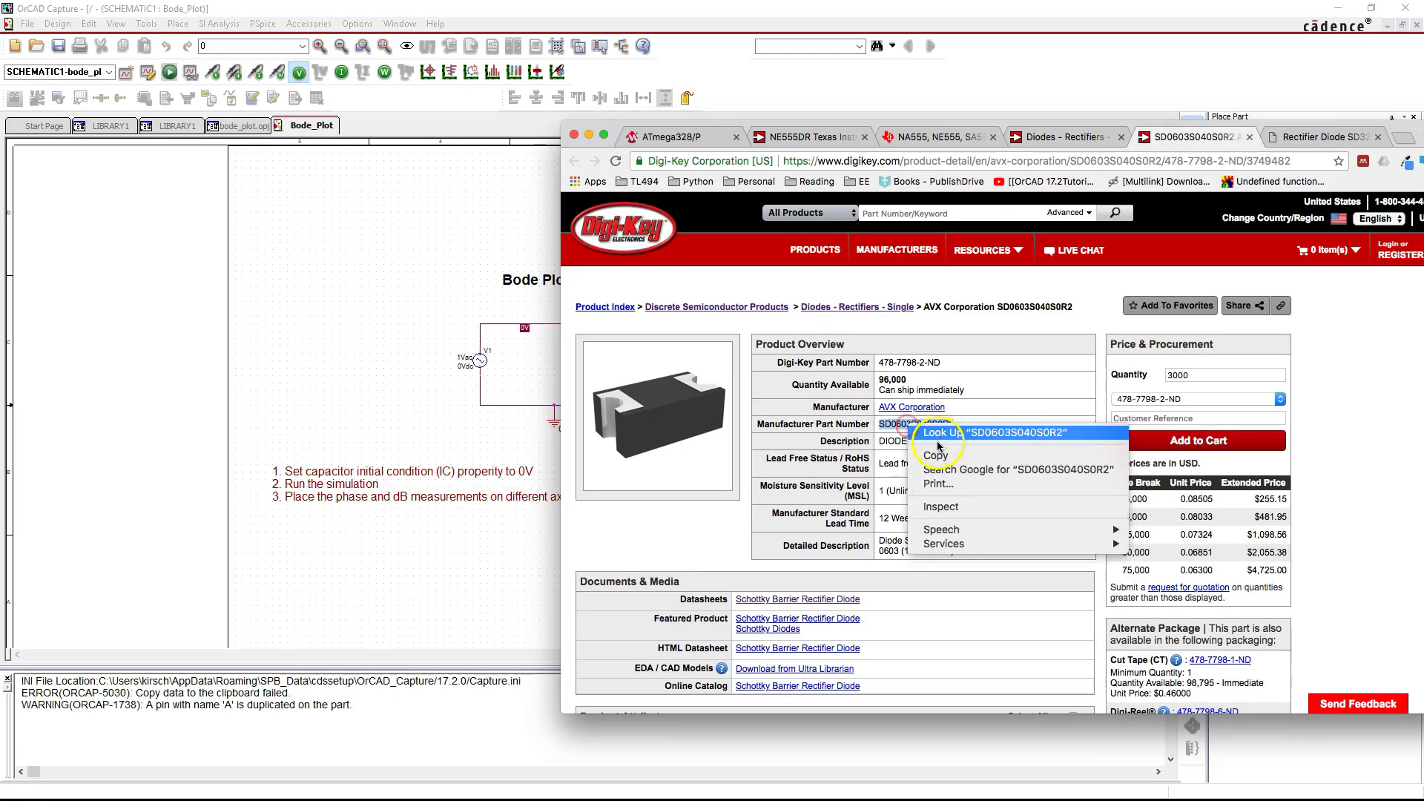
click(927, 436)
click(427, 324)
click(1251, 154)
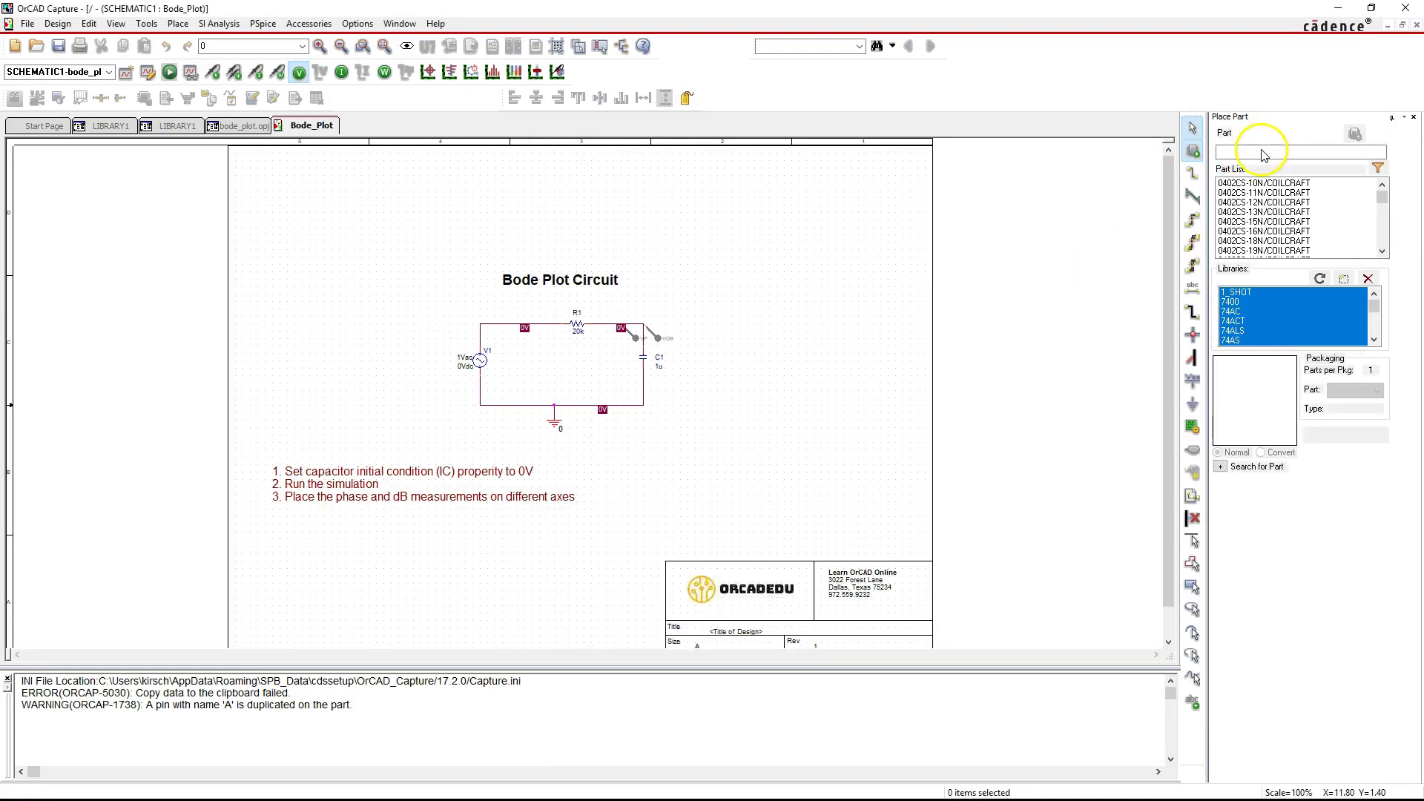
key(ctrl+v)
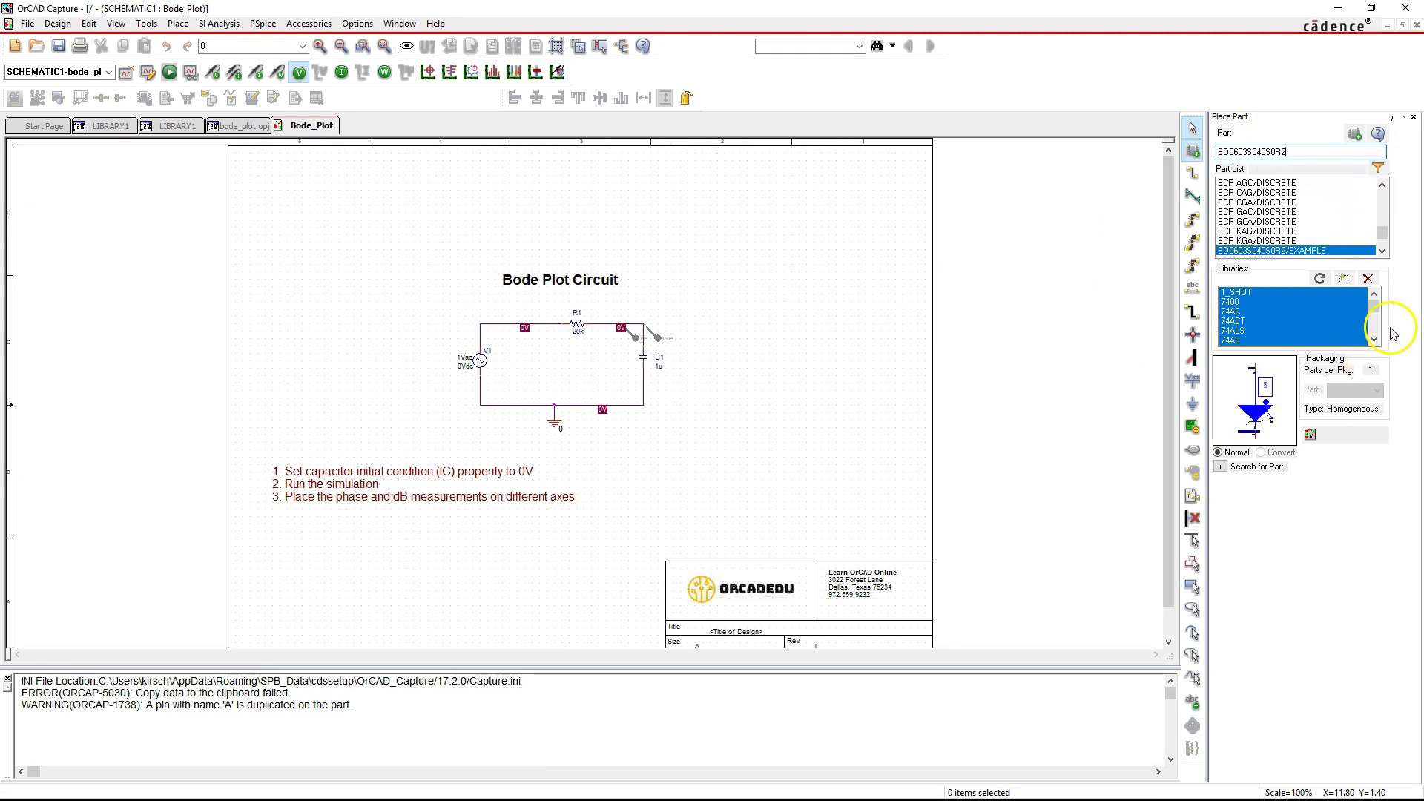
Step: Restrict the part search to the EXAMPLE library, select SD0603S040S0R2 and check its layout indicator
click(1372, 312)
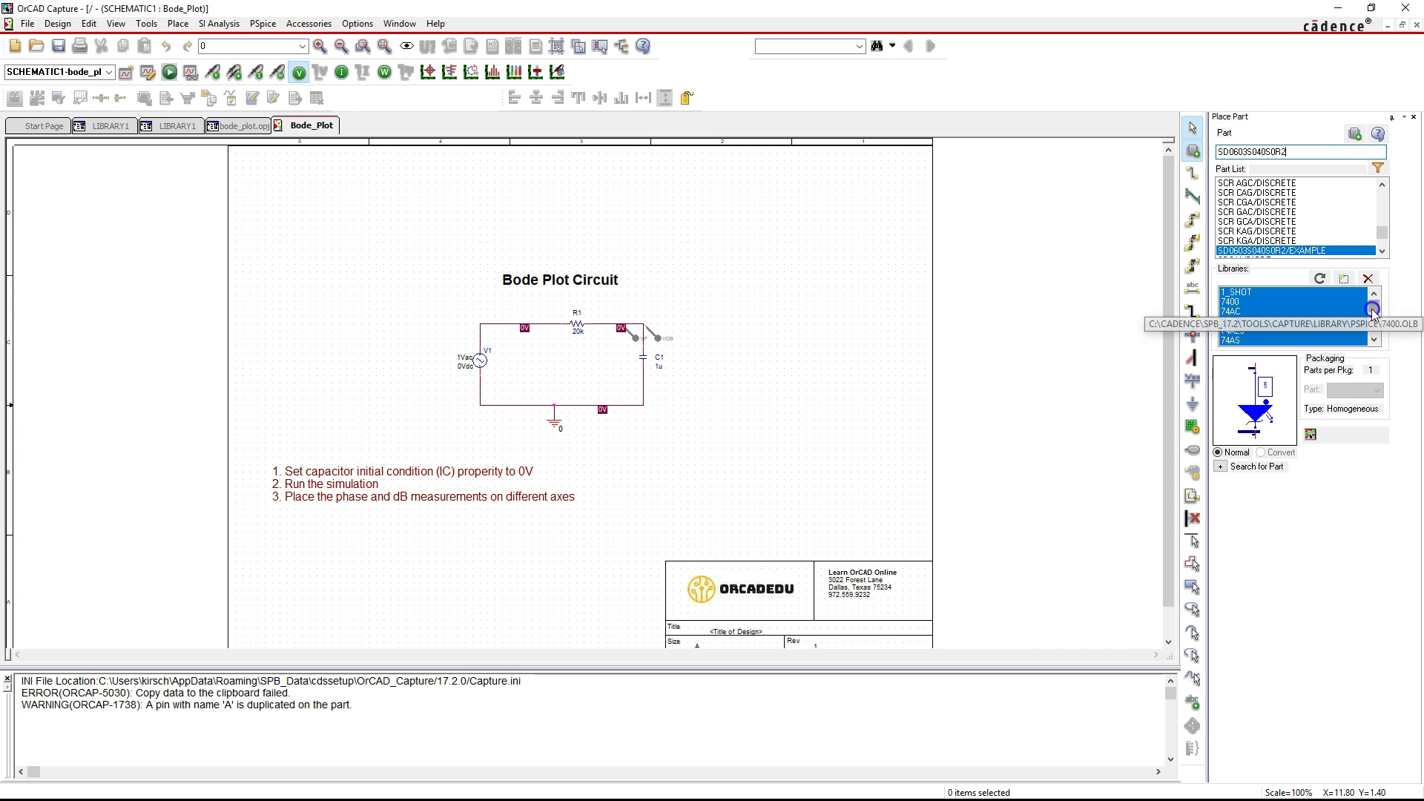
click(1374, 337)
click(1374, 338)
click(1374, 338)
click(1374, 337)
click(1374, 337)
click(1374, 337)
click(1374, 337)
click(1374, 337)
click(1374, 338)
click(1374, 337)
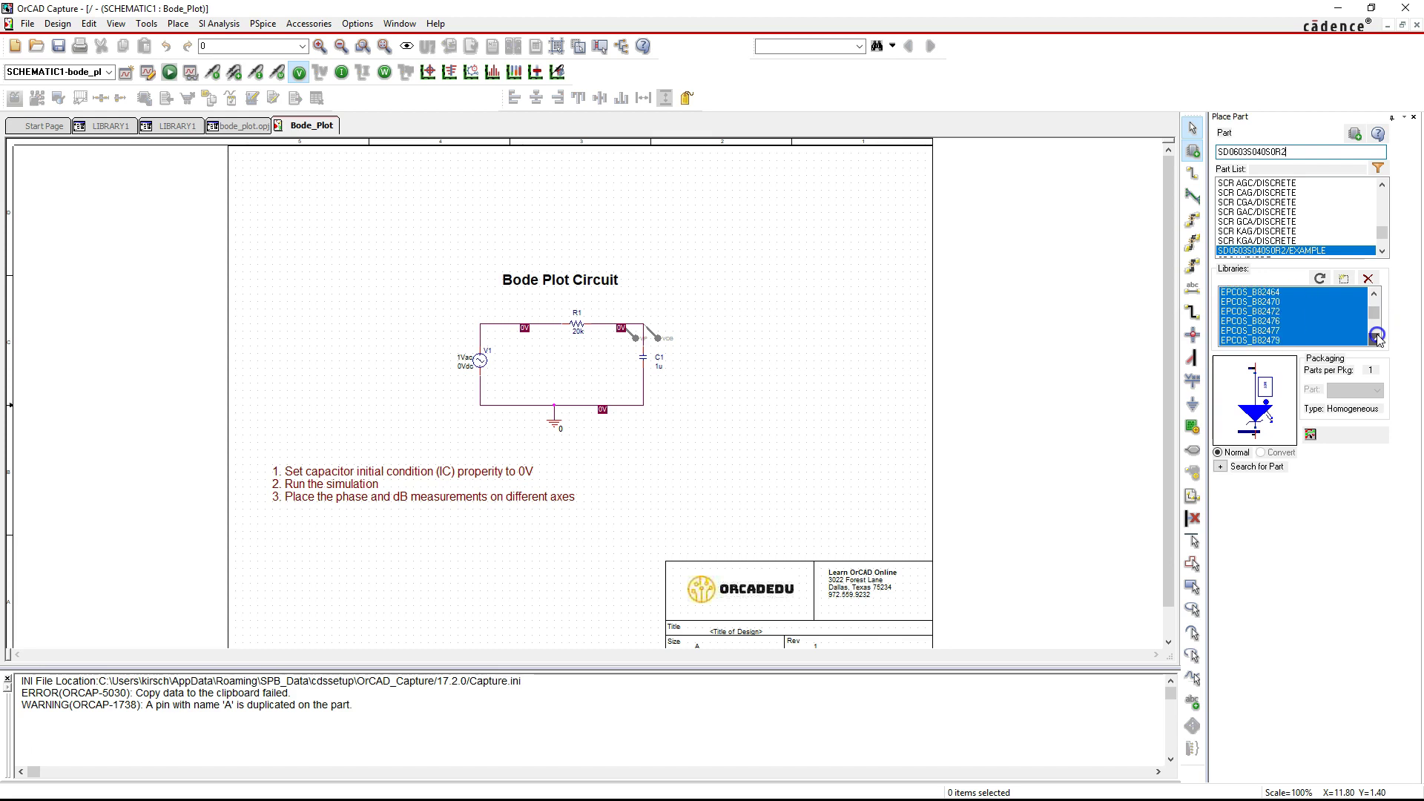
click(1374, 337)
click(1374, 337)
click(1374, 338)
click(1374, 296)
click(1374, 295)
click(1374, 295)
click(1256, 311)
click(1264, 184)
click(1309, 434)
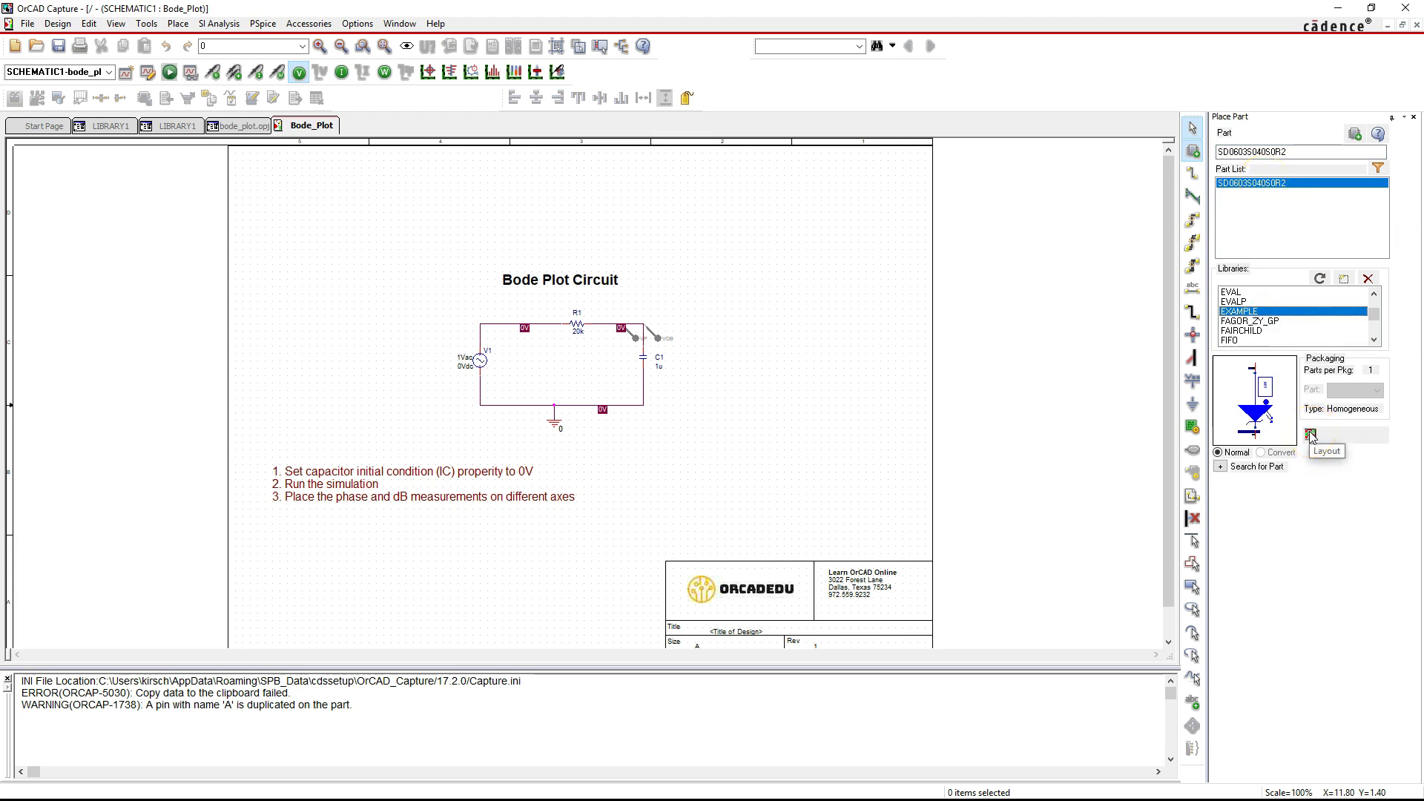
click(1311, 436)
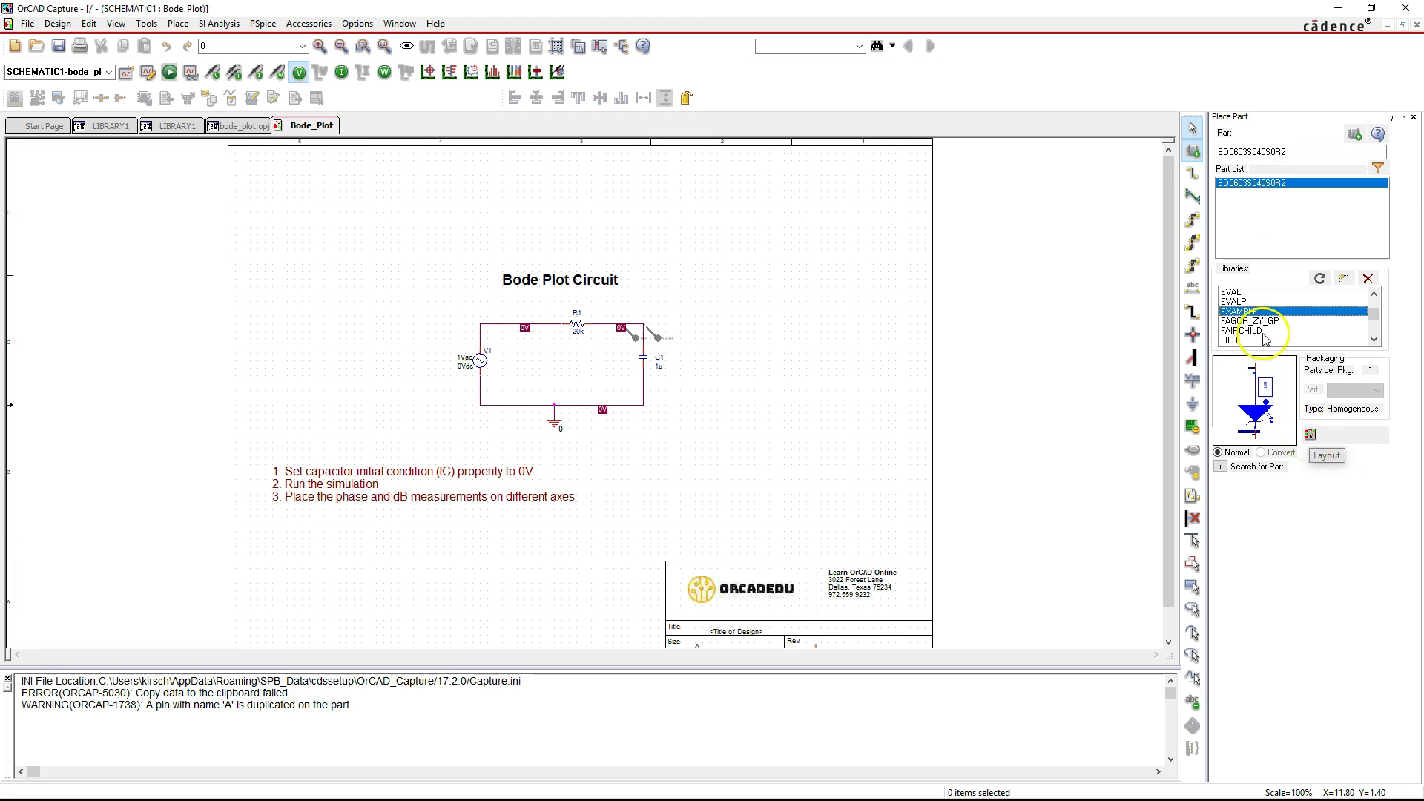
Step: Place the SD0603S040S0R2 diode from the EXAMPLE library beside the Bode Plot circuit and end part placement
click(1252, 186)
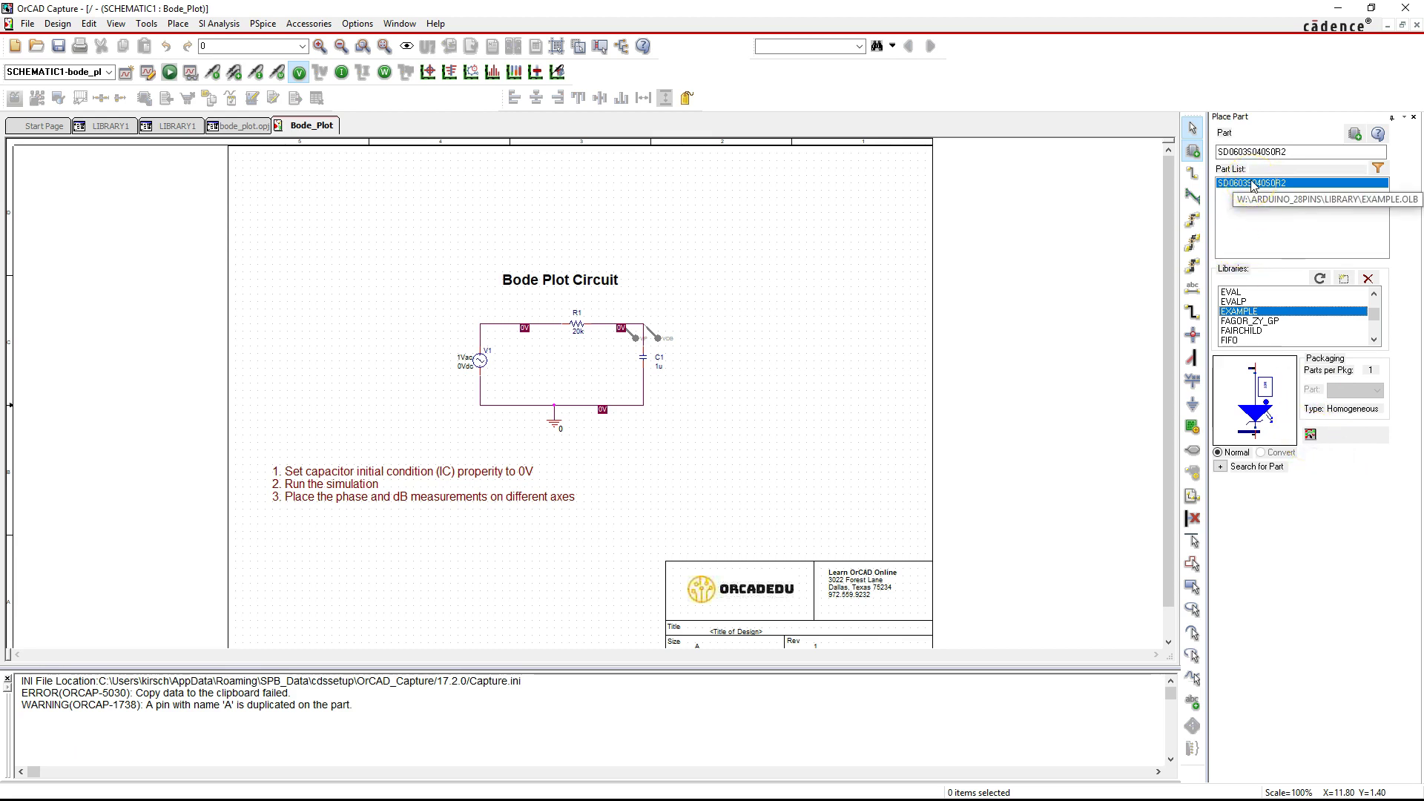
double_click(1252, 186)
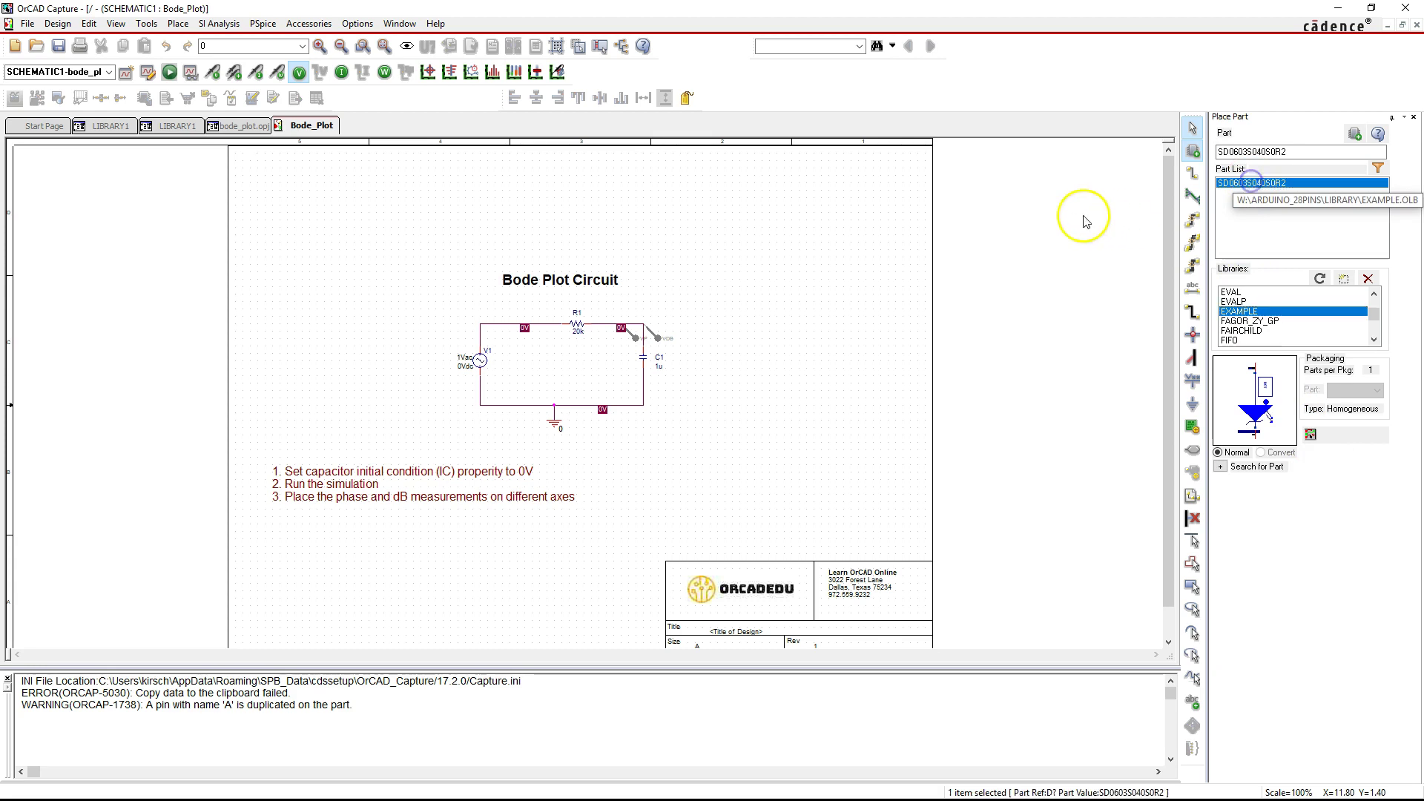
click(717, 256)
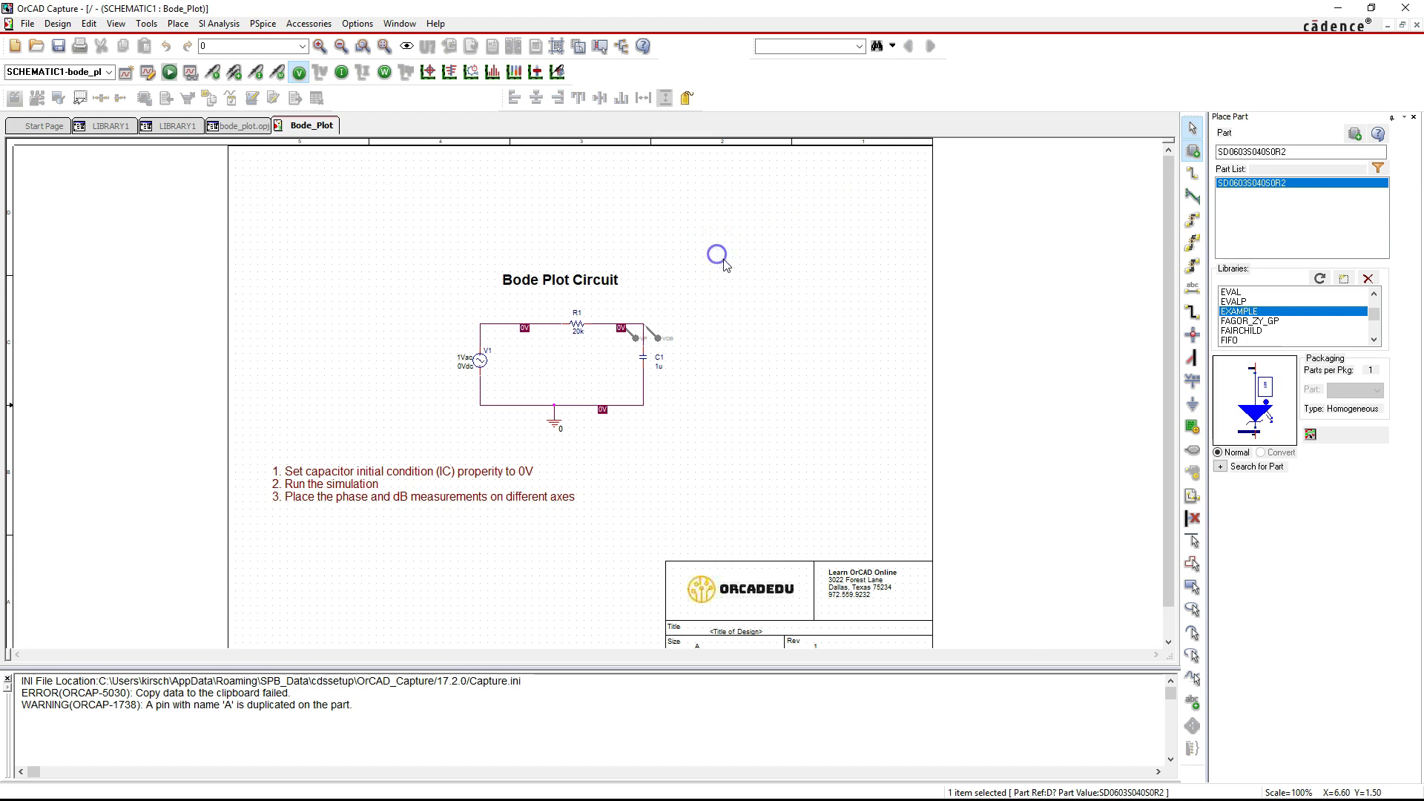
right_click(819, 198)
click(832, 194)
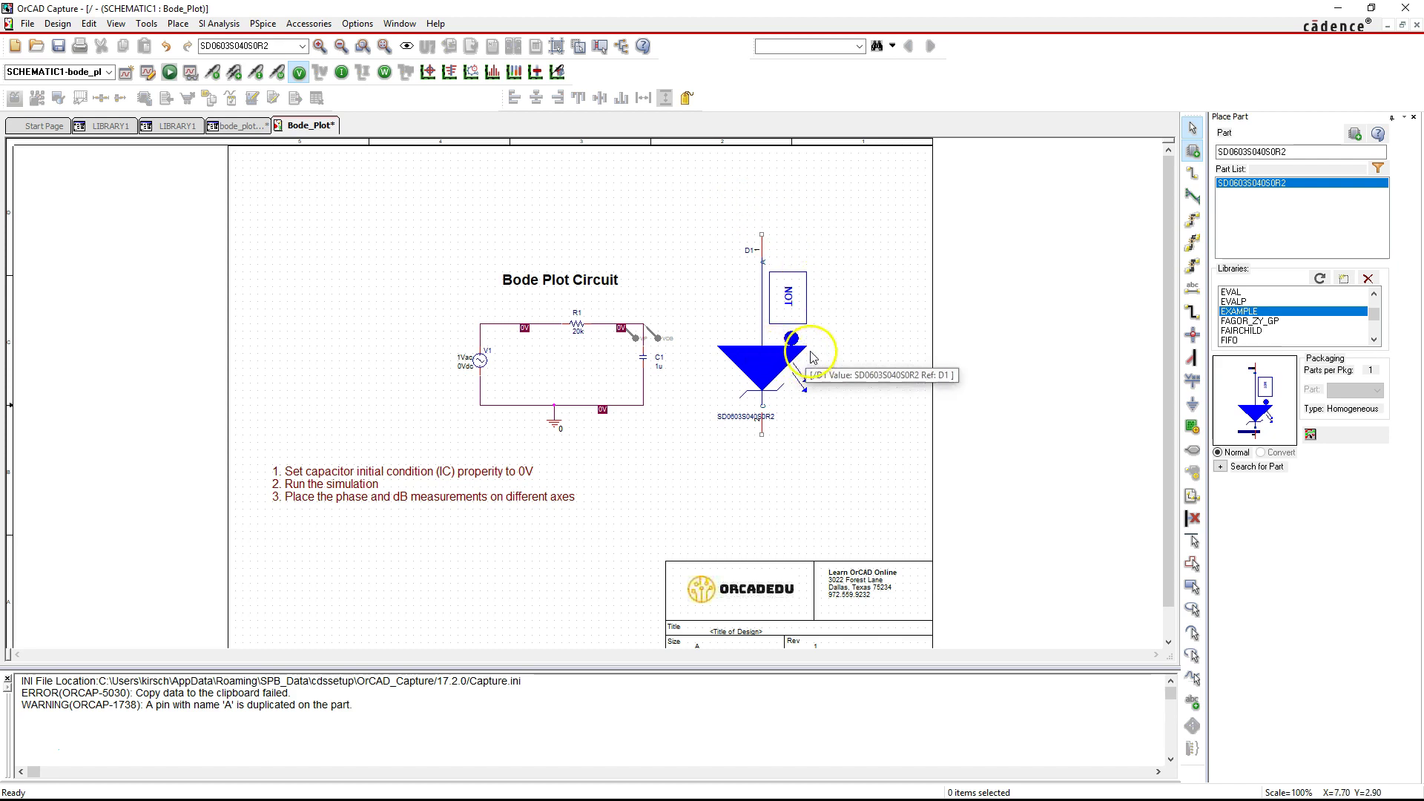
Step: Select the placed SD0603S040S0R2 symbol and examine its shapes, text and pins close up
ctrl+scroll(817, 337, up, 1)
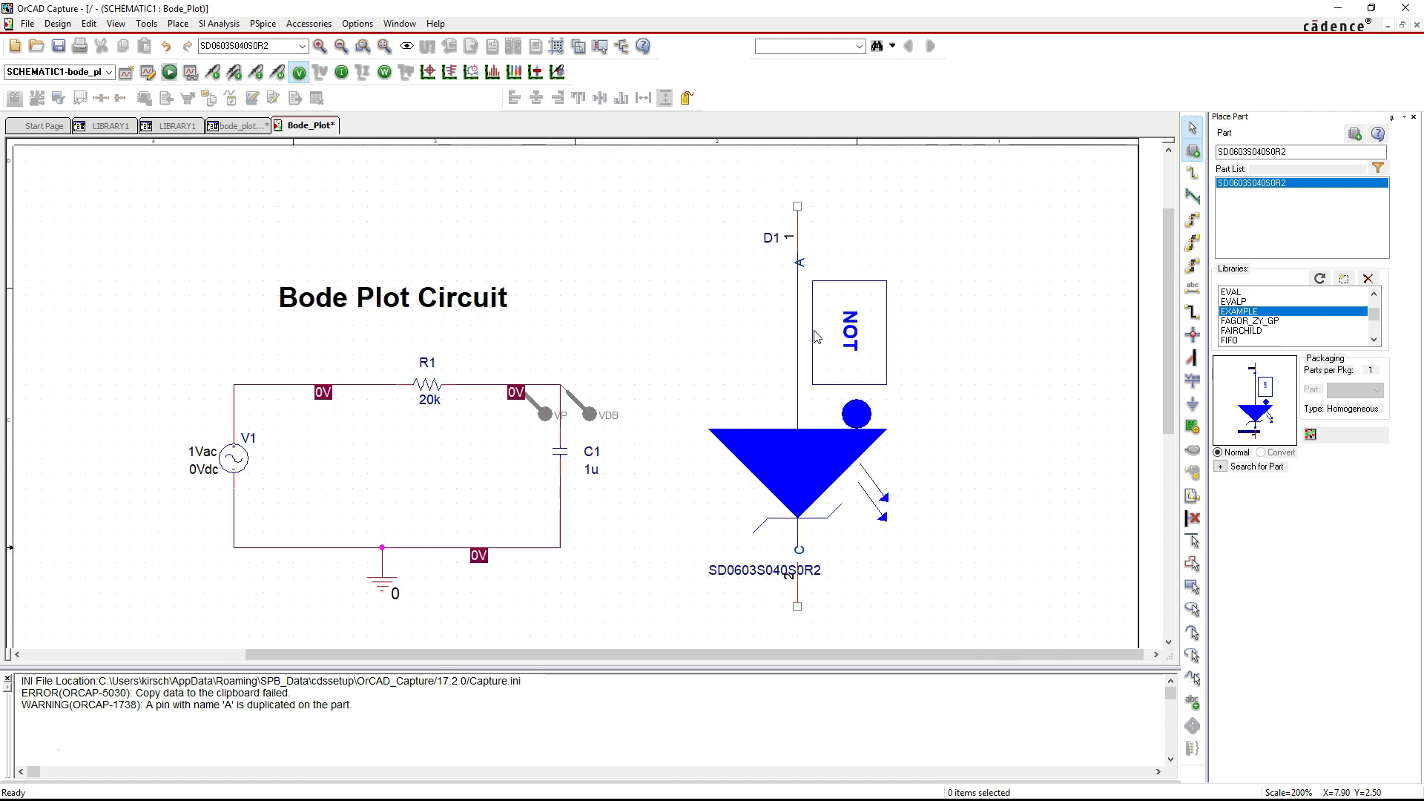
click(826, 468)
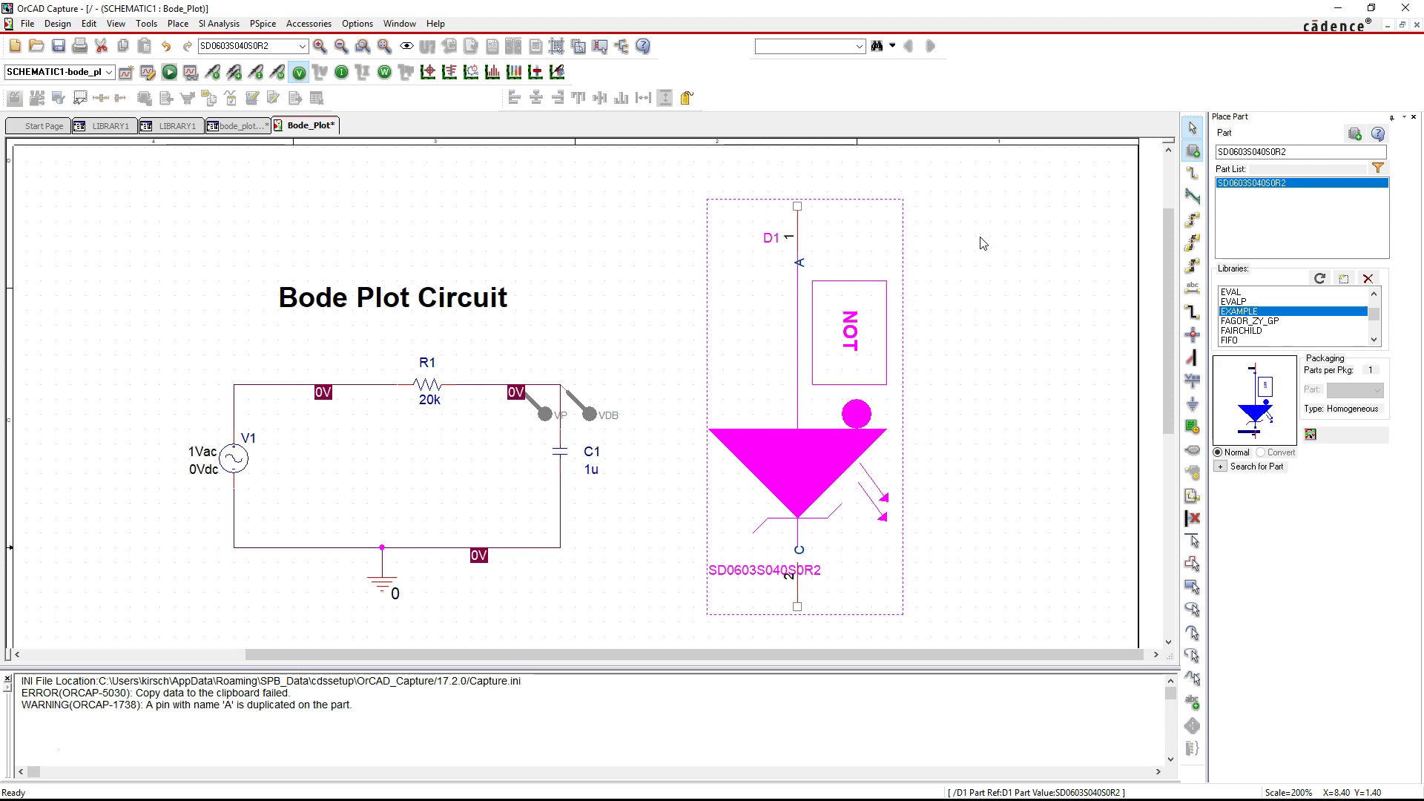
click(889, 238)
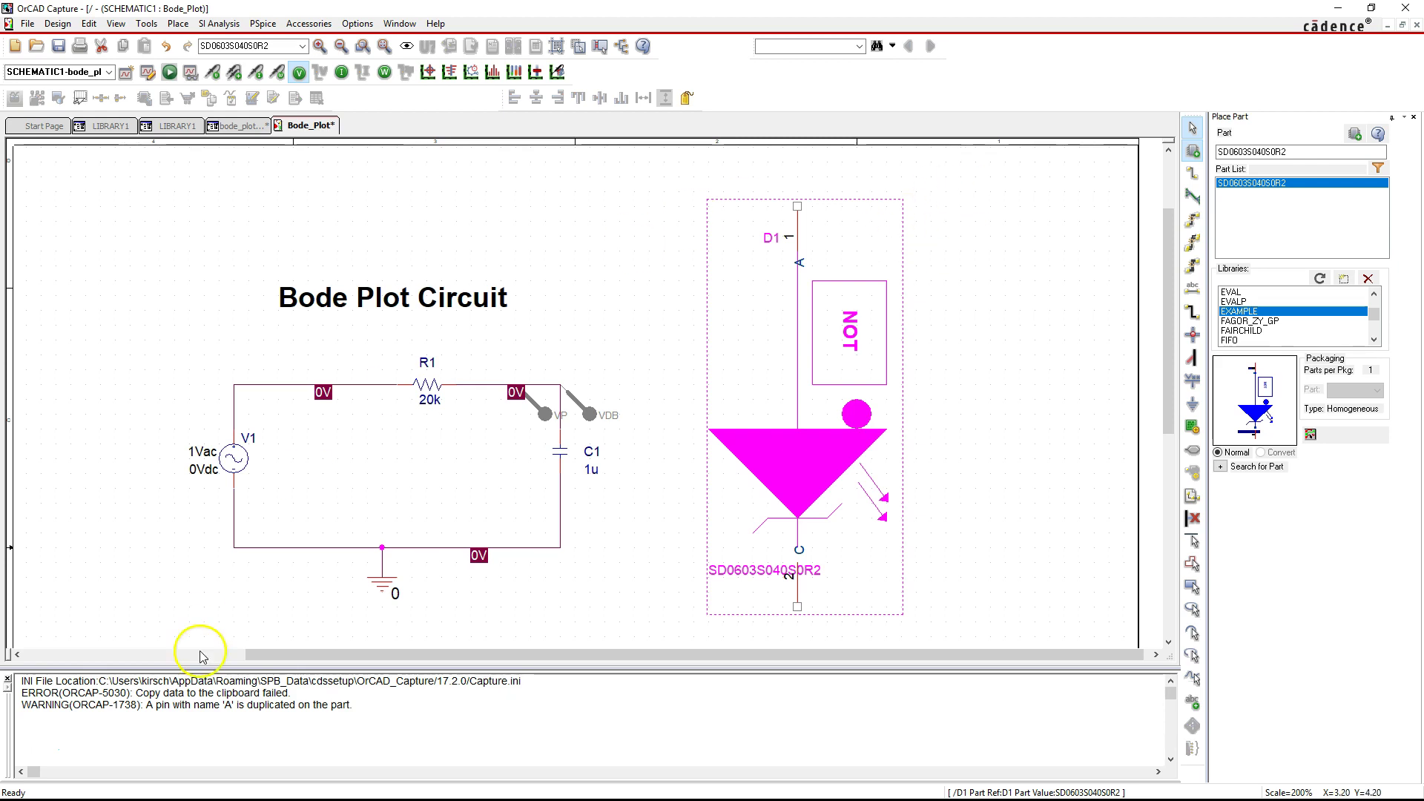